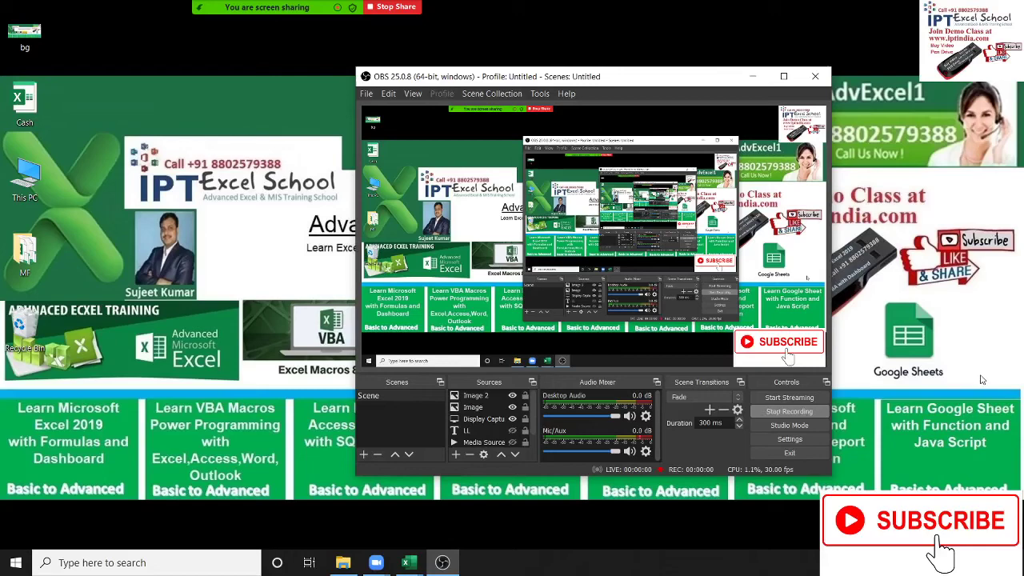
Step: Minimize OBS so the shared desktop shows, opening and closing Zoom's More menu
{"action": "key", "text": "super+Down"}
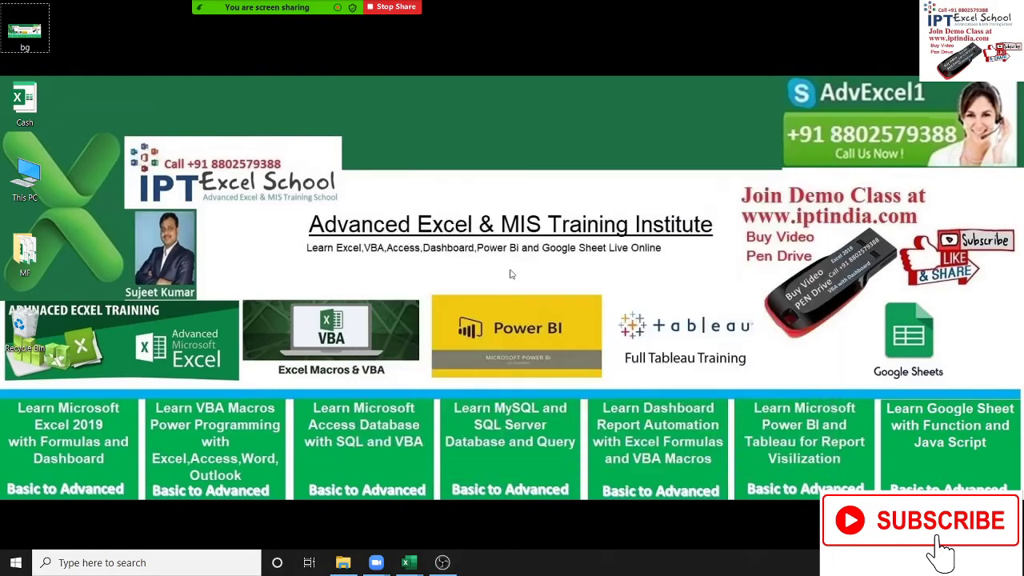
{"action": "left_click", "coordinate": [584, 13]}
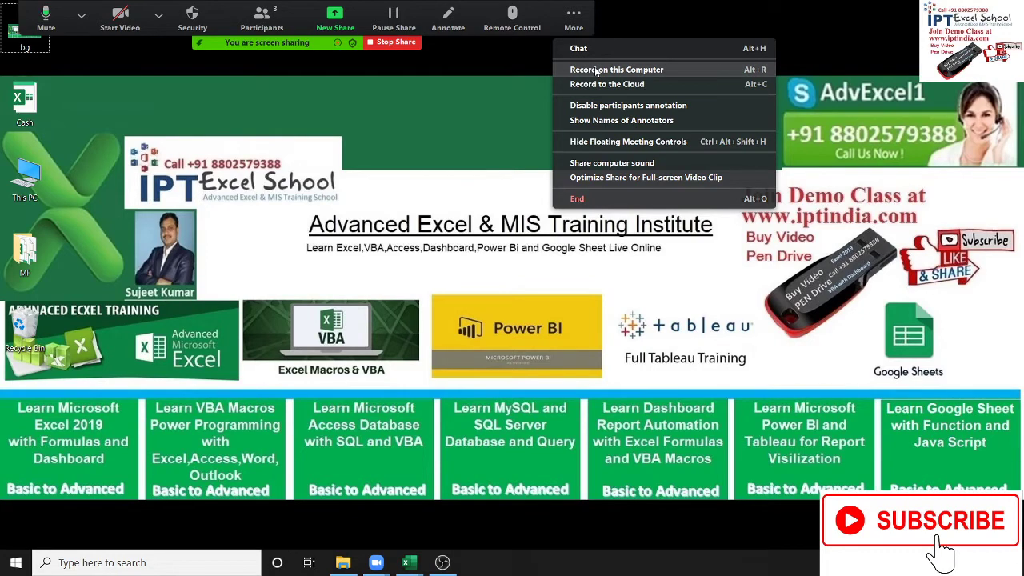
{"action": "left_click", "coordinate": [463, 92]}
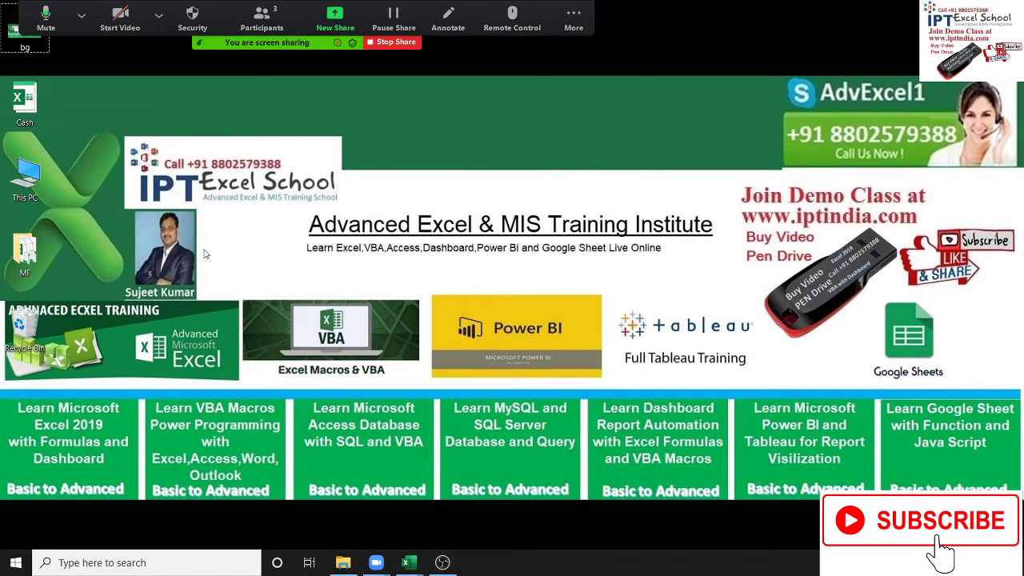
{"action": "left_click", "coordinate": [570, 14]}
{"action": "left_click", "coordinate": [493, 166]}
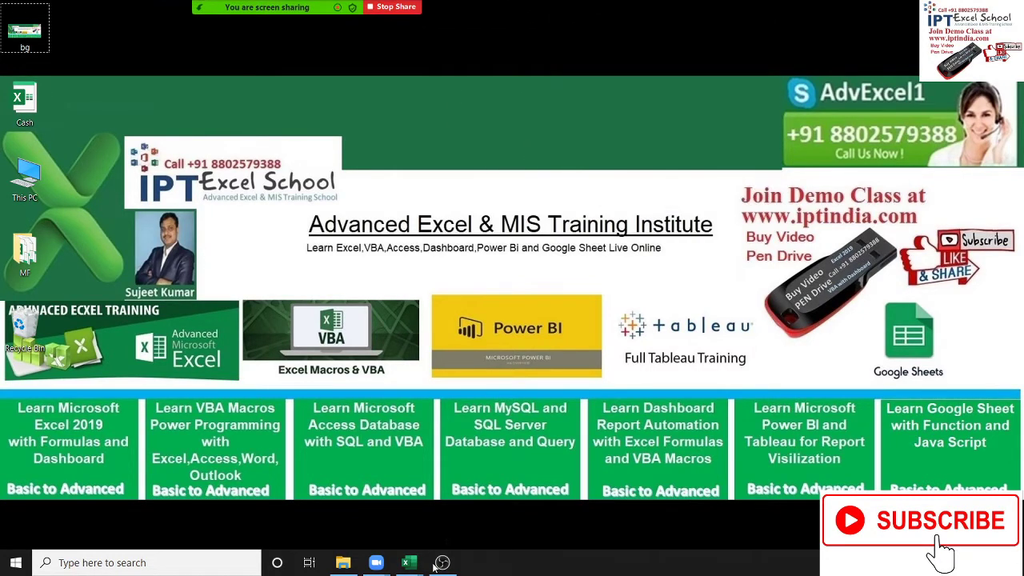
Step: Copy the Sheet1 sales table into a new Sheet6 and autofit the Sales_Rep column I
{"action": "mouse_move", "coordinate": [408, 563]}
{"action": "left_click", "coordinate": [480, 525]}
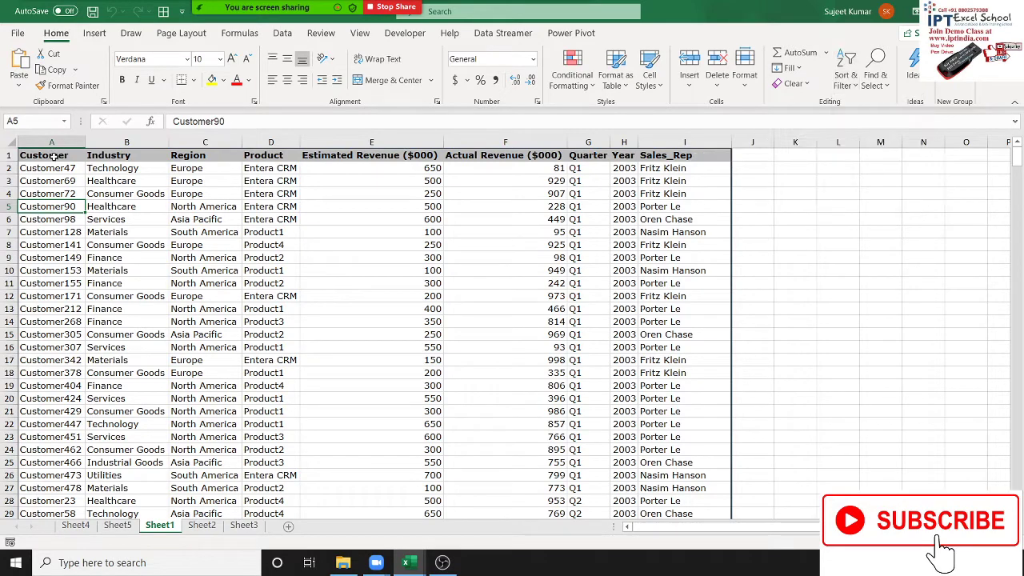
{"action": "mouse_move", "coordinate": [51, 155]}
{"action": "left_mouse_down"}
{"action": "mouse_move", "coordinate": [624, 461]}
{"action": "mouse_move", "coordinate": [656, 574]}
{"action": "mouse_move", "coordinate": [640, 496]}
{"action": "left_mouse_up"}
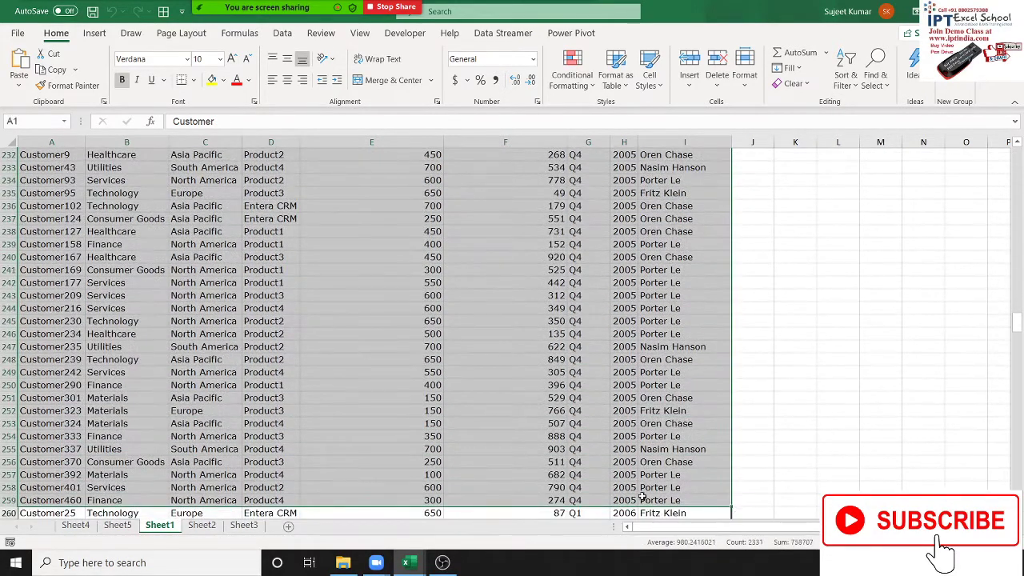
{"action": "key", "text": "ctrl+c"}
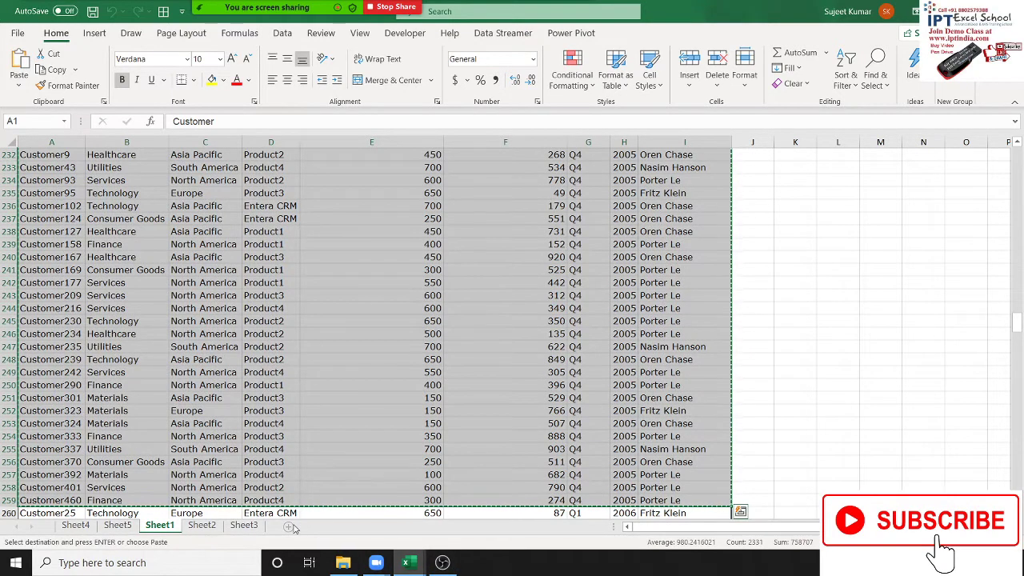
{"action": "left_click", "coordinate": [290, 527]}
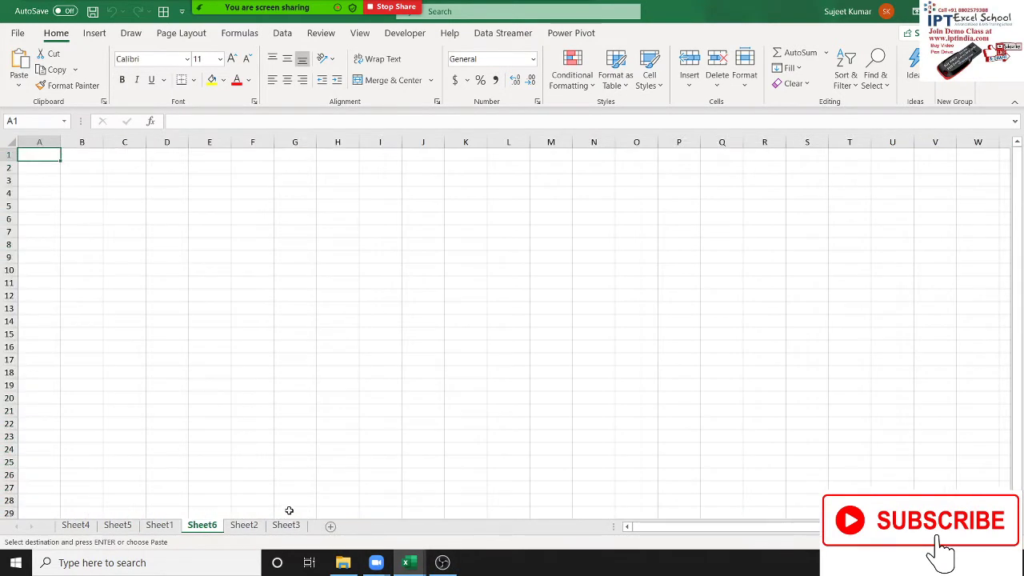
{"action": "key", "text": "ctrl+v"}
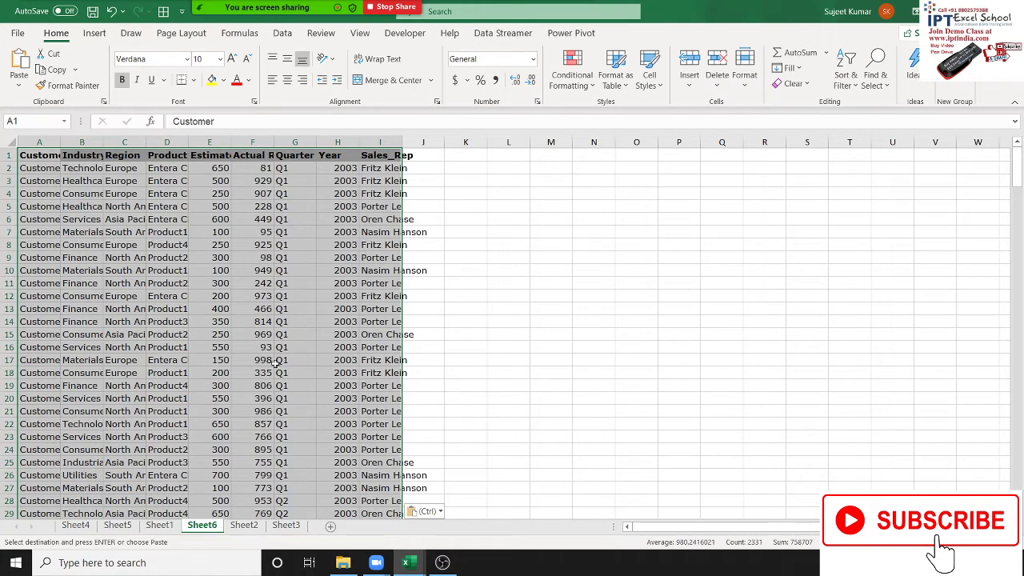
{"action": "left_click", "coordinate": [140, 257]}
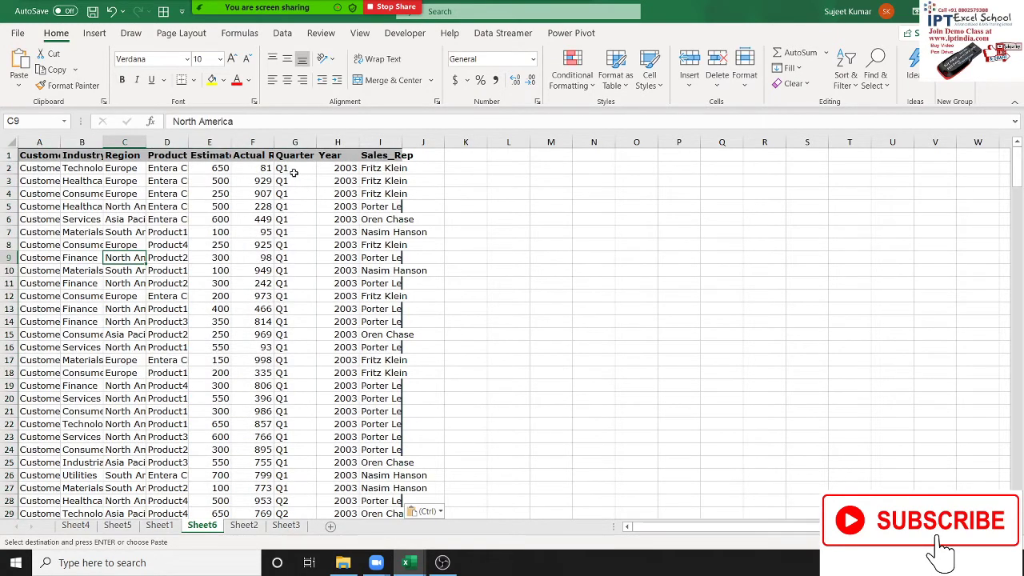
{"action": "double_click", "coordinate": [399, 144]}
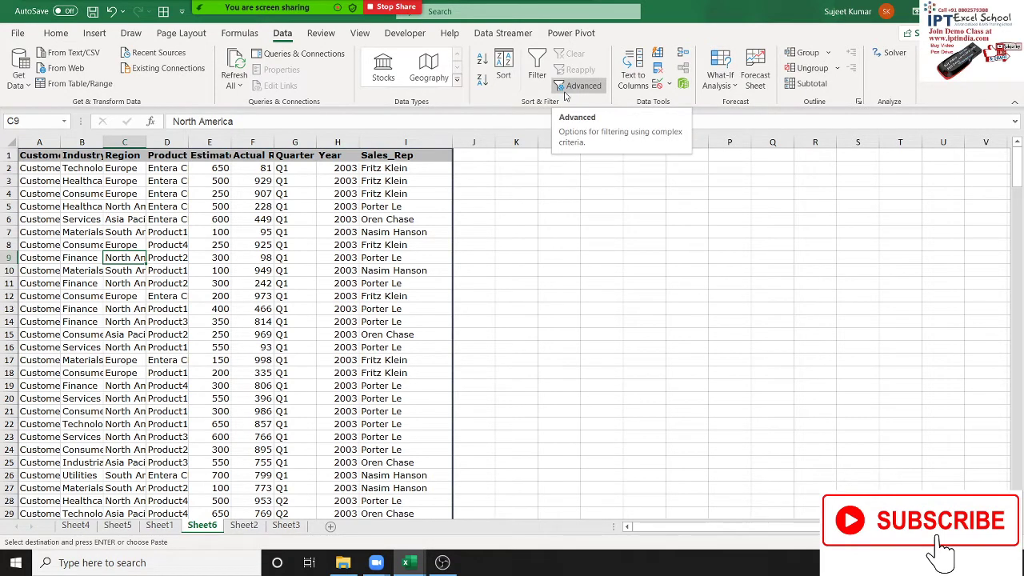
Step: Autofit columns A, B, D, F and H to fit names, Entera CRM and Actual Revenue ($000)
{"action": "left_click", "coordinate": [253, 271]}
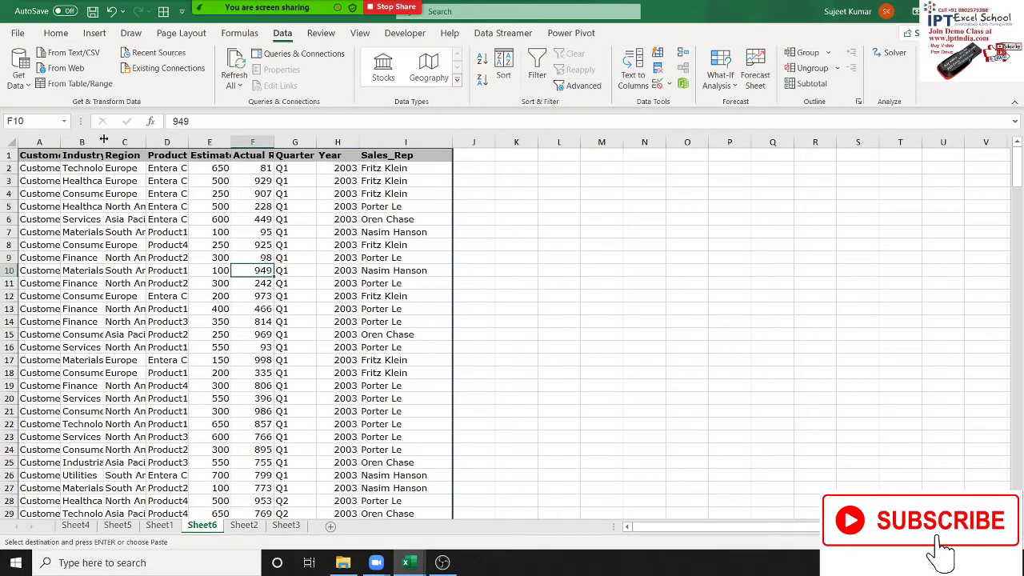
{"action": "double_click", "coordinate": [103, 140]}
{"action": "double_click", "coordinate": [62, 136]}
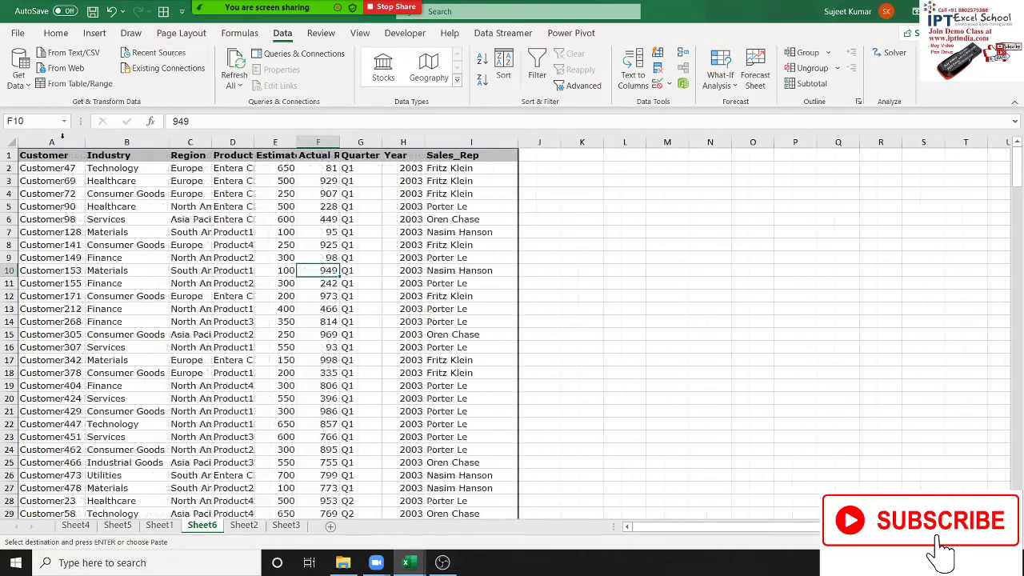
{"action": "double_click", "coordinate": [254, 142]}
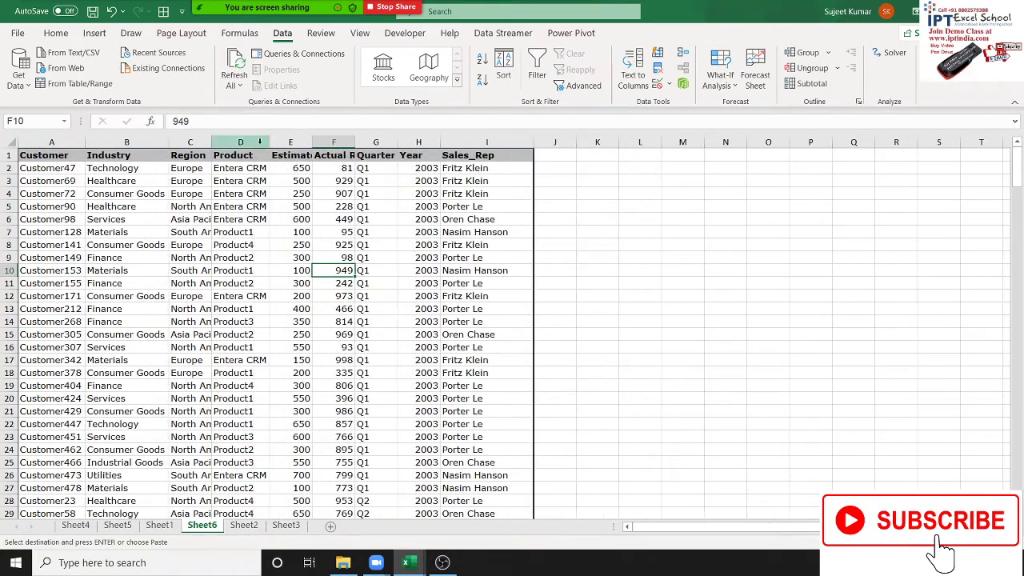
{"action": "double_click", "coordinate": [355, 143]}
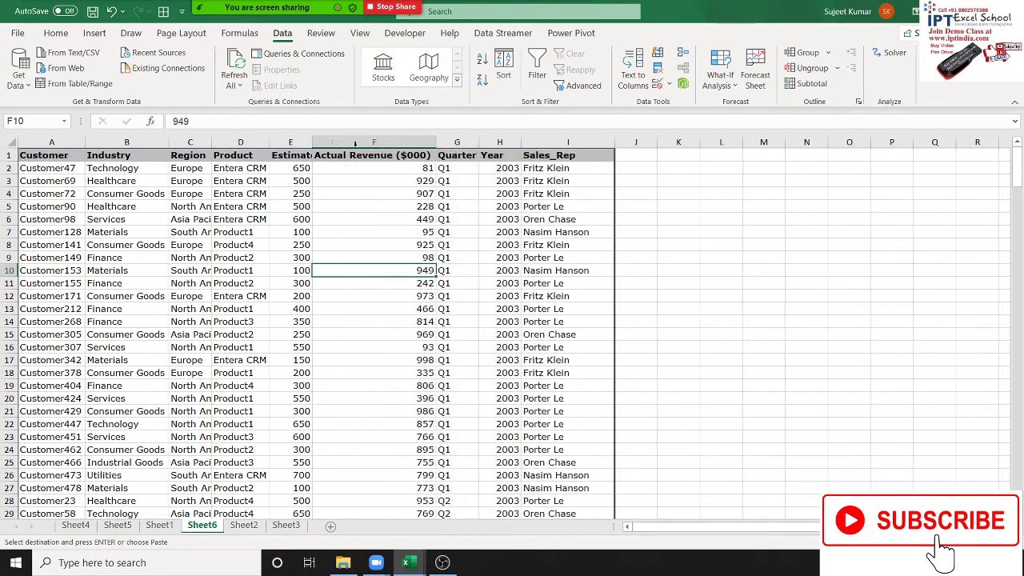
{"action": "double_click", "coordinate": [520, 142]}
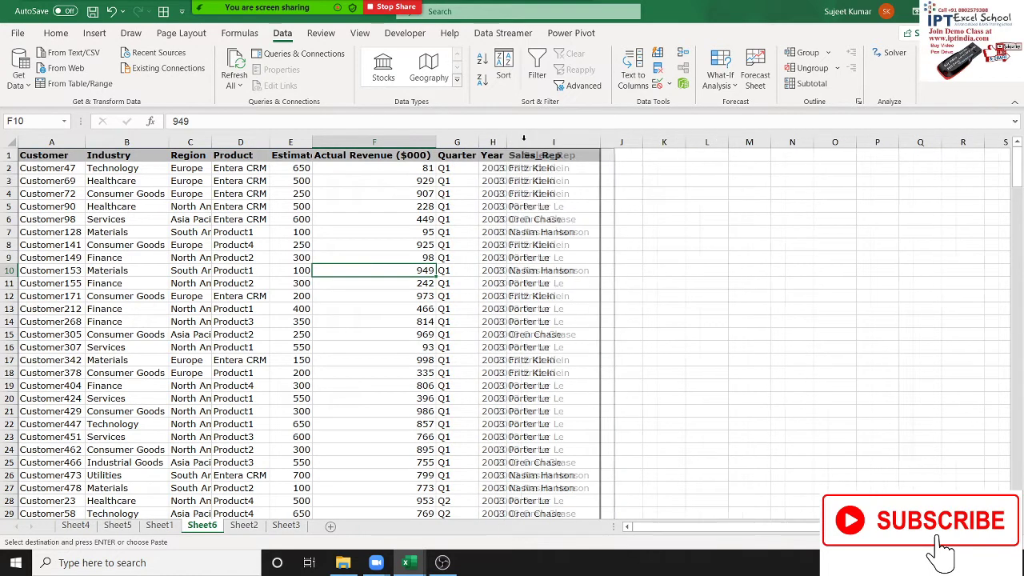
Step: Insert blank rows at rows 2 and 4, then undo the insertion
{"action": "left_click", "coordinate": [626, 155]}
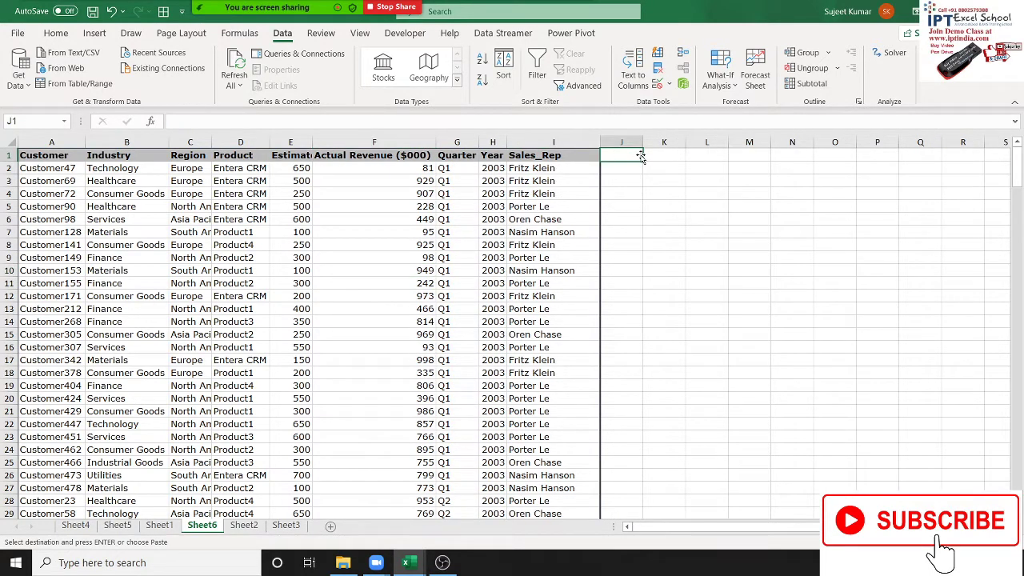
{"action": "key", "text": "Down"}
{"action": "key", "text": "shift+space"}
{"action": "key", "text": "ctrl+shift+plus"}
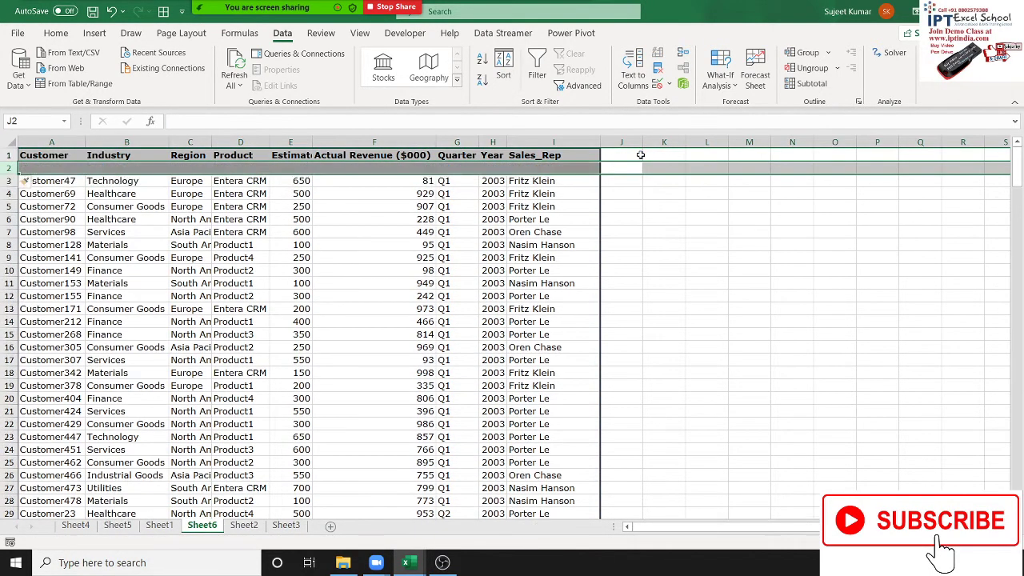
{"action": "key", "text": "Down"}
{"action": "key", "text": "Down"}
{"action": "key", "text": "shift+space"}
{"action": "key", "text": "ctrl+shift+plus"}
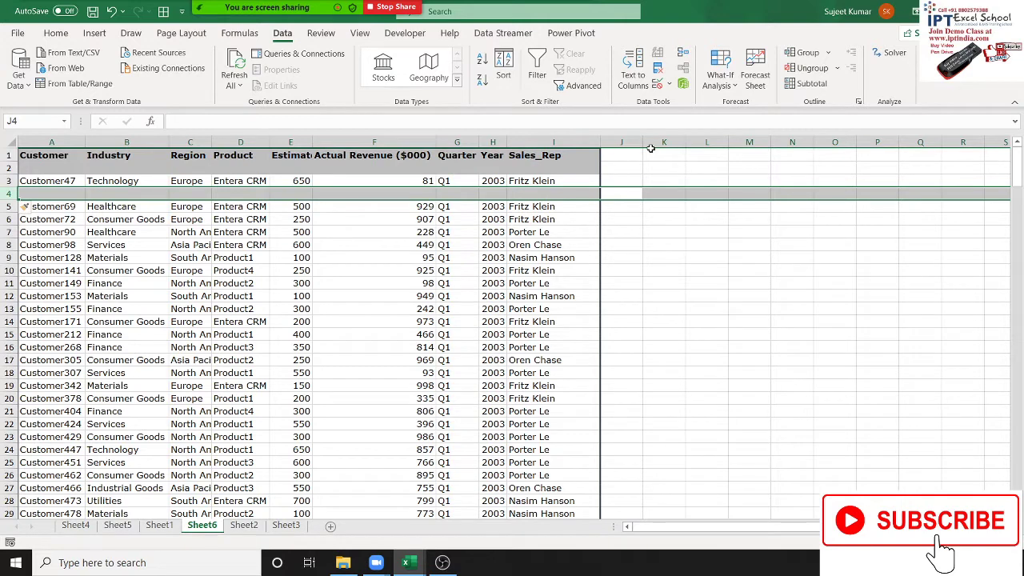
{"action": "key", "text": "ctrl+z"}
{"action": "key", "text": "ctrl+z"}
{"action": "key", "text": "ctrl+c"}
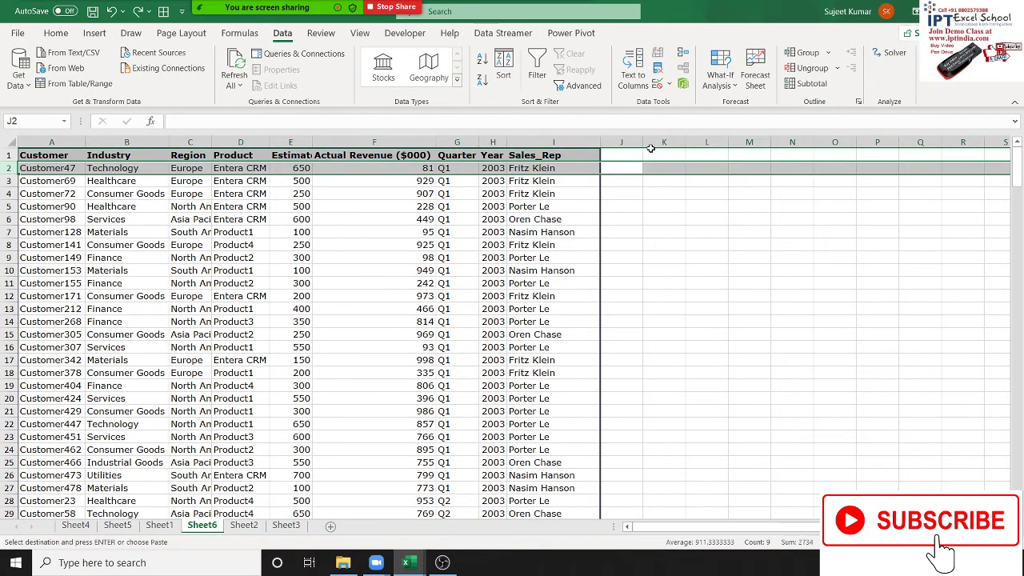
{"action": "key", "text": "Up"}
Step: Head column J 'Sr' and fill serial numbers 1 to 258 down the table
{"action": "type", "text": "Sr"}
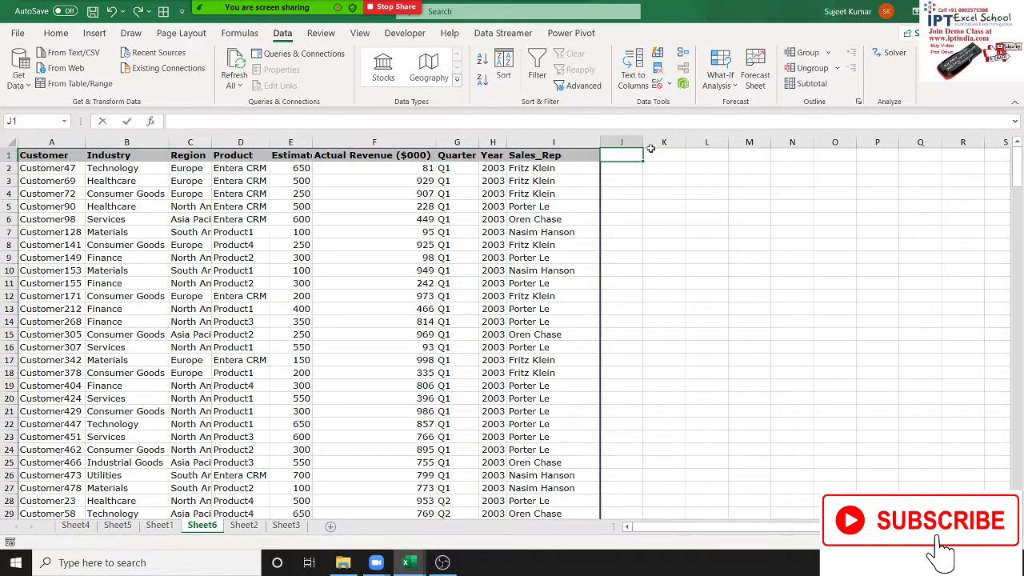
{"action": "key", "text": "Return"}
{"action": "type", "text": "1"}
{"action": "key", "text": "Return"}
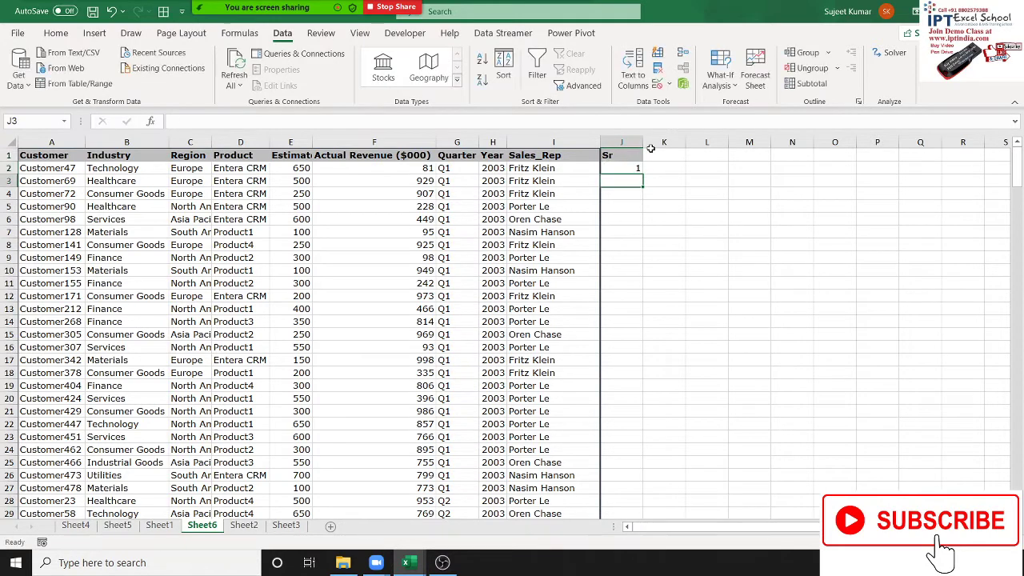
{"action": "type", "text": "2"}
{"action": "key", "text": "Return"}
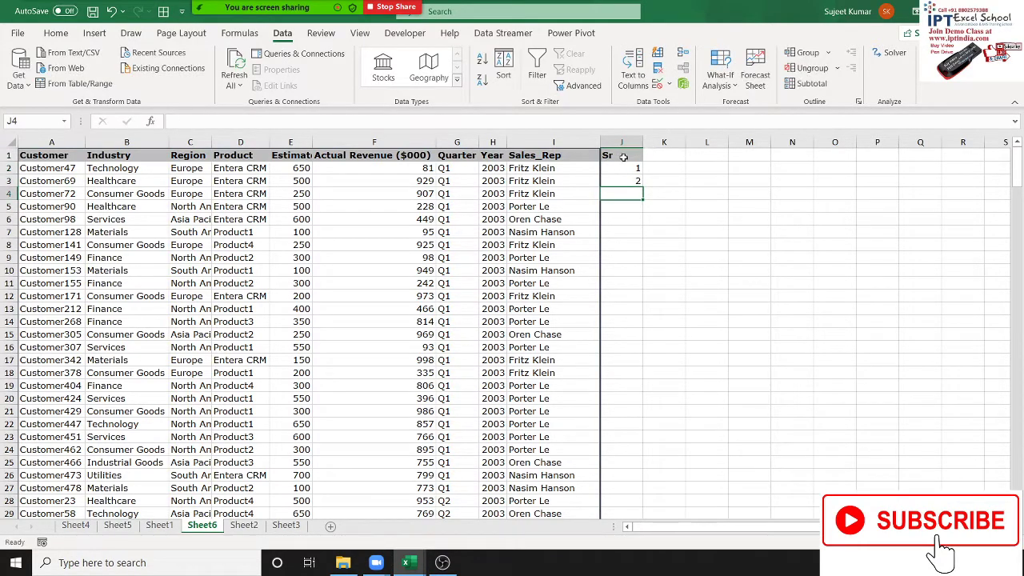
{"action": "left_click_drag", "start_coordinate": [620, 173], "coordinate": [635, 180]}
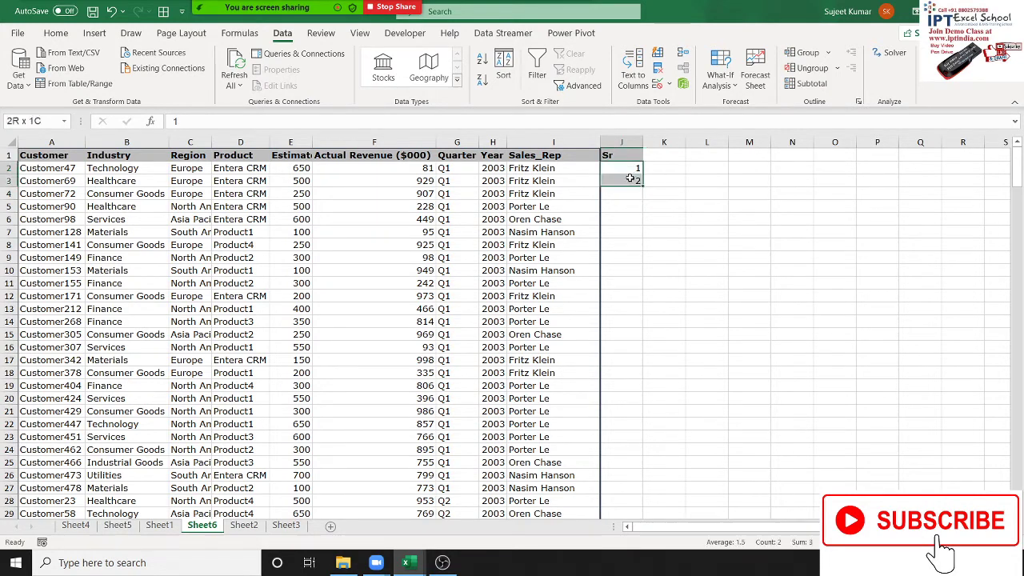
{"action": "double_click", "coordinate": [641, 184]}
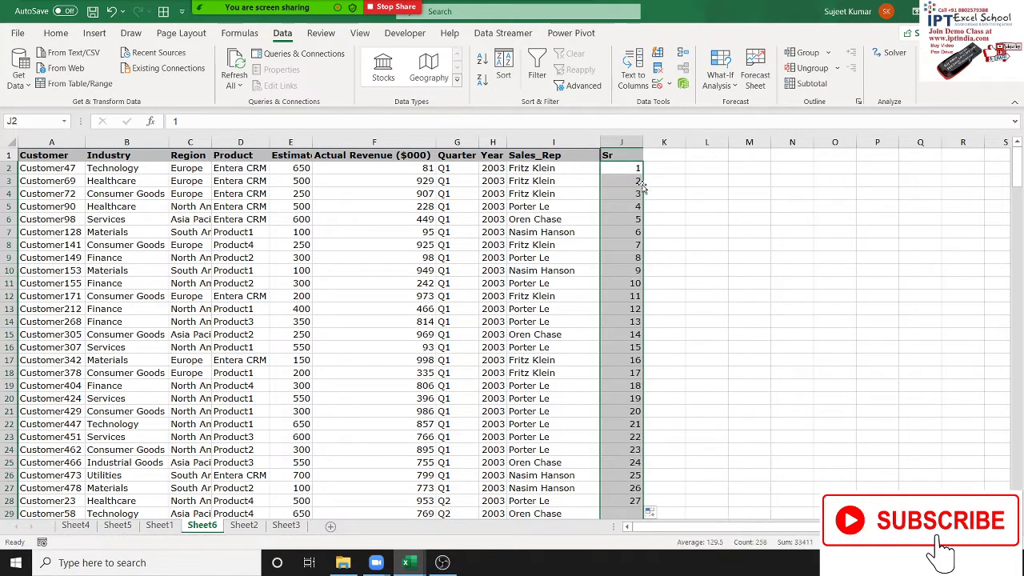
Step: Paste a duplicate 1–258 series at J260:J517 and select A1:J517
{"action": "key", "text": "ctrl+c"}
{"action": "key", "text": "Down"}
{"action": "key", "text": "Down"}
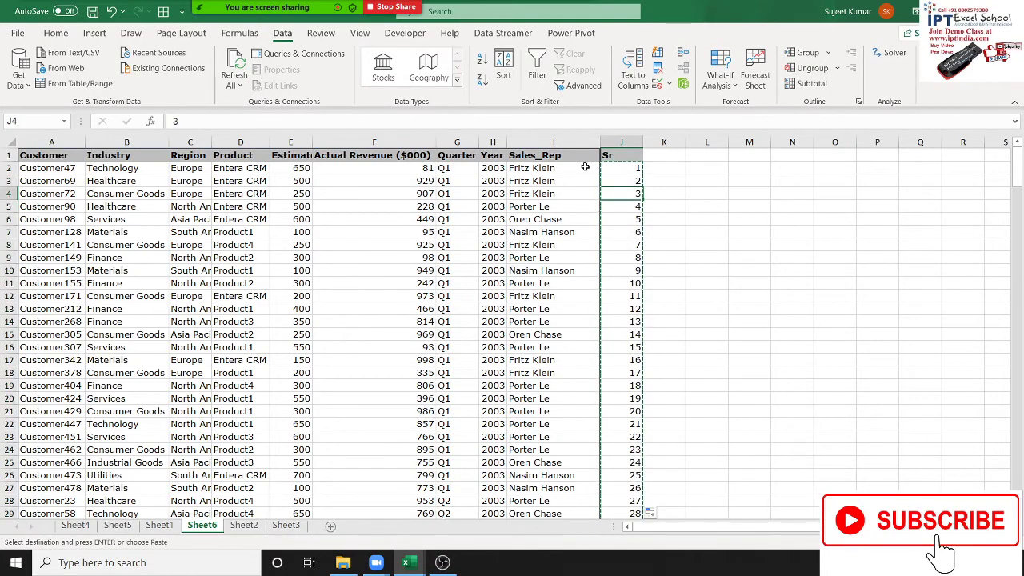
{"action": "key", "text": "ctrl+Down"}
{"action": "key", "text": "Down"}
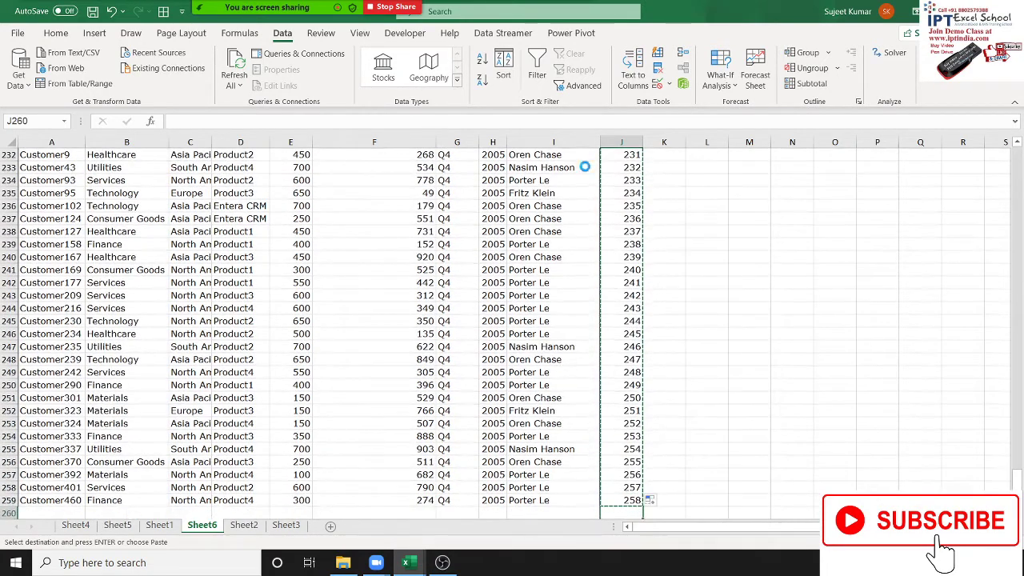
{"action": "key", "text": "ctrl+v"}
{"action": "key", "text": "ctrl+Down"}
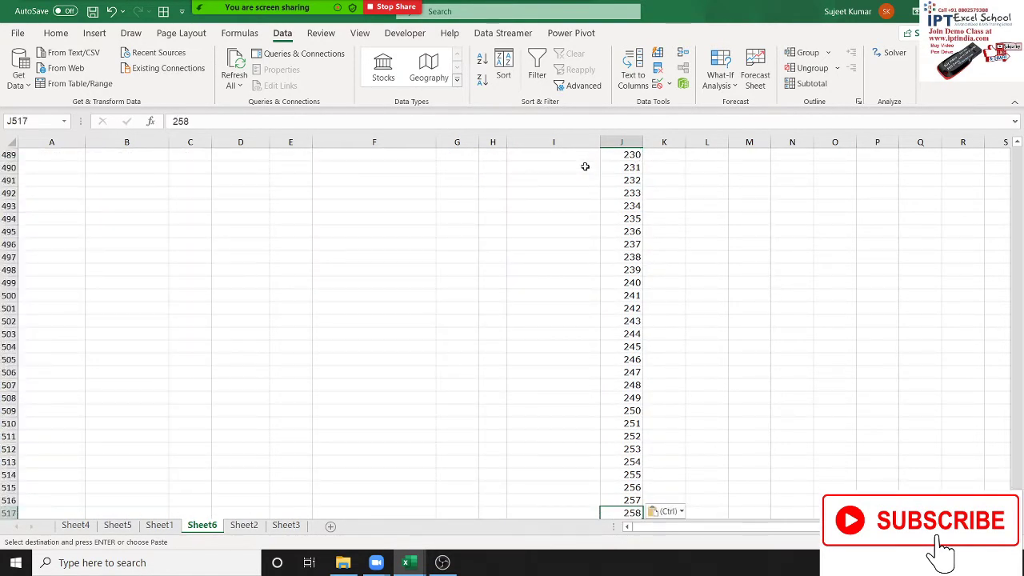
{"action": "key", "text": "ctrl+shift+Left"}
{"action": "key", "text": "ctrl+shift+Up"}
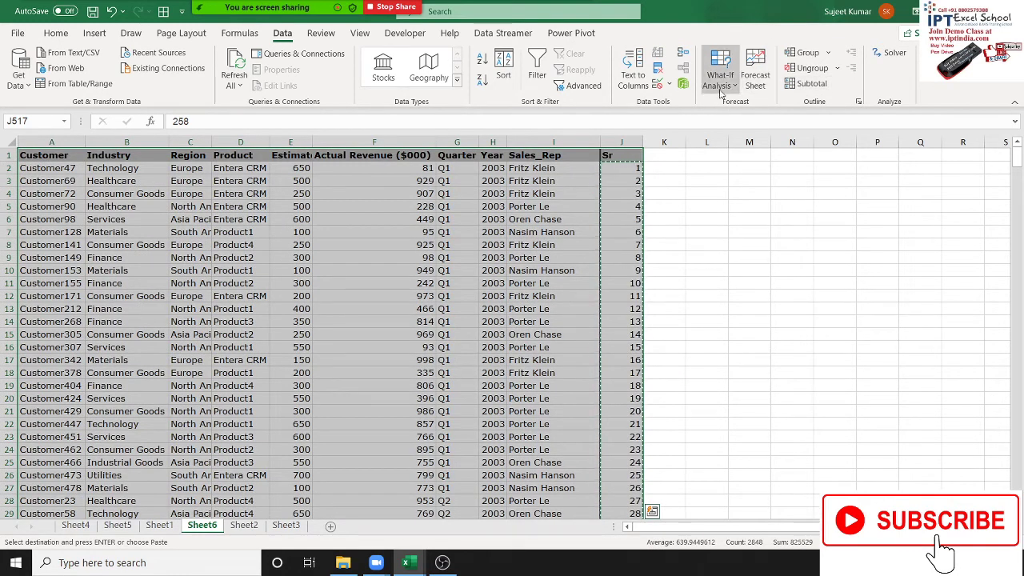
Step: Custom-sort the selected data by Sr, smallest to largest
{"action": "left_click", "coordinate": [56, 33]}
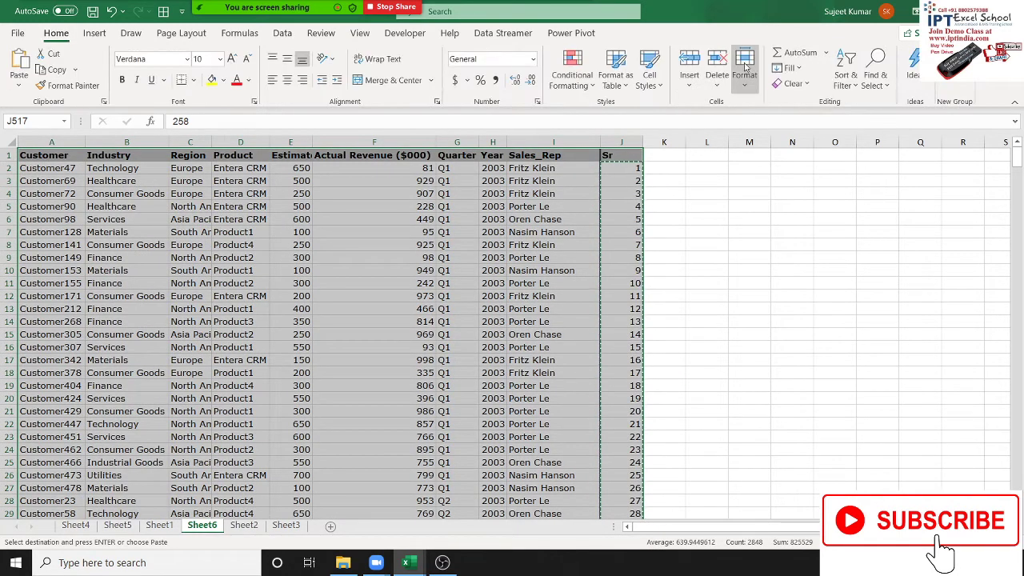
{"action": "left_click", "coordinate": [846, 76]}
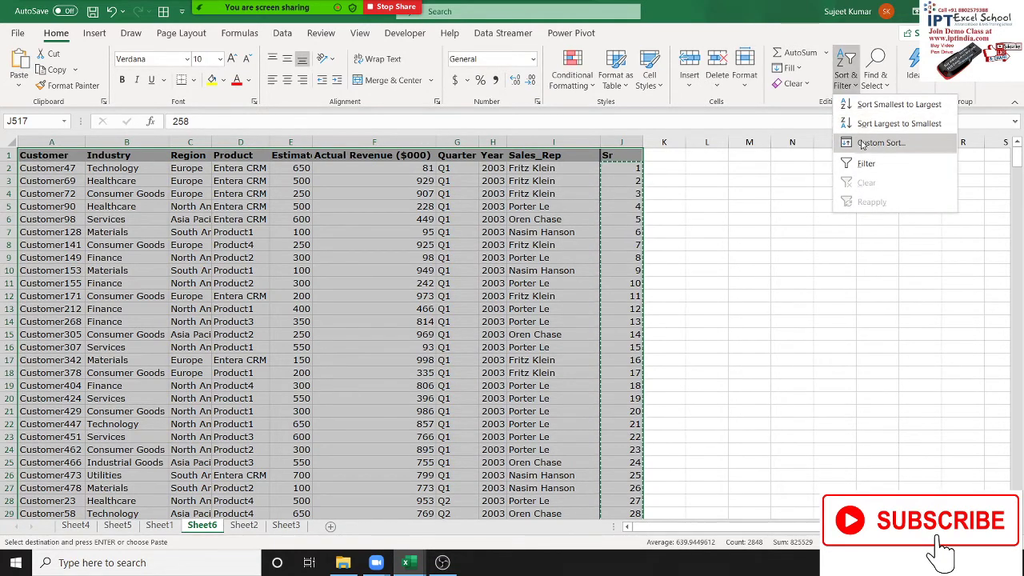
{"action": "left_click", "coordinate": [862, 144]}
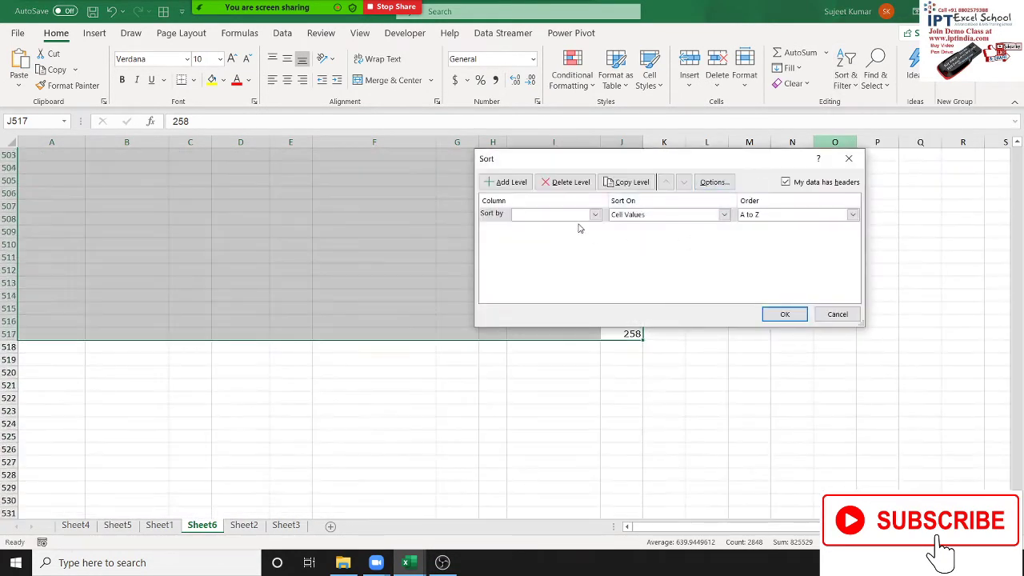
{"action": "left_click", "coordinate": [570, 220]}
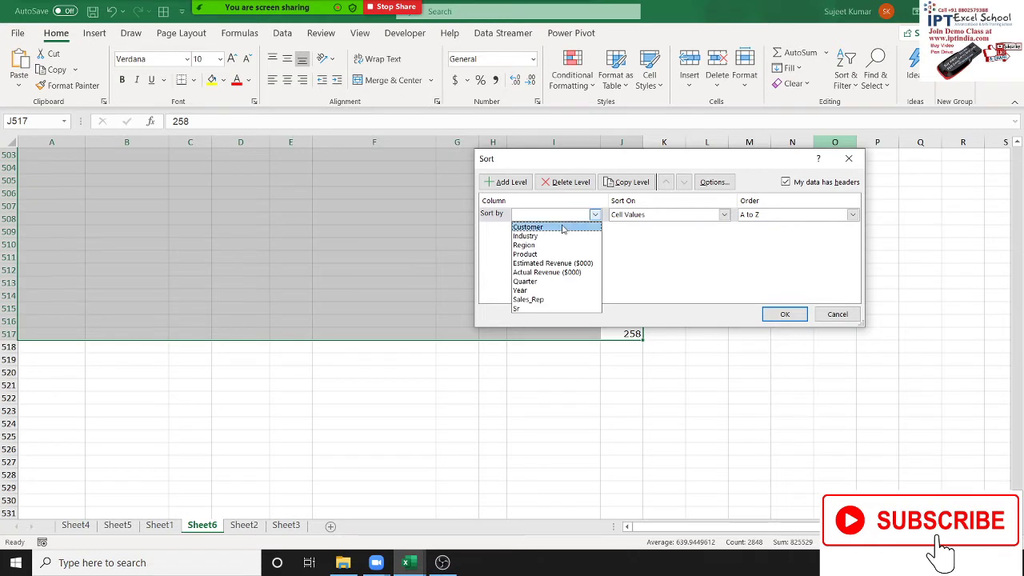
{"action": "left_click", "coordinate": [524, 309]}
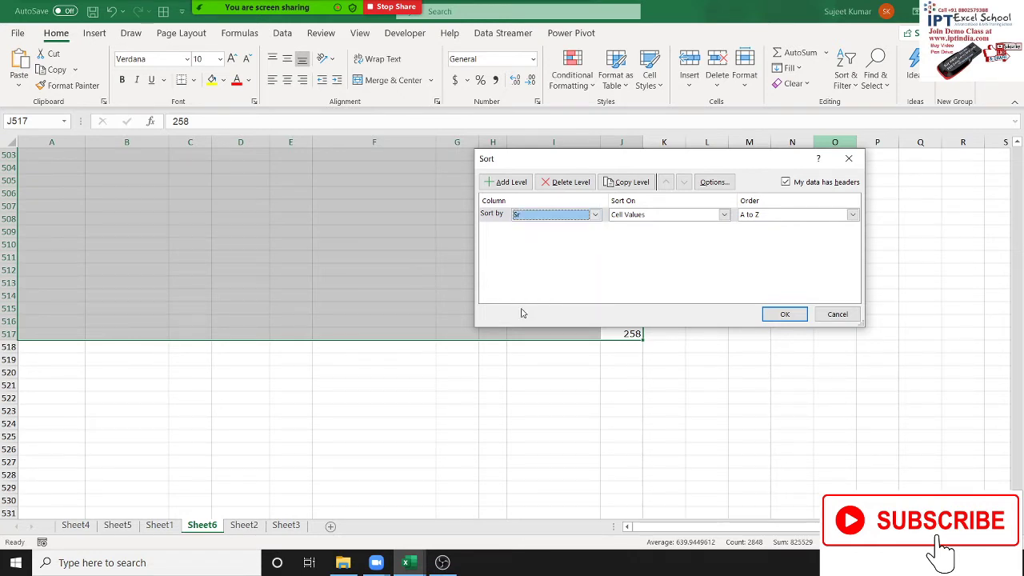
{"action": "left_click", "coordinate": [784, 314]}
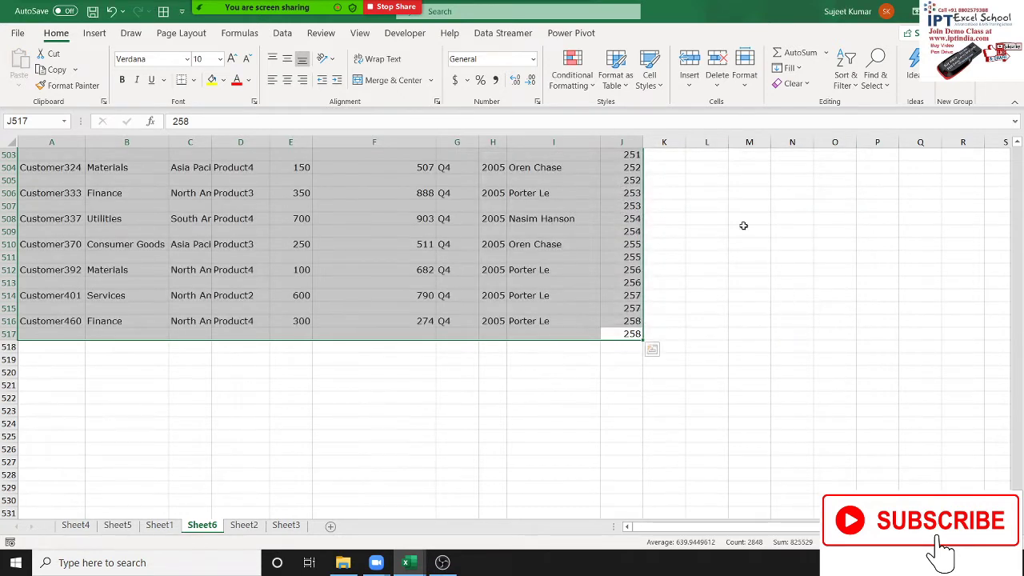
Step: Return to the top of the sheet and select the Sr helper column J
{"action": "scroll", "coordinate": [978, 320], "scroll_direction": "up", "scroll_amount": 5}
{"action": "scroll", "coordinate": [1005, 327], "scroll_direction": "up", "scroll_amount": 6}
{"action": "scroll", "coordinate": [1006, 328], "scroll_direction": "up", "scroll_amount": 3}
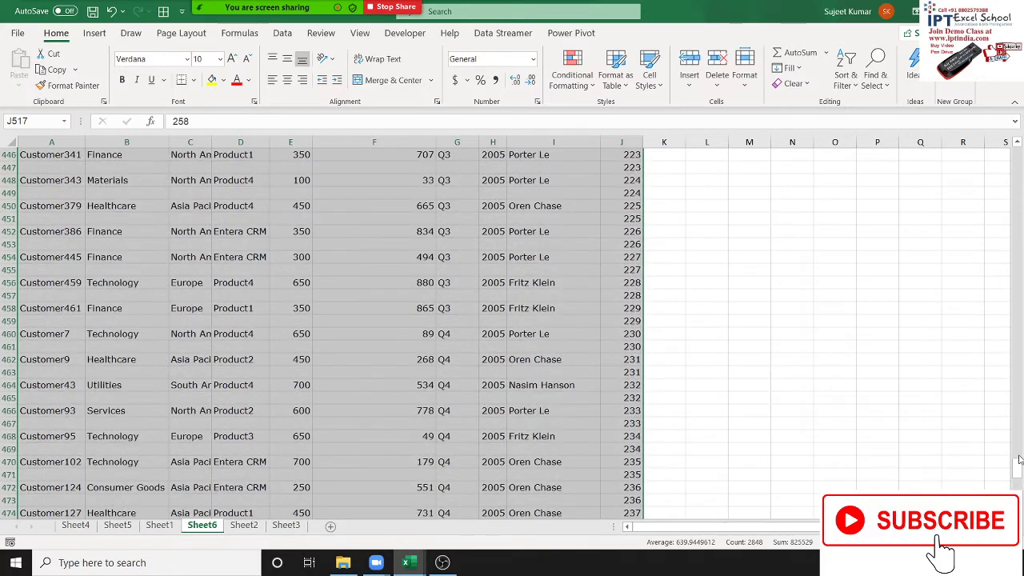
{"action": "left_click_drag", "start_coordinate": [1010, 435], "coordinate": [1016, 156]}
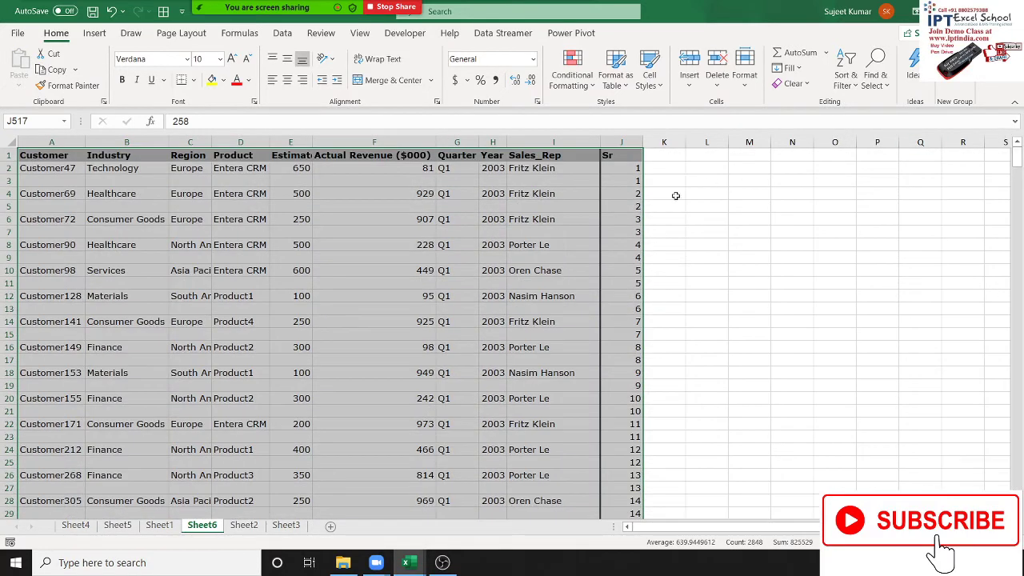
{"action": "left_click", "coordinate": [622, 142]}
Step: Clear the Sr column and select the data range A1:I516
{"action": "key", "text": "Delete"}
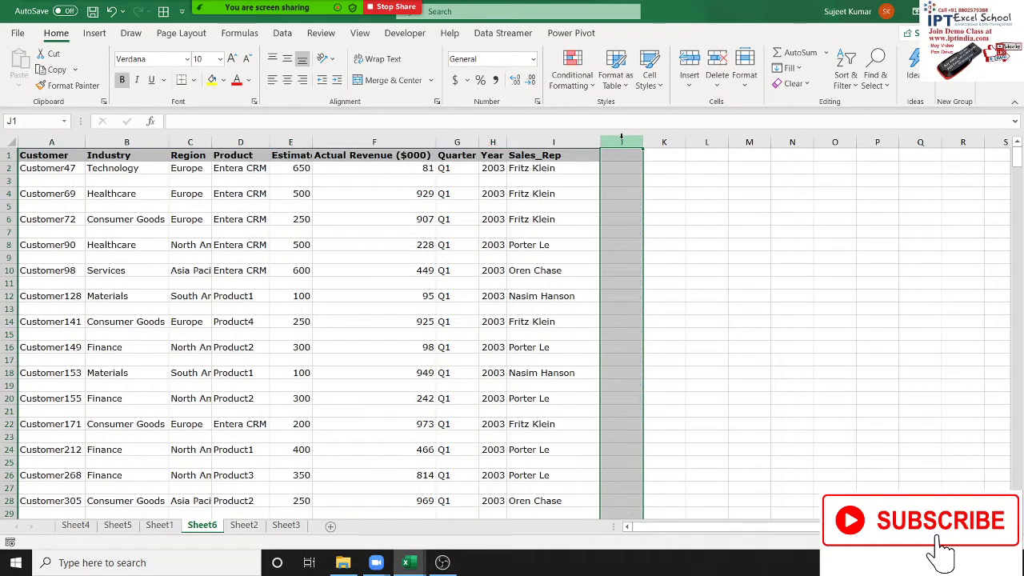
{"action": "left_click", "coordinate": [37, 157]}
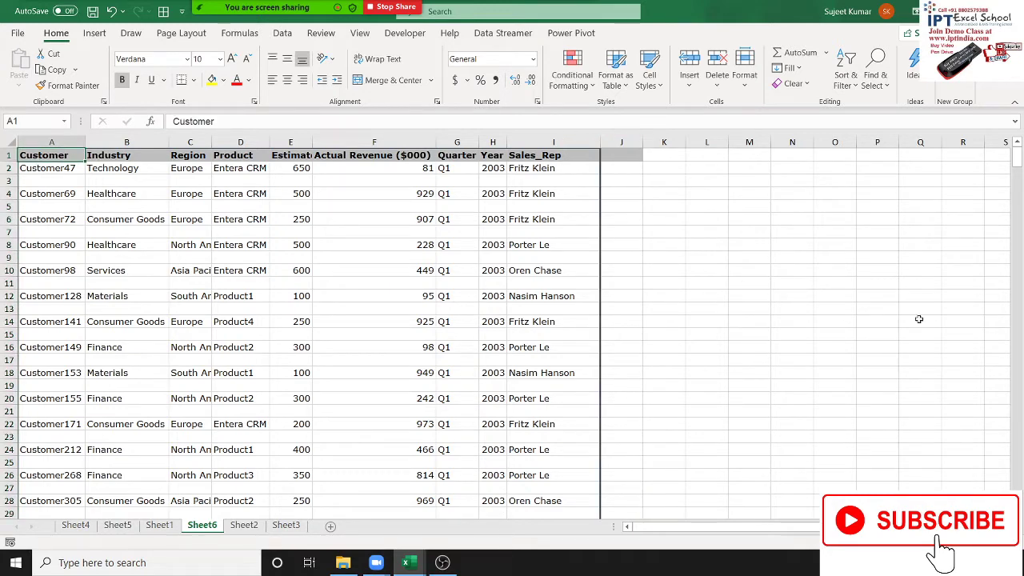
{"action": "left_click_drag", "start_coordinate": [1018, 166], "coordinate": [1018, 209]}
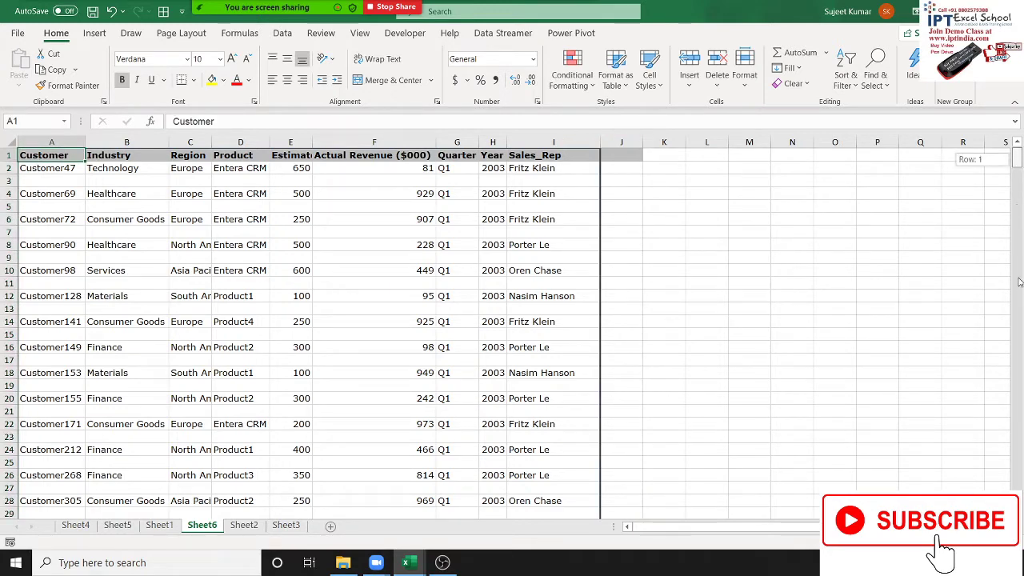
{"action": "left_click_drag", "start_coordinate": [1020, 282], "coordinate": [1020, 228]}
{"action": "left_click_drag", "start_coordinate": [1015, 290], "coordinate": [1022, 315]}
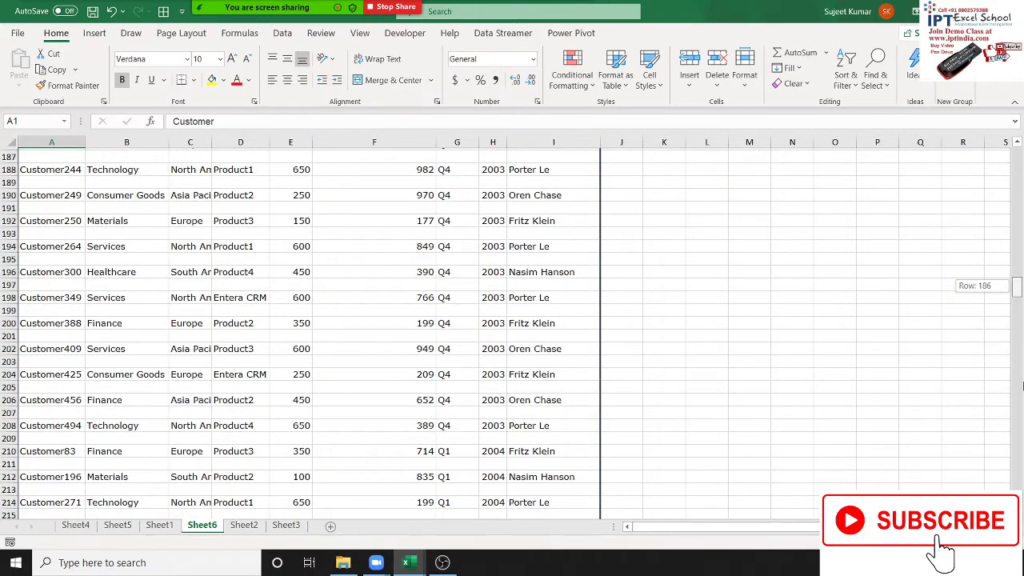
{"action": "left_click_drag", "start_coordinate": [1021, 387], "coordinate": [1019, 384]}
{"action": "scroll", "coordinate": [982, 397], "scroll_direction": "down", "scroll_amount": 11}
{"action": "scroll", "coordinate": [968, 396], "scroll_direction": "down", "scroll_amount": 11}
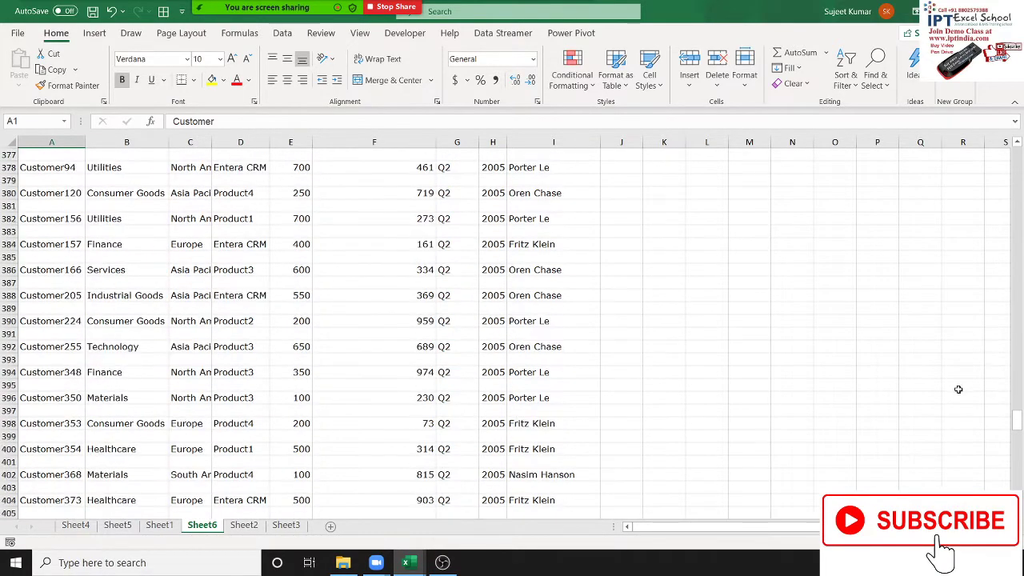
{"action": "scroll", "coordinate": [960, 395], "scroll_direction": "down", "scroll_amount": 11}
{"action": "scroll", "coordinate": [954, 395], "scroll_direction": "down", "scroll_amount": 11}
{"action": "scroll", "coordinate": [954, 395], "scroll_direction": "down", "scroll_amount": 6}
{"action": "scroll", "coordinate": [951, 393], "scroll_direction": "down", "scroll_amount": 8}
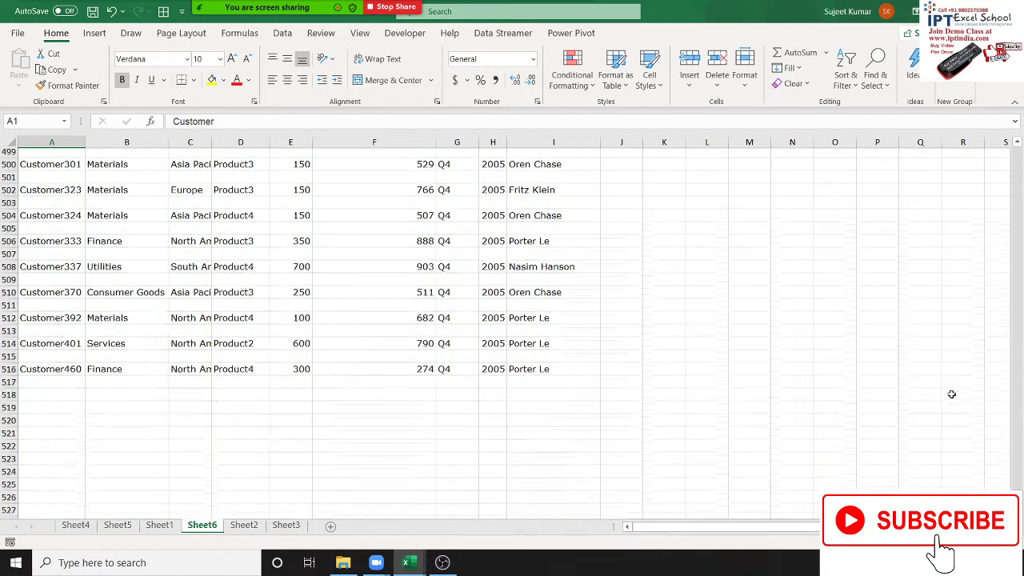
{"action": "left_click", "coordinate": [556, 359], "text": "shift"}
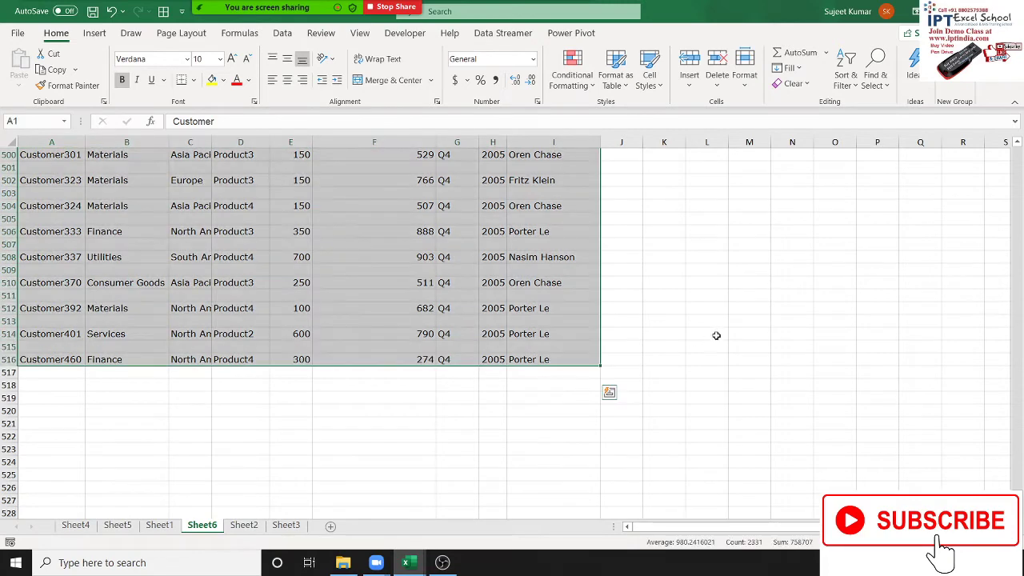
Step: Custom-sort the selection by Customer, A to Z
{"action": "left_click", "coordinate": [846, 74]}
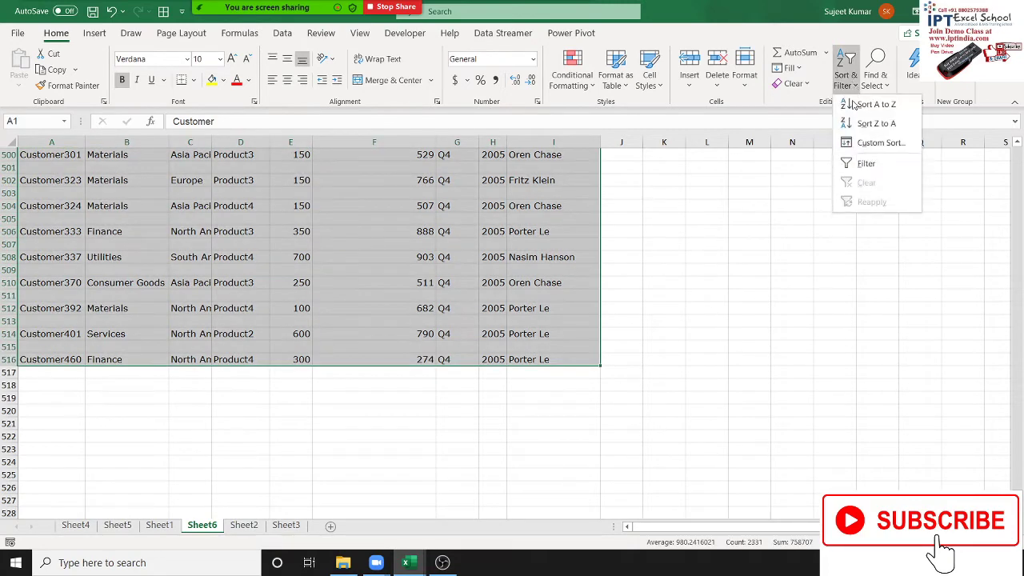
{"action": "left_click", "coordinate": [878, 141]}
{"action": "left_click", "coordinate": [596, 216]}
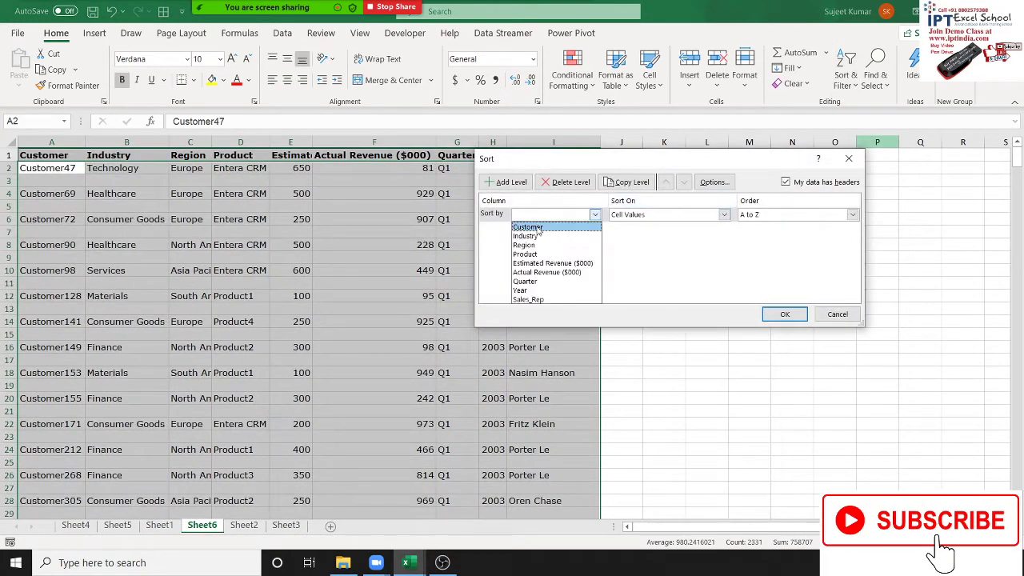
{"action": "left_click", "coordinate": [530, 228]}
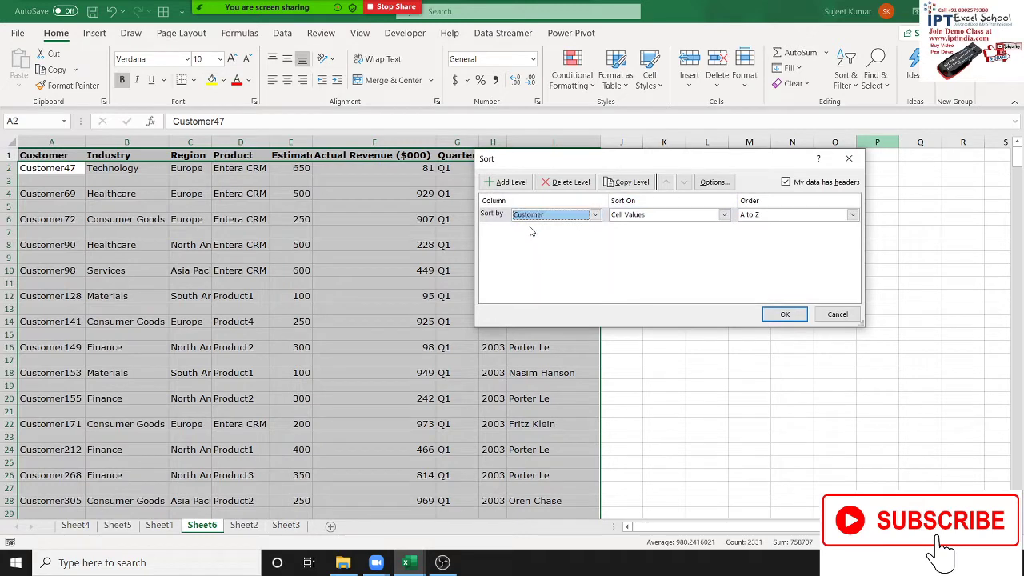
{"action": "left_click", "coordinate": [788, 315]}
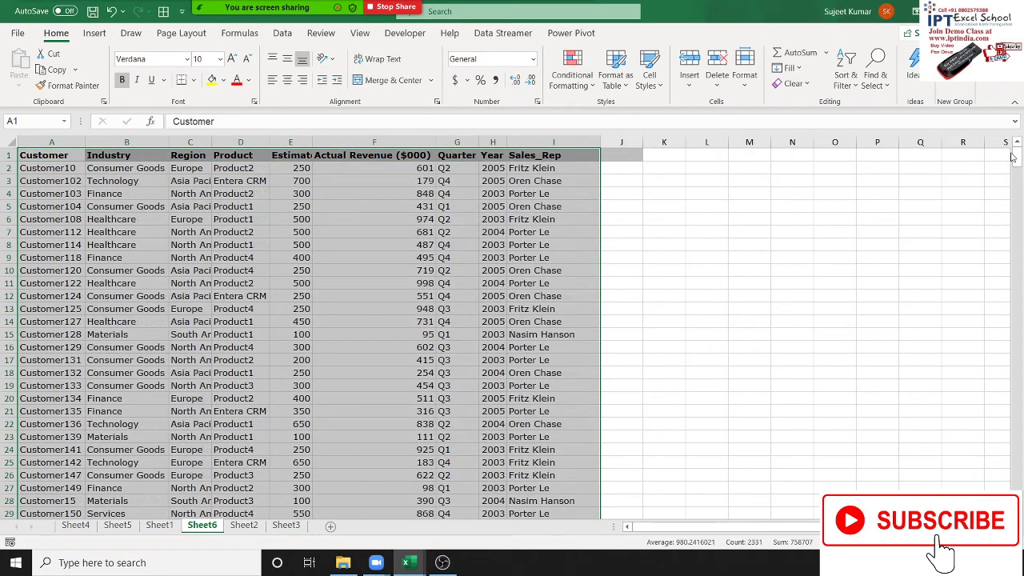
{"action": "left_click_drag", "start_coordinate": [1014, 158], "coordinate": [1016, 246]}
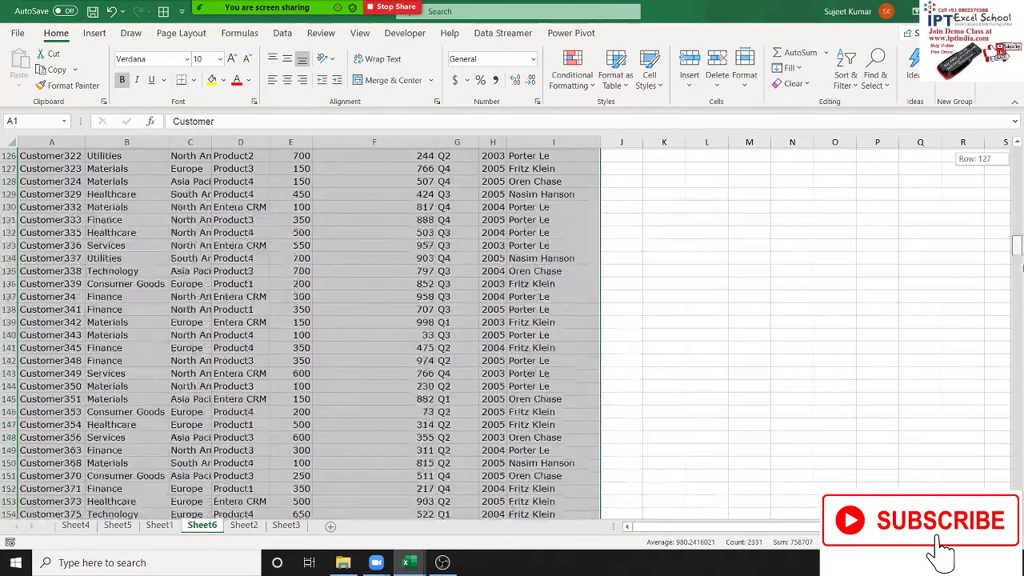
{"action": "left_click_drag", "start_coordinate": [1022, 393], "coordinate": [1017, 320]}
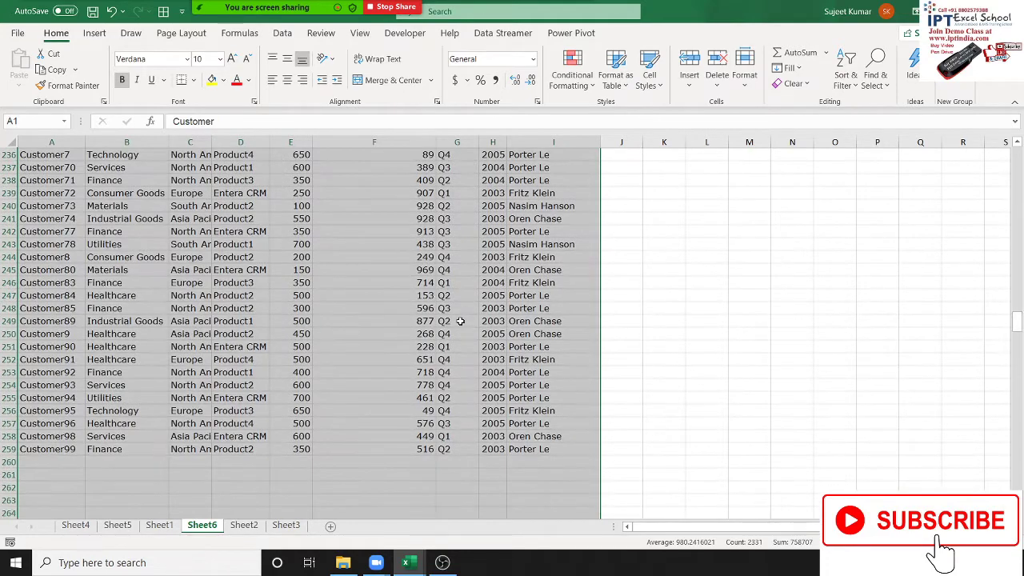
{"action": "scroll", "coordinate": [460, 321], "scroll_direction": "up", "scroll_amount": 7}
{"action": "scroll", "coordinate": [460, 321], "scroll_direction": "up", "scroll_amount": 5}
{"action": "scroll", "coordinate": [461, 321], "scroll_direction": "up", "scroll_amount": 3}
{"action": "scroll", "coordinate": [460, 321], "scroll_direction": "up", "scroll_amount": 6}
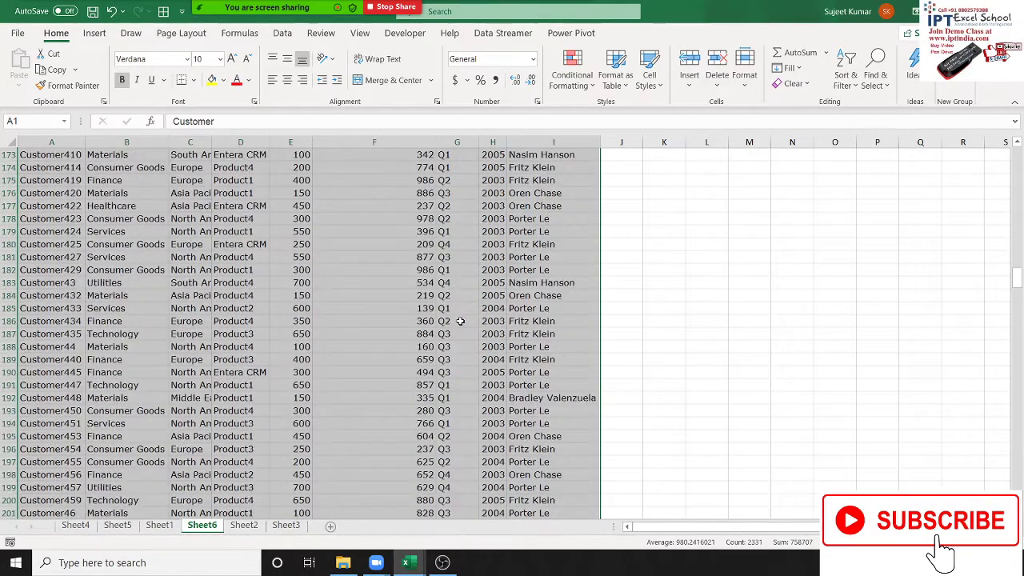
{"action": "scroll", "coordinate": [460, 321], "scroll_direction": "up", "scroll_amount": 9}
{"action": "left_click_drag", "start_coordinate": [1016, 258], "coordinate": [1017, 160]}
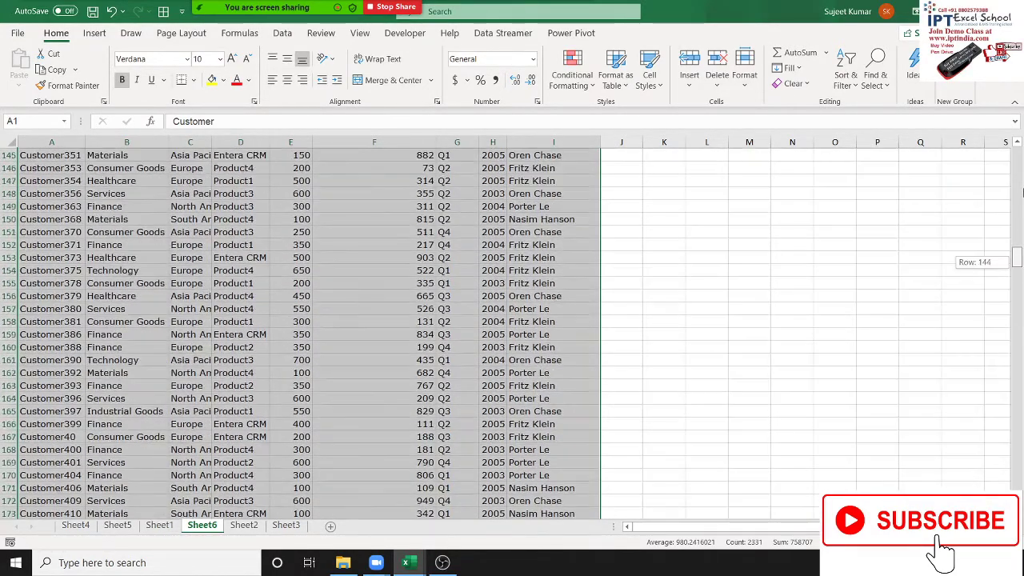
Step: Enter the header Sr in cell J1
{"action": "left_click", "coordinate": [571, 180]}
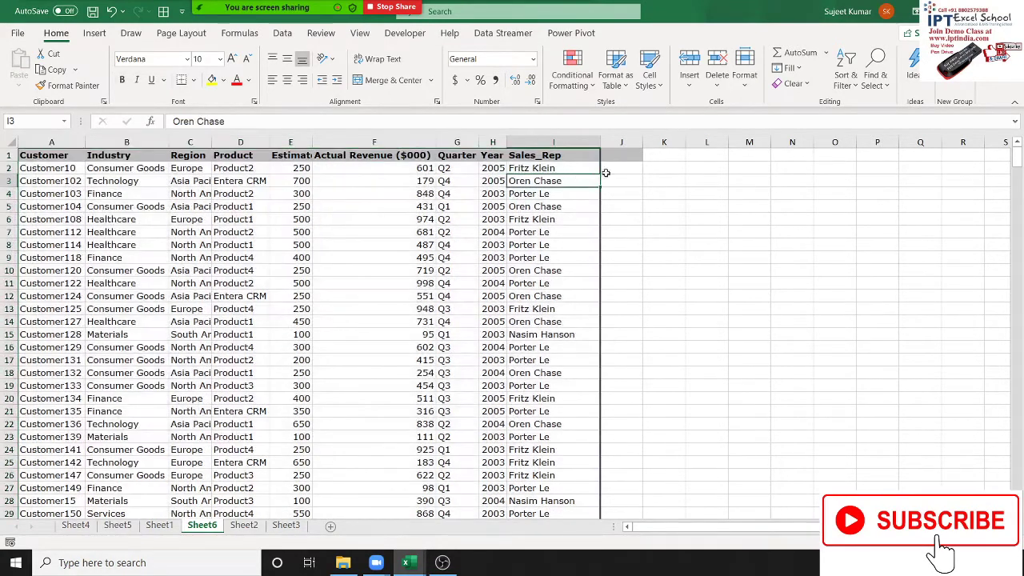
{"action": "left_click", "coordinate": [626, 161]}
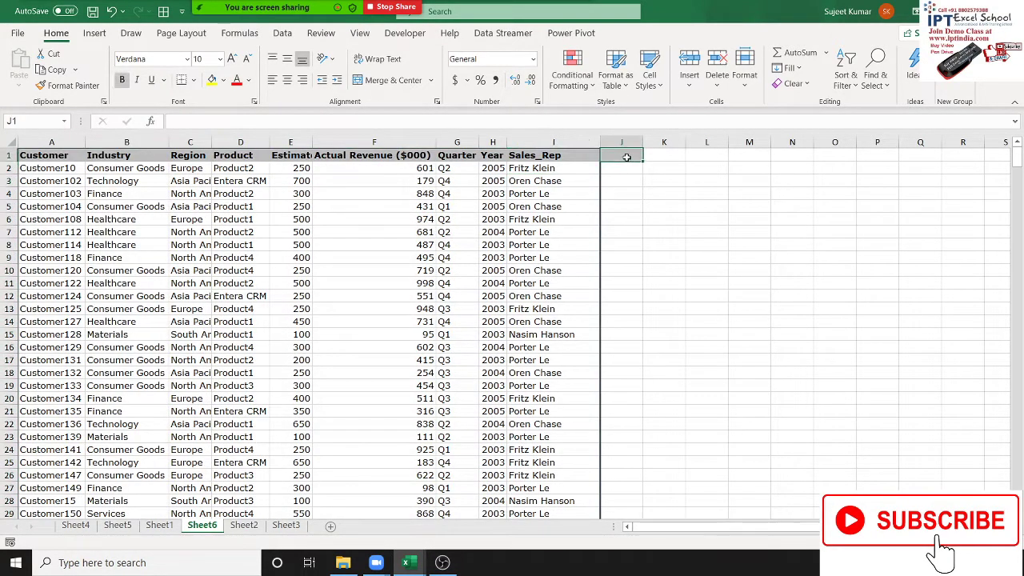
{"action": "type", "text": "Sr"}
{"action": "key", "text": "Return"}
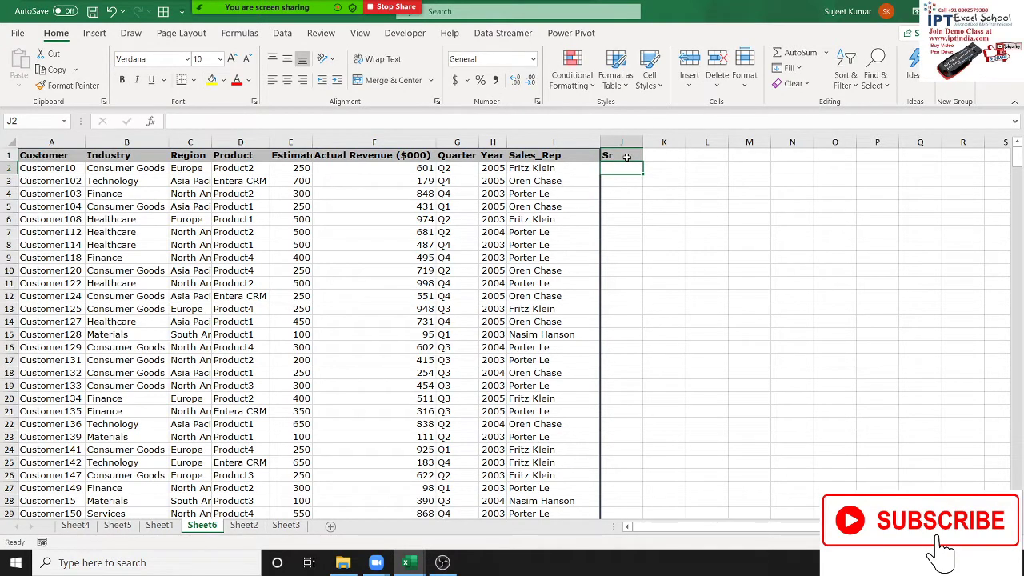
{"action": "key", "text": "Left"}
{"action": "key", "text": "Left"}
{"action": "key", "text": "Right"}
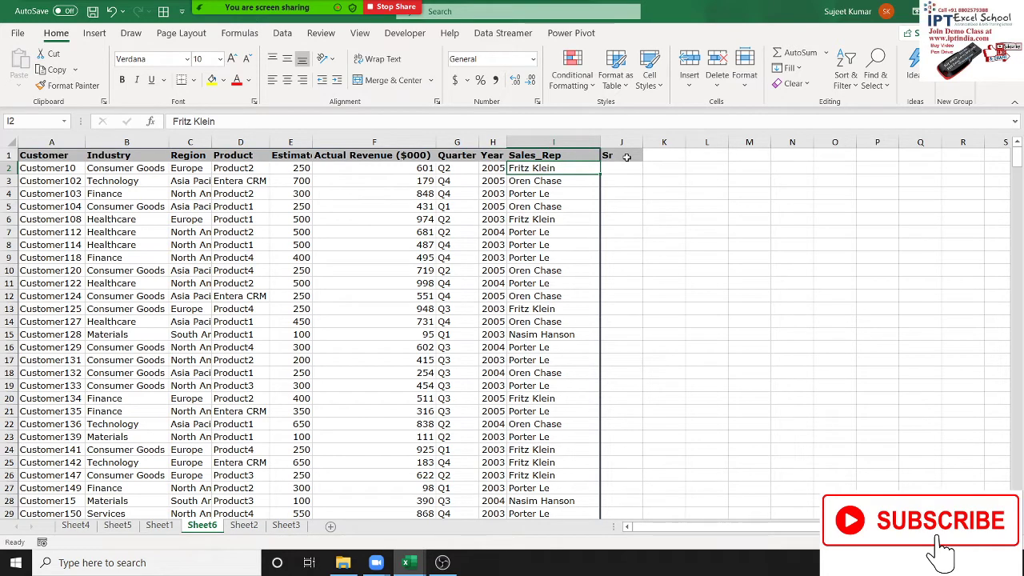
Step: Insert a blank row at row 5 above Customer104 and type Total in A5
{"action": "key", "text": "Down"}
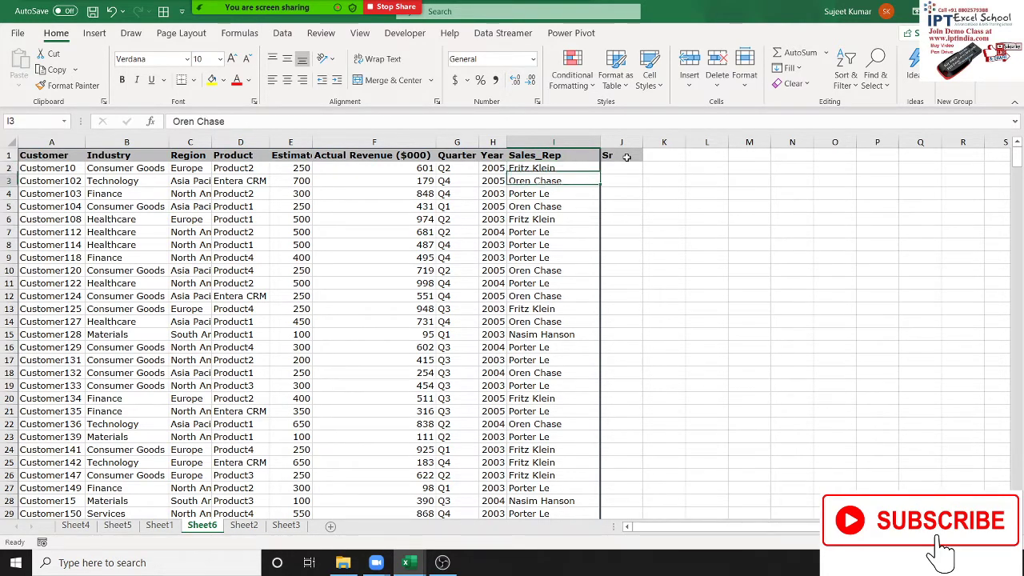
{"action": "key", "text": "Down"}
{"action": "key", "text": "Down"}
{"action": "key", "text": "shift+space"}
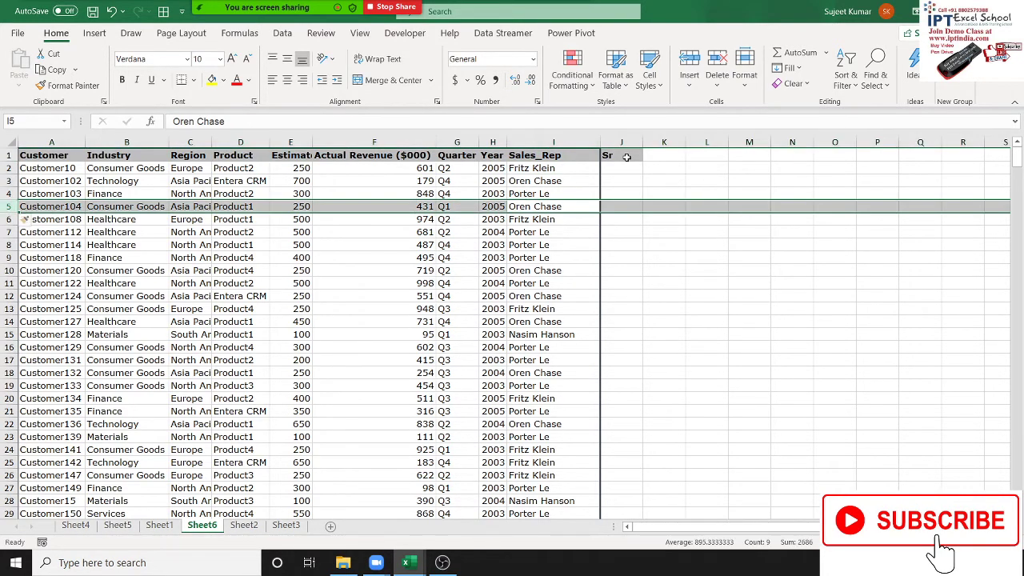
{"action": "key", "text": "ctrl+shift+plus"}
{"action": "key", "text": "Left"}
{"action": "key", "text": "Home"}
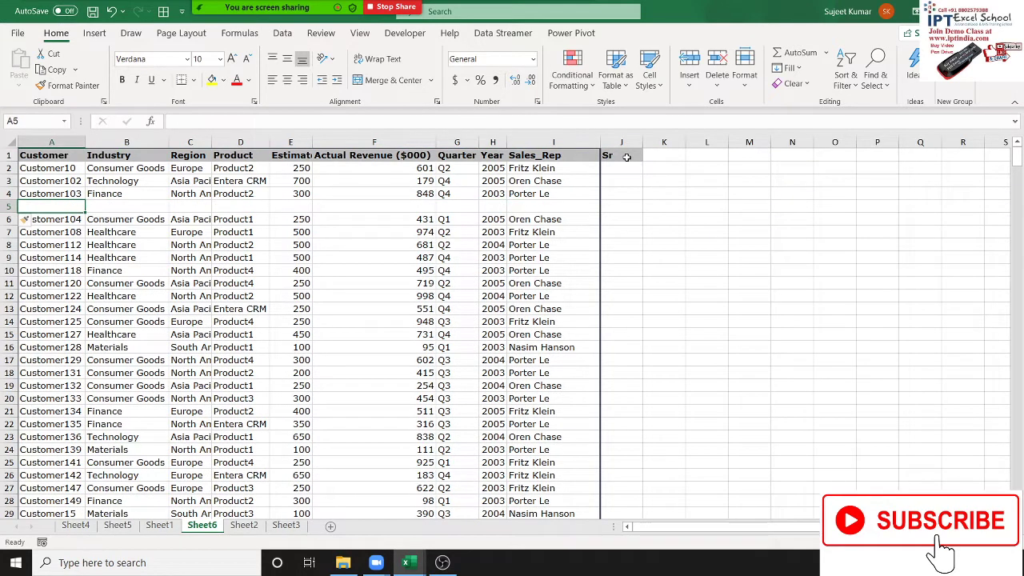
{"action": "type", "text": "Total"}
{"action": "key", "text": "Return"}
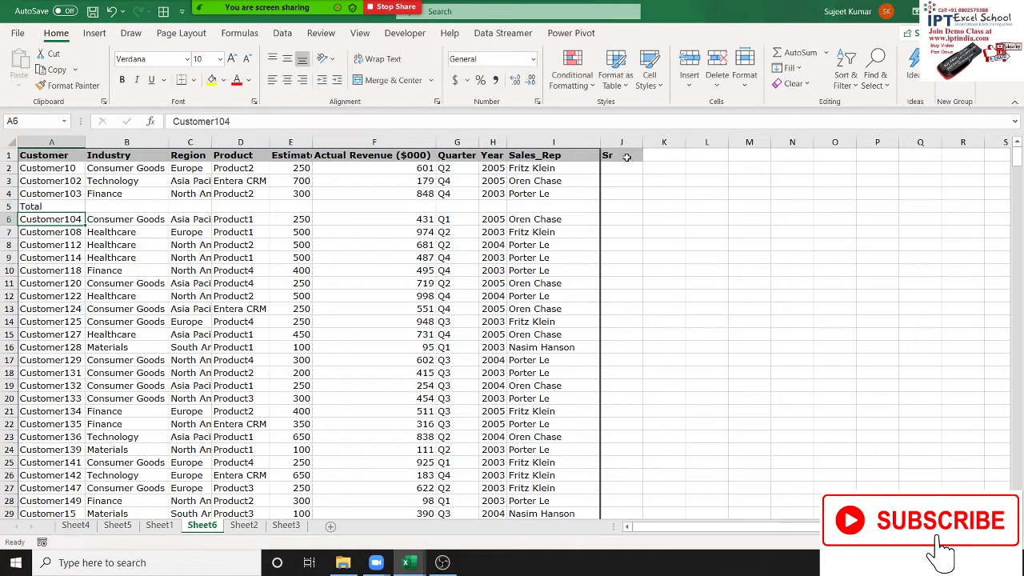
{"action": "key", "text": "Up"}
{"action": "key", "text": "Right"}
{"action": "key", "text": "Right"}
{"action": "key", "text": "Right"}
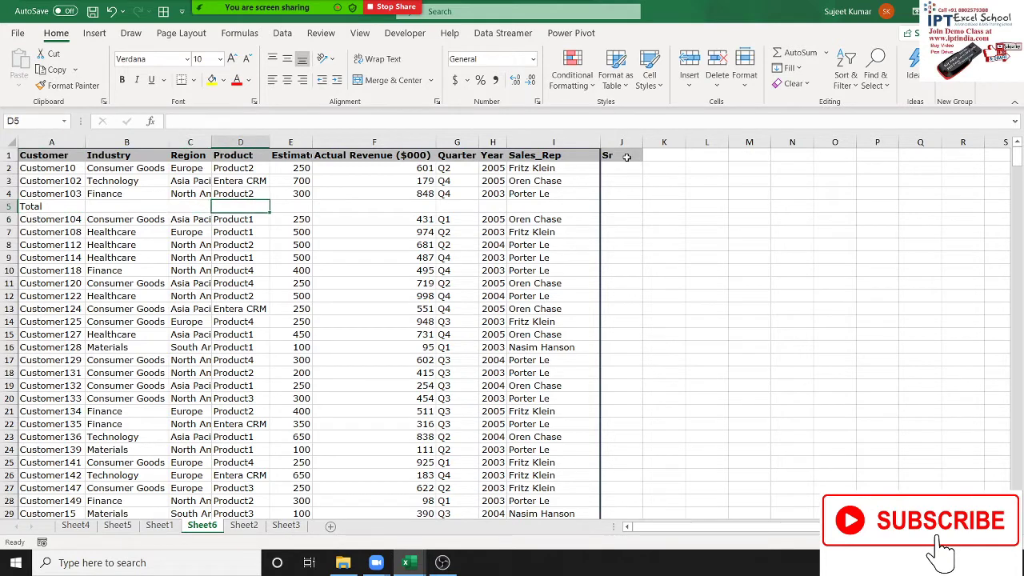
{"action": "key", "text": "Right"}
Step: Undo the Total entry and the inserted row, returning to the top of the sheet
{"action": "key", "text": "ctrl+z"}
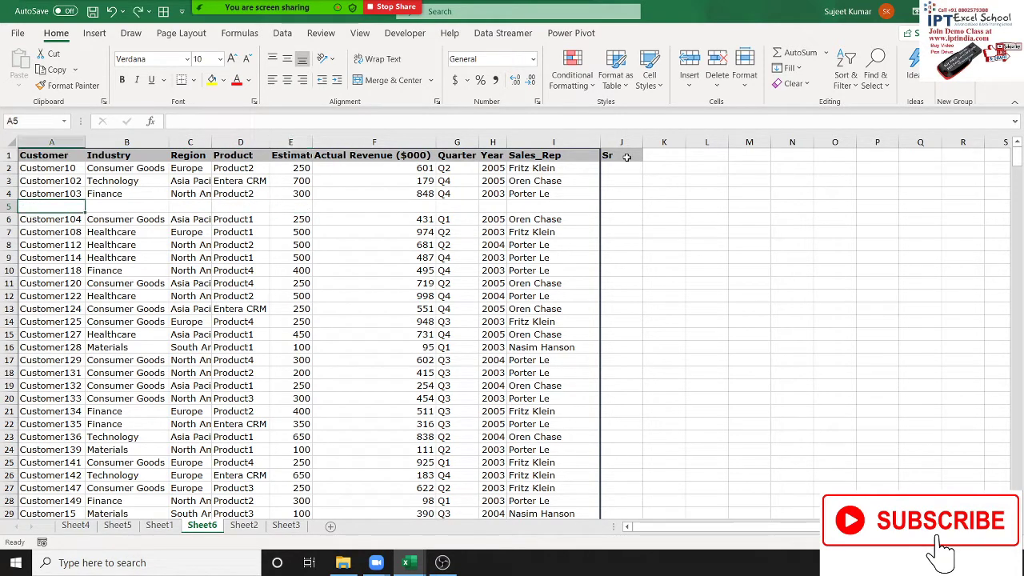
{"action": "key", "text": "ctrl+z"}
{"action": "key", "text": "Down"}
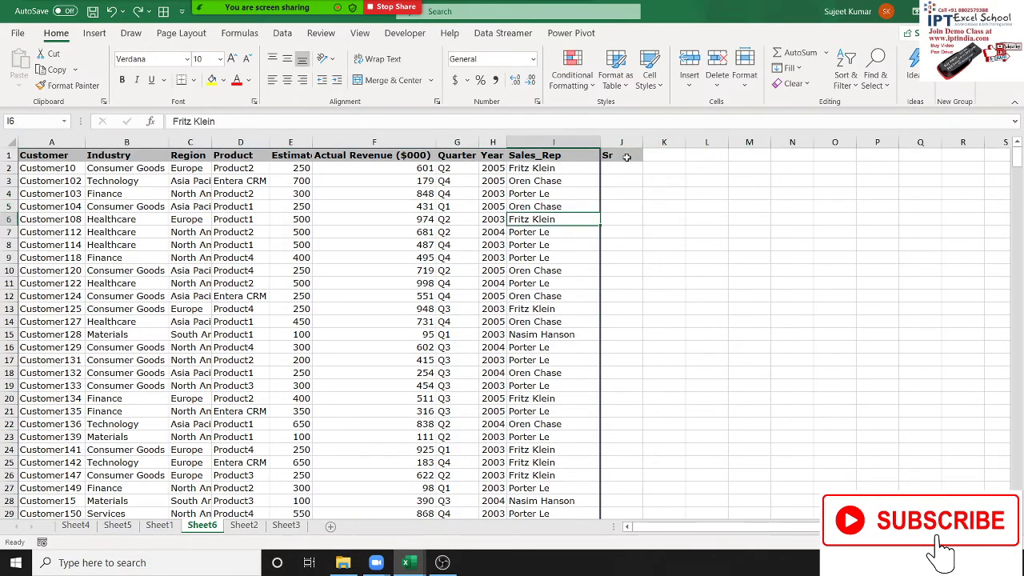
{"action": "key", "text": "ctrl+Down"}
{"action": "key", "text": "ctrl+Up"}
Step: Type Sr in J1 and enter 1 in J2, J3 and J4
{"action": "left_click", "coordinate": [621, 156]}
{"action": "type", "text": "Sr"}
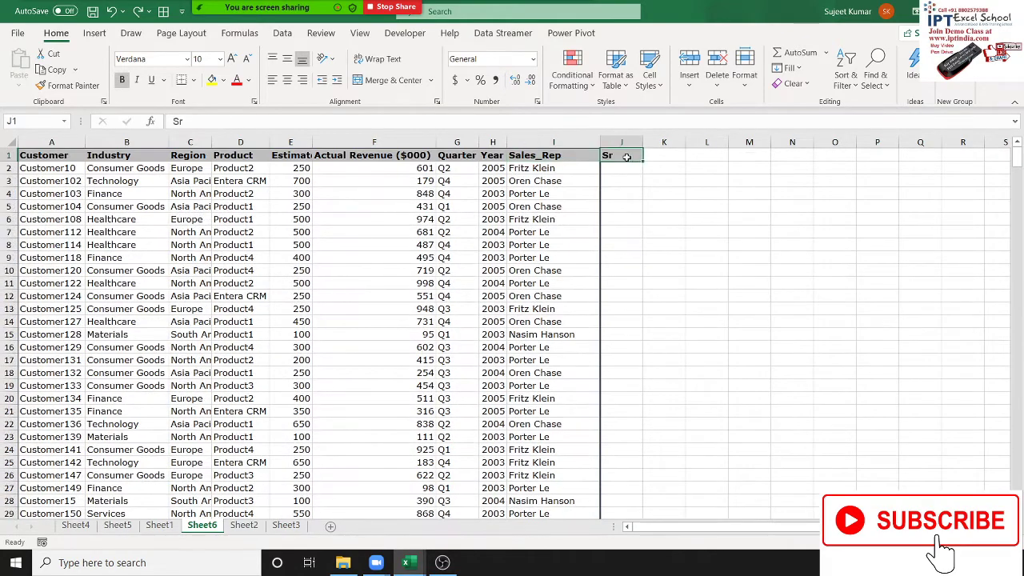
{"action": "key", "text": "Return"}
{"action": "type", "text": "1"}
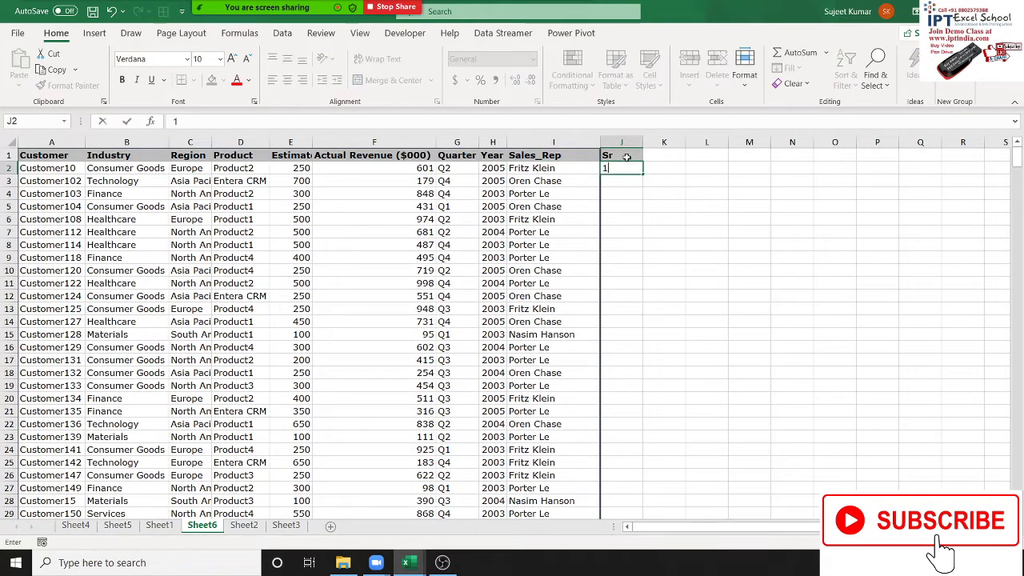
{"action": "key", "text": "Return"}
{"action": "type", "text": "1"}
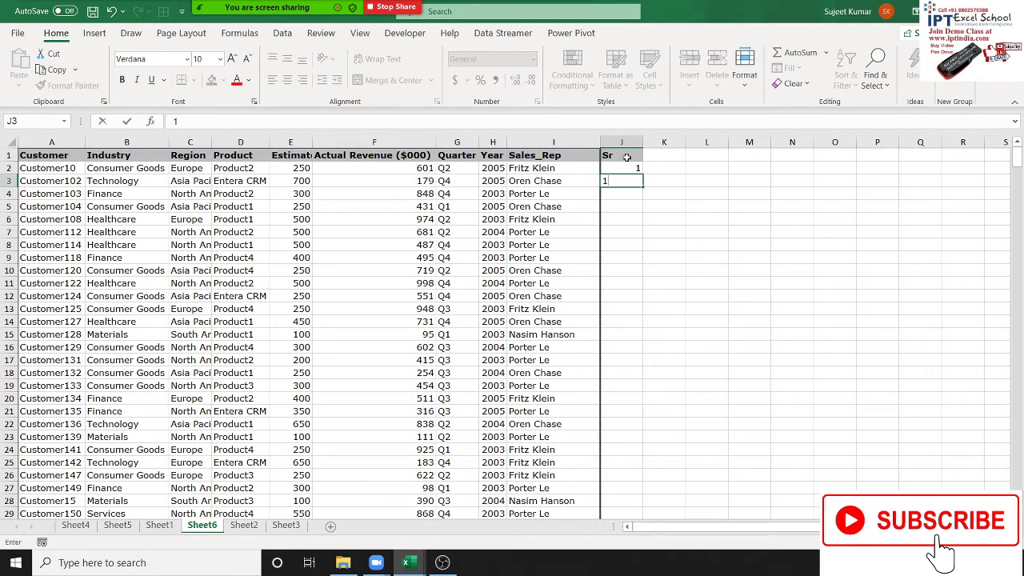
{"action": "key", "text": "Return"}
{"action": "type", "text": "1"}
{"action": "key", "text": "Return"}
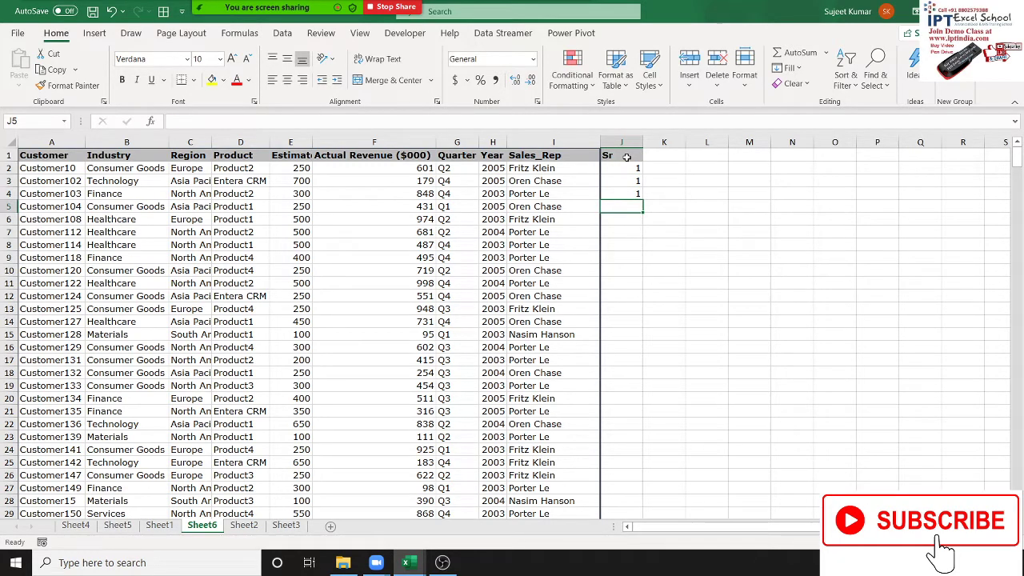
{"action": "key", "text": "Up"}
{"action": "key", "text": "Up"}
{"action": "key", "text": "Up"}
{"action": "key", "text": "Up"}
{"action": "key", "text": "Down"}
{"action": "key", "text": "shift+Down"}
{"action": "key", "text": "shift+Down"}
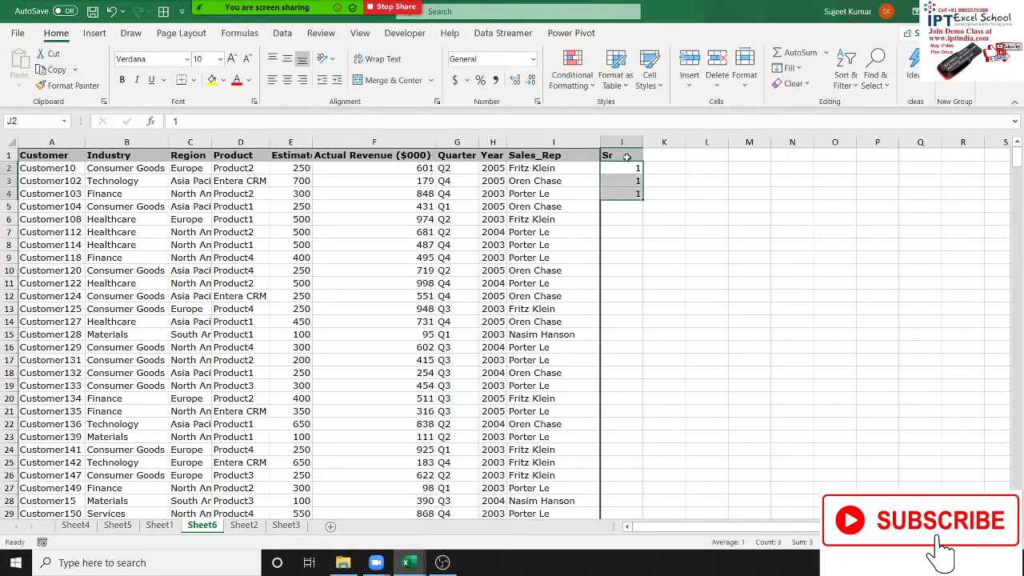
{"action": "key", "text": "Down"}
{"action": "key", "text": "Down"}
{"action": "key", "text": "Down"}
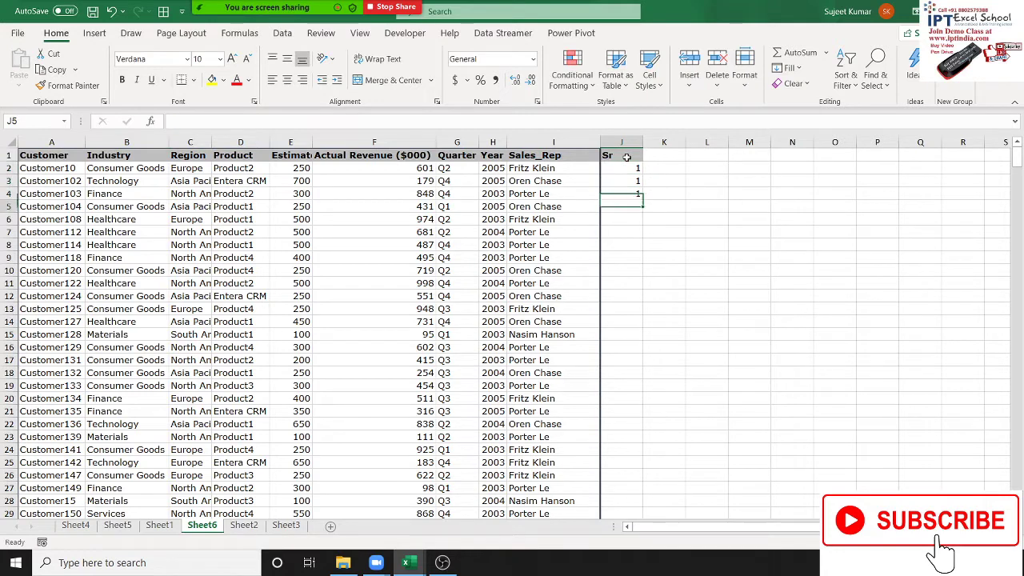
Step: Enter 2 in J5:J7, trial a fill-handle series, undo it, and reselect J5:J7
{"action": "type", "text": "2"}
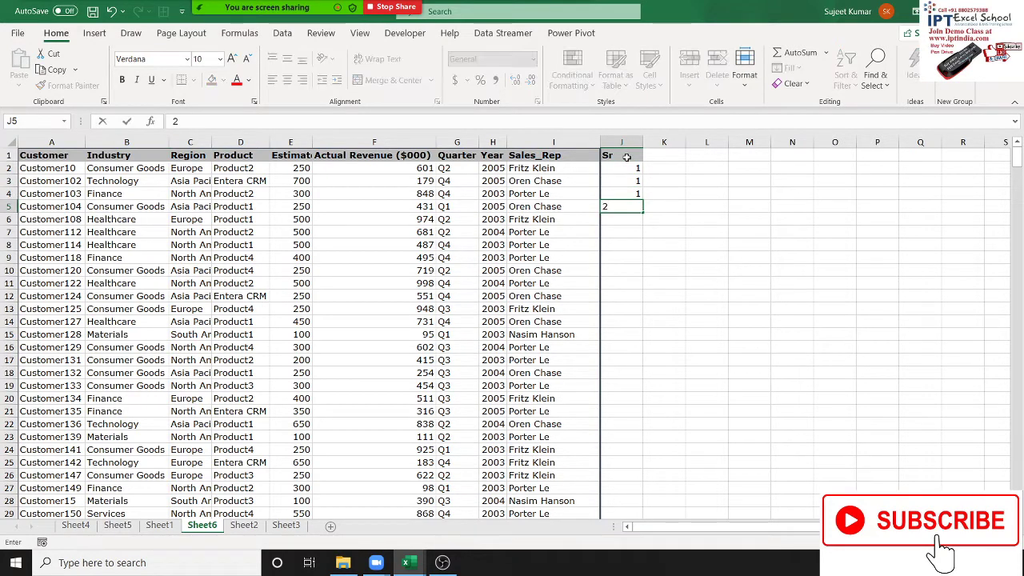
{"action": "key", "text": "Return"}
{"action": "type", "text": "2"}
{"action": "key", "text": "Return"}
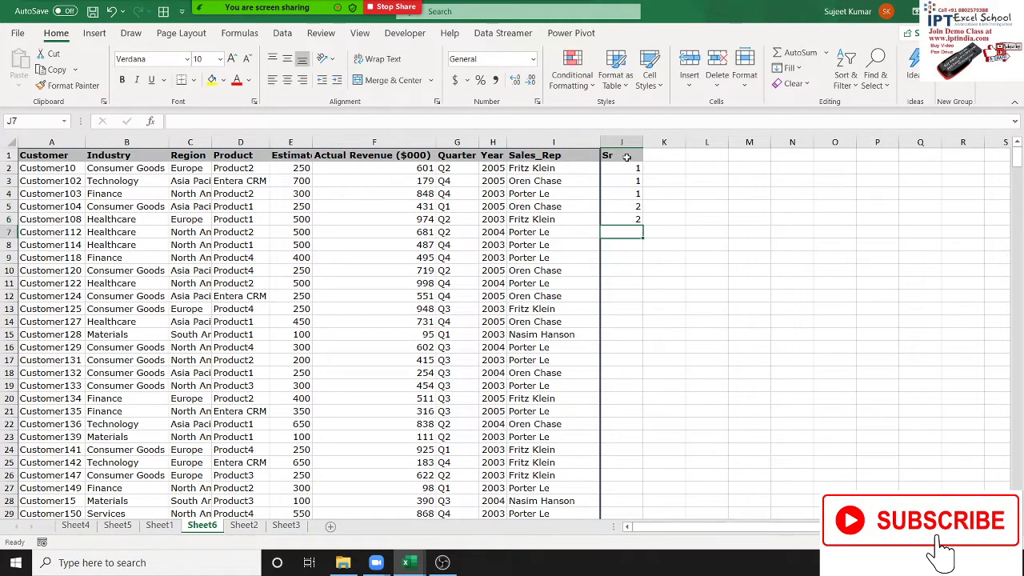
{"action": "type", "text": "2"}
{"action": "key", "text": "Return"}
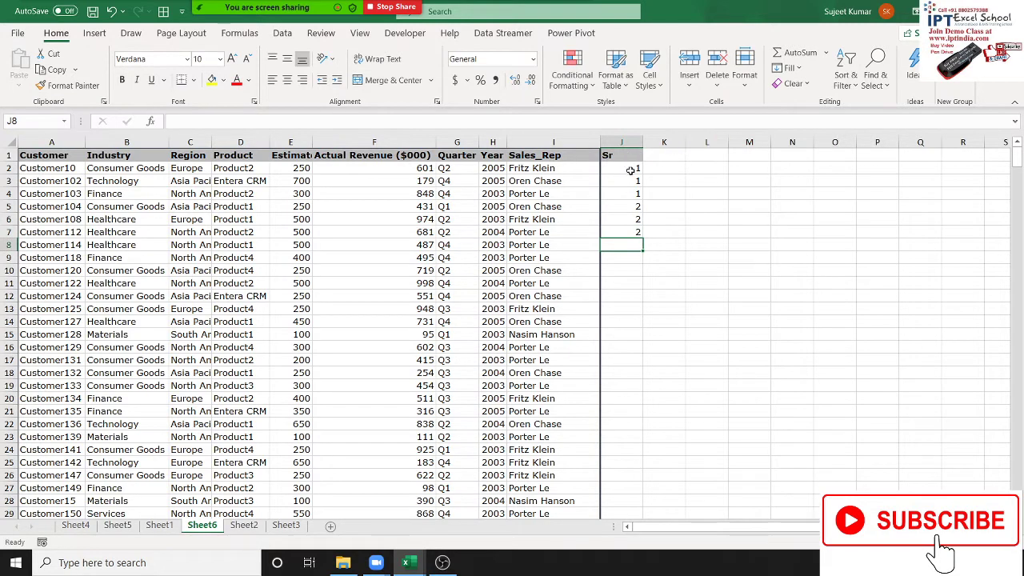
{"action": "left_click_drag", "start_coordinate": [631, 170], "coordinate": [640, 238]}
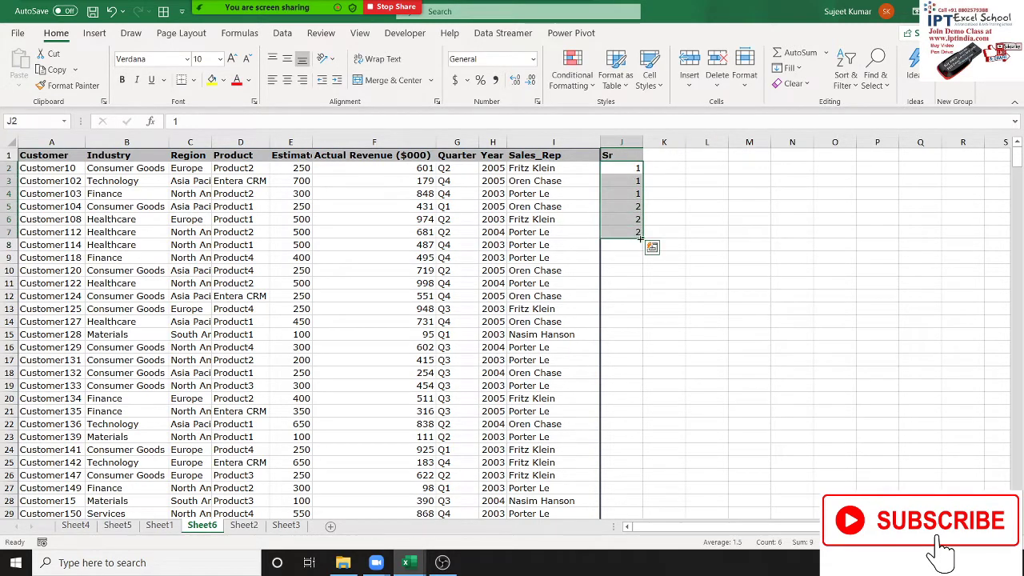
{"action": "double_click", "coordinate": [640, 237]}
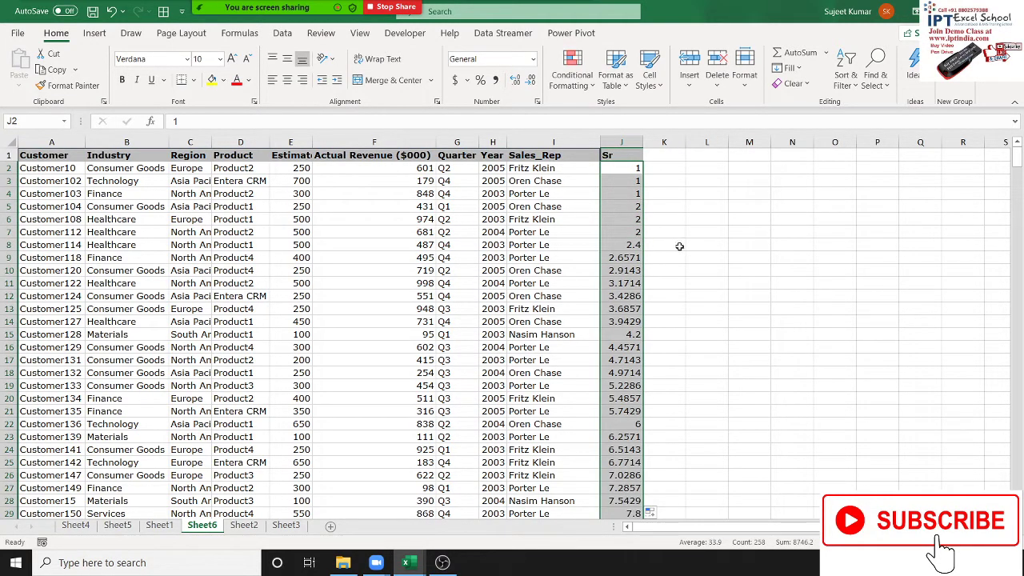
{"action": "key", "text": "ctrl+z"}
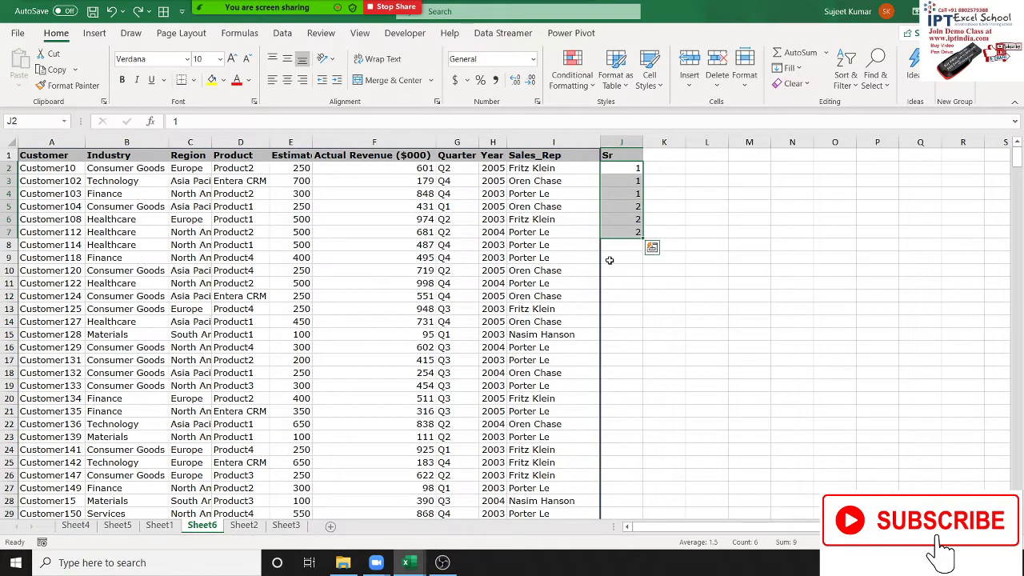
{"action": "left_click_drag", "start_coordinate": [627, 202], "coordinate": [631, 232]}
Step: Clear J5:J7 and enter the formula =J2+1 in J5
{"action": "key", "text": "Delete"}
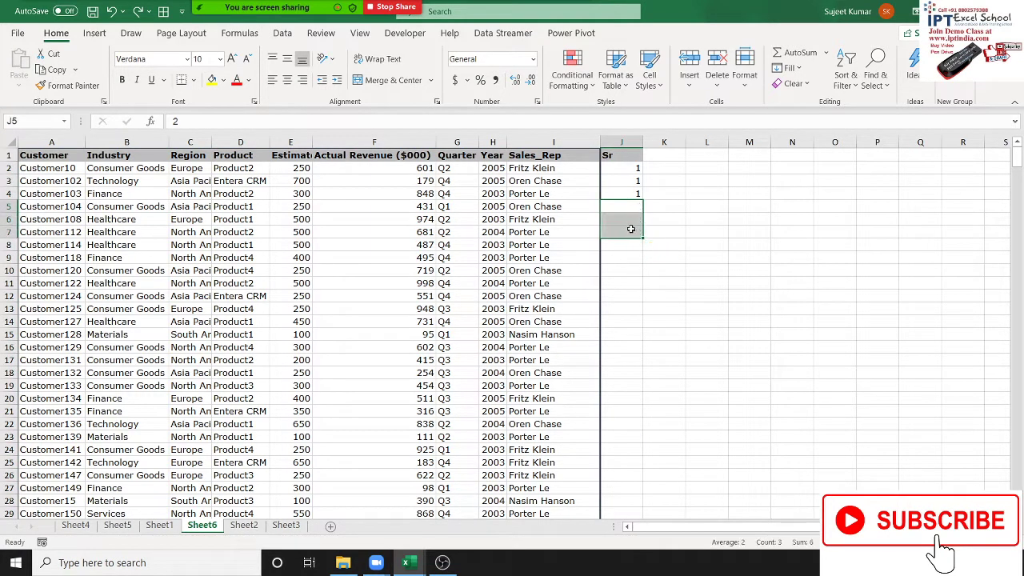
{"action": "key", "text": "Up"}
{"action": "key", "text": "Down"}
{"action": "type", "text": "="}
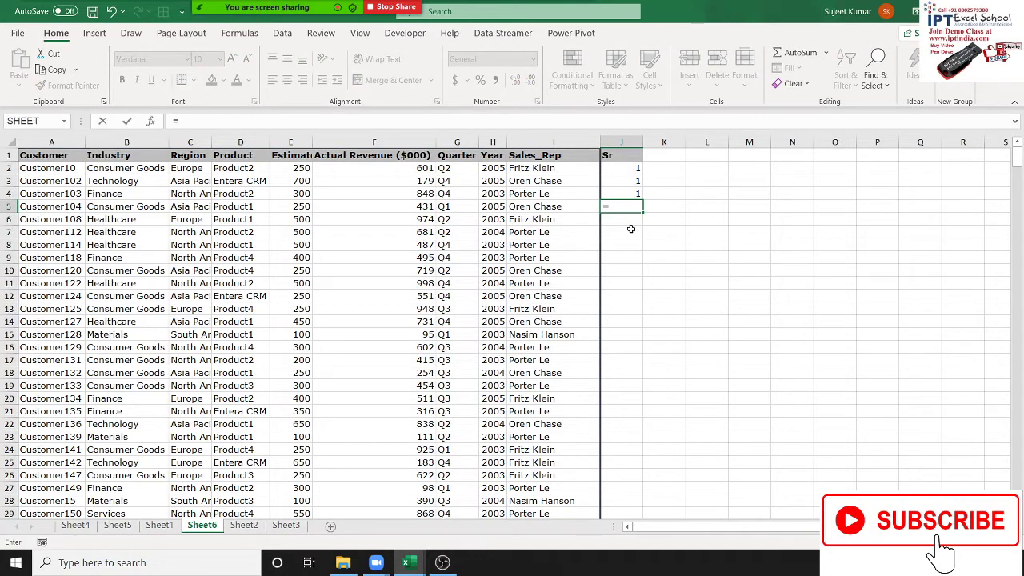
{"action": "key", "text": "Up"}
{"action": "key", "text": "Up"}
{"action": "key", "text": "Up"}
{"action": "type", "text": "+"}
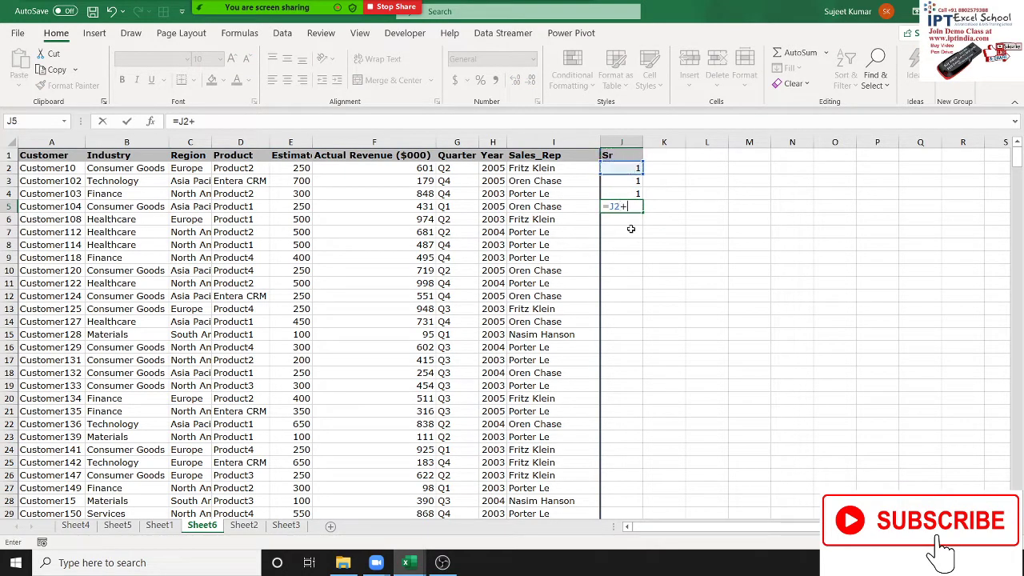
{"action": "key", "text": "Return"}
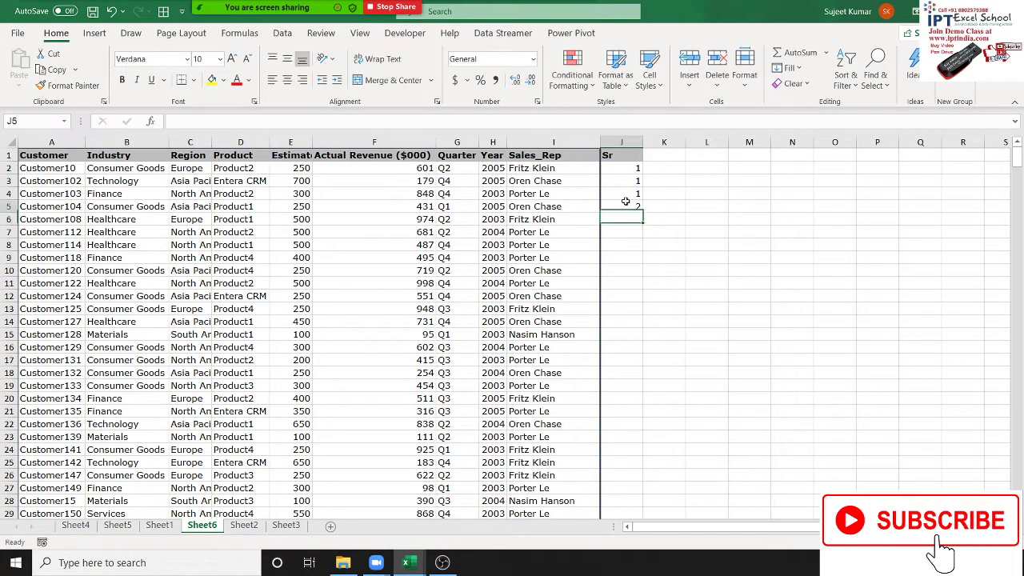
Step: Fill the =J2+1 formula down column J to the end of the data
{"action": "left_click", "coordinate": [632, 208]}
{"action": "key", "text": "ctrl+shift+Down"}
{"action": "key", "text": "ctrl+v"}
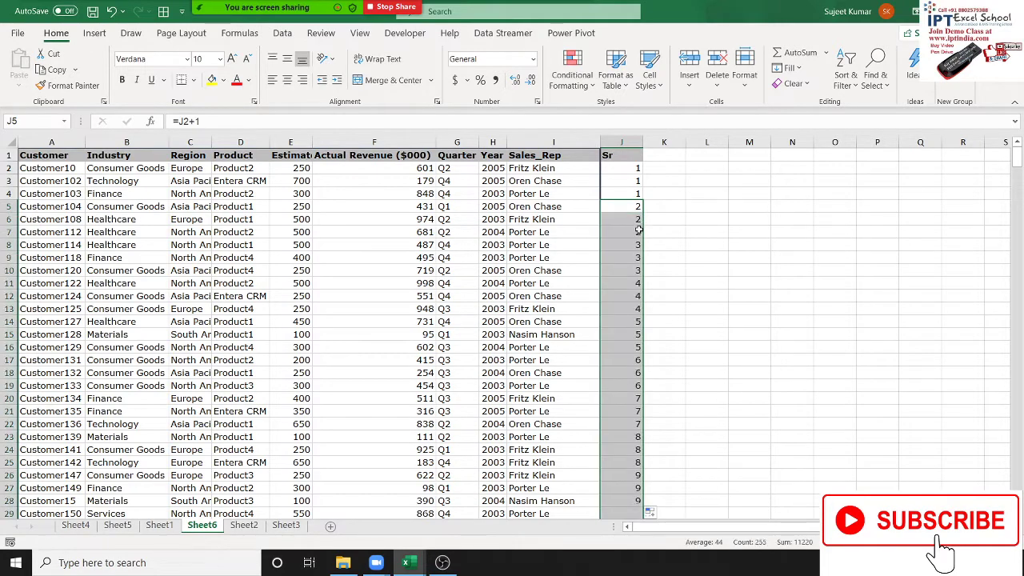
{"action": "left_click", "coordinate": [628, 233]}
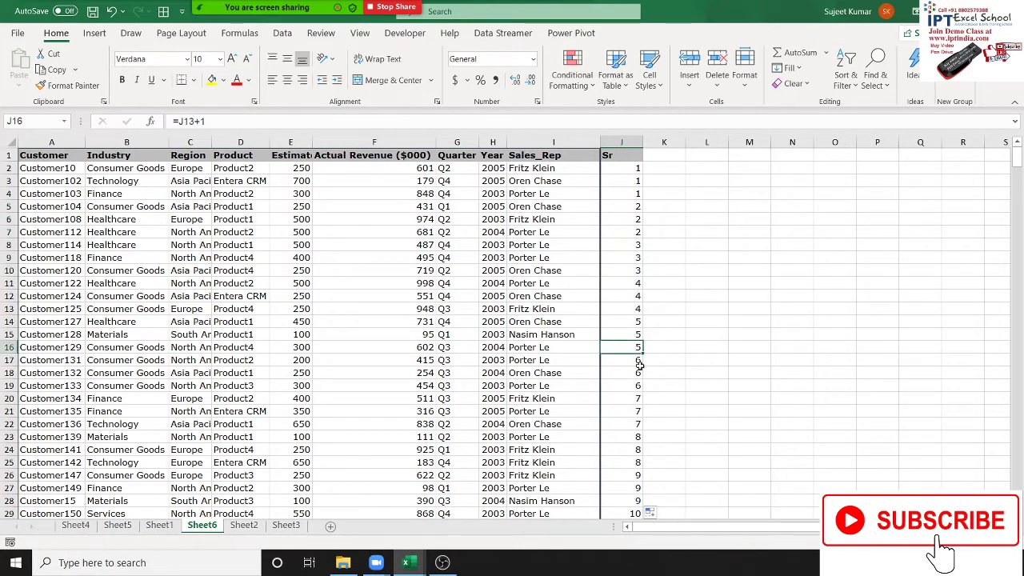
{"action": "left_click_drag", "start_coordinate": [663, 398], "coordinate": [663, 411]}
{"action": "scroll", "coordinate": [652, 436], "scroll_direction": "down", "scroll_amount": 3}
{"action": "scroll", "coordinate": [651, 441], "scroll_direction": "down", "scroll_amount": 1}
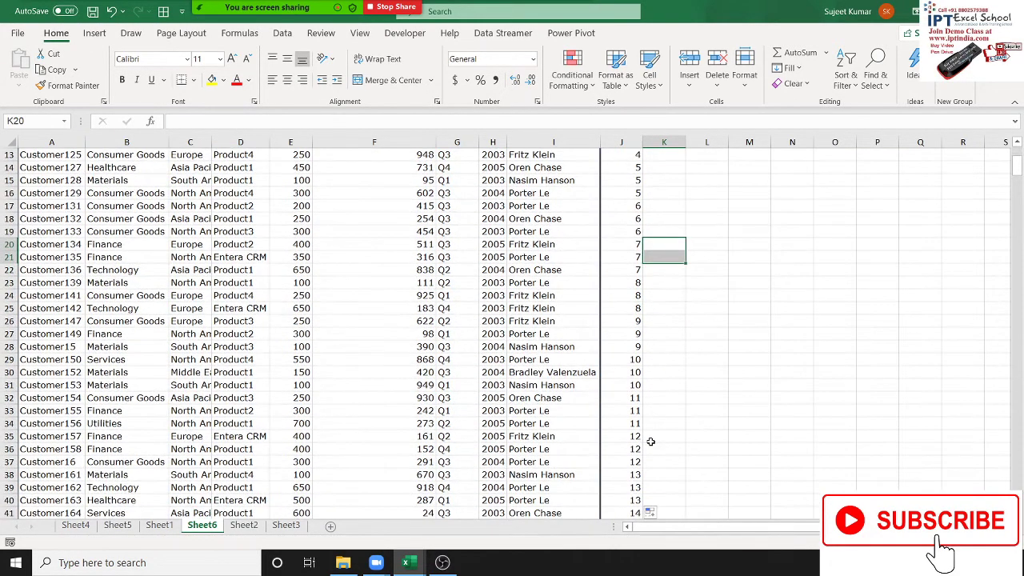
{"action": "scroll", "coordinate": [650, 439], "scroll_direction": "up", "scroll_amount": 2}
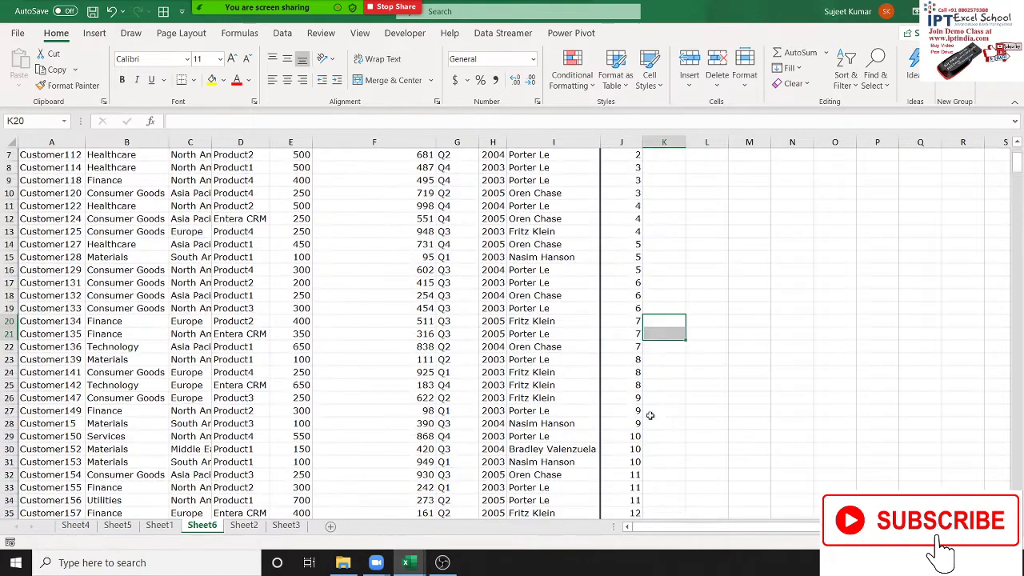
Step: Convert column J to plain values with Paste Values
{"action": "left_click", "coordinate": [624, 140]}
{"action": "key", "text": "ctrl+c"}
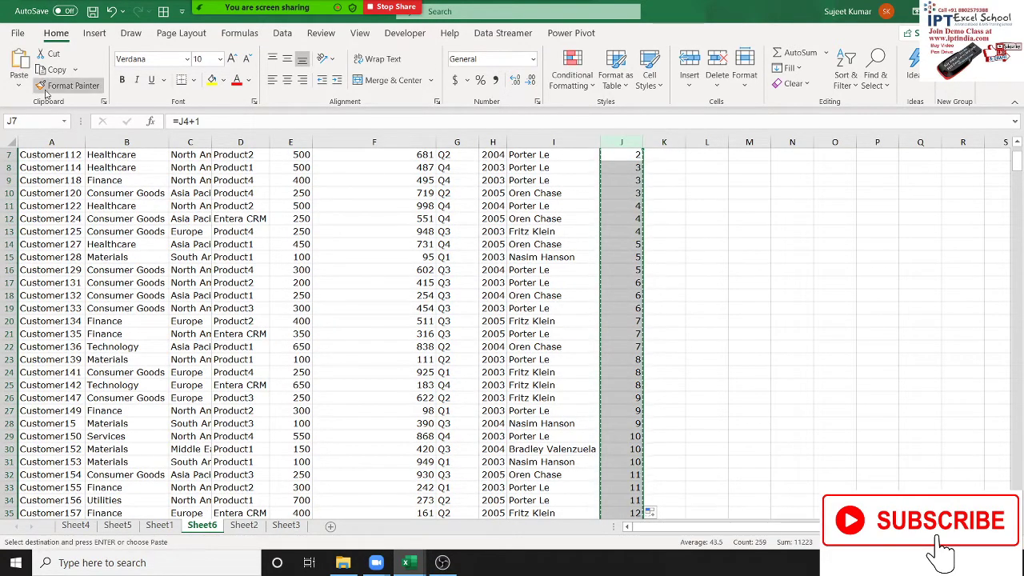
{"action": "left_click", "coordinate": [19, 83]}
{"action": "left_click", "coordinate": [16, 187]}
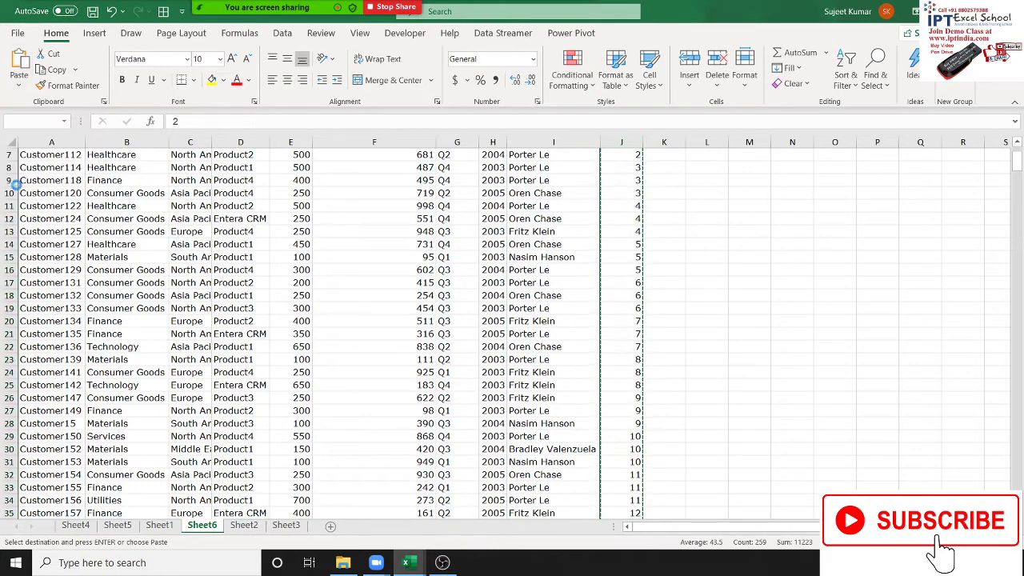
{"action": "left_click", "coordinate": [632, 244]}
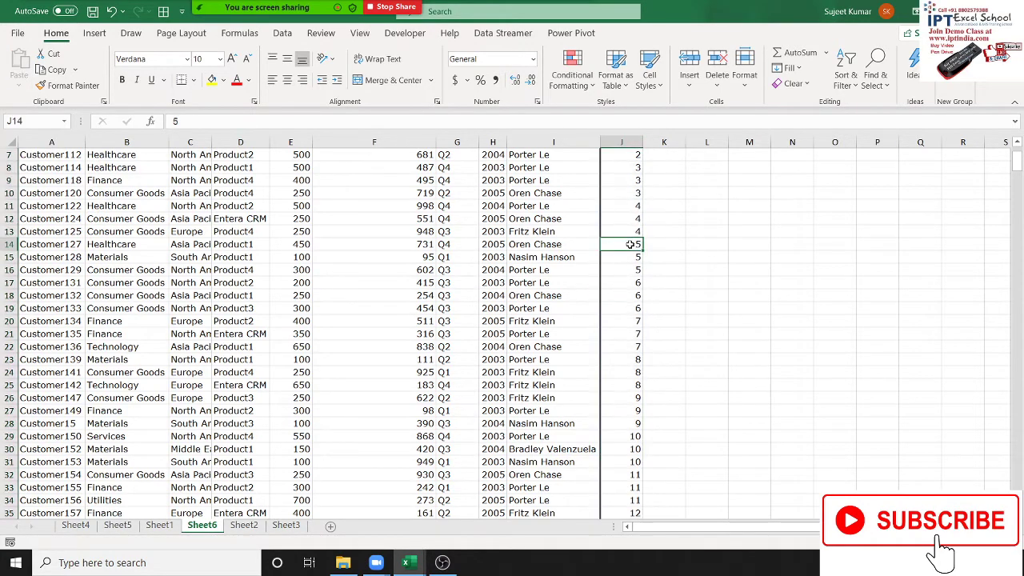
{"action": "key", "text": "ctrl+Down"}
Step: Enter 1 in J260, then ungroup the sheets and return to the sales-data sheet
{"action": "key", "text": "Down"}
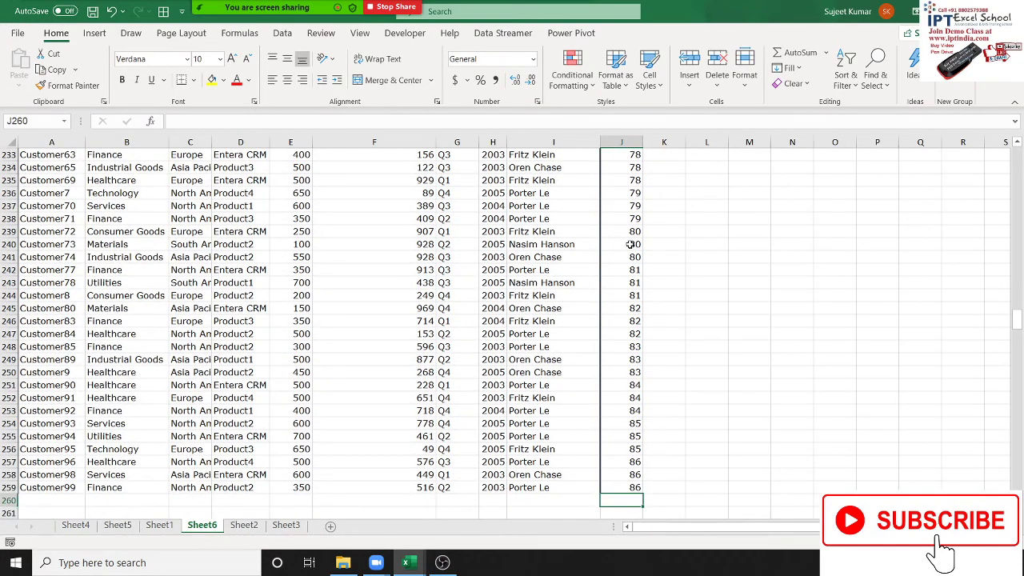
{"action": "type", "text": "1"}
{"action": "key", "text": "Return"}
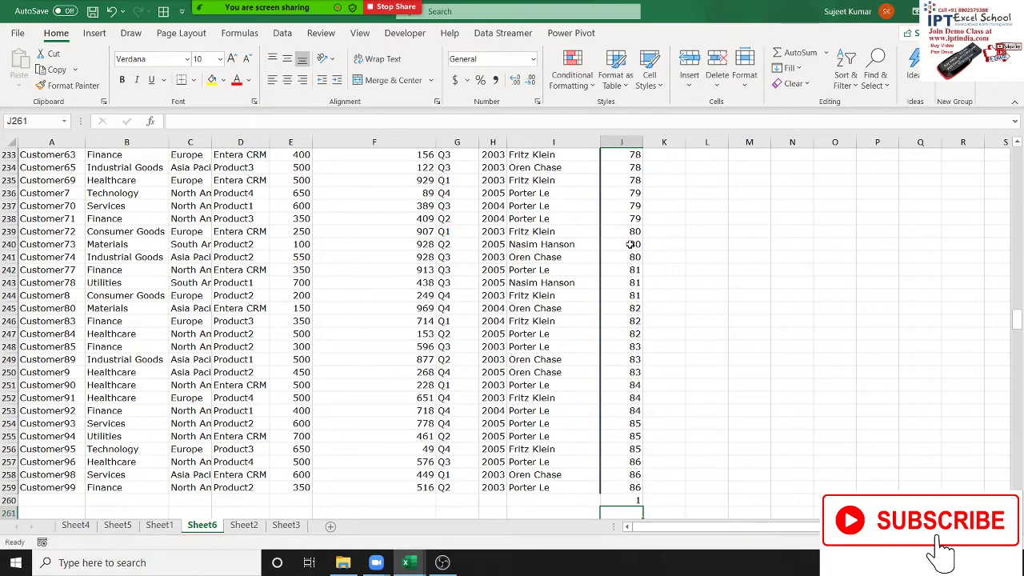
{"action": "key", "text": "Up"}
{"action": "key", "text": "ctrl+shift+Page_Down"}
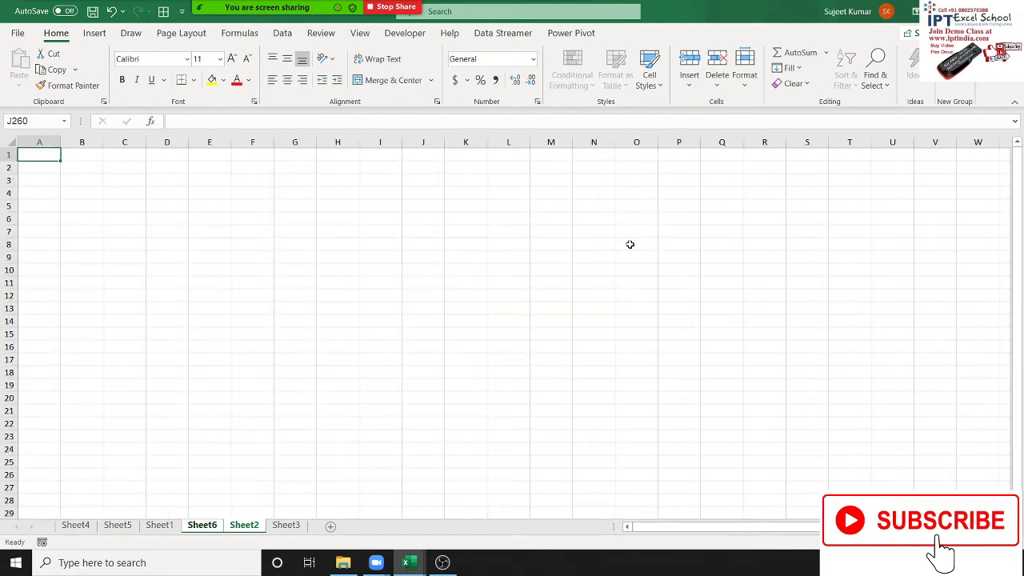
{"action": "key", "text": "ctrl+Page_Down"}
{"action": "key", "text": "ctrl+shift+Page_Up"}
{"action": "left_click", "coordinate": [230, 532]}
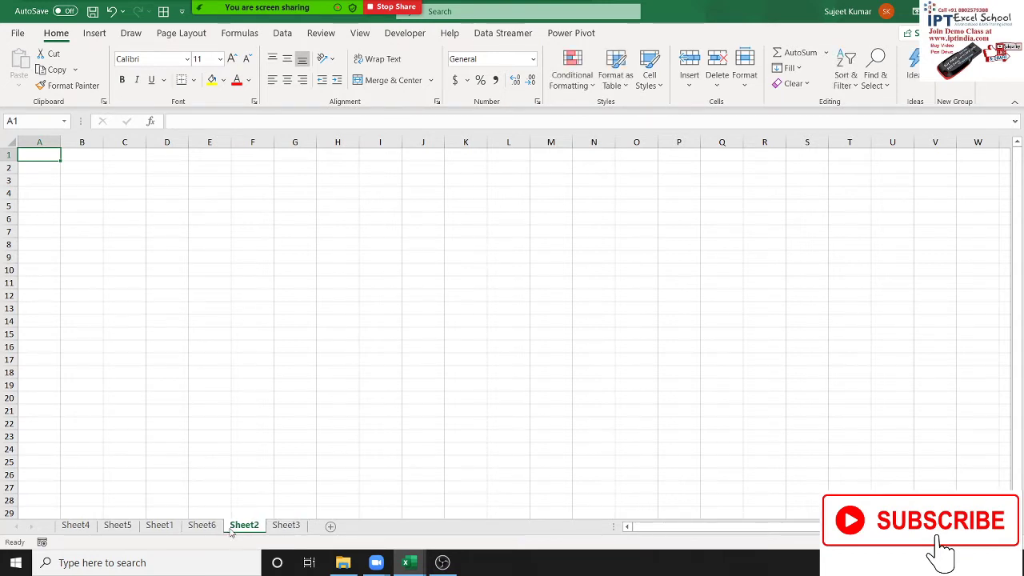
{"action": "left_click", "coordinate": [201, 524]}
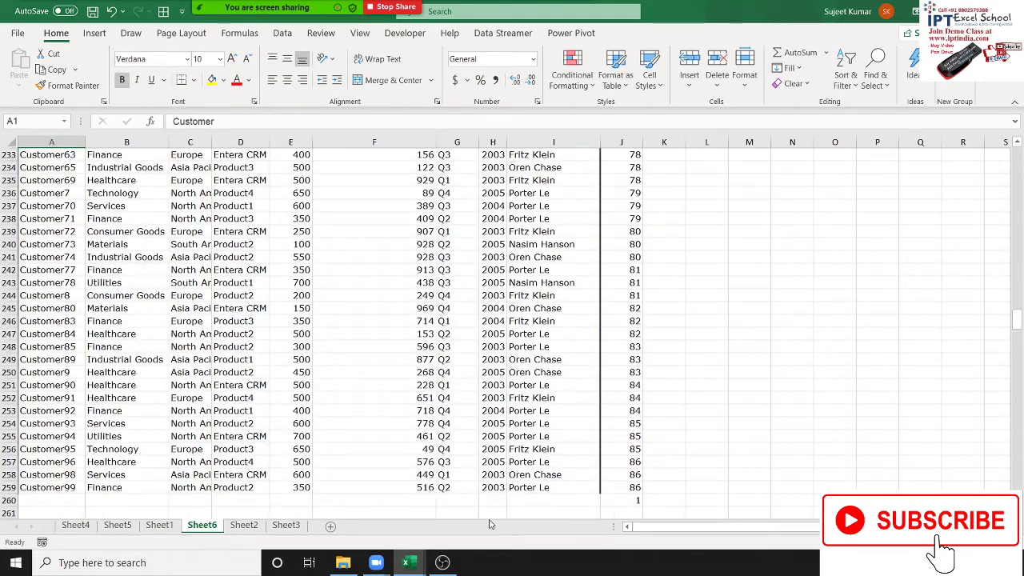
Step: Fill J260 downward as a linear series with step 1 and stop value 86
{"action": "left_click", "coordinate": [628, 501]}
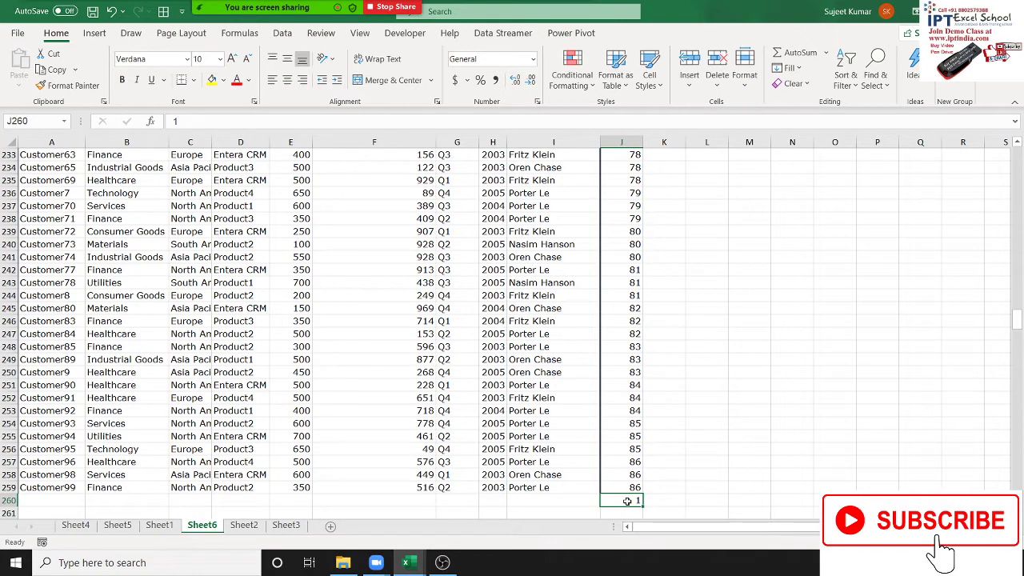
{"action": "key", "text": "ctrl+shift+Down"}
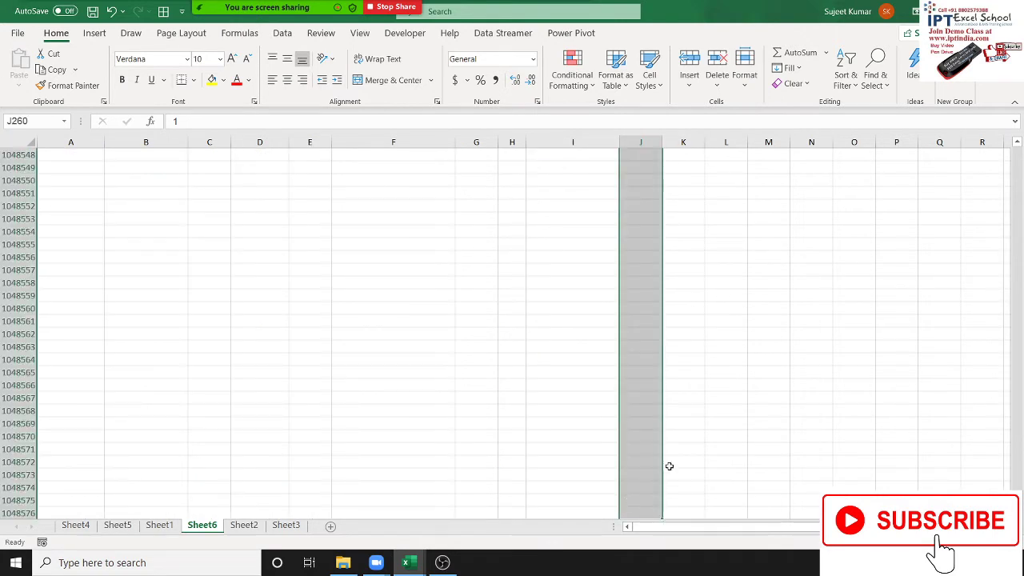
{"action": "left_click", "coordinate": [798, 70]}
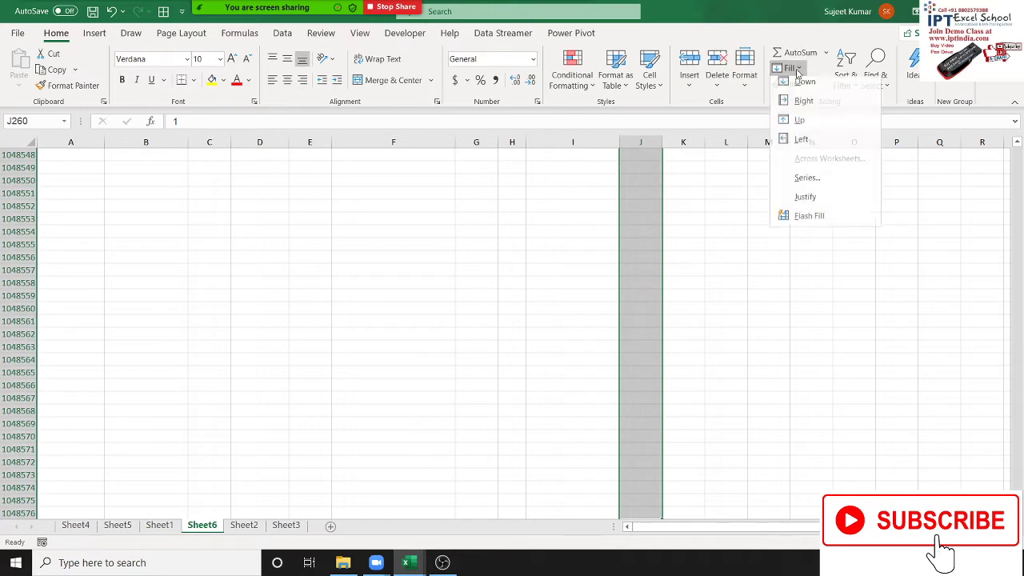
{"action": "left_click", "coordinate": [807, 177]}
{"action": "left_click", "coordinate": [722, 275]}
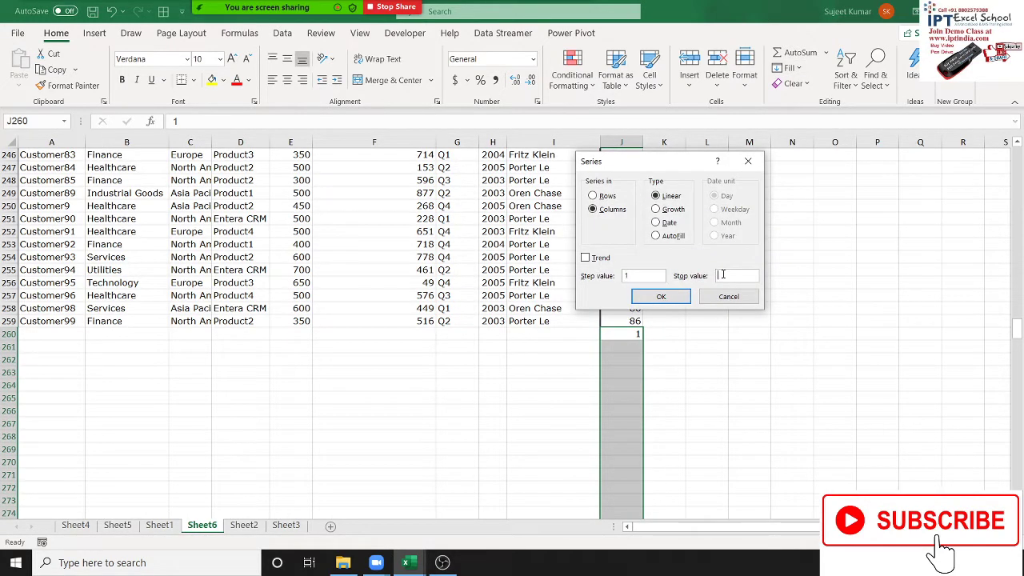
{"action": "type", "text": "86"}
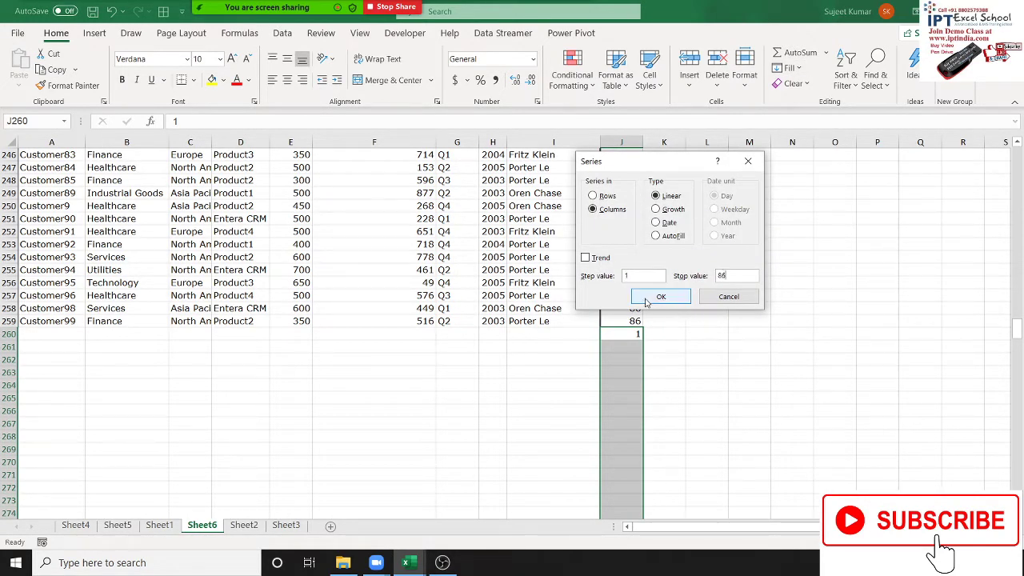
{"action": "left_click", "coordinate": [661, 297]}
Step: Select the whole data block A1:J345
{"action": "scroll", "coordinate": [636, 384], "scroll_direction": "down", "scroll_amount": 5}
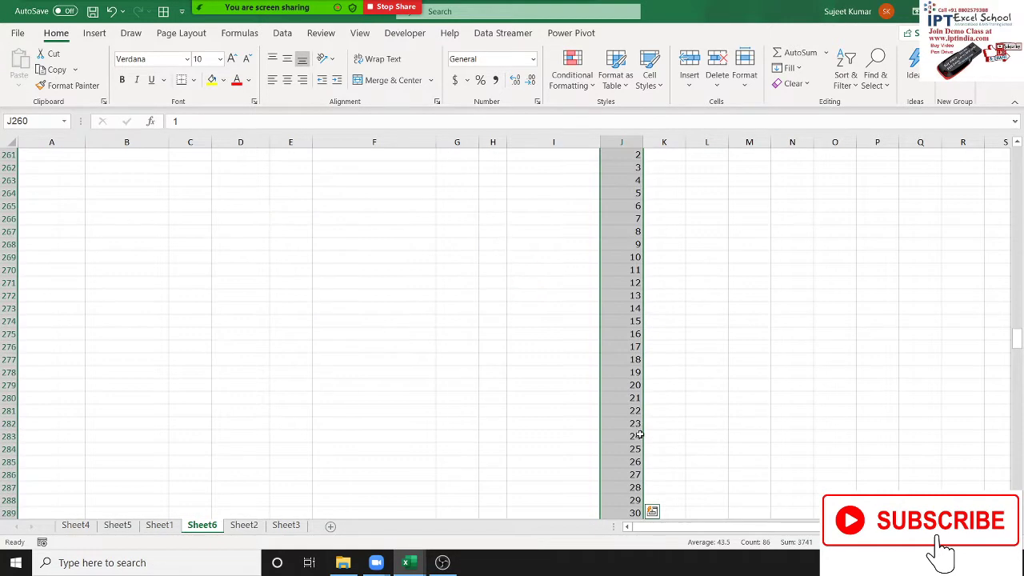
{"action": "left_click", "coordinate": [634, 435]}
{"action": "key", "text": "ctrl+Down"}
{"action": "key", "text": "Left"}
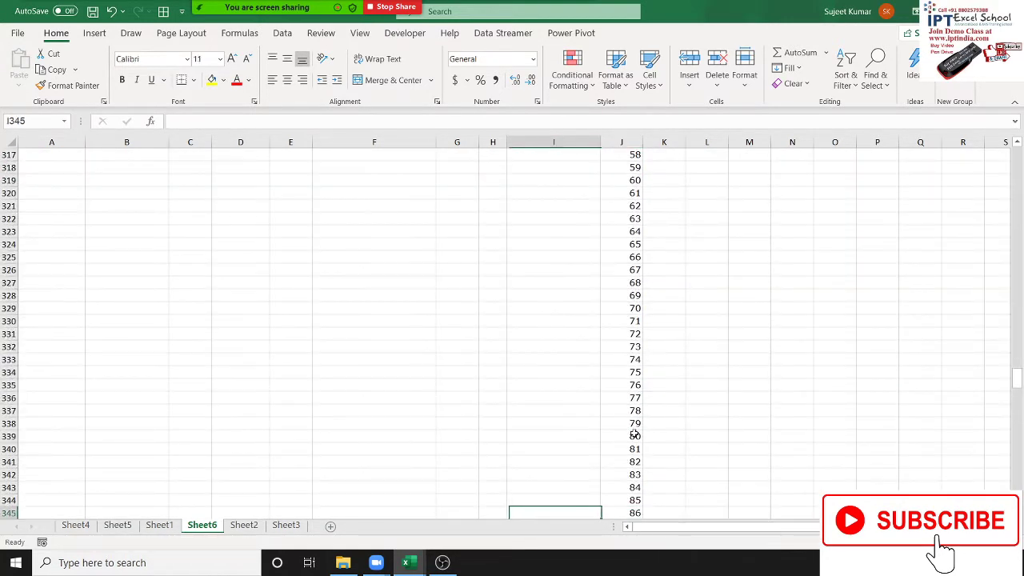
{"action": "key", "text": "shift+Right"}
{"action": "key", "text": "ctrl+shift+Left"}
{"action": "key", "text": "ctrl+shift+Up"}
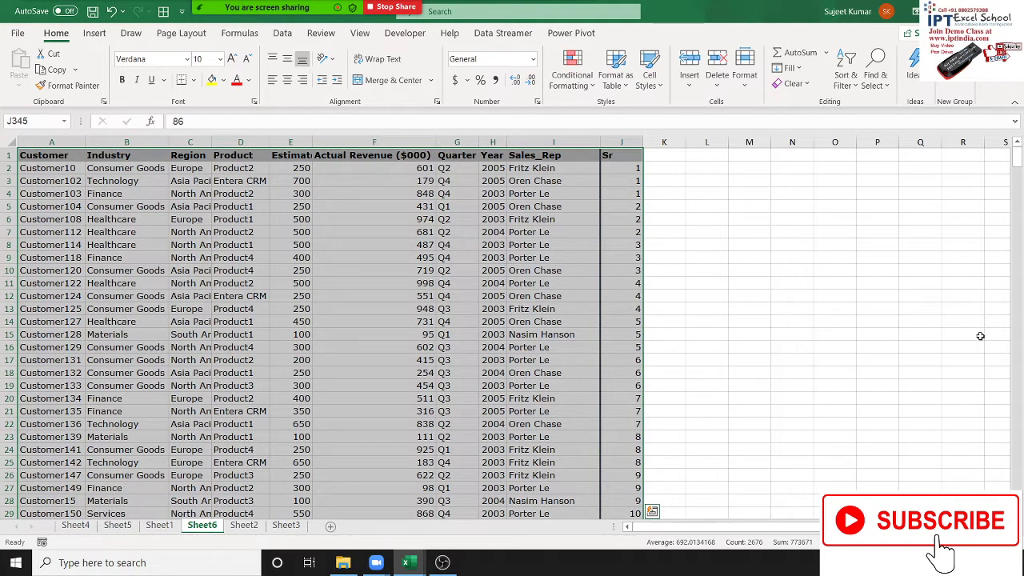
Step: Custom-sort the records by the Sr column, smallest to largest
{"action": "left_click", "coordinate": [845, 80]}
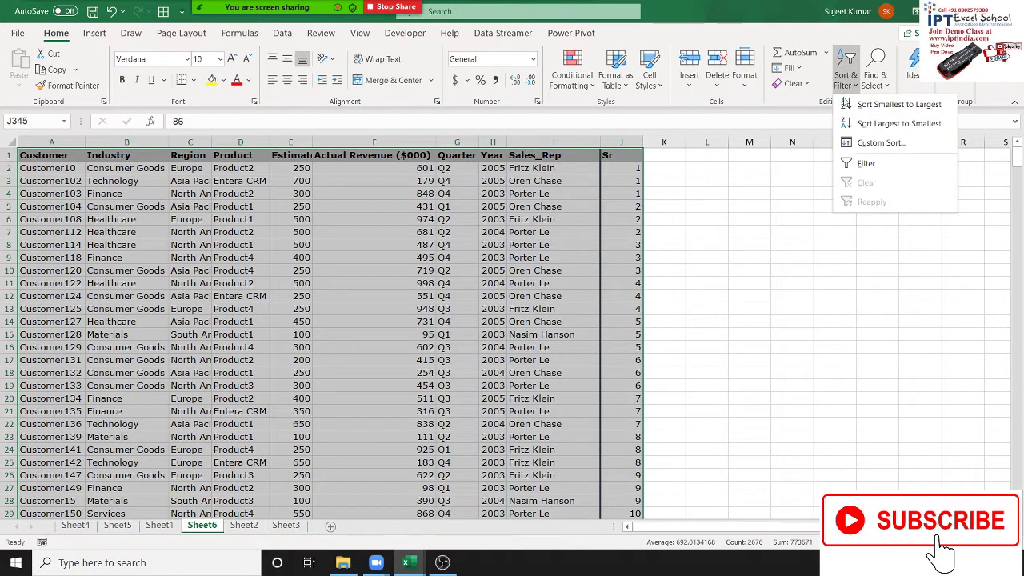
{"action": "left_click", "coordinate": [867, 144]}
{"action": "left_click", "coordinate": [569, 217]}
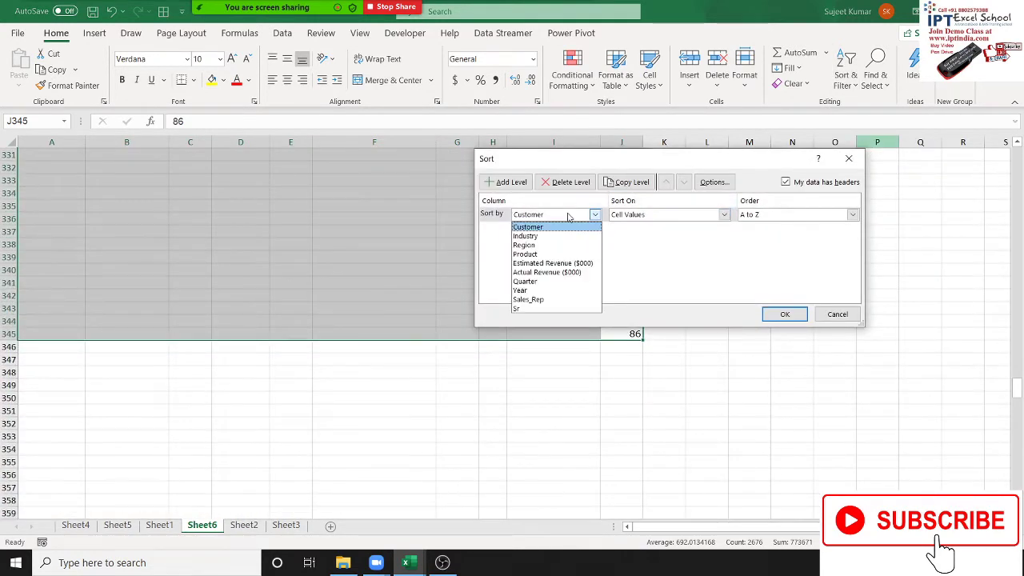
{"action": "left_click", "coordinate": [520, 309]}
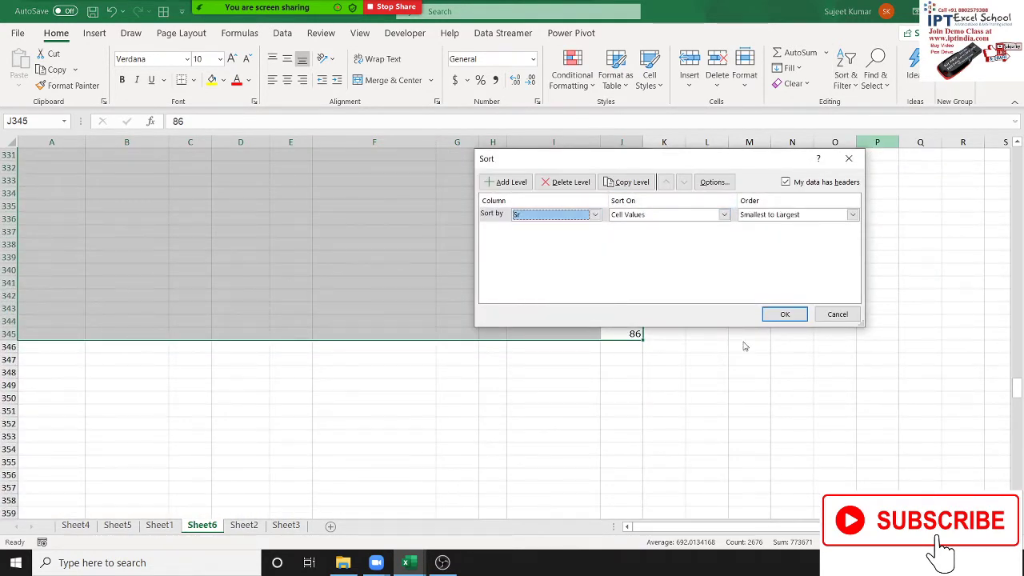
{"action": "left_click", "coordinate": [787, 315]}
{"action": "scroll", "coordinate": [952, 336], "scroll_direction": "up", "scroll_amount": 6}
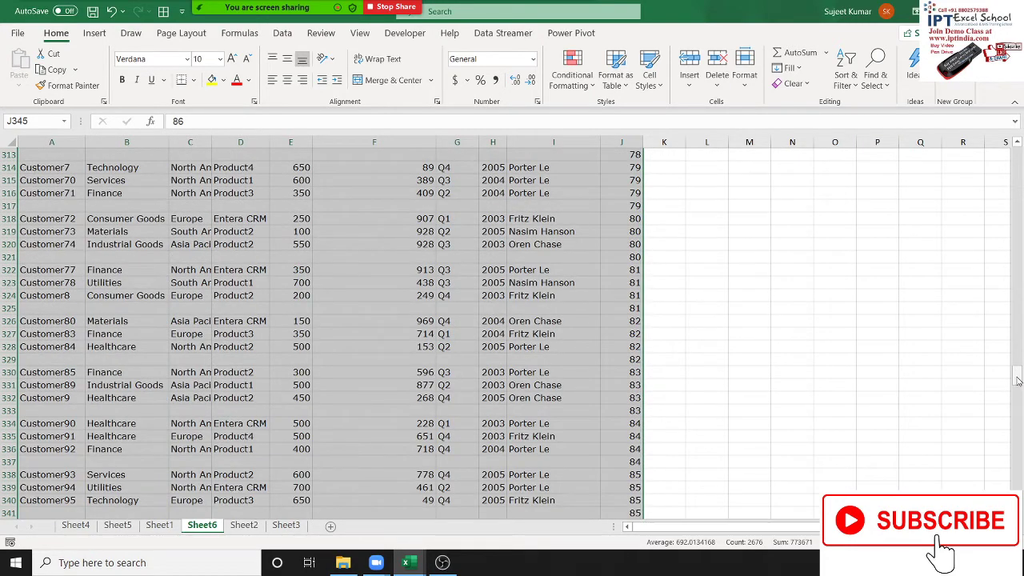
{"action": "mouse_move", "coordinate": [1018, 381]}
{"action": "left_mouse_down"}
{"action": "mouse_move", "coordinate": [1016, 154]}
{"action": "mouse_move", "coordinate": [999, 153]}
{"action": "left_mouse_up"}
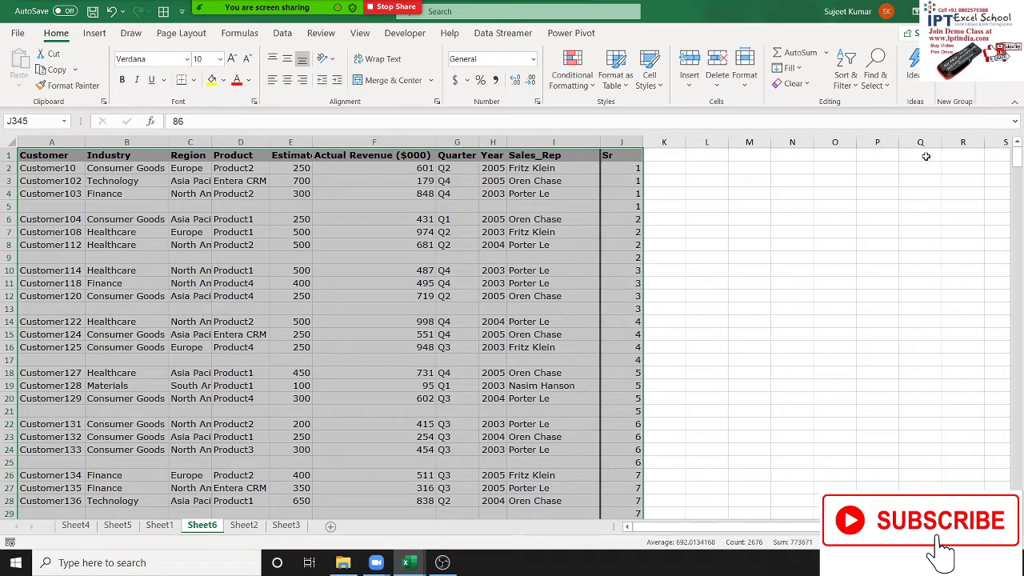
Step: Clear the Sr helper numbers from column J
{"action": "key", "text": "ctrl+BackSpace"}
{"action": "scroll", "coordinate": [720, 315], "scroll_direction": "up", "scroll_amount": 3}
{"action": "scroll", "coordinate": [636, 328], "scroll_direction": "up", "scroll_amount": 6}
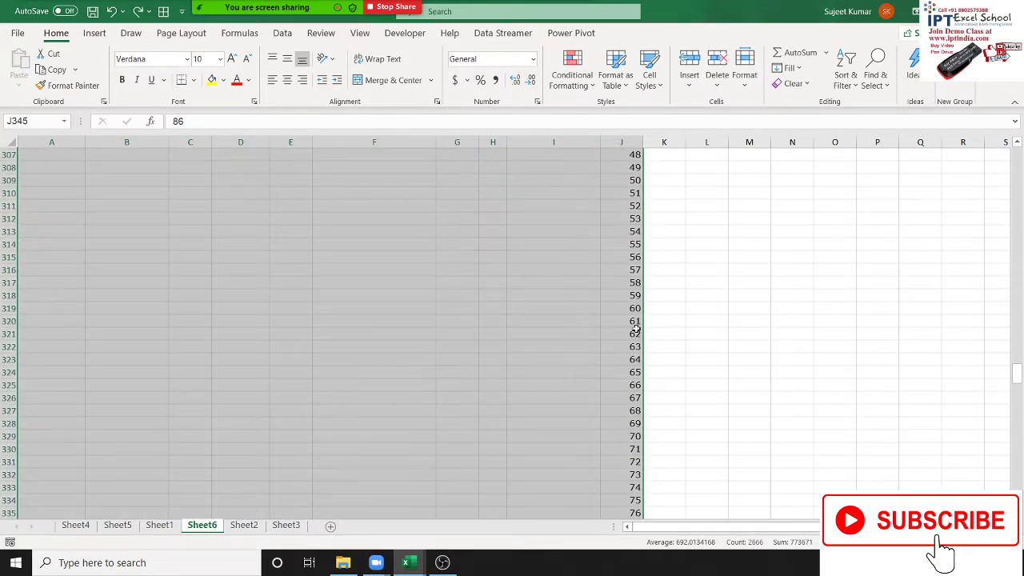
{"action": "scroll", "coordinate": [636, 328], "scroll_direction": "up", "scroll_amount": 5}
{"action": "scroll", "coordinate": [636, 328], "scroll_direction": "up", "scroll_amount": 5}
{"action": "scroll", "coordinate": [637, 324], "scroll_direction": "up", "scroll_amount": 5}
{"action": "scroll", "coordinate": [635, 312], "scroll_direction": "up", "scroll_amount": 5}
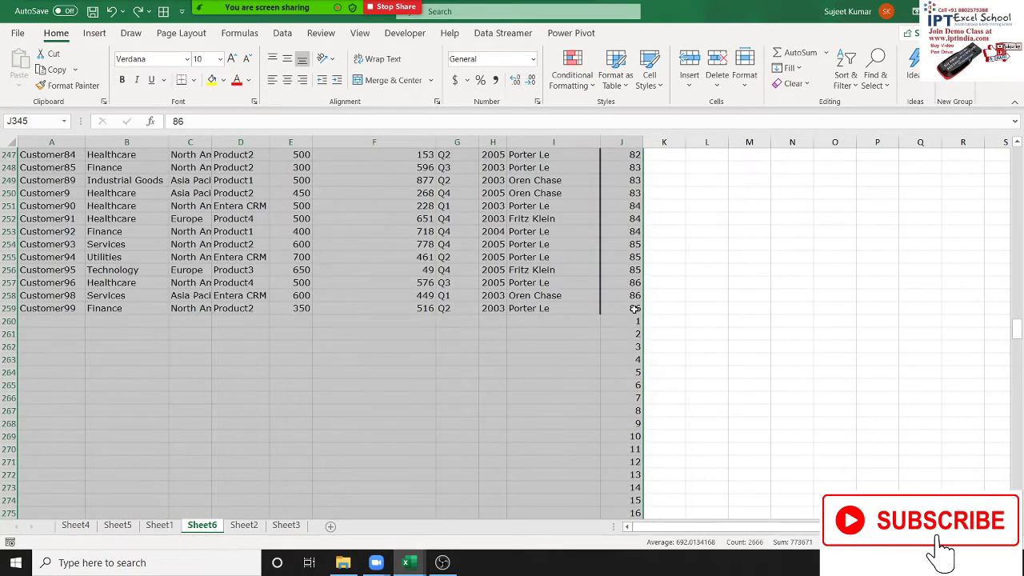
{"action": "scroll", "coordinate": [635, 309], "scroll_direction": "up", "scroll_amount": 10}
{"action": "scroll", "coordinate": [634, 309], "scroll_direction": "up", "scroll_amount": 10}
{"action": "scroll", "coordinate": [634, 309], "scroll_direction": "up", "scroll_amount": 10}
{"action": "scroll", "coordinate": [635, 308], "scroll_direction": "up", "scroll_amount": 10}
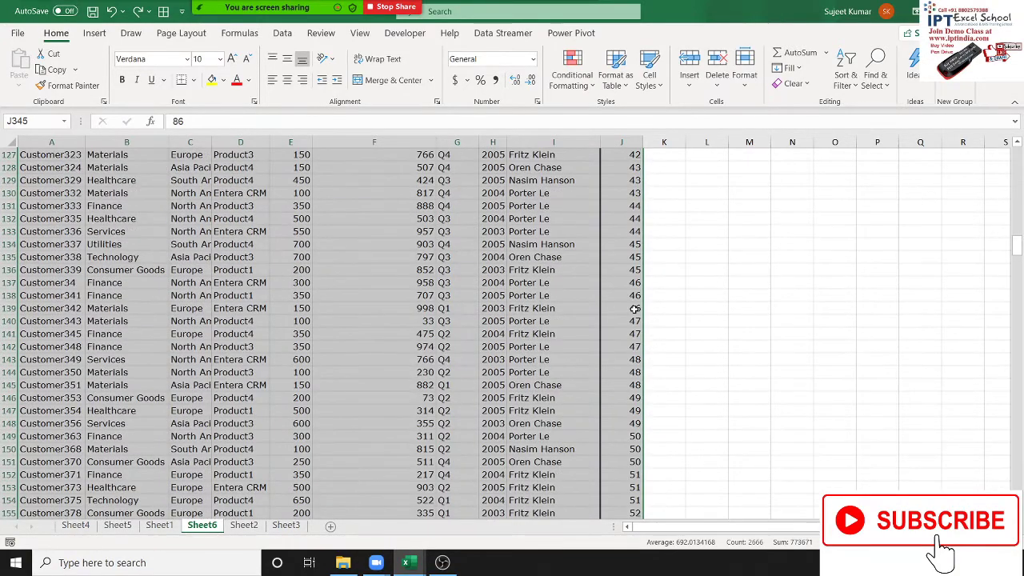
{"action": "scroll", "coordinate": [635, 308], "scroll_direction": "up", "scroll_amount": 7}
{"action": "scroll", "coordinate": [634, 309], "scroll_direction": "up", "scroll_amount": 6}
{"action": "left_click", "coordinate": [624, 142]}
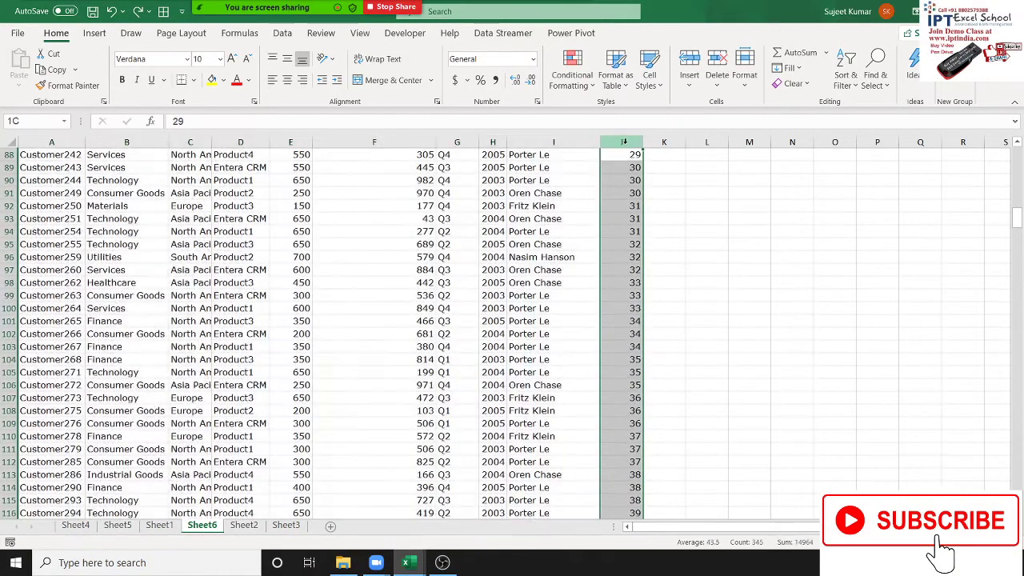
{"action": "key", "text": "Delete"}
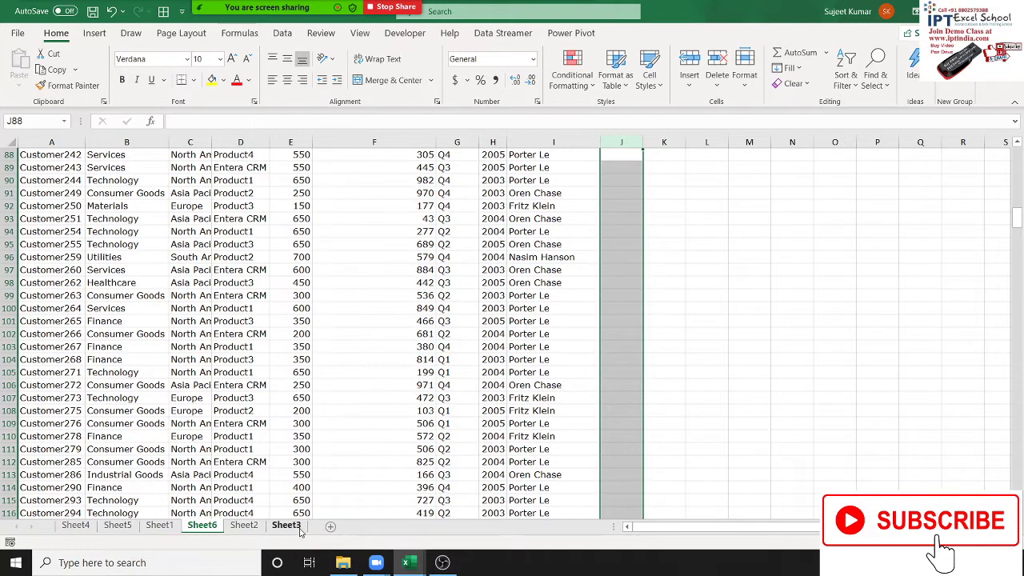
Step: Add a new sheet with a Name heading in A1 and ten first names filled down to A11
{"action": "left_click", "coordinate": [330, 527]}
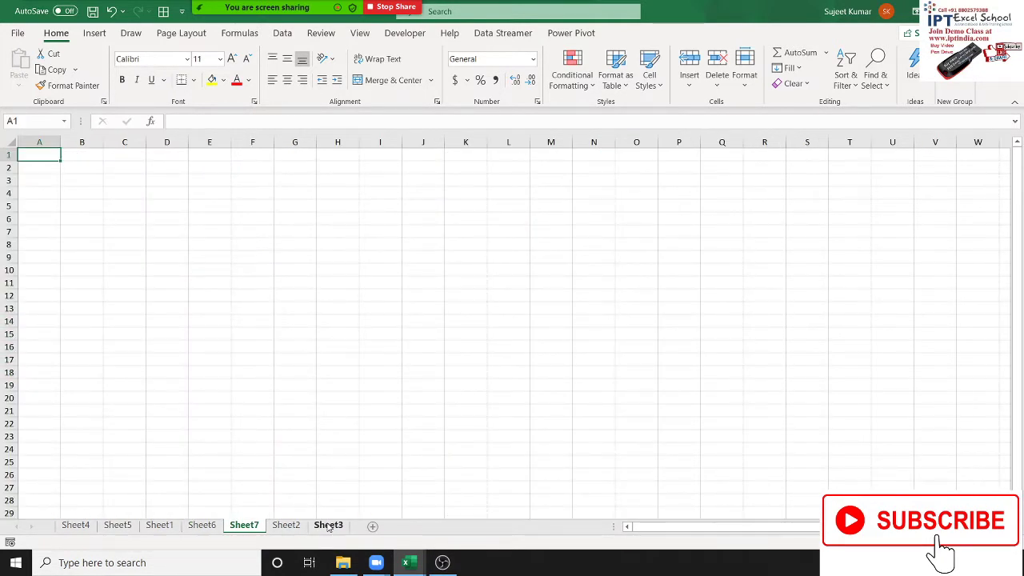
{"action": "type", "text": "Name"}
{"action": "key", "text": "Return"}
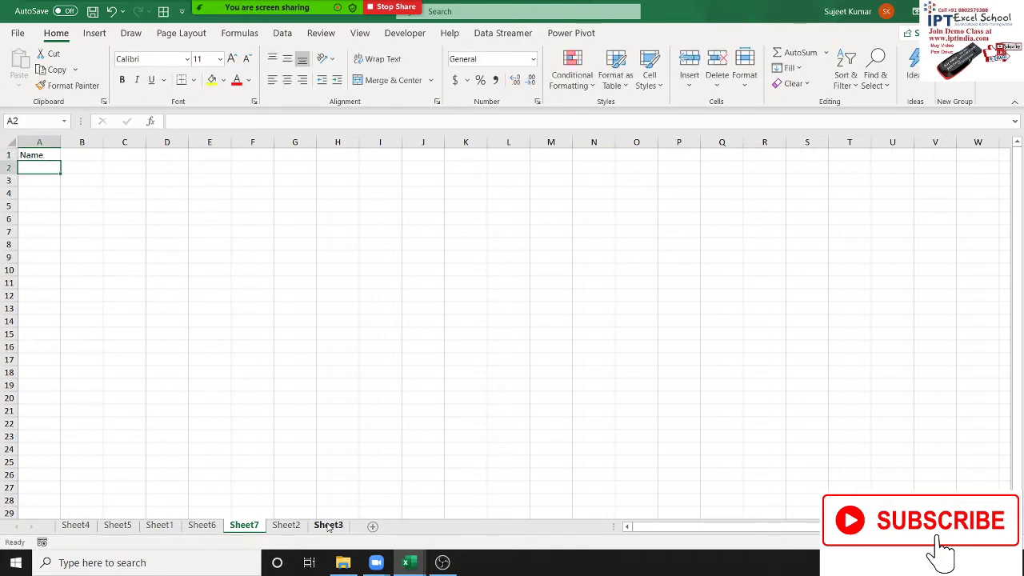
{"action": "type", "text": "Puja"}
{"action": "key", "text": "Return"}
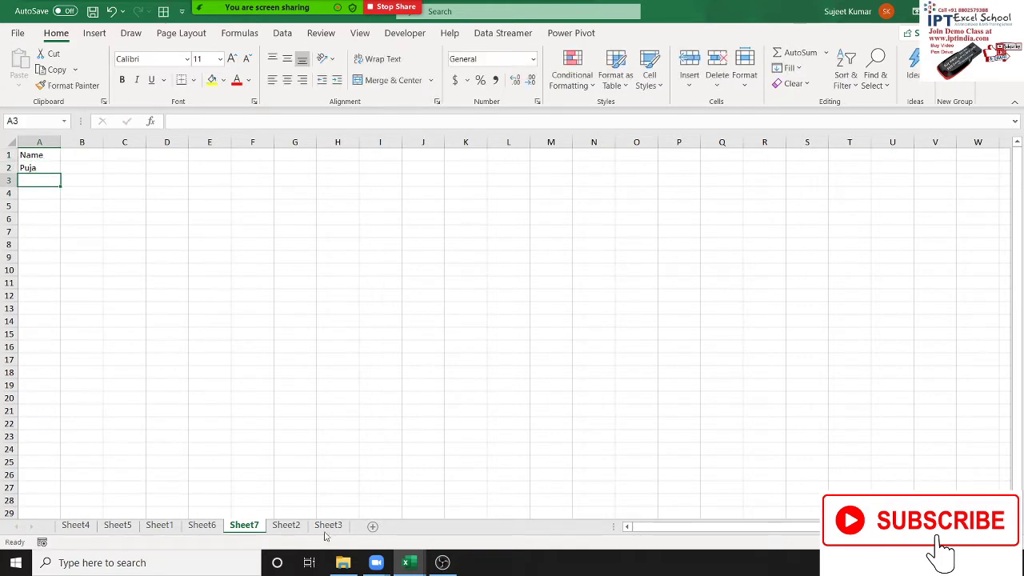
{"action": "left_click", "coordinate": [49, 167]}
{"action": "left_click_drag", "start_coordinate": [60, 173], "coordinate": [60, 293]}
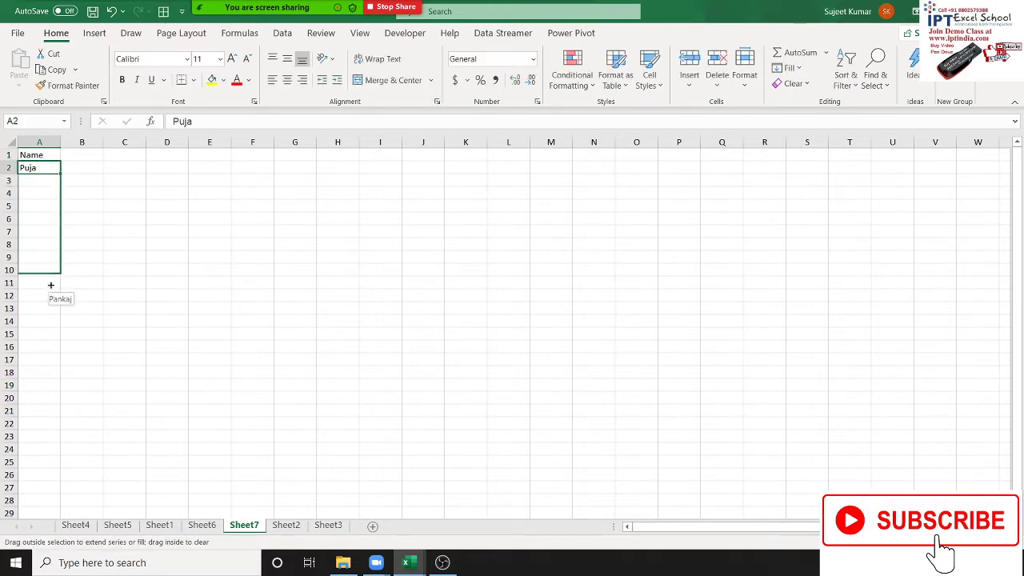
Step: Add headings P-1 through P-30 across B1:AE1
{"action": "left_click", "coordinate": [72, 152]}
{"action": "type", "text": "P"}
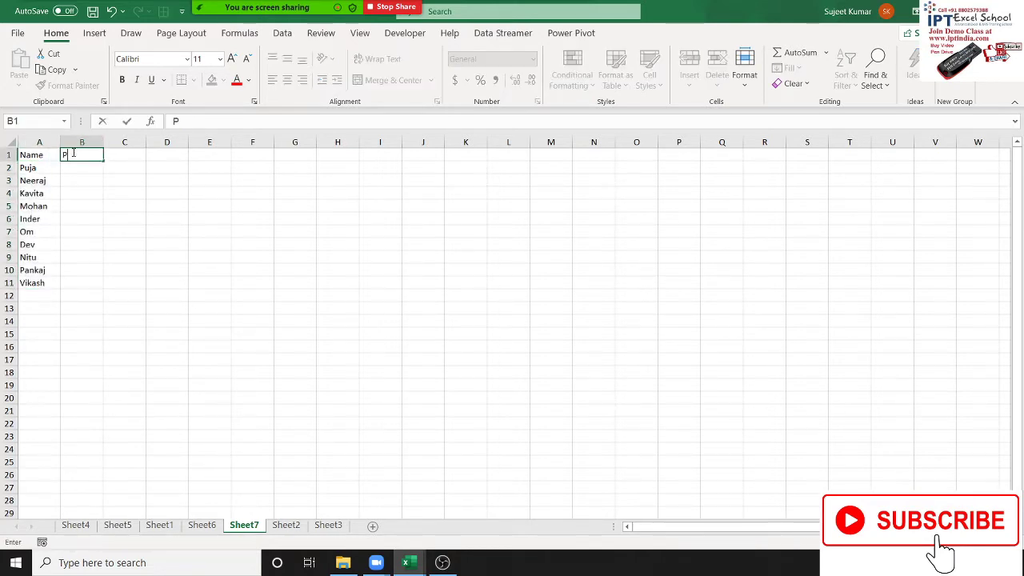
{"action": "key", "text": "BackSpace"}
{"action": "key", "text": "BackSpace"}
{"action": "key", "text": "BackSpace"}
{"action": "type", "text": "1"}
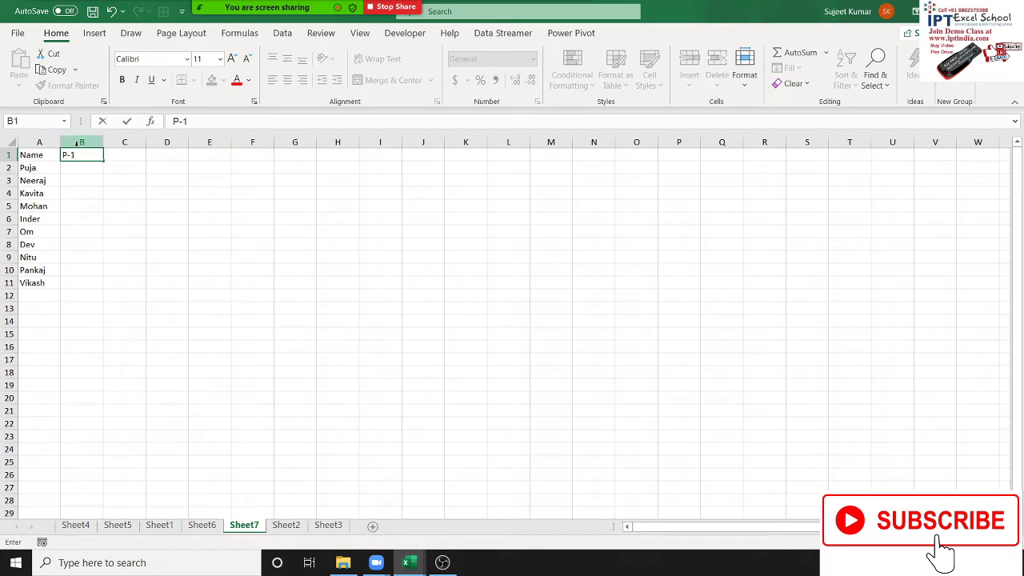
{"action": "left_click", "coordinate": [90, 182]}
{"action": "left_click", "coordinate": [94, 157]}
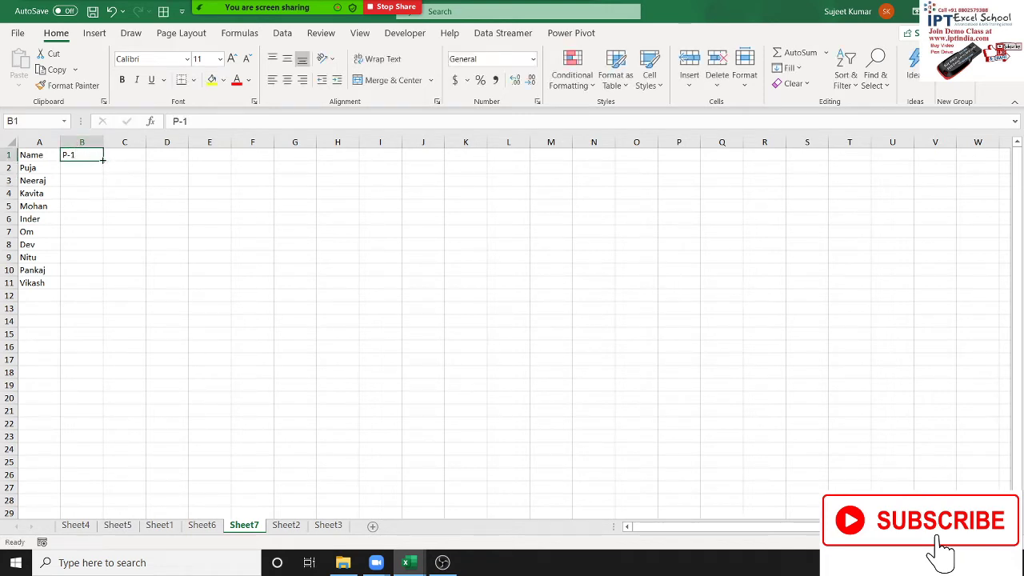
{"action": "left_click_drag", "start_coordinate": [102, 160], "coordinate": [956, 160]}
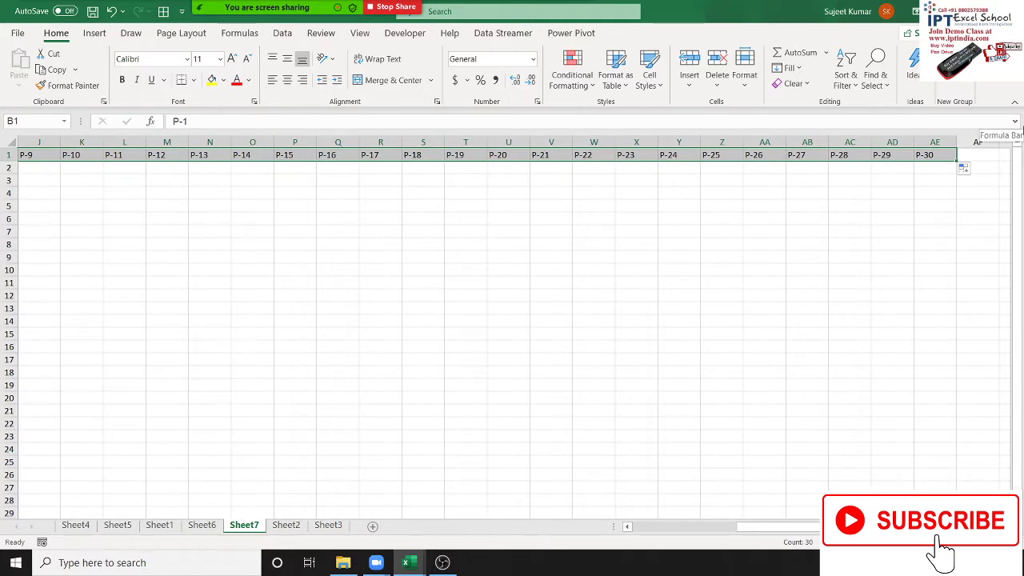
{"action": "key", "text": "ctrl+Home"}
{"action": "key", "text": "Right"}
{"action": "key", "text": "Down"}
Step: Enter =RANDBETWEEN(10,90) in B2
{"action": "type", "text": "="}
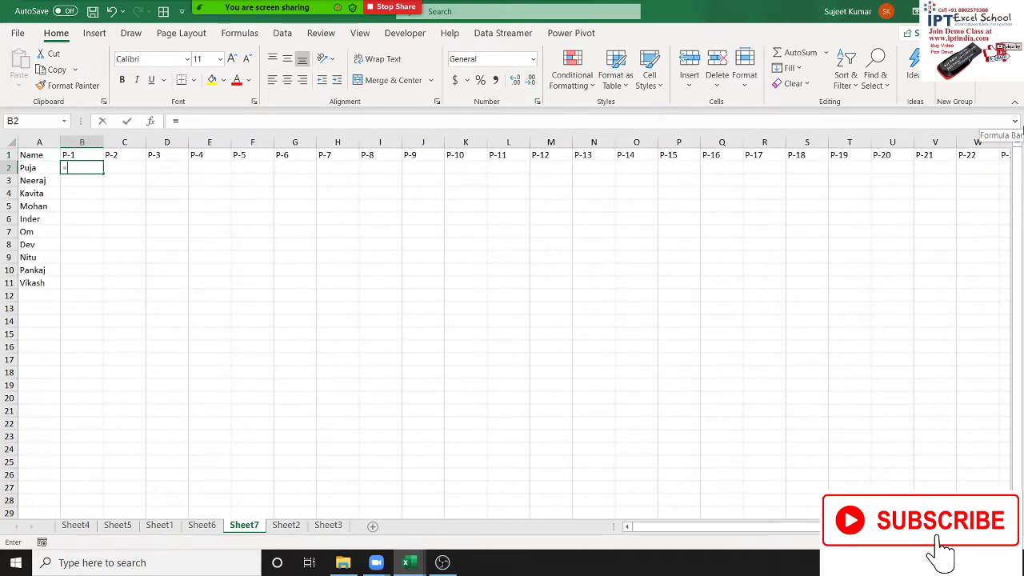
{"action": "type", "text": "r"}
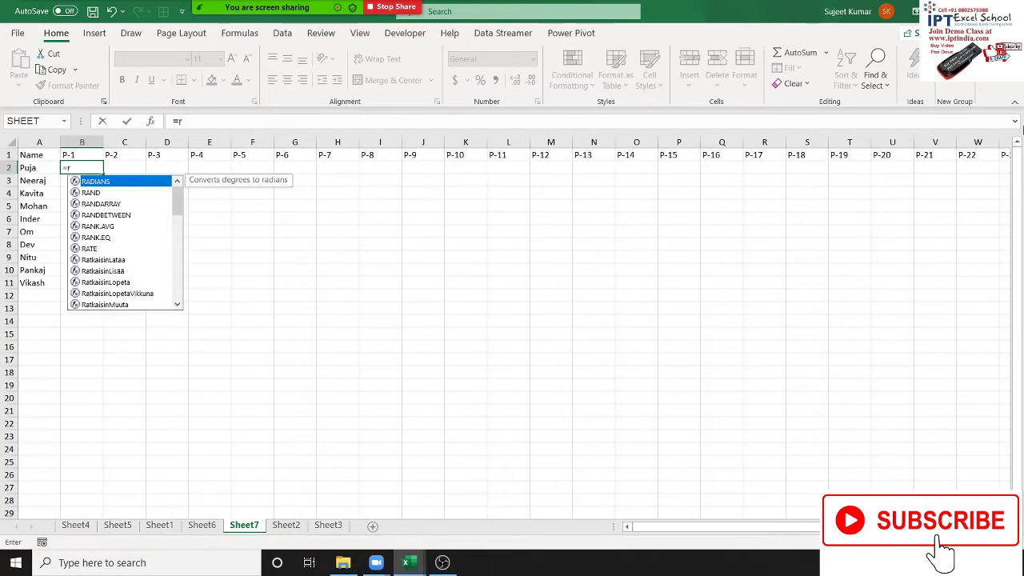
{"action": "key", "text": "Down"}
{"action": "key", "text": "Down"}
{"action": "key", "text": "Down"}
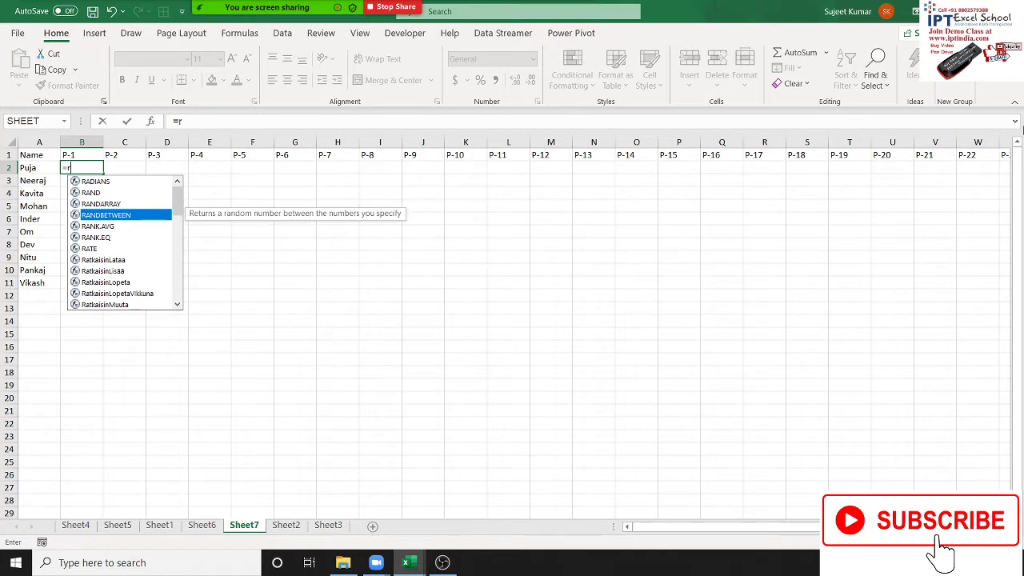
{"action": "key", "text": "Tab"}
{"action": "type", "text": "10,"}
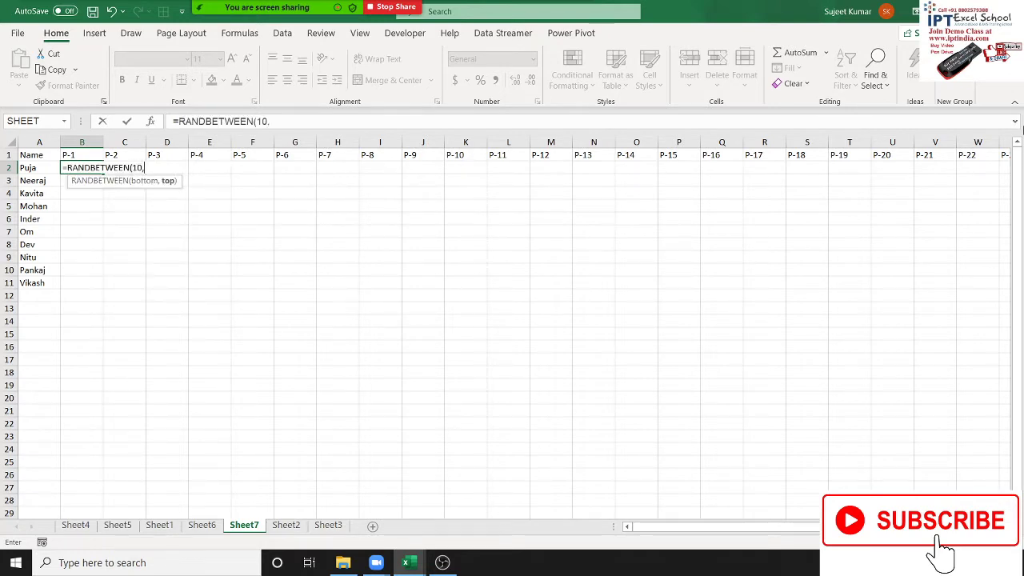
{"action": "key", "text": "Return"}
Step: Fill the formula across B2:AE11 with Ctrl+R and Ctrl+D, then copy the block
{"action": "key", "text": "Up"}
{"action": "key", "text": "Up"}
{"action": "key", "text": "ctrl+Right"}
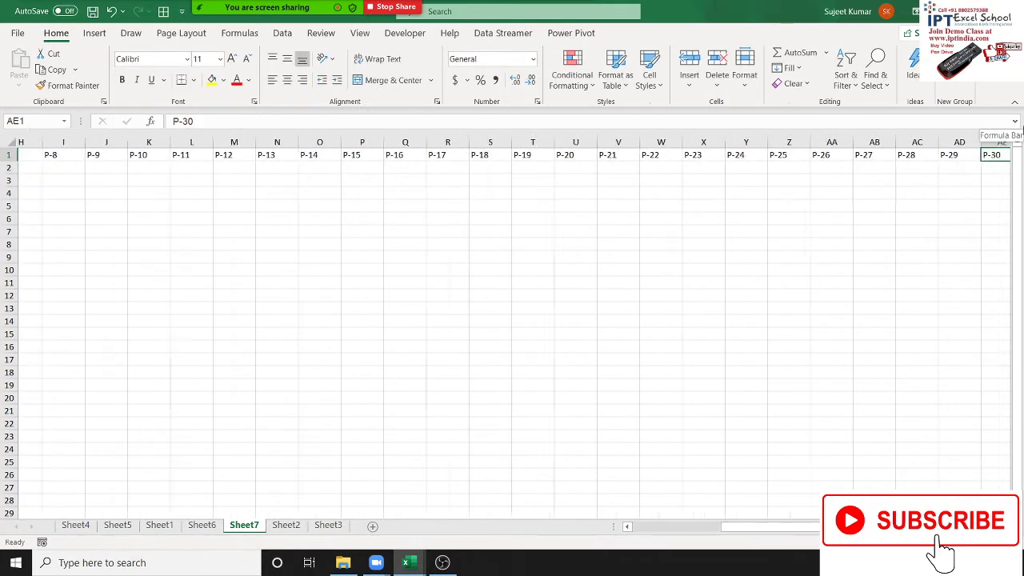
{"action": "key", "text": "Down"}
{"action": "key", "text": "ctrl+shift+Left"}
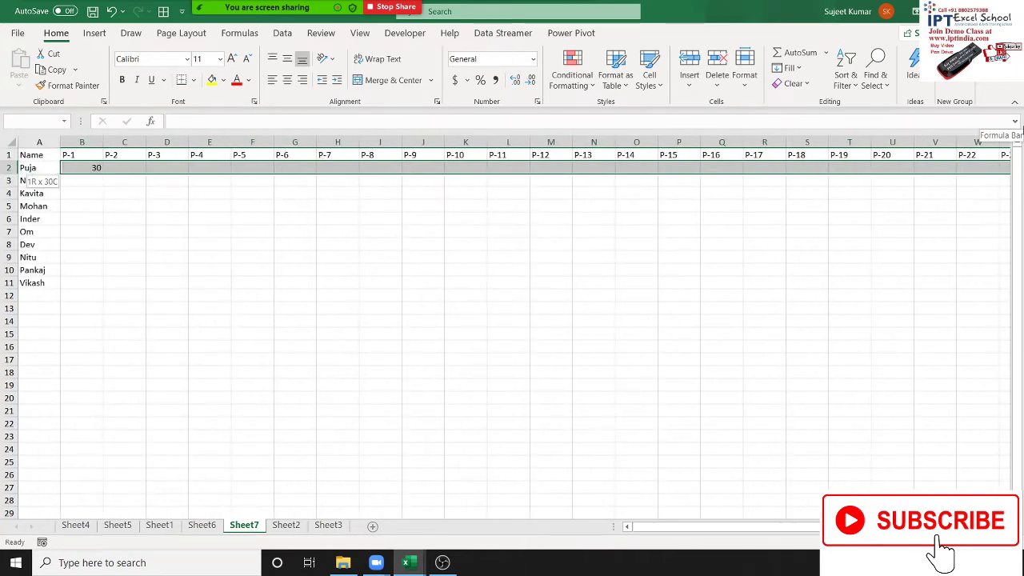
{"action": "key", "text": "shift+Down"}
{"action": "key", "text": "shift+Down"}
{"action": "key", "text": "shift+Down"}
{"action": "key", "text": "shift+Down"}
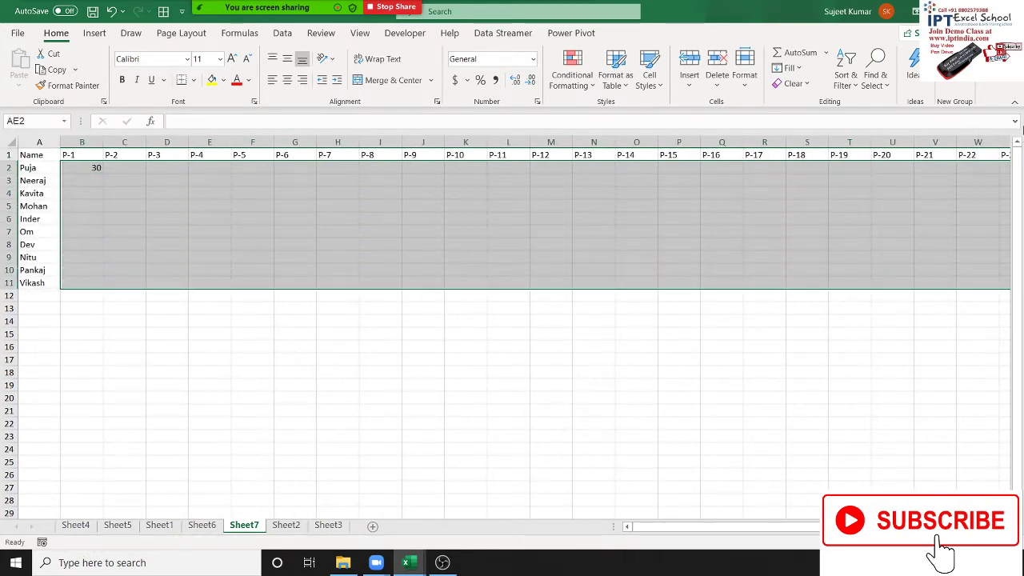
{"action": "key", "text": "ctrl+r"}
{"action": "key", "text": "ctrl+d"}
{"action": "key", "text": "ctrl+c"}
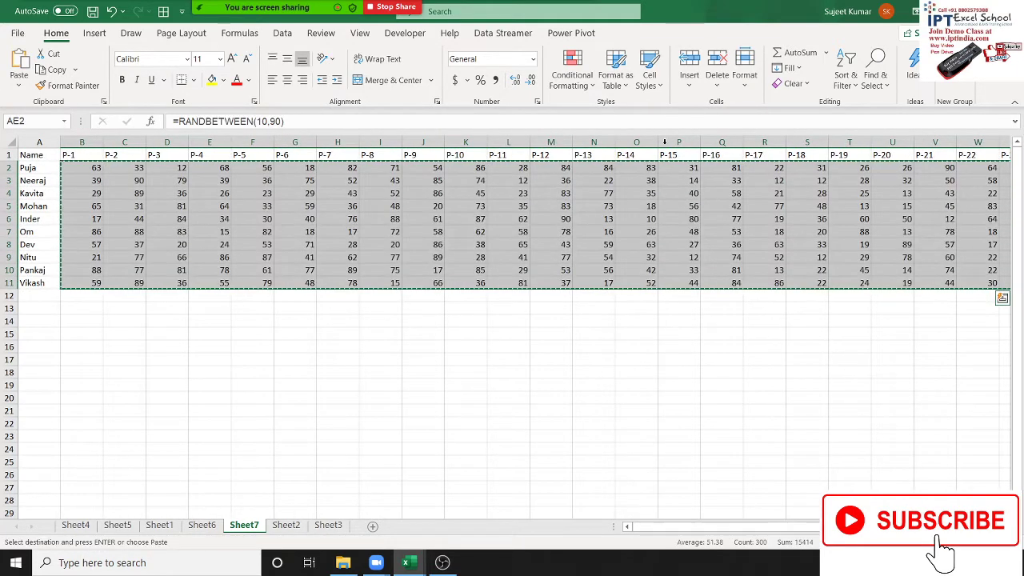
{"action": "left_click", "coordinate": [20, 85]}
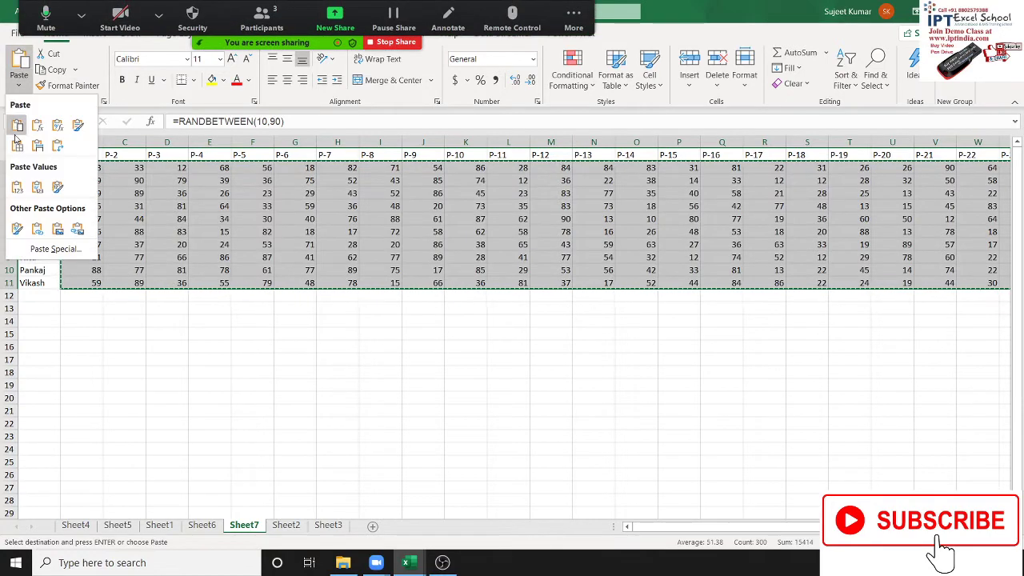
{"action": "left_click", "coordinate": [23, 188]}
{"action": "scroll", "coordinate": [298, 222], "scroll_direction": "right", "scroll_amount": 6}
{"action": "left_click", "coordinate": [298, 221]}
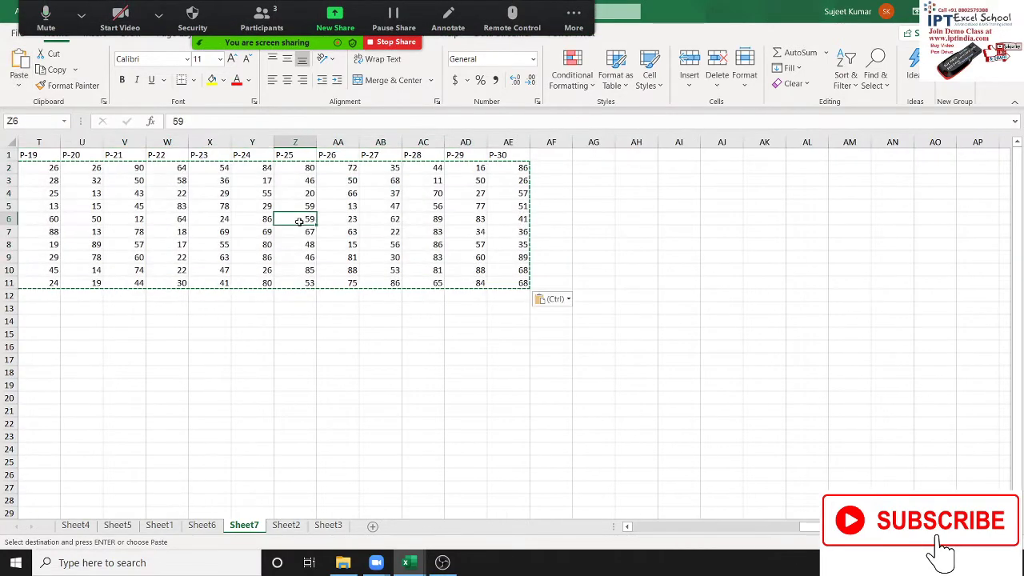
{"action": "key", "text": "Up"}
{"action": "key", "text": "Right"}
{"action": "key", "text": "ctrl+Right"}
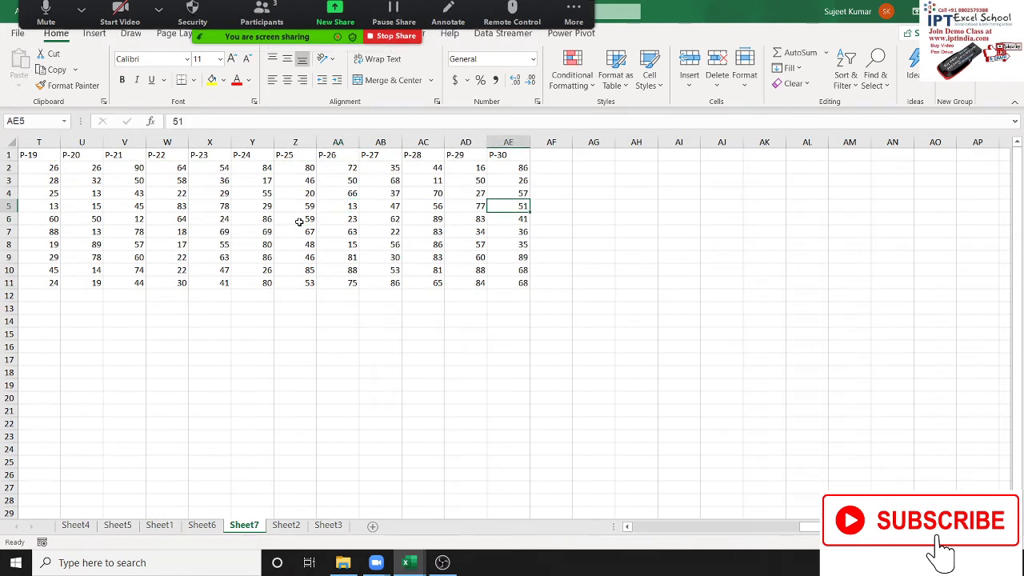
{"action": "key", "text": "ctrl+Left"}
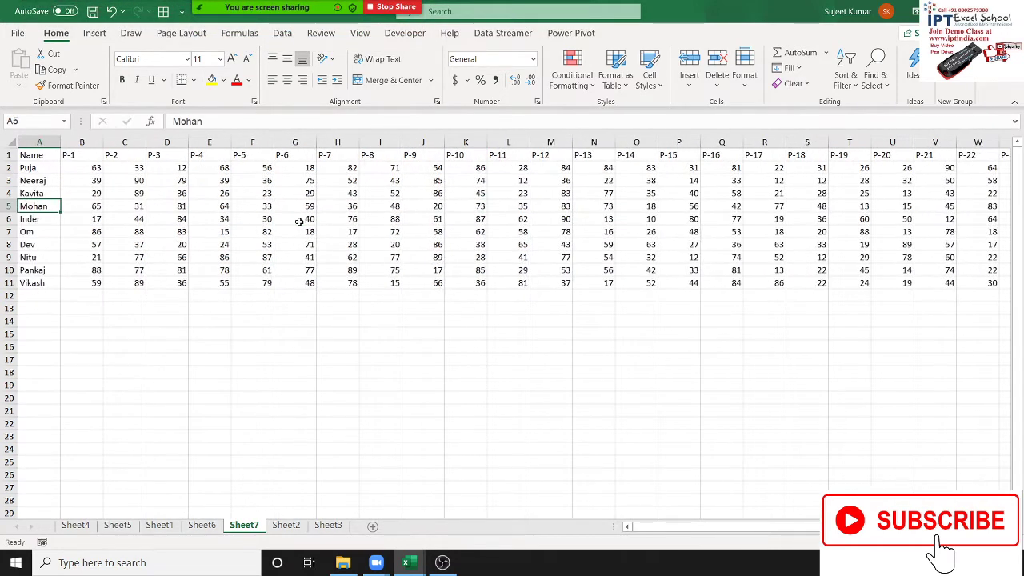
{"action": "key", "text": "Up"}
{"action": "key", "text": "Up"}
{"action": "key", "text": "Up"}
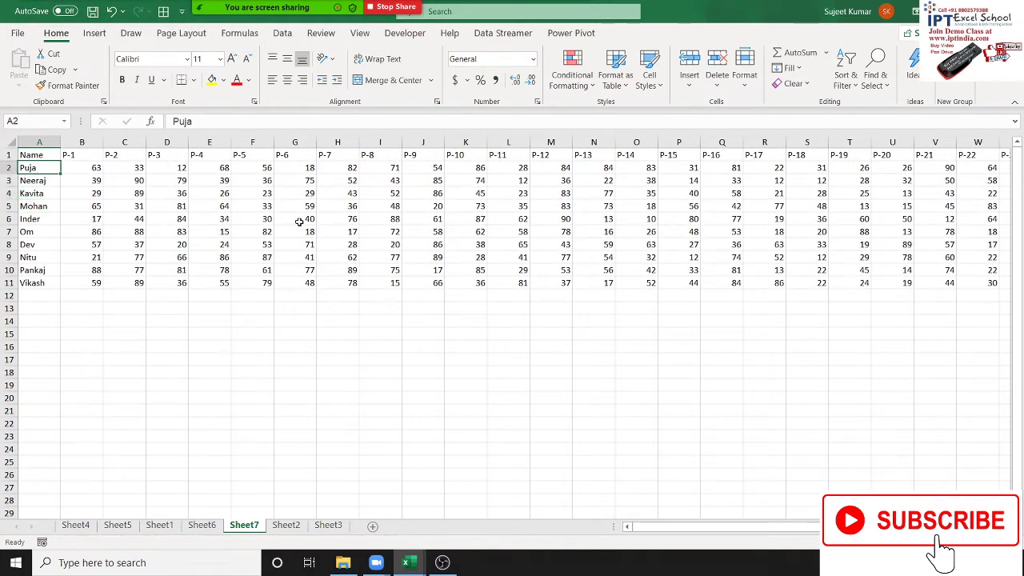
{"action": "key", "text": "Right"}
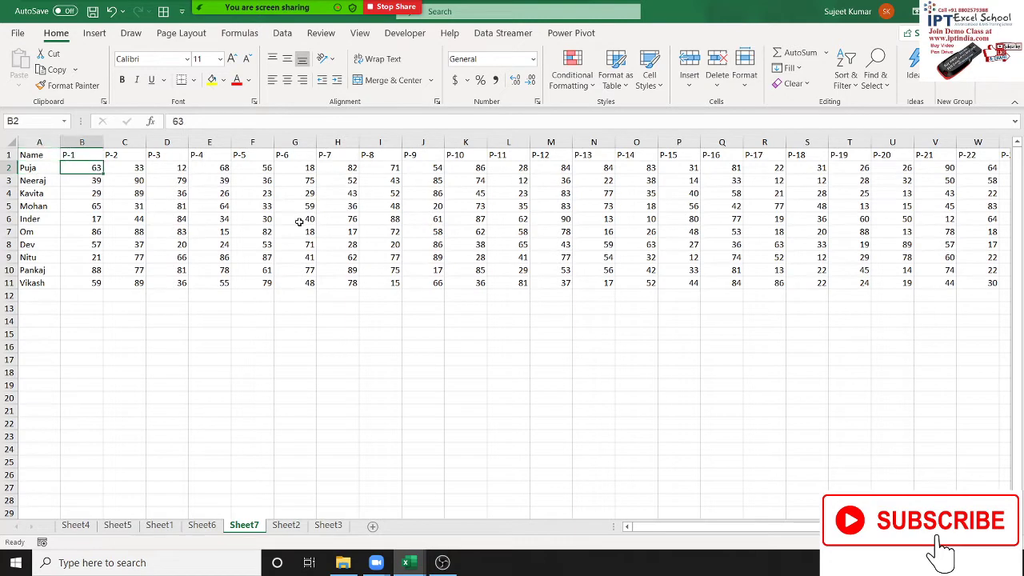
{"action": "key", "text": "Right"}
{"action": "key", "text": "Right"}
{"action": "key", "text": "Right"}
{"action": "key", "text": "Right"}
{"action": "key", "text": "ctrl+Right"}
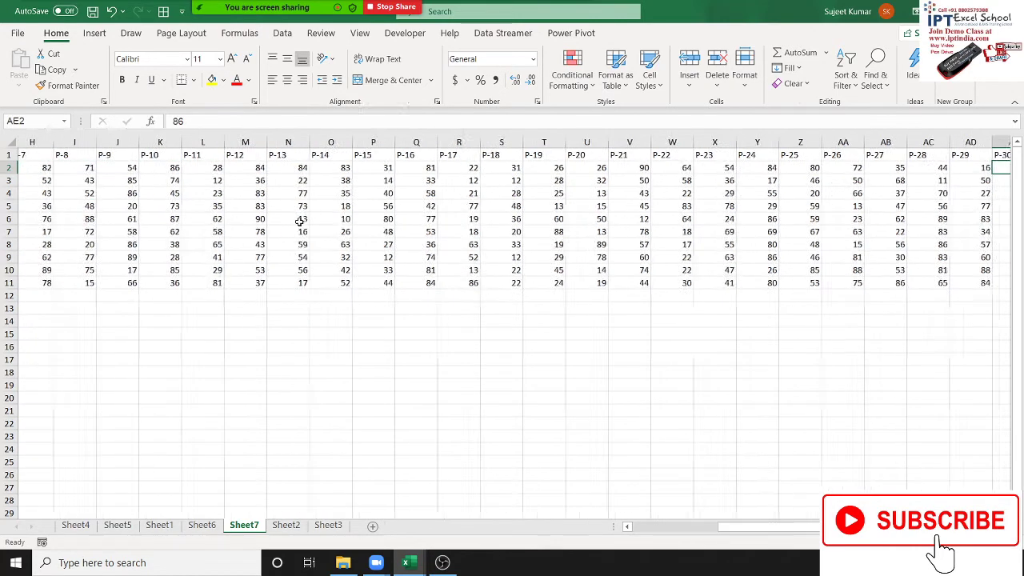
{"action": "key", "text": "ctrl+Left"}
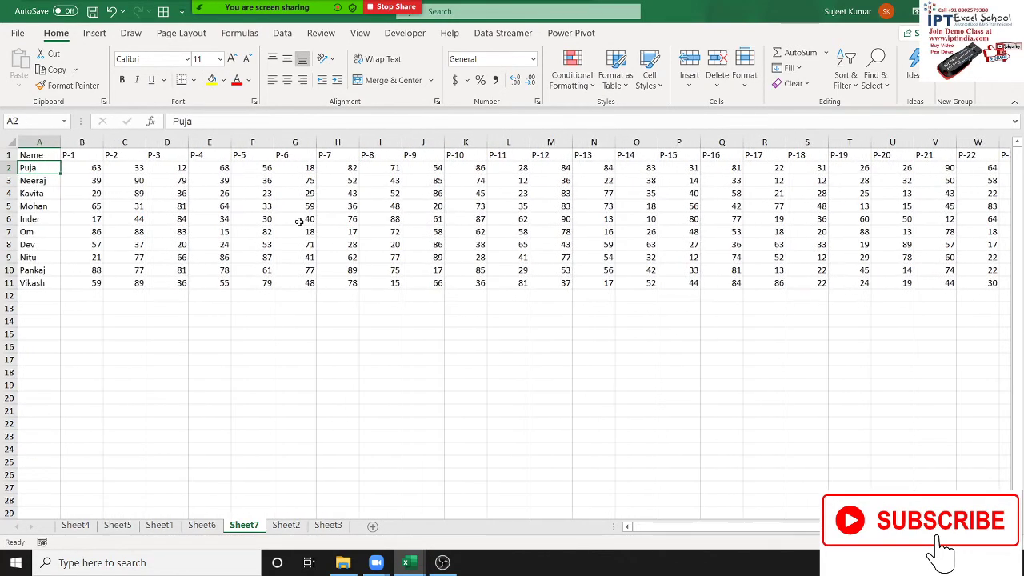
{"action": "key", "text": "Right"}
{"action": "key", "text": "Right"}
{"action": "key", "text": "ctrl+space"}
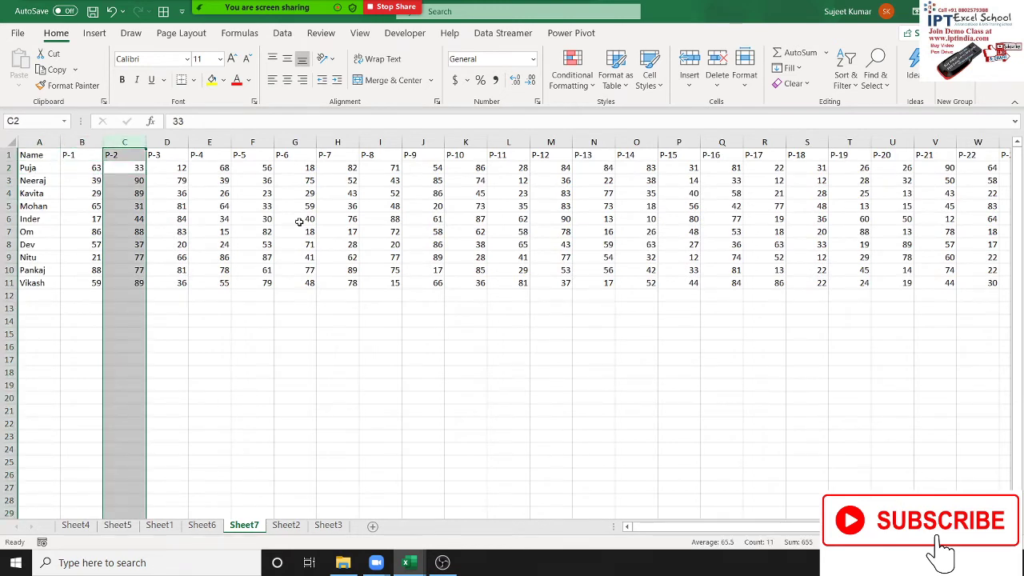
{"action": "key", "text": "ctrl+shift+plus"}
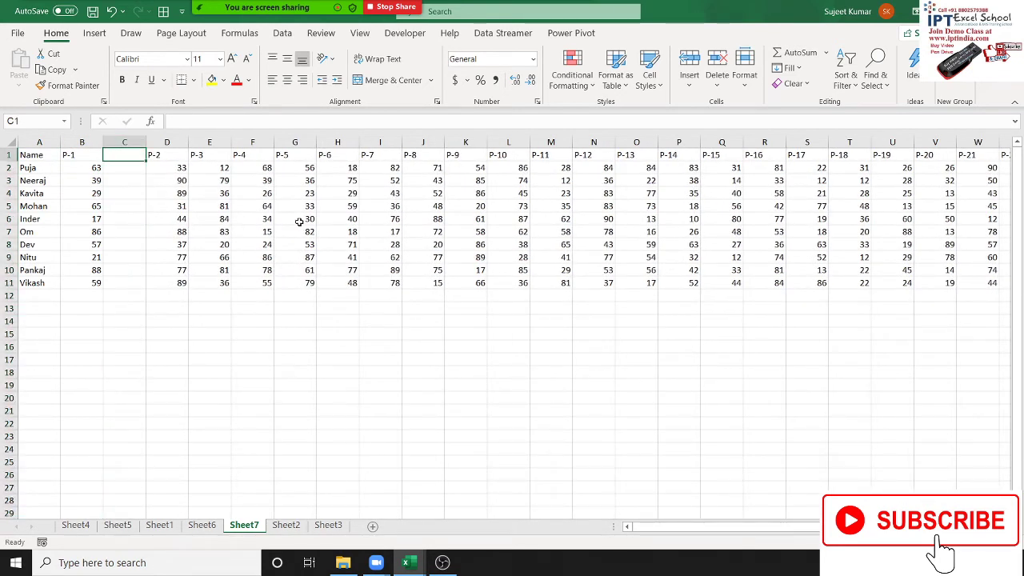
{"action": "type", "text": "%"}
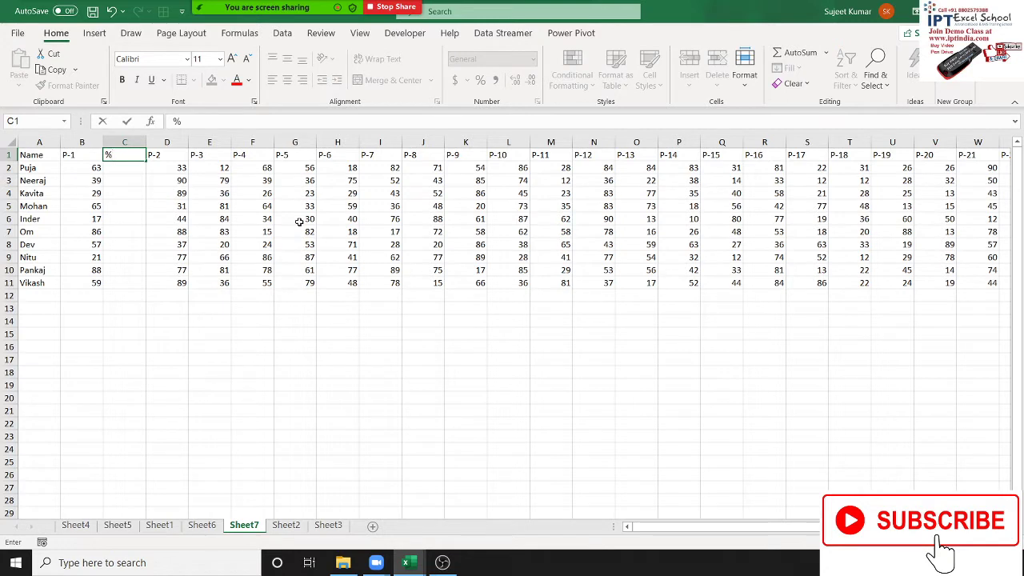
{"action": "key", "text": "Return"}
{"action": "type", "text": "="}
{"action": "key", "text": "Left"}
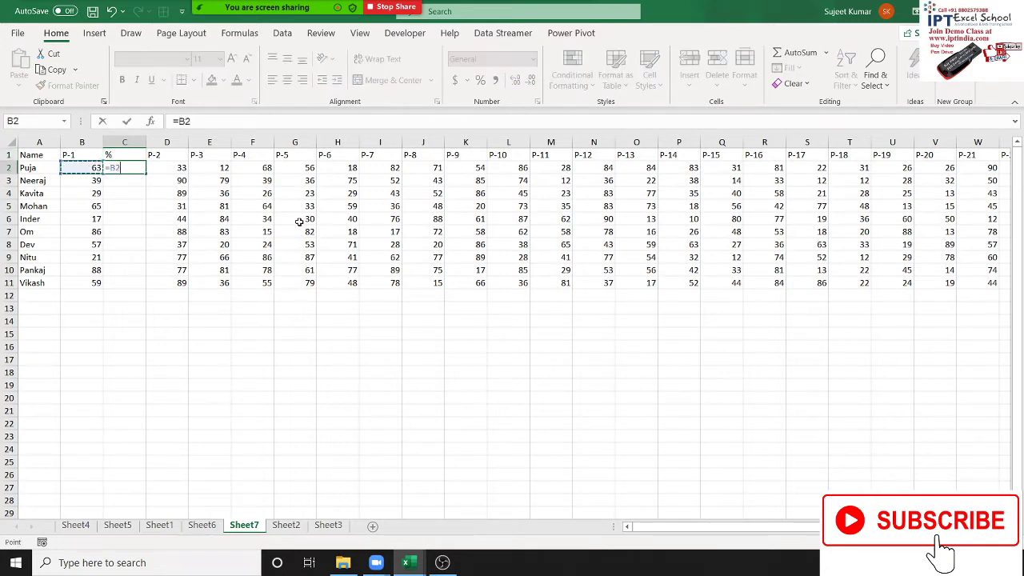
{"action": "type", "text": "/70"}
{"action": "key", "text": "Return"}
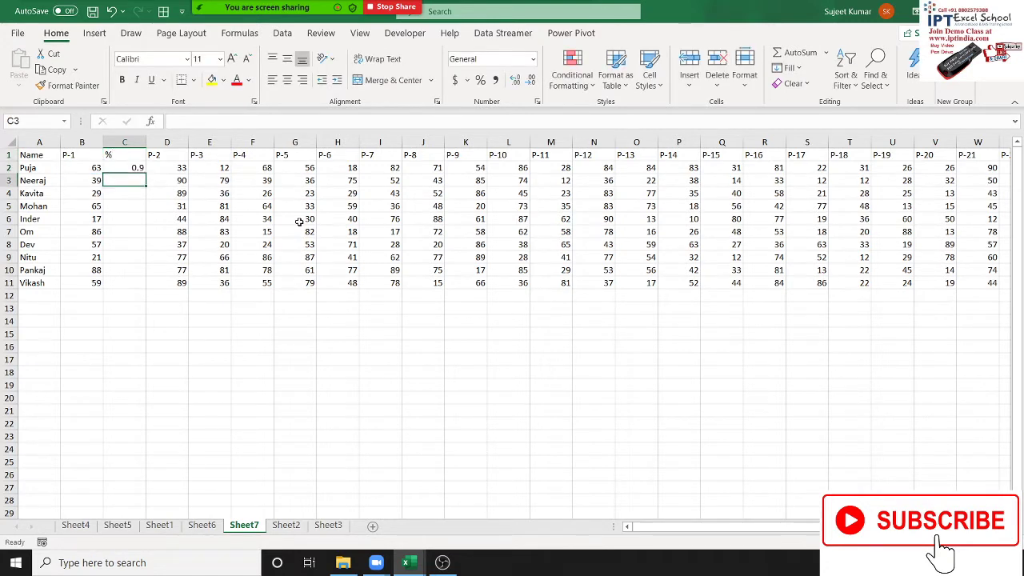
{"action": "left_click", "coordinate": [126, 165]}
{"action": "left_click_drag", "start_coordinate": [126, 166], "coordinate": [125, 282]}
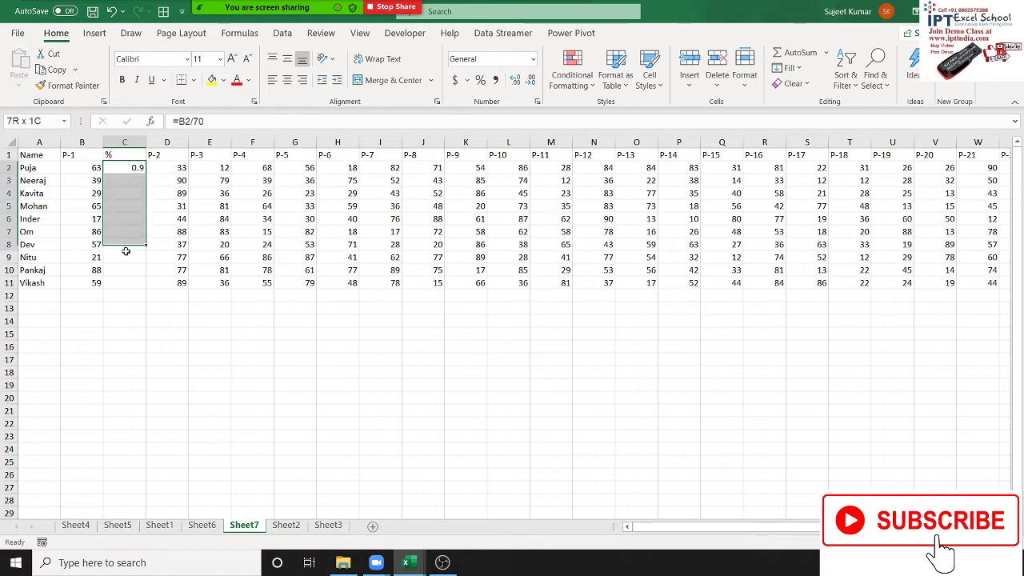
{"action": "key", "text": "ctrl+d"}
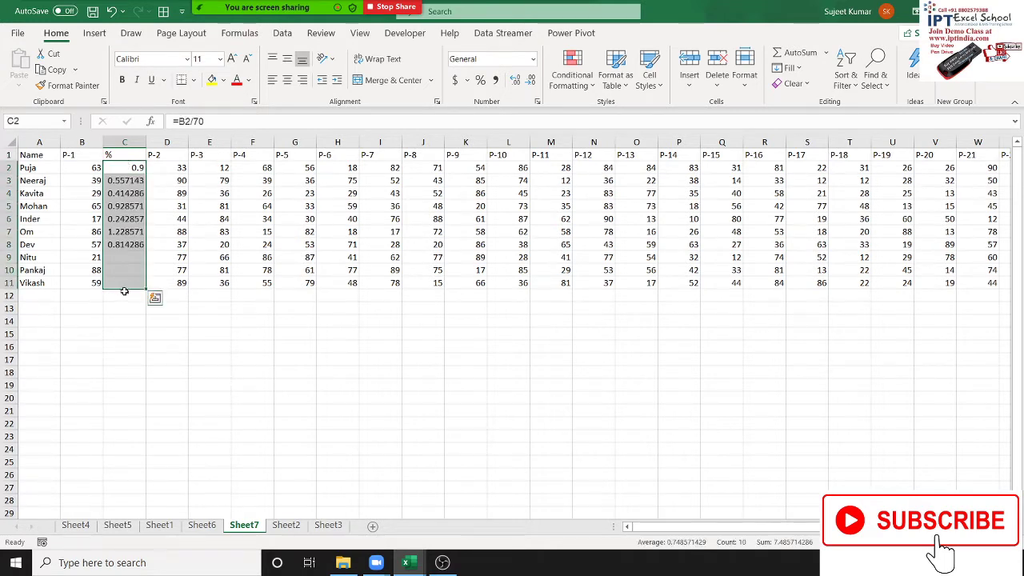
{"action": "left_click", "coordinate": [480, 80]}
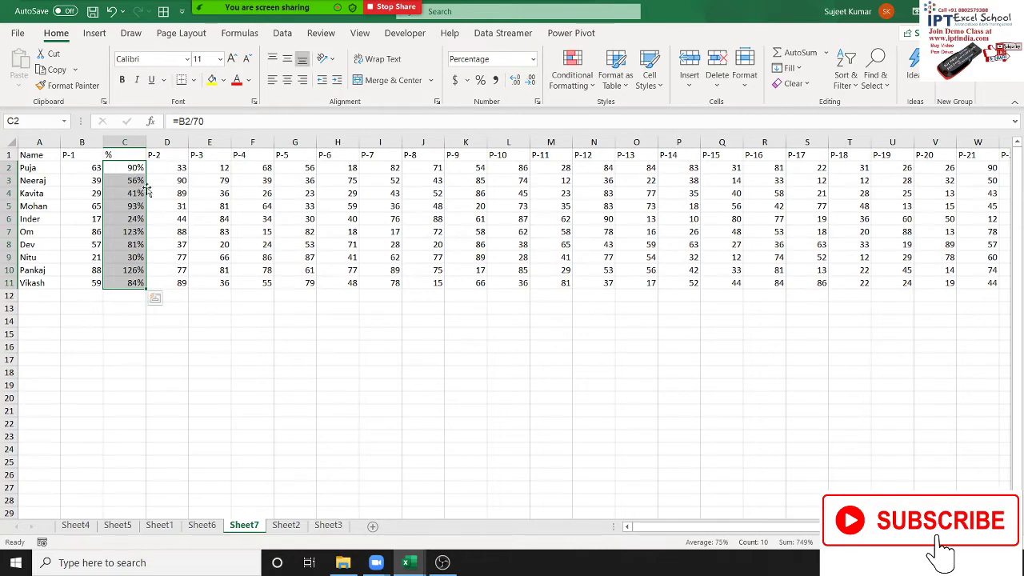
{"action": "key", "text": "ctrl+z"}
{"action": "key", "text": "ctrl+z"}
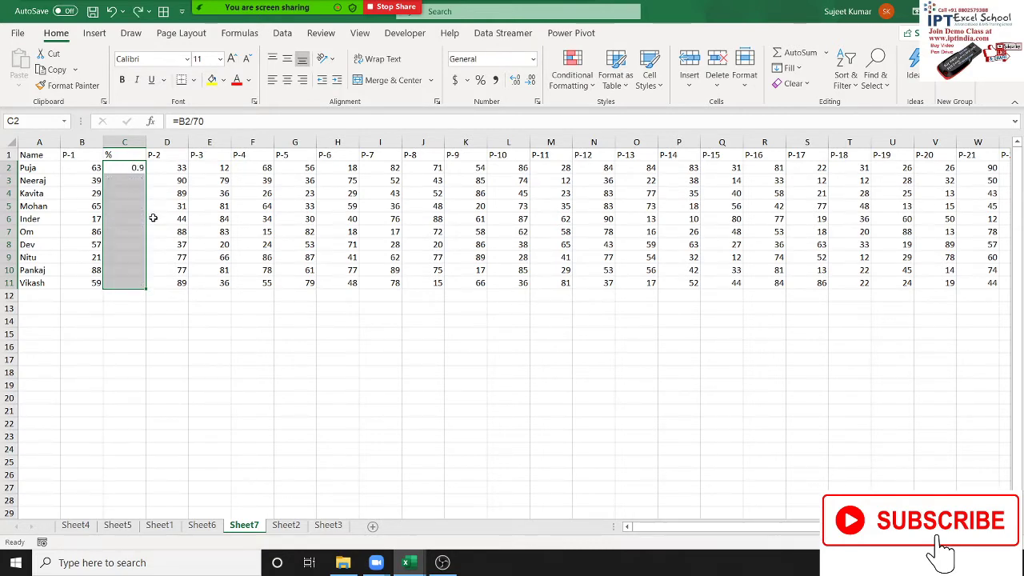
{"action": "key", "text": "ctrl+z"}
{"action": "key", "text": "ctrl+z"}
{"action": "key", "text": "ctrl+z"}
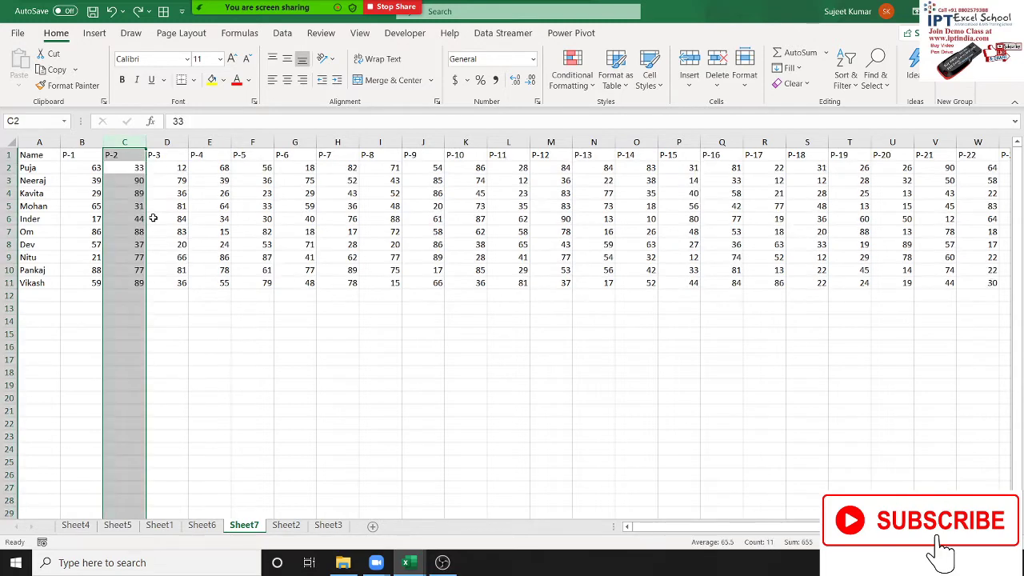
{"action": "left_click", "coordinate": [254, 208]}
Step: Select the Name to P-30 header row and insert a blank row above it
{"action": "key", "text": "Right"}
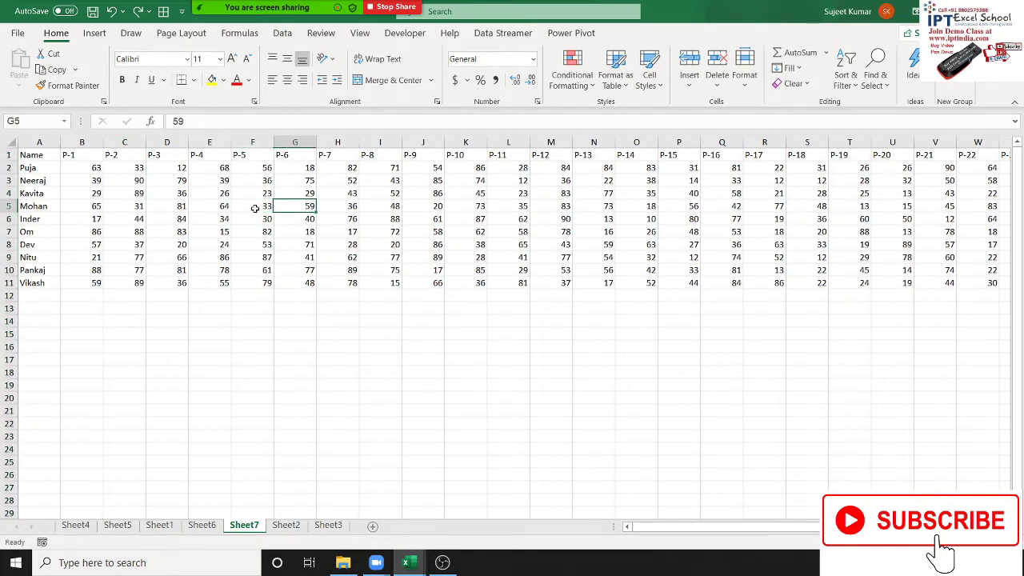
{"action": "key", "text": "ctrl+Right"}
{"action": "key", "text": "Right"}
{"action": "key", "text": "Right"}
{"action": "key", "text": "Right"}
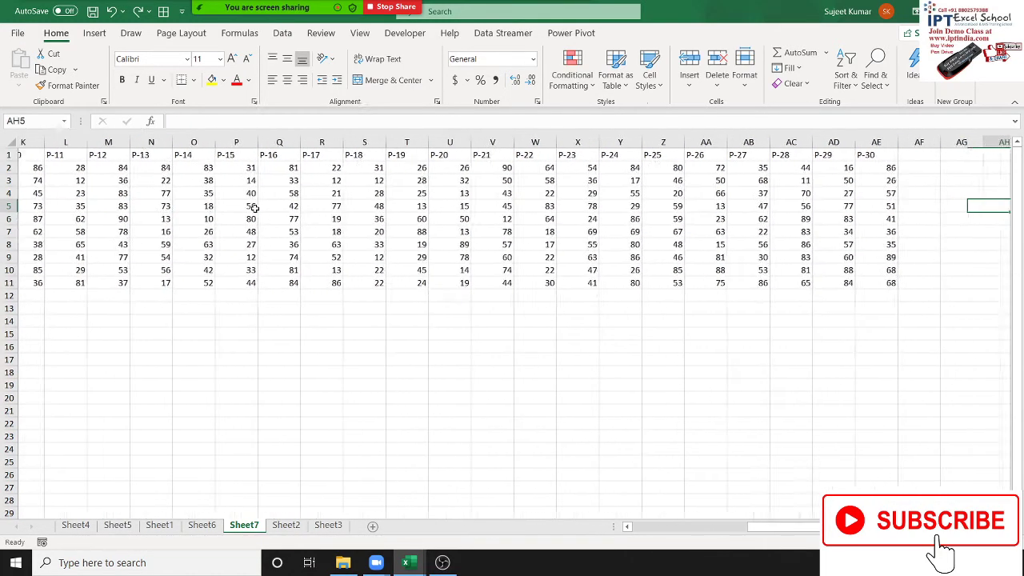
{"action": "key", "text": "Left"}
{"action": "key", "text": "Left"}
{"action": "key", "text": "Left"}
{"action": "key", "text": "Left"}
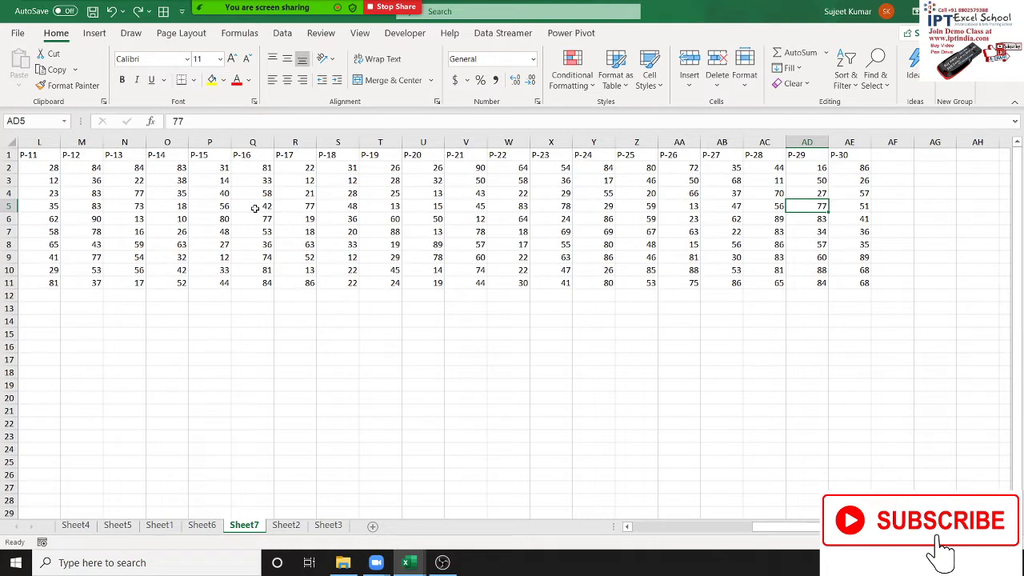
{"action": "key", "text": "Right"}
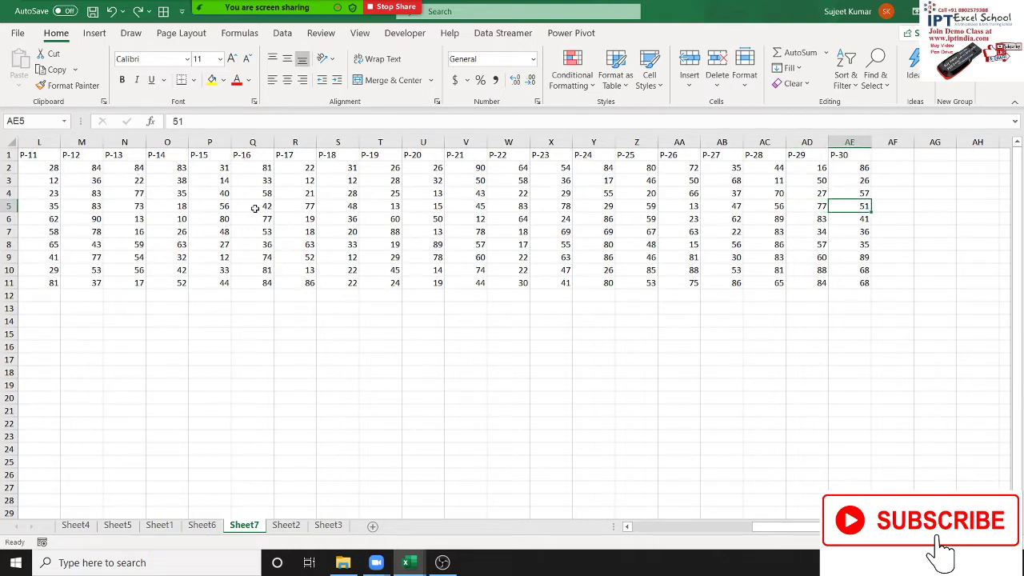
{"action": "key", "text": "Up"}
{"action": "key", "text": "Up"}
{"action": "key", "text": "Up"}
{"action": "key", "text": "Up"}
{"action": "key", "text": "ctrl+shift+Down"}
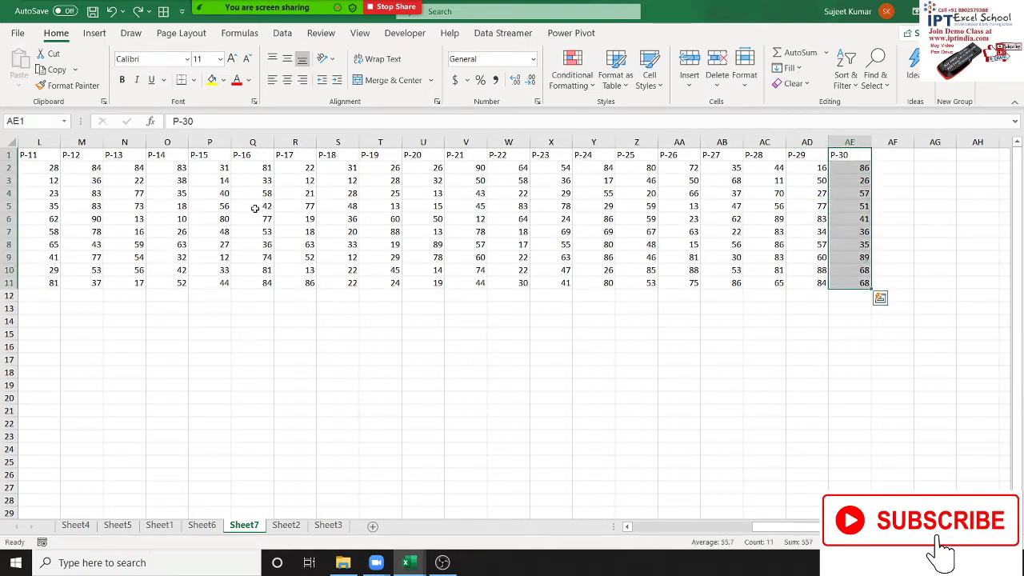
{"action": "key", "text": "Right"}
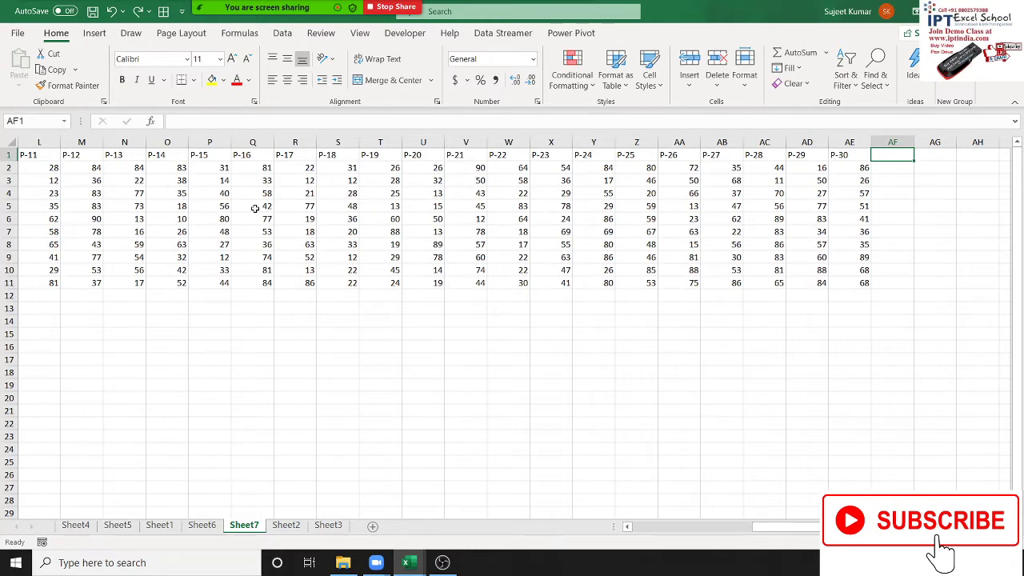
{"action": "key", "text": "Left"}
{"action": "key", "text": "ctrl+Left"}
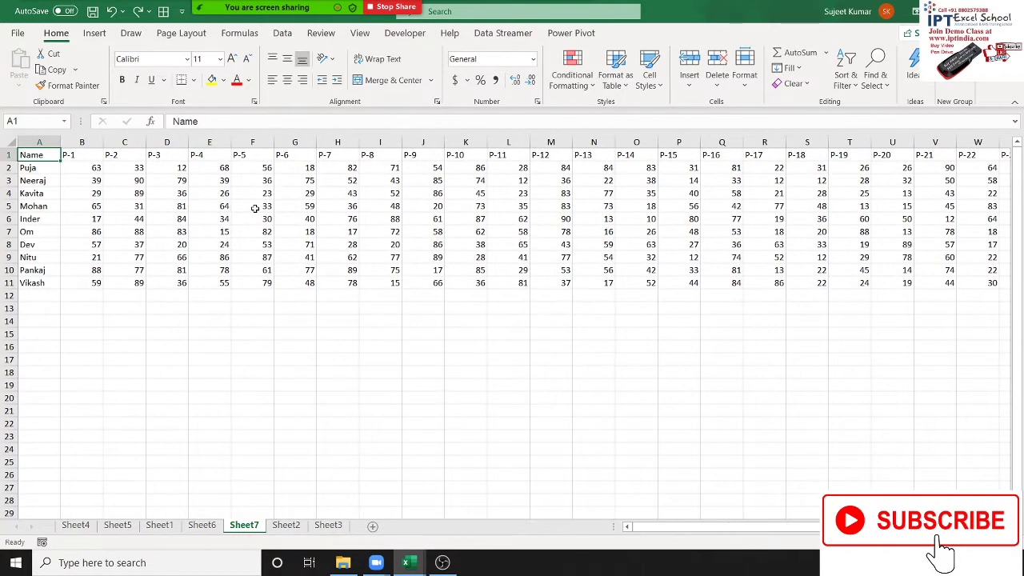
{"action": "key", "text": "ctrl+shift+Right"}
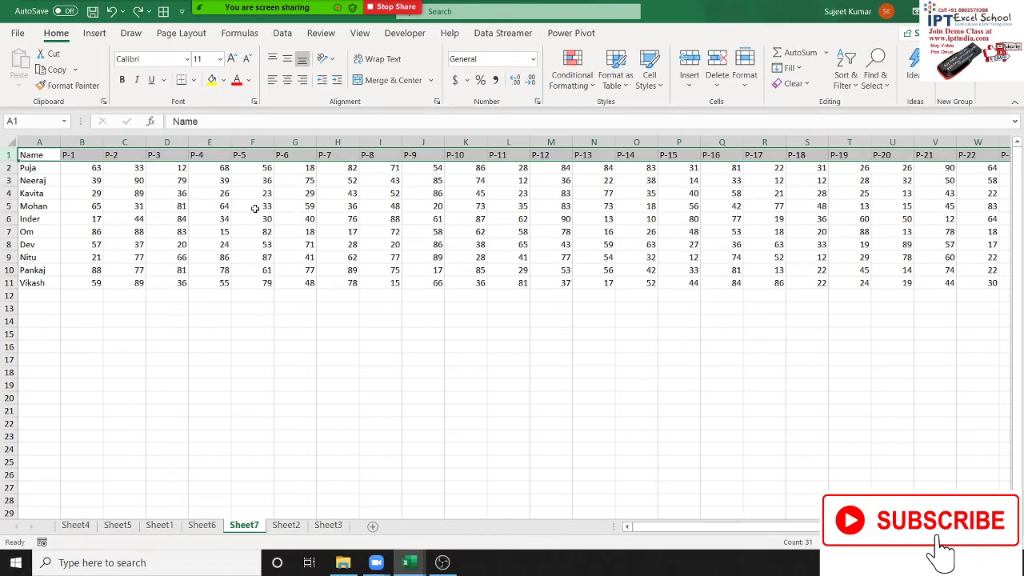
{"action": "key", "text": "ctrl+shift+plus"}
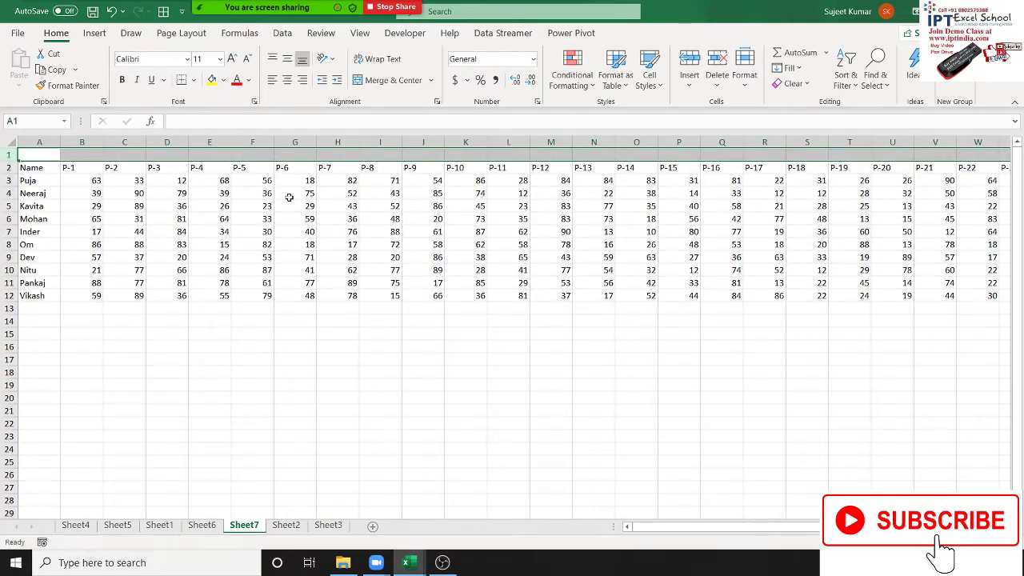
Step: Number the new row 1 from 1 to 30 across B1:AE1
{"action": "key", "text": "ctrl+Home"}
{"action": "key", "text": "Right"}
{"action": "type", "text": "1"}
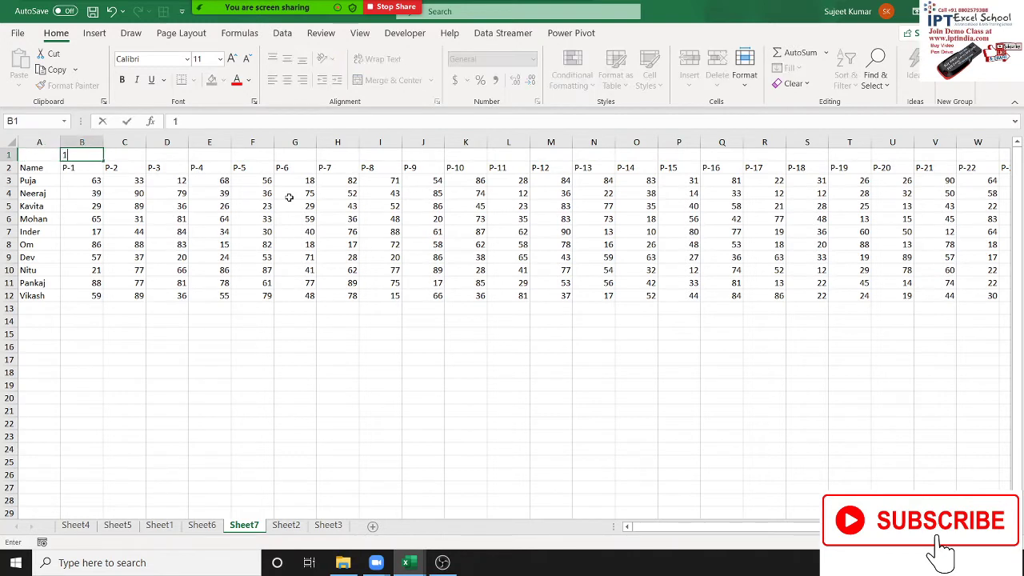
{"action": "key", "text": "Right"}
{"action": "type", "text": "2"}
{"action": "key", "text": "Right"}
{"action": "key", "text": "Left"}
{"action": "key", "text": "Left"}
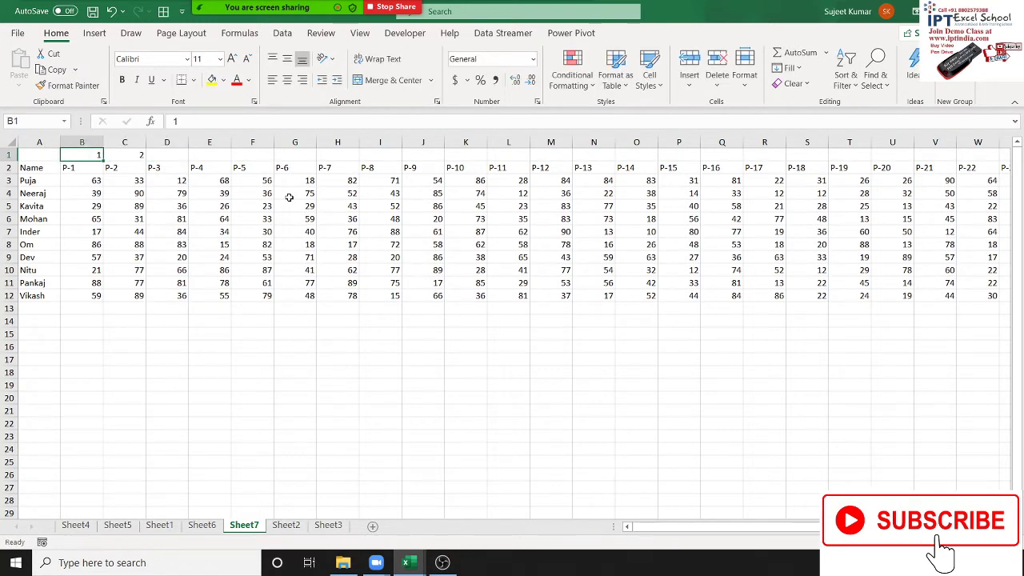
{"action": "key", "text": "shift+Right"}
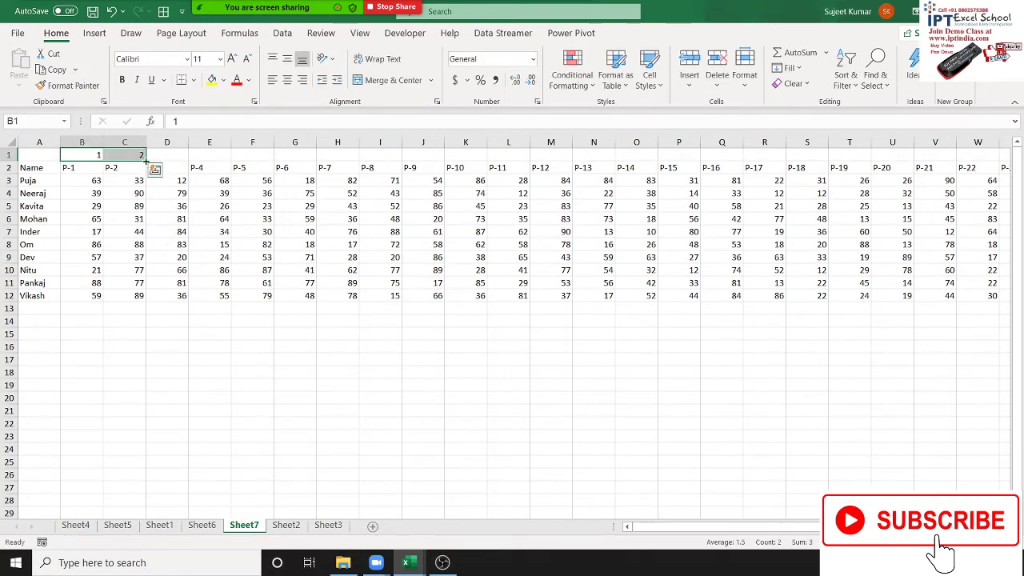
{"action": "mouse_move", "coordinate": [146, 161]}
{"action": "left_mouse_down"}
{"action": "mouse_move", "coordinate": [975, 154]}
{"action": "mouse_move", "coordinate": [929, 155]}
{"action": "left_mouse_up"}
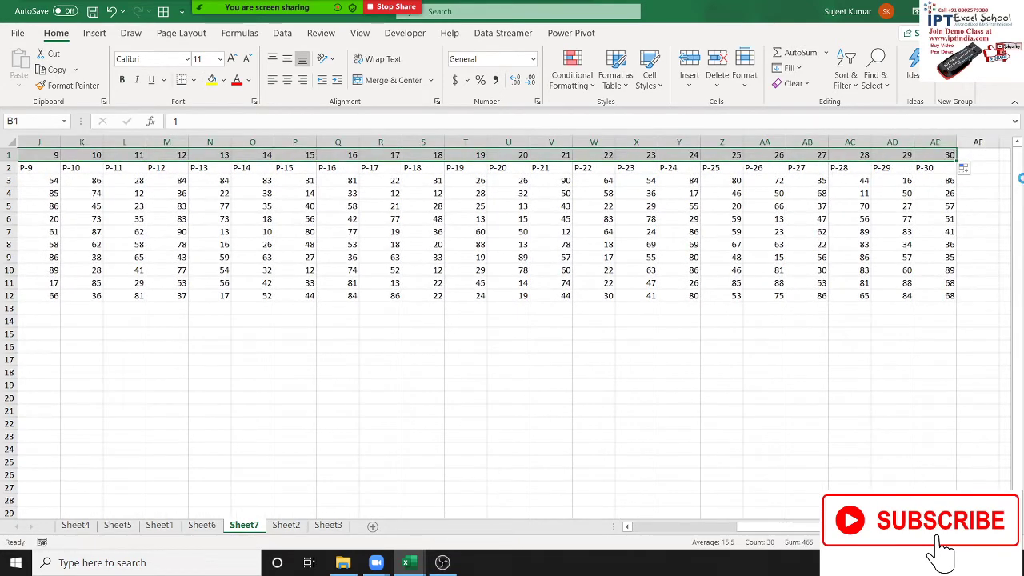
Step: Copy the numbers 1–30 into AF1:BI1
{"action": "key", "text": "ctrl+c"}
{"action": "key", "text": "ctrl+Right"}
{"action": "key", "text": "Left"}
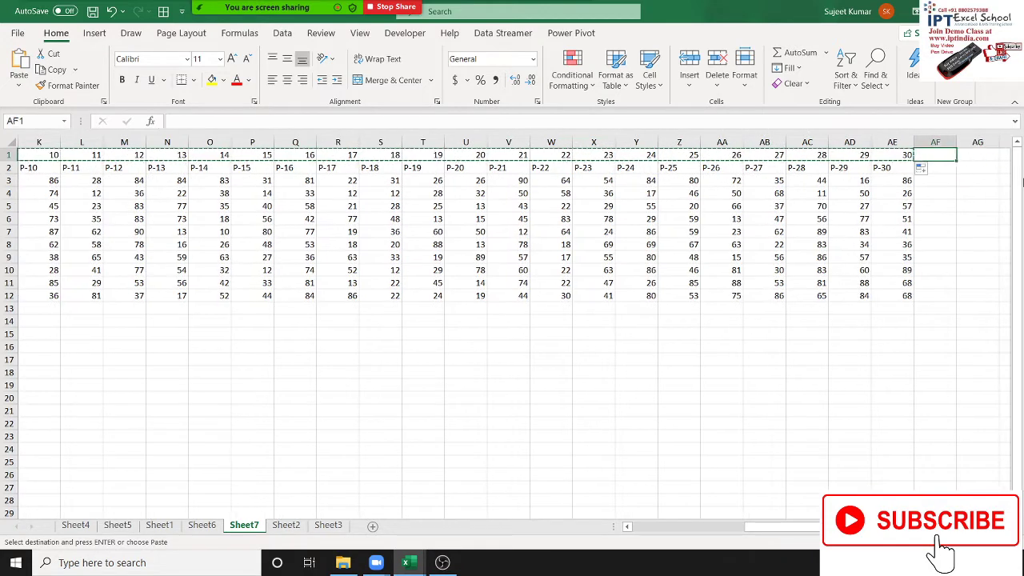
{"action": "key", "text": "ctrl+v"}
{"action": "key", "text": "Right"}
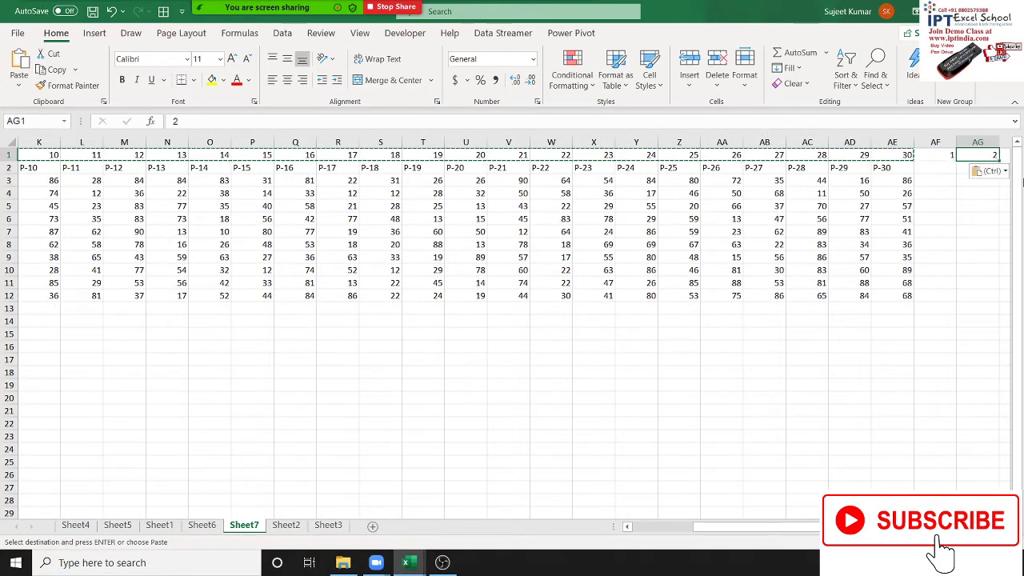
{"action": "key", "text": "Right"}
{"action": "key", "text": "Right"}
{"action": "key", "text": "Right"}
{"action": "key", "text": "Right"}
{"action": "key", "text": "Right"}
{"action": "key", "text": "Right"}
{"action": "key", "text": "Left"}
{"action": "key", "text": "Left"}
{"action": "key", "text": "Left"}
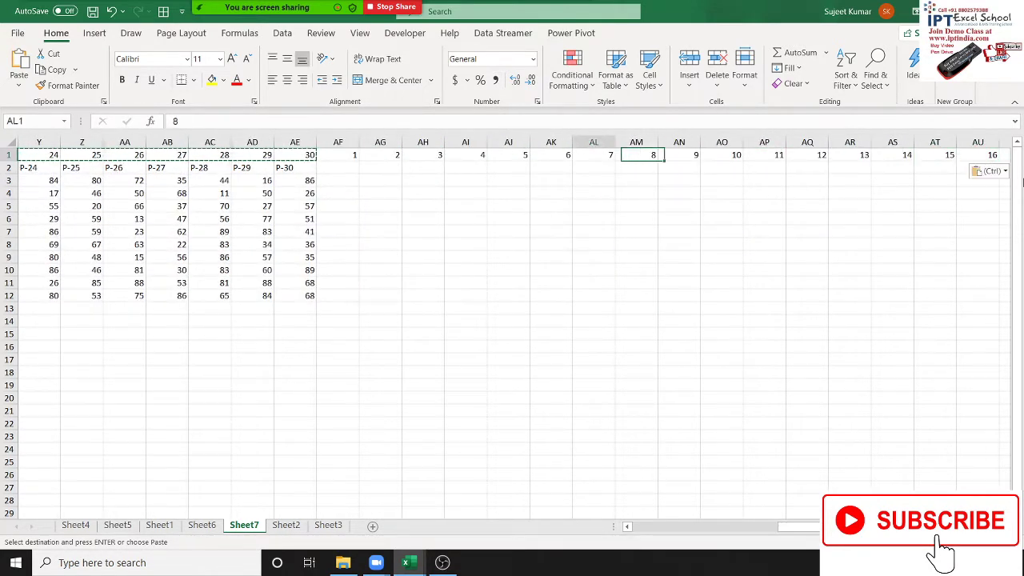
{"action": "key", "text": "Left"}
{"action": "key", "text": "Left"}
{"action": "key", "text": "Left"}
{"action": "key", "text": "Right"}
{"action": "key", "text": "Right"}
Step: Fill a % label into every cell of AF2:BI2
{"action": "key", "text": "Down"}
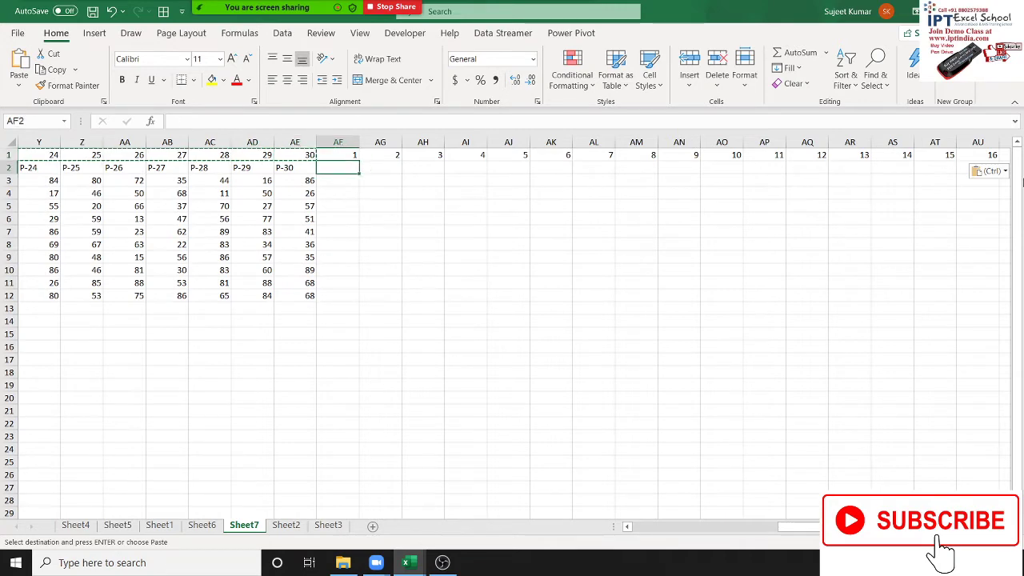
{"action": "type", "text": "%"}
{"action": "key", "text": "Up"}
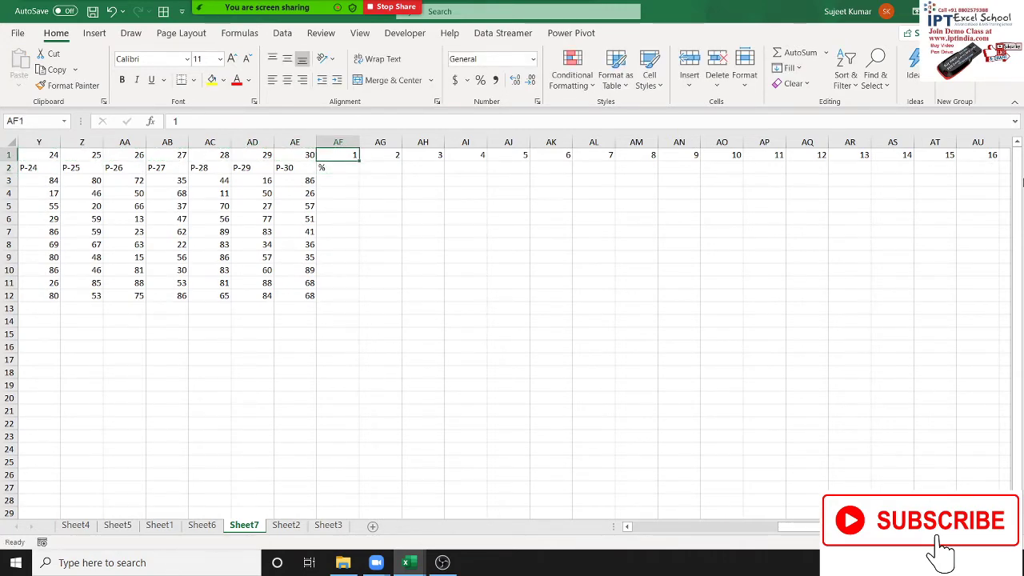
{"action": "key", "text": "ctrl+Right"}
{"action": "key", "text": "Down"}
{"action": "key", "text": "ctrl+shift+Left"}
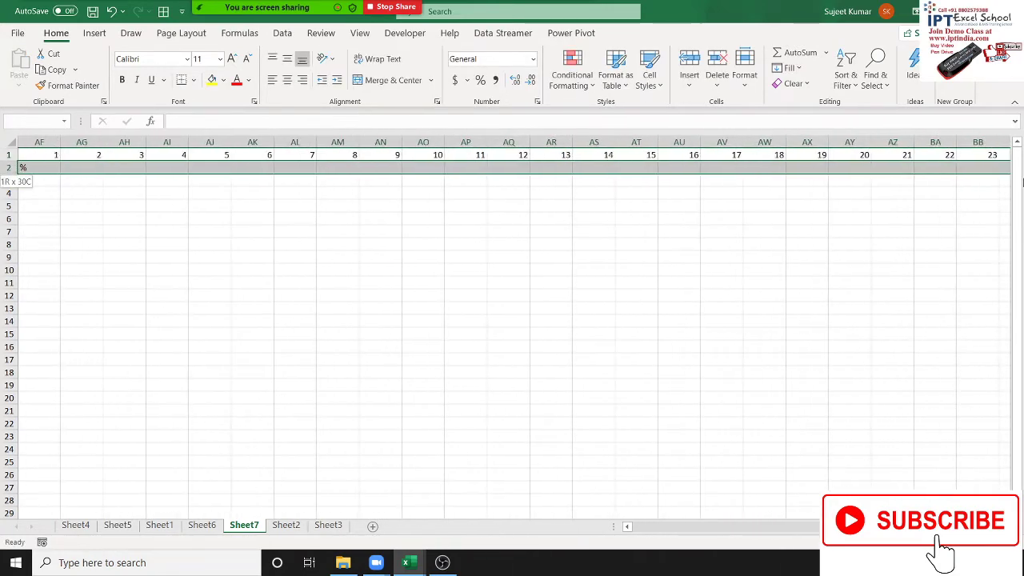
{"action": "key", "text": "ctrl+r"}
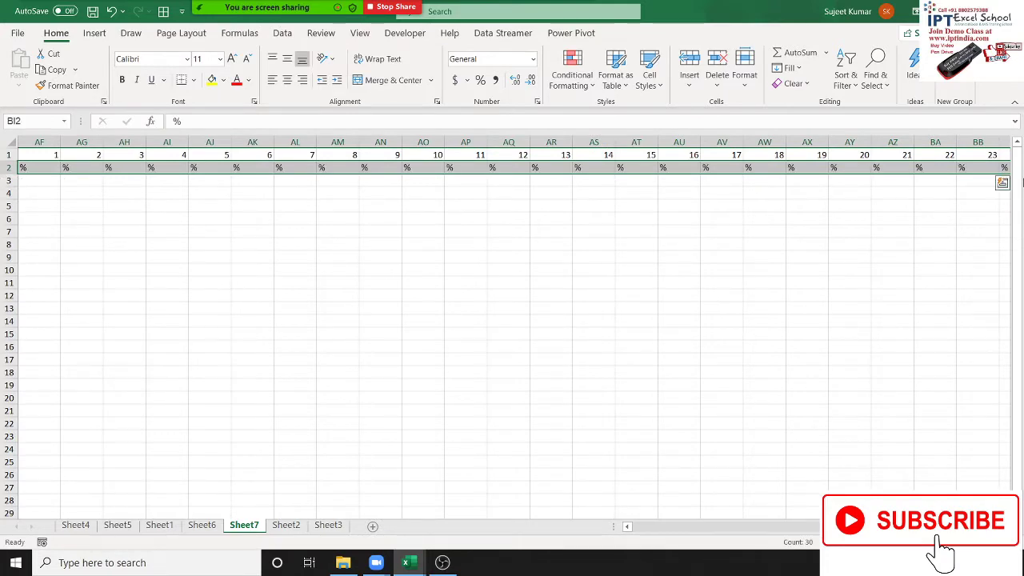
{"action": "key", "text": "Left"}
Step: Select the whole table from A1 out to column BI
{"action": "key", "text": "ctrl+Left"}
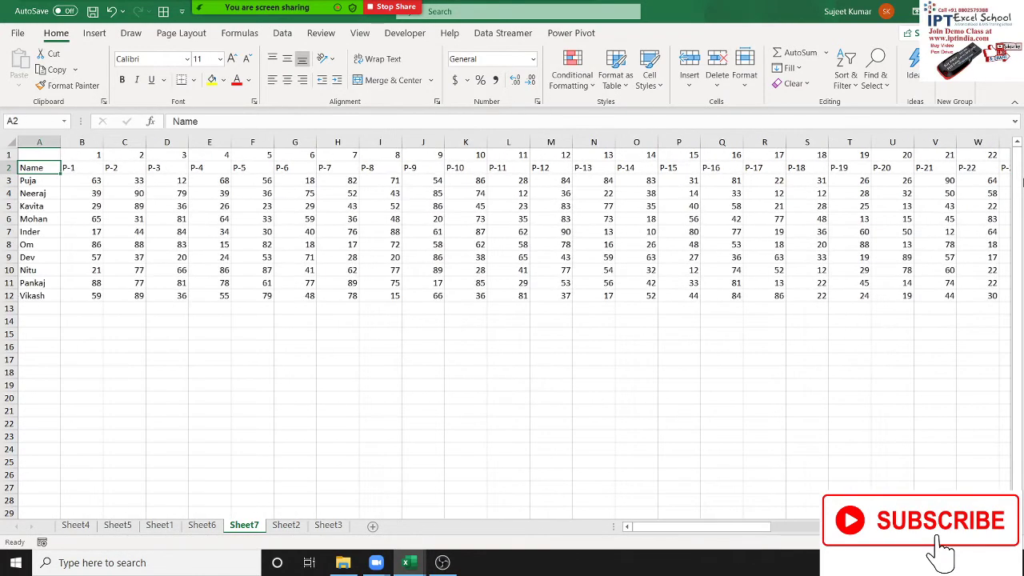
{"action": "key", "text": "Right"}
{"action": "key", "text": "Up"}
{"action": "key", "text": "Left"}
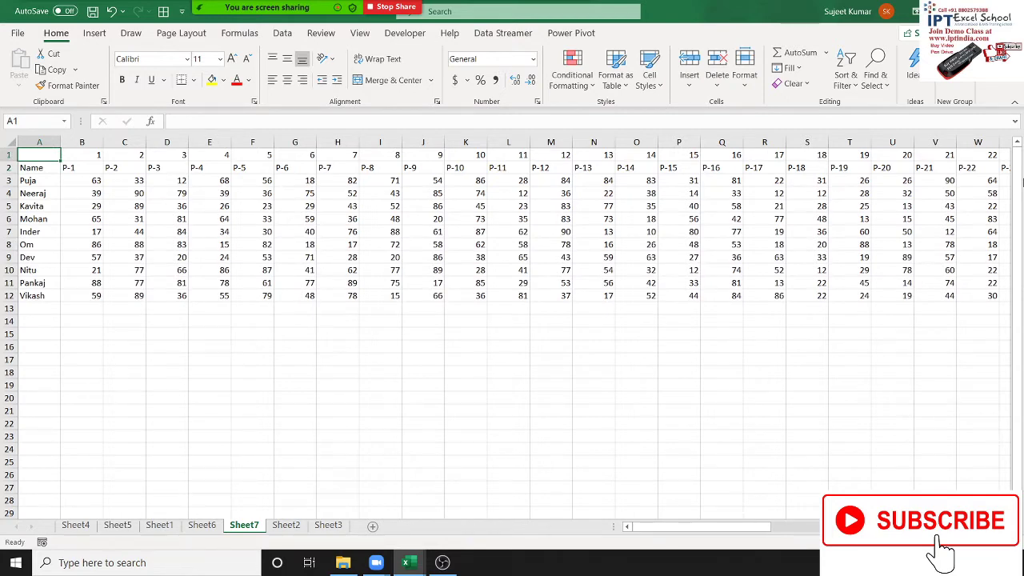
{"action": "key", "text": "ctrl+shift+Right"}
{"action": "key", "text": "ctrl+shift+Right"}
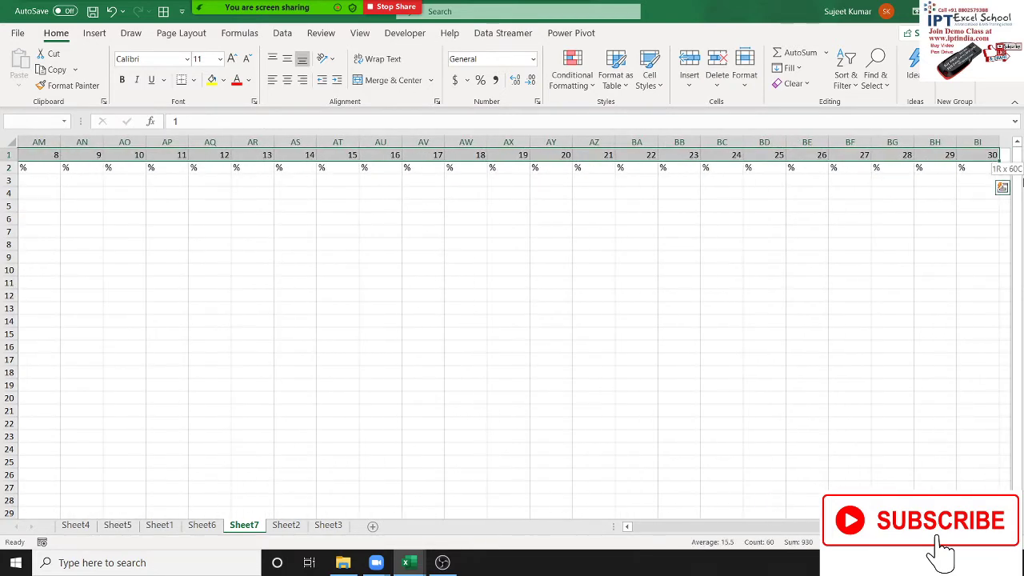
{"action": "key", "text": "ctrl+Home"}
{"action": "key", "text": "shift+Down"}
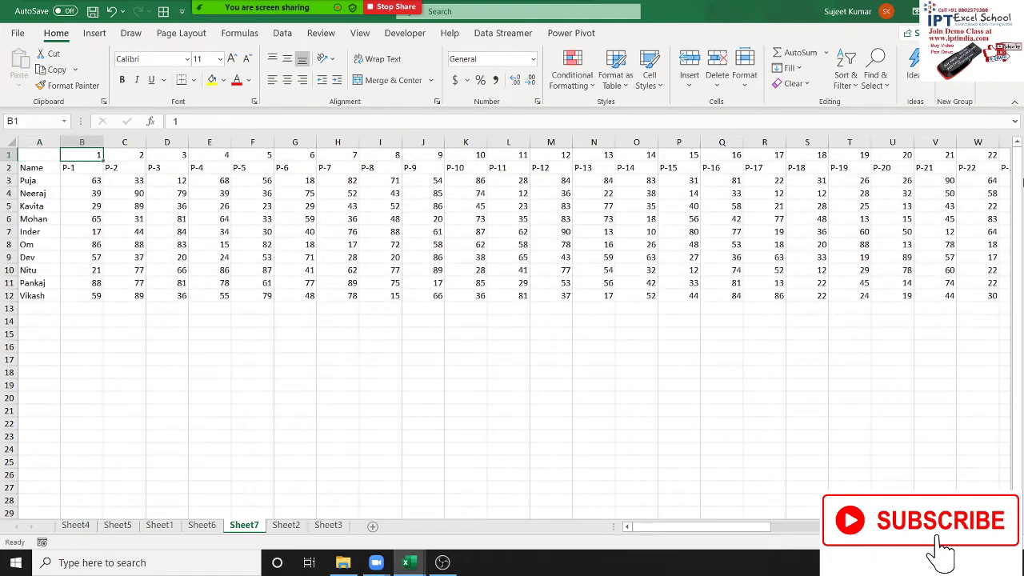
{"action": "key", "text": "ctrl+shift+Right"}
{"action": "key", "text": "shift+Down"}
{"action": "key", "text": "shift+Down"}
{"action": "key", "text": "shift+Down"}
{"action": "key", "text": "shift+Down"}
{"action": "key", "text": "shift+Down"}
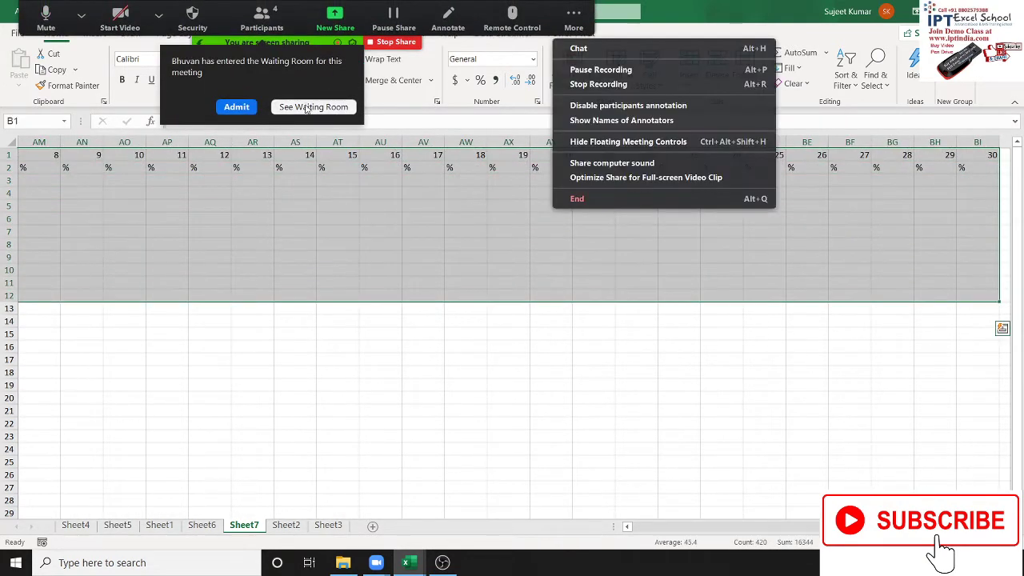
Step: Dismiss the meeting notice, then custom-sort the columns left to right by Row 1, smallest to largest
{"action": "left_click", "coordinate": [237, 107]}
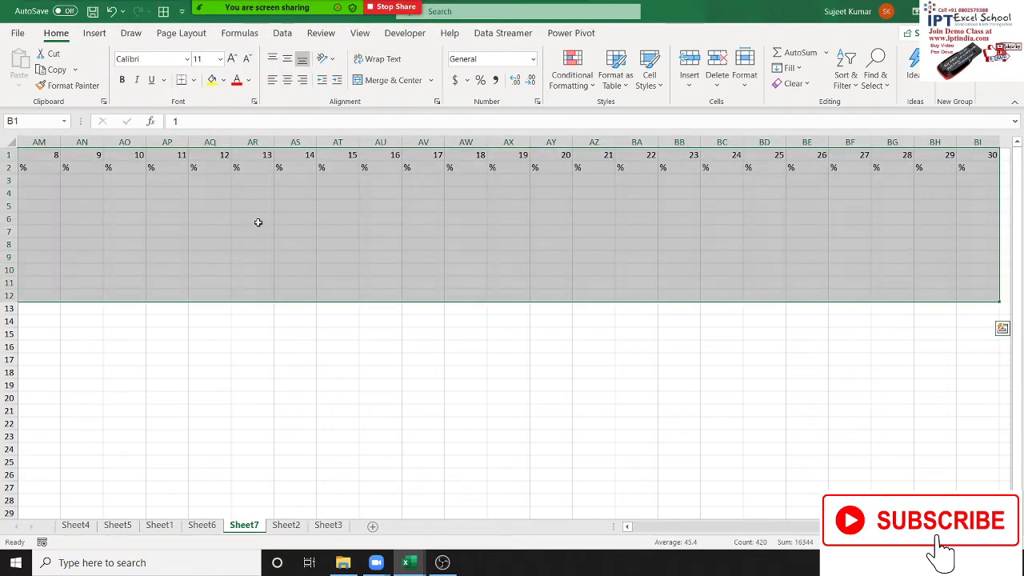
{"action": "left_click", "coordinate": [847, 78]}
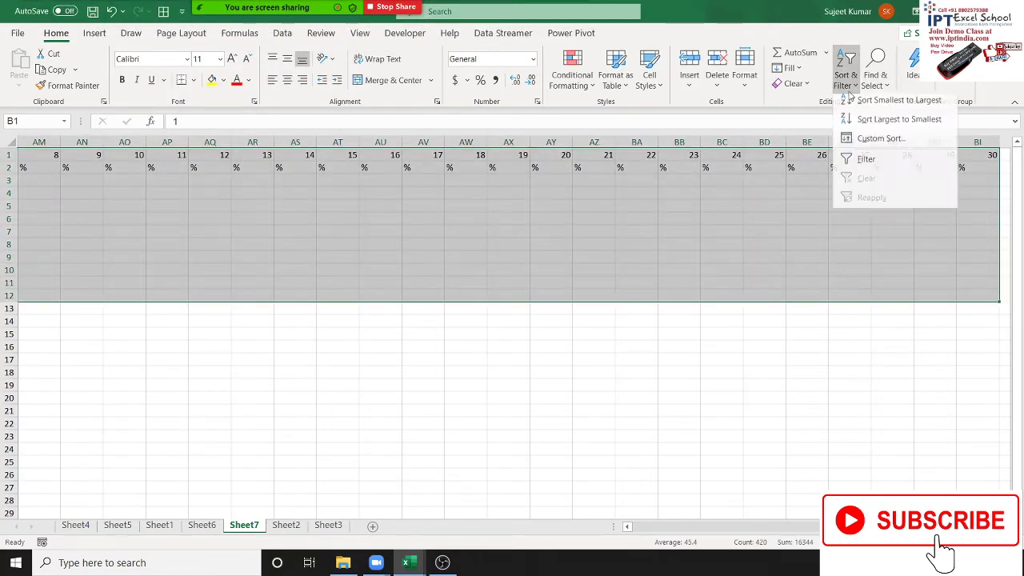
{"action": "left_click", "coordinate": [862, 150]}
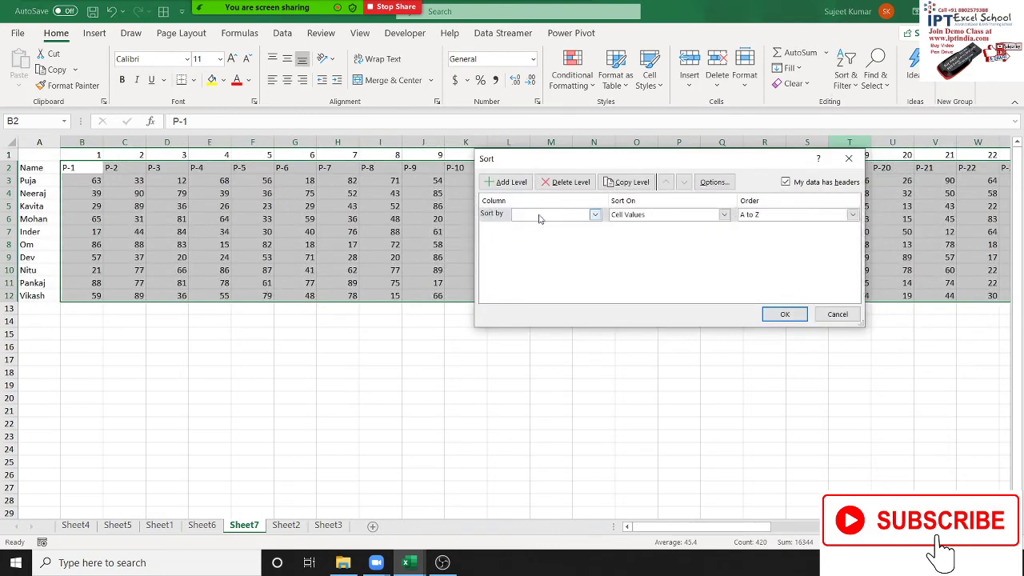
{"action": "left_click", "coordinate": [728, 183]}
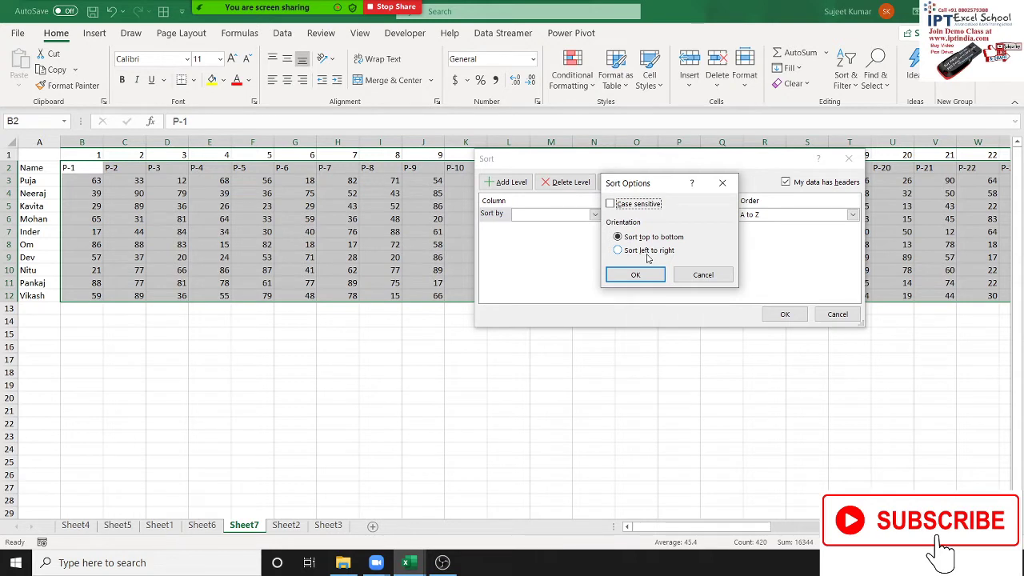
{"action": "left_click", "coordinate": [648, 255]}
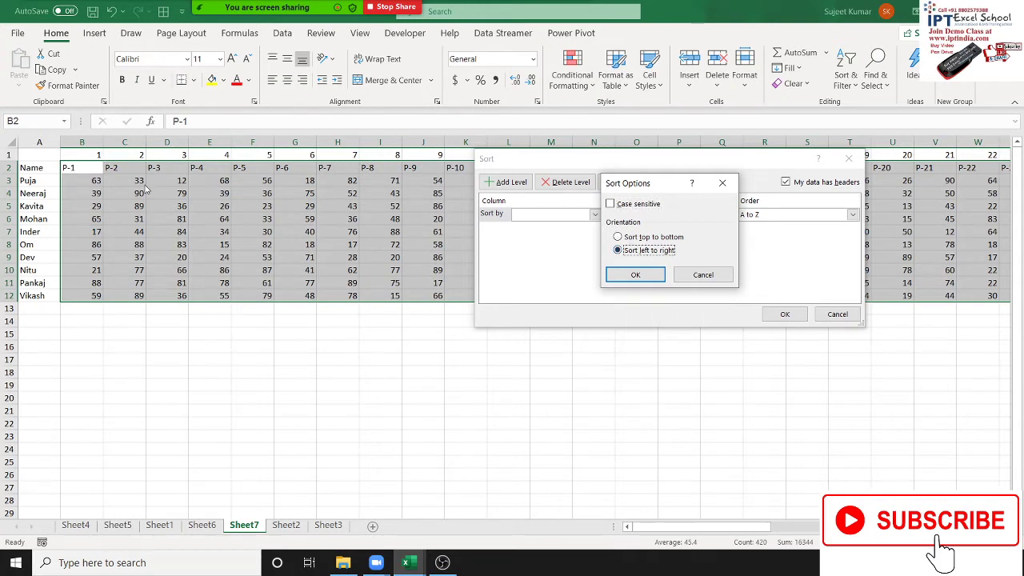
{"action": "left_click", "coordinate": [648, 276]}
{"action": "left_click", "coordinate": [594, 214]}
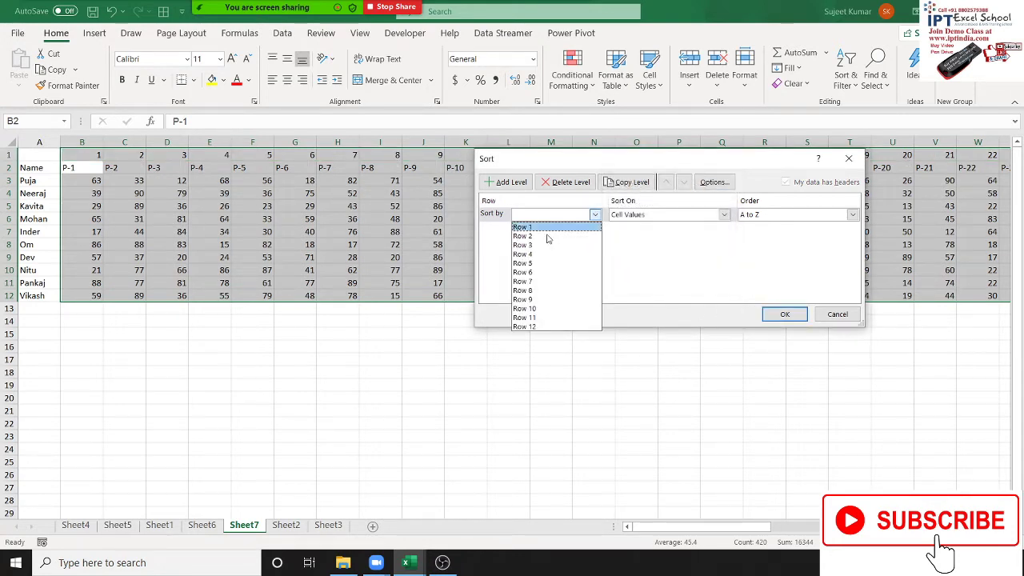
{"action": "left_click", "coordinate": [547, 230]}
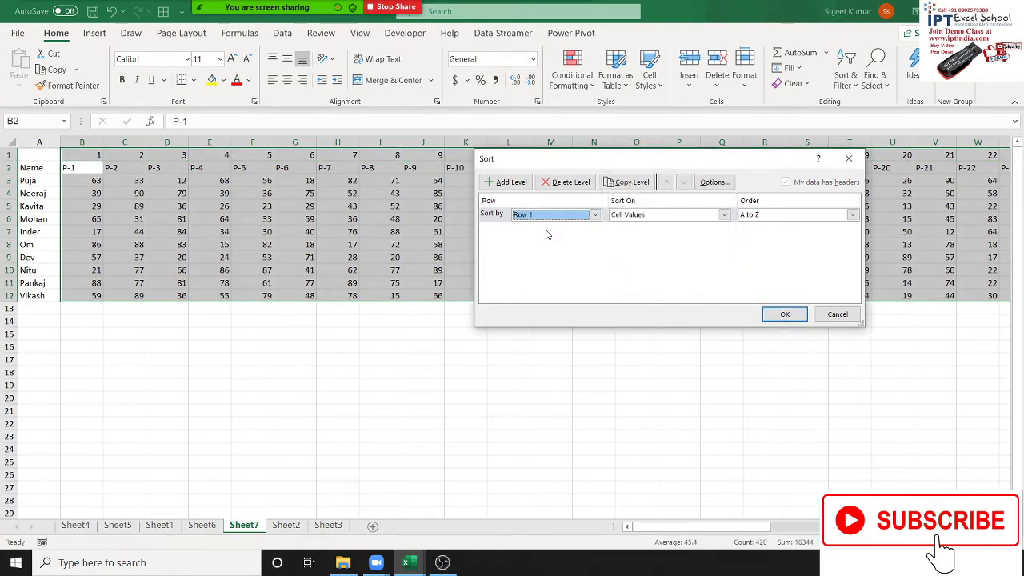
{"action": "left_click", "coordinate": [780, 314]}
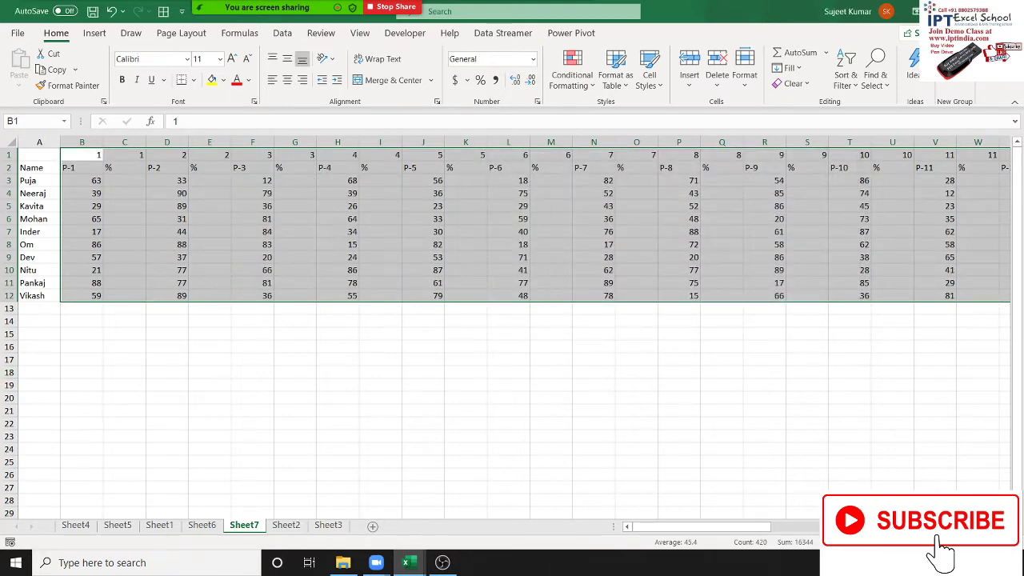
{"action": "left_click", "coordinate": [133, 218]}
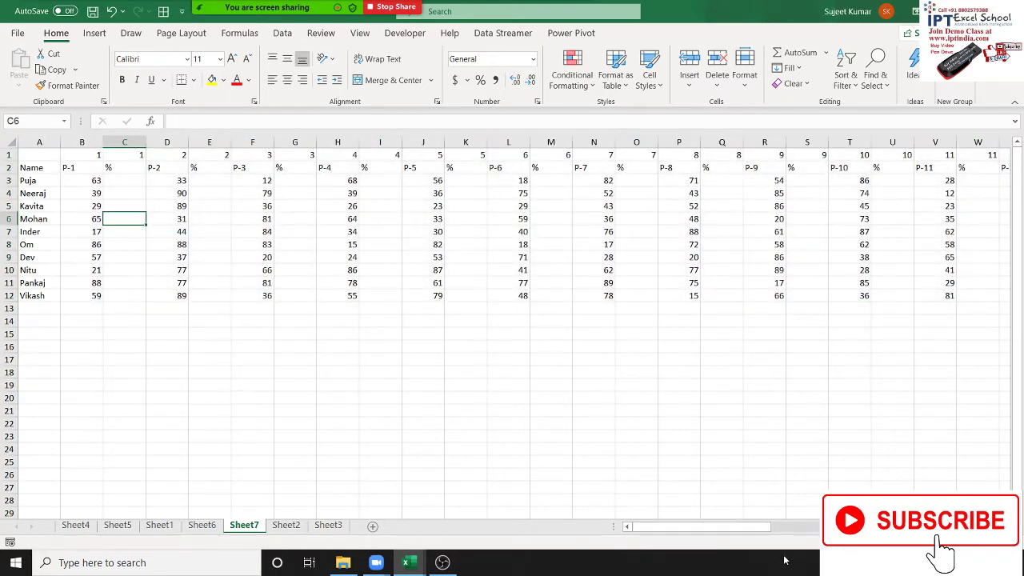
{"action": "left_click_drag", "start_coordinate": [761, 528], "coordinate": [770, 528]}
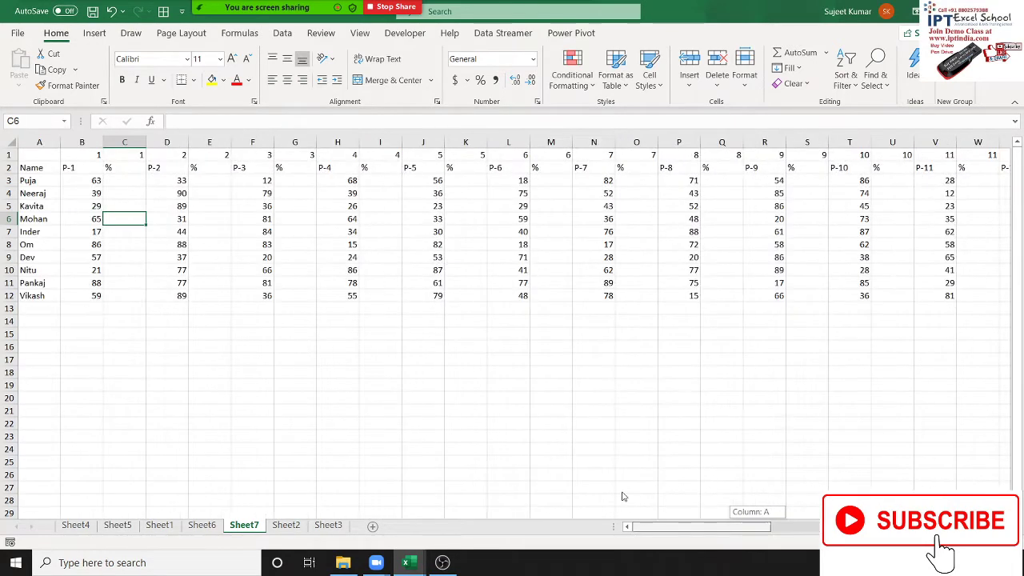
{"action": "left_click_drag", "start_coordinate": [770, 528], "coordinate": [621, 494]}
{"action": "left_click", "coordinate": [123, 183]}
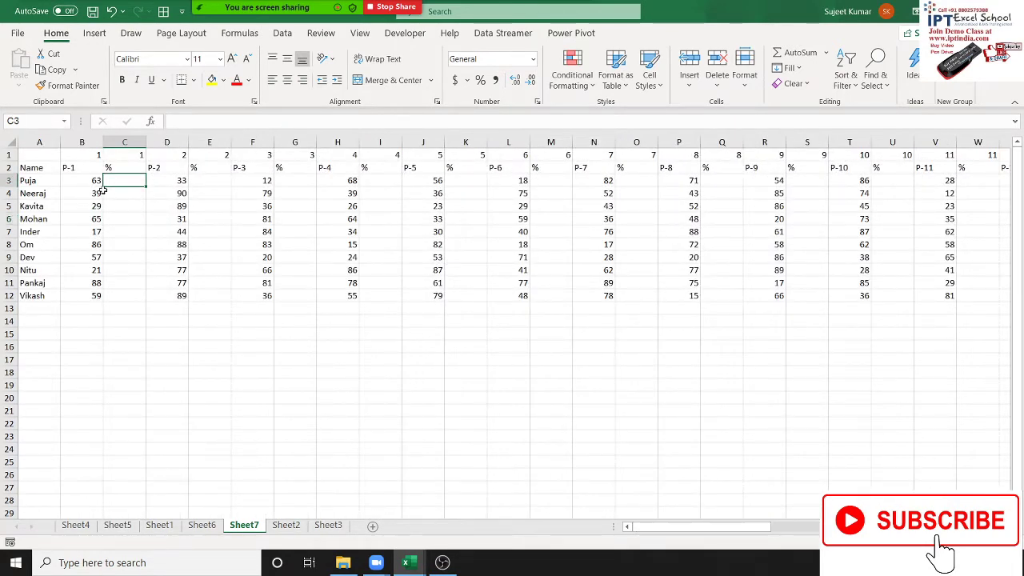
{"action": "type", "text": "="}
{"action": "key", "text": "Left"}
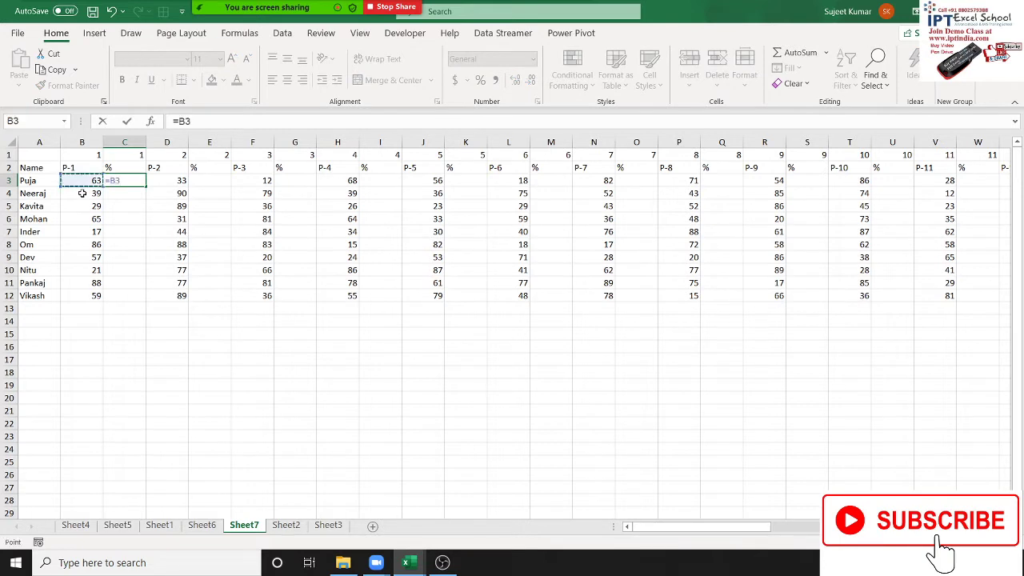
{"action": "type", "text": "/70"}
{"action": "key", "text": "Return"}
{"action": "key", "text": "Up"}
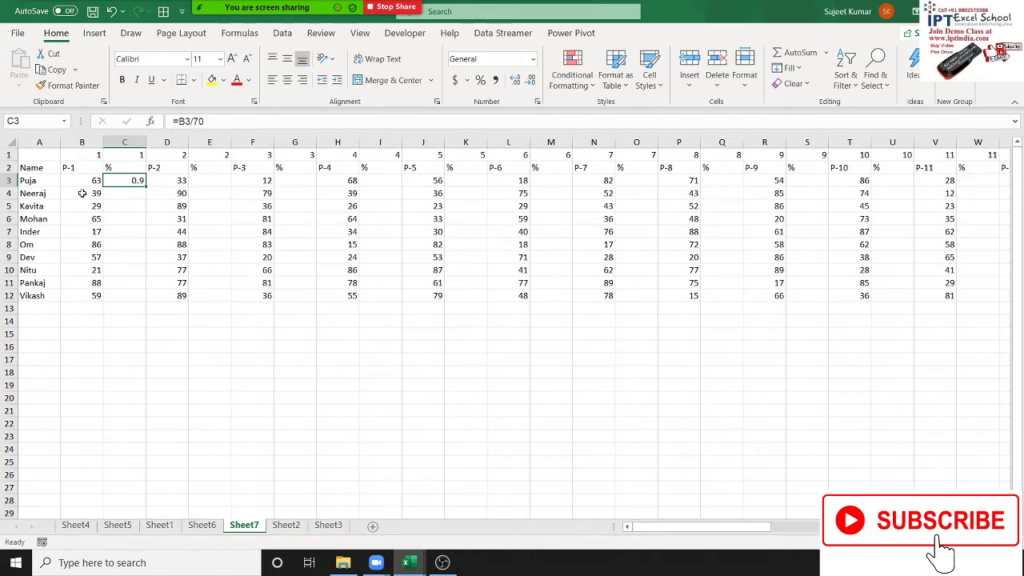
{"action": "key", "text": "Delete"}
Step: Use Go To Special with Blanks to select all empty cells in the marks table
{"action": "left_click", "coordinate": [874, 80]}
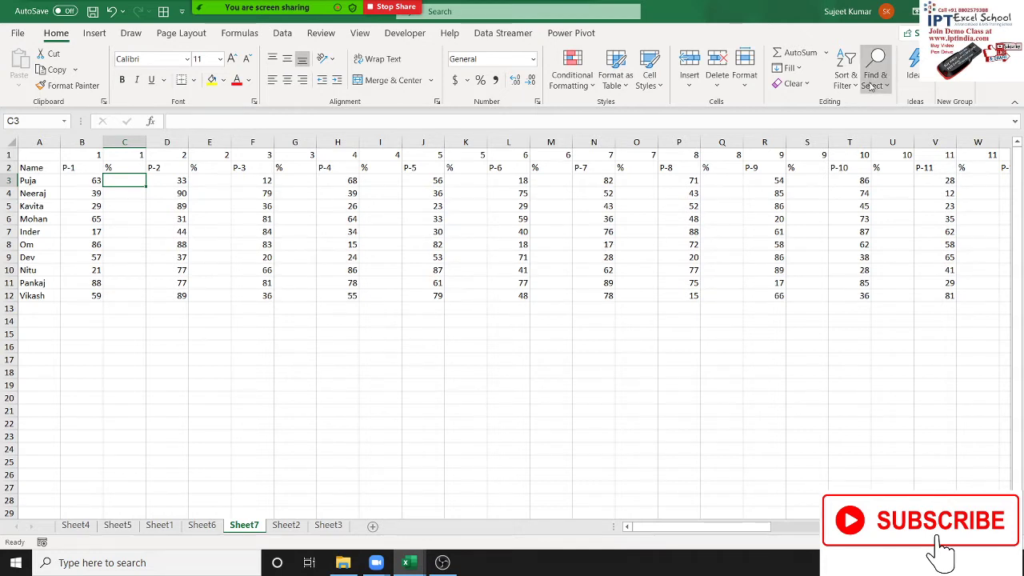
{"action": "left_click", "coordinate": [908, 161]}
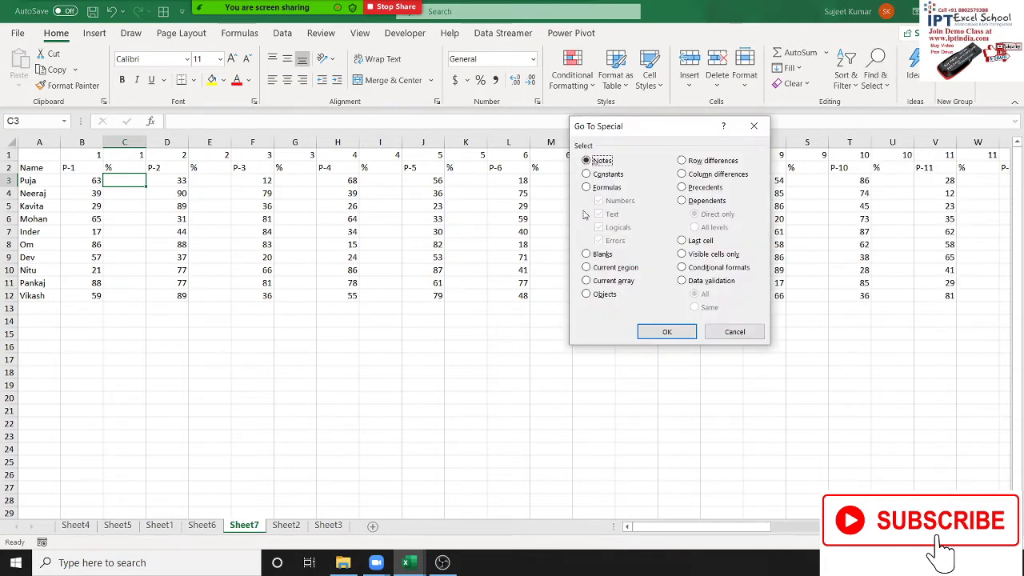
{"action": "mouse_move", "coordinate": [638, 132]}
{"action": "left_mouse_down"}
{"action": "mouse_move", "coordinate": [608, 141]}
{"action": "mouse_move", "coordinate": [517, 126]}
{"action": "left_mouse_up"}
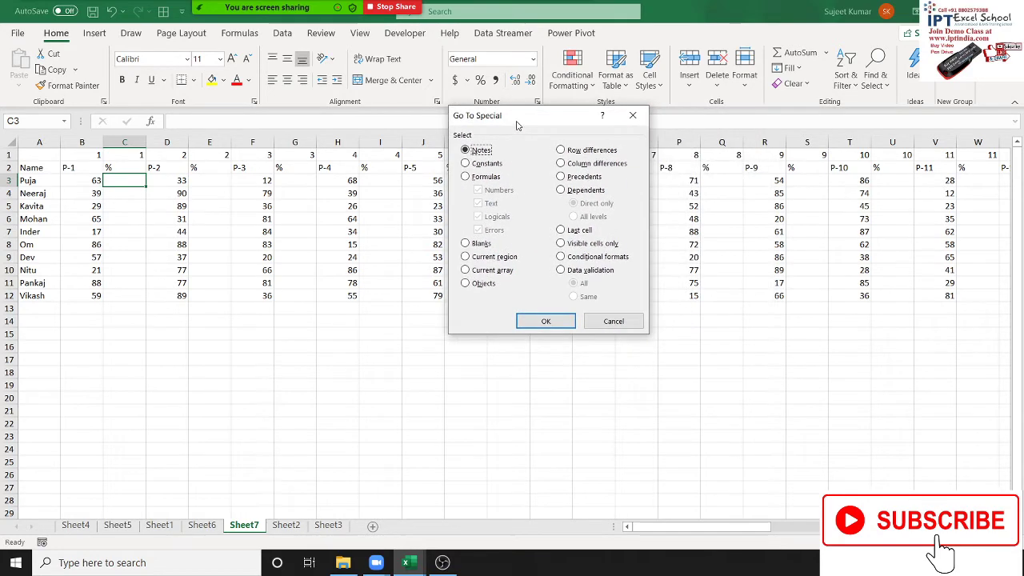
{"action": "left_click", "coordinate": [468, 245]}
{"action": "left_click", "coordinate": [569, 326]}
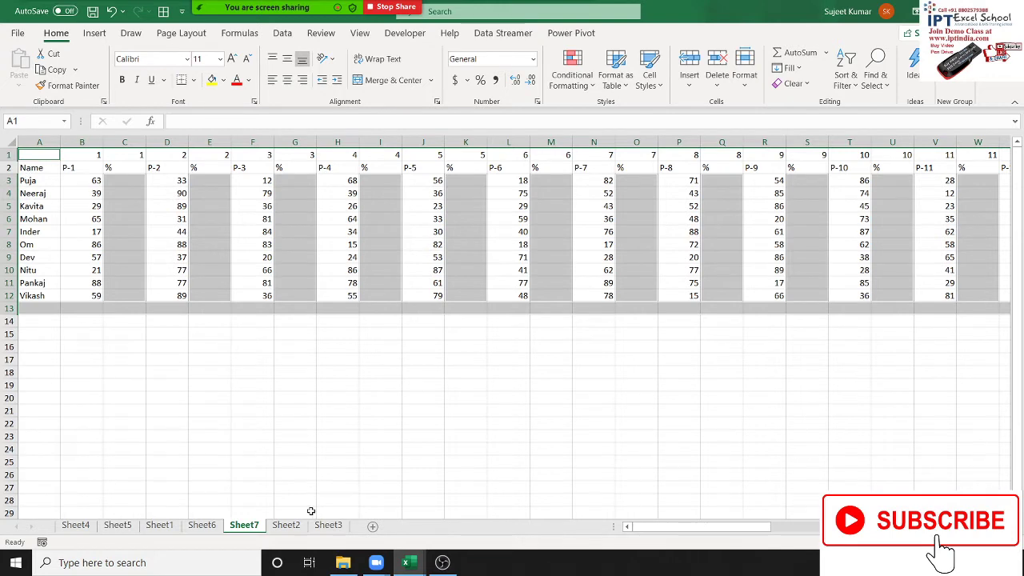
Step: Fill every cell of Sheet2's D5:P13 with 352 at once, then go back to Sheet7
{"action": "left_click", "coordinate": [286, 526]}
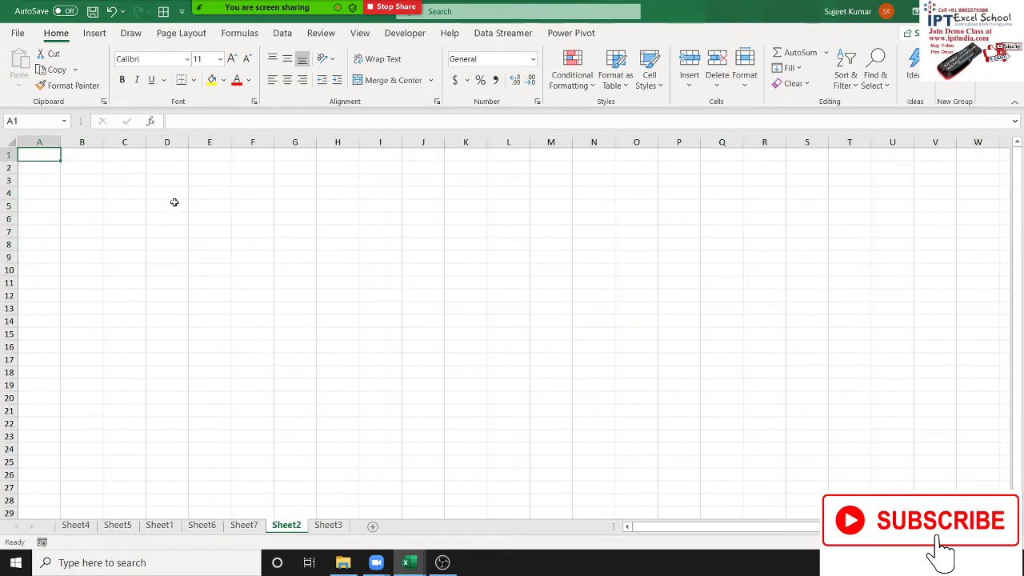
{"action": "left_click_drag", "start_coordinate": [173, 202], "coordinate": [691, 307]}
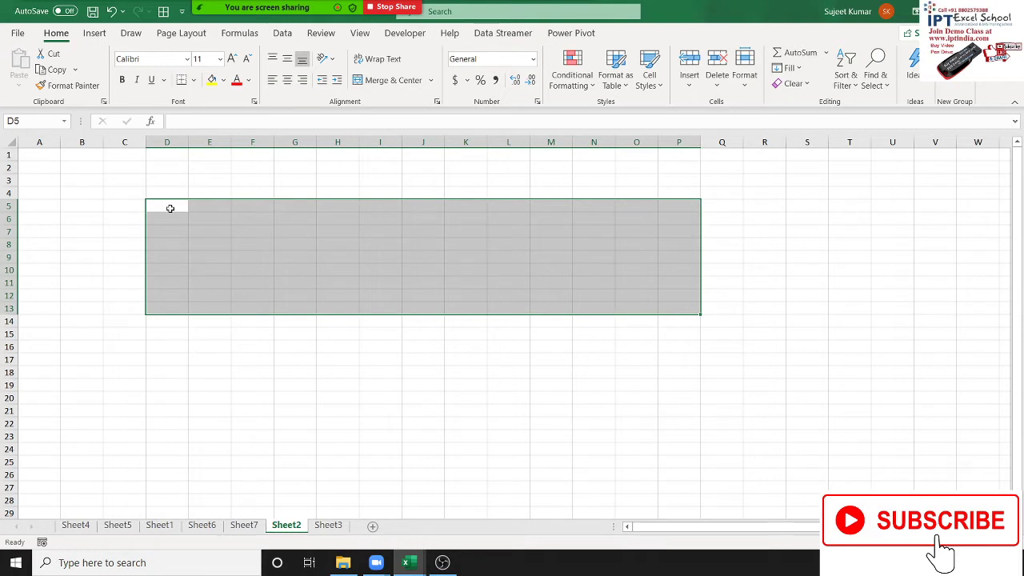
{"action": "type", "text": "6"}
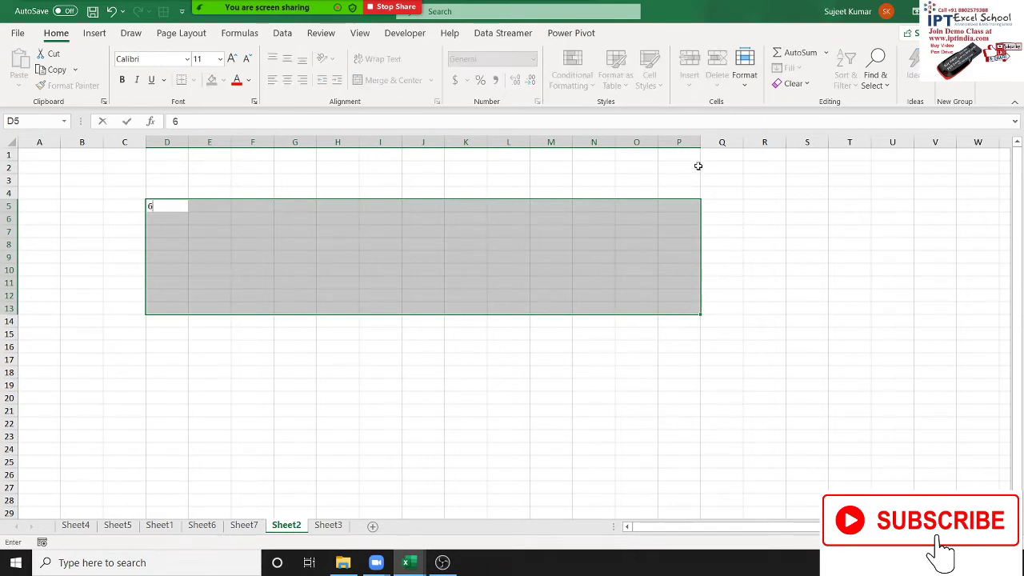
{"action": "type", "text": "58"}
{"action": "key", "text": "Return"}
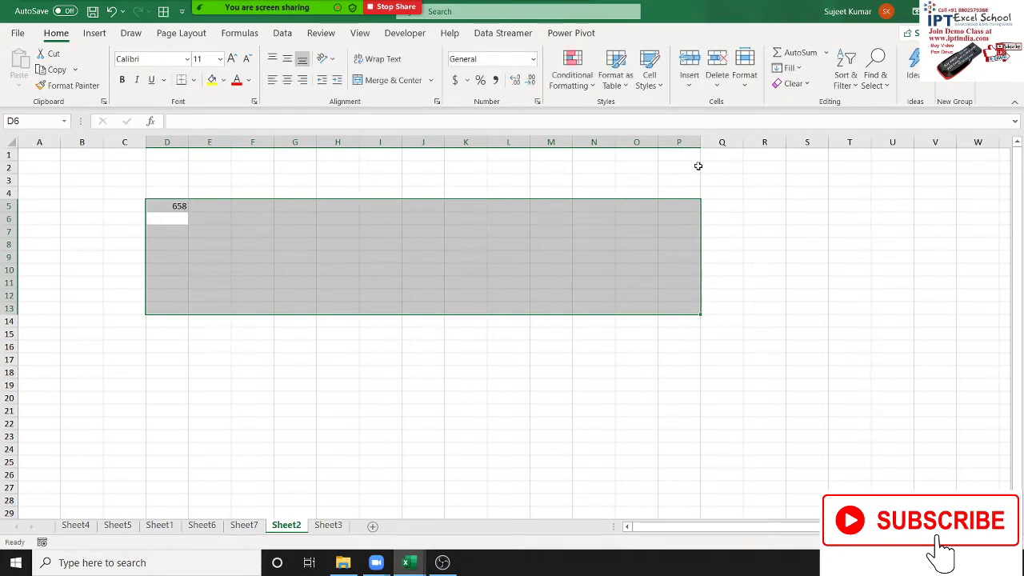
{"action": "type", "text": "352"}
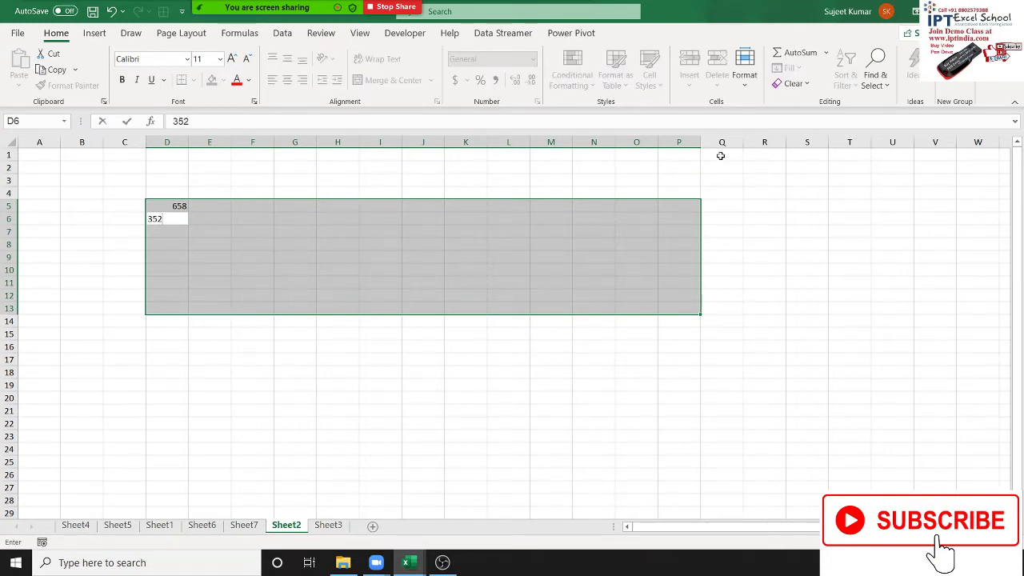
{"action": "key", "text": "ctrl+Return"}
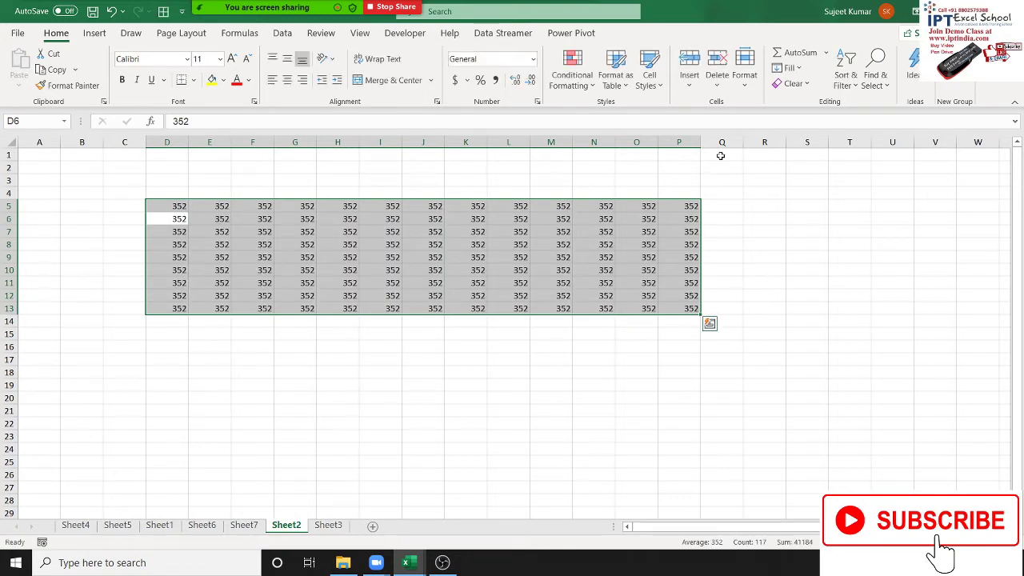
{"action": "left_click", "coordinate": [253, 528], "text": "ctrl"}
{"action": "left_click", "coordinate": [254, 528]}
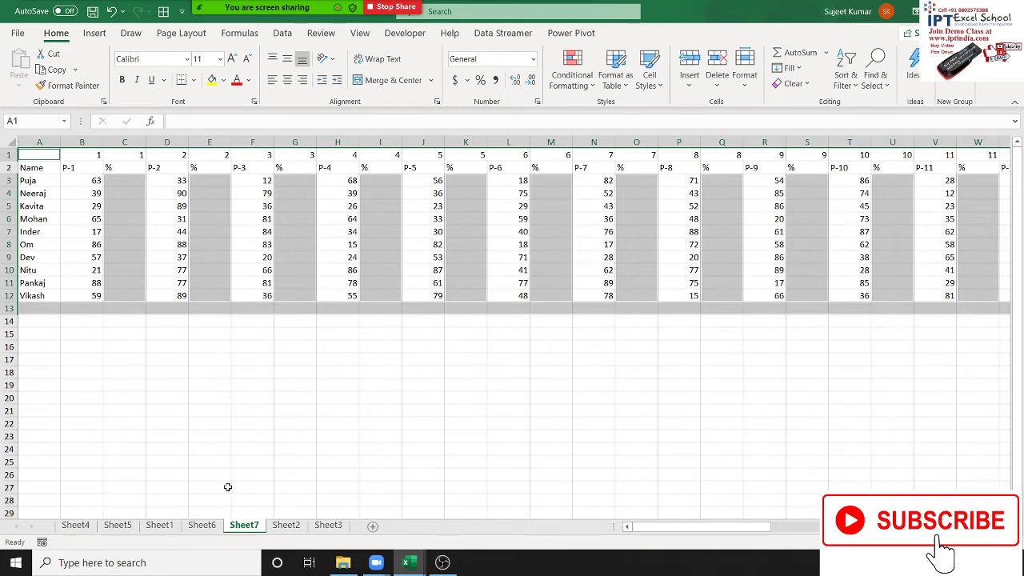
Step: Fill all selected % cells with =B3/70 so each shows its score divided by 70
{"action": "key", "text": "Return"}
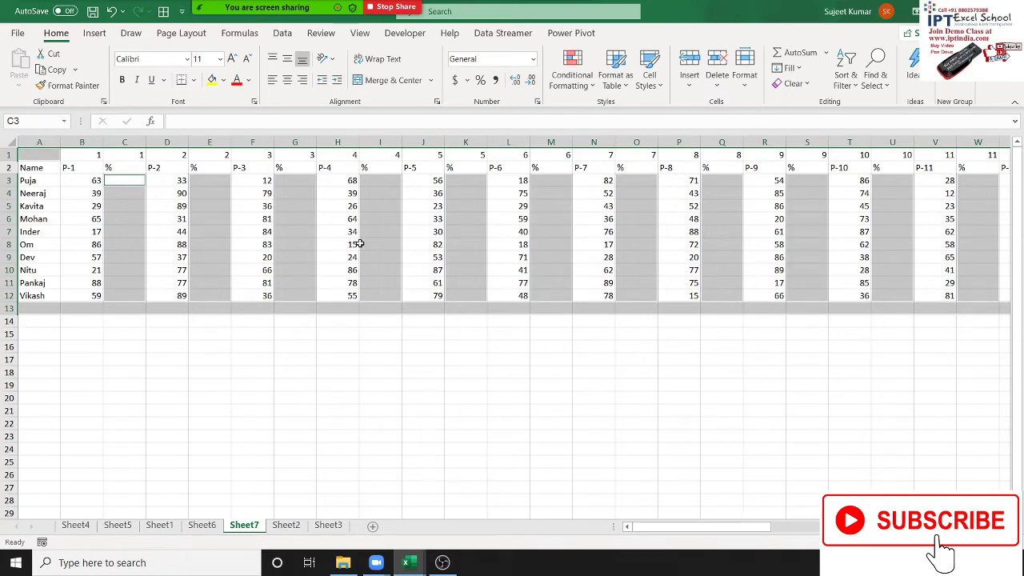
{"action": "type", "text": "="}
{"action": "key", "text": "Left"}
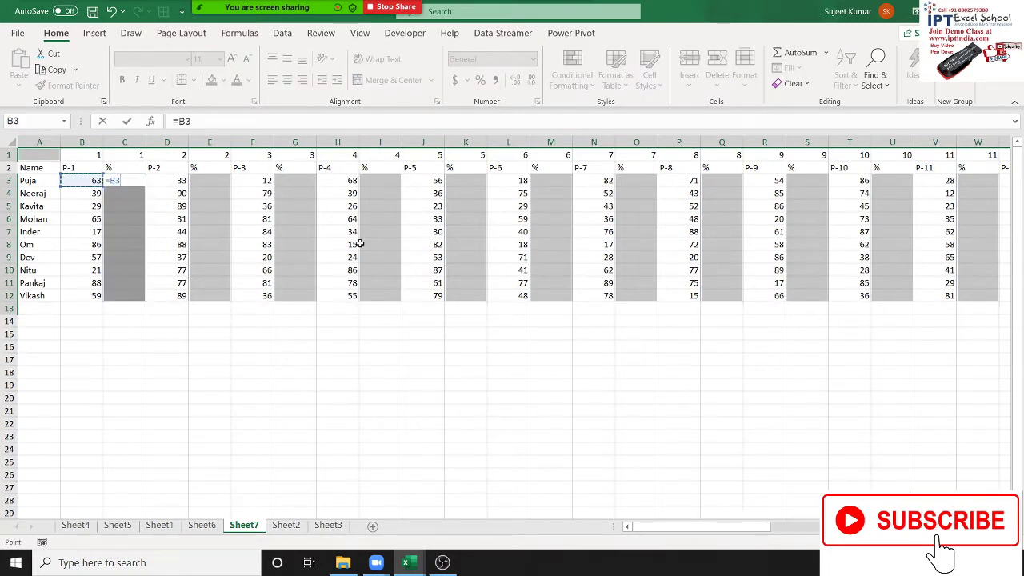
{"action": "type", "text": "/70"}
{"action": "key", "text": "ctrl+Return"}
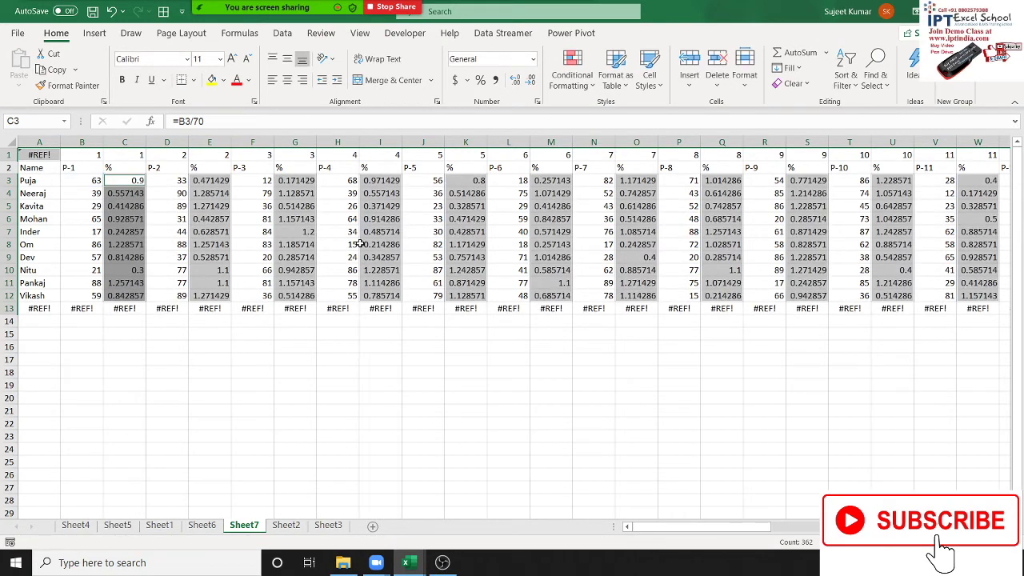
Step: Format the % columns as percentages and delete the numbered top row
{"action": "left_click", "coordinate": [480, 80]}
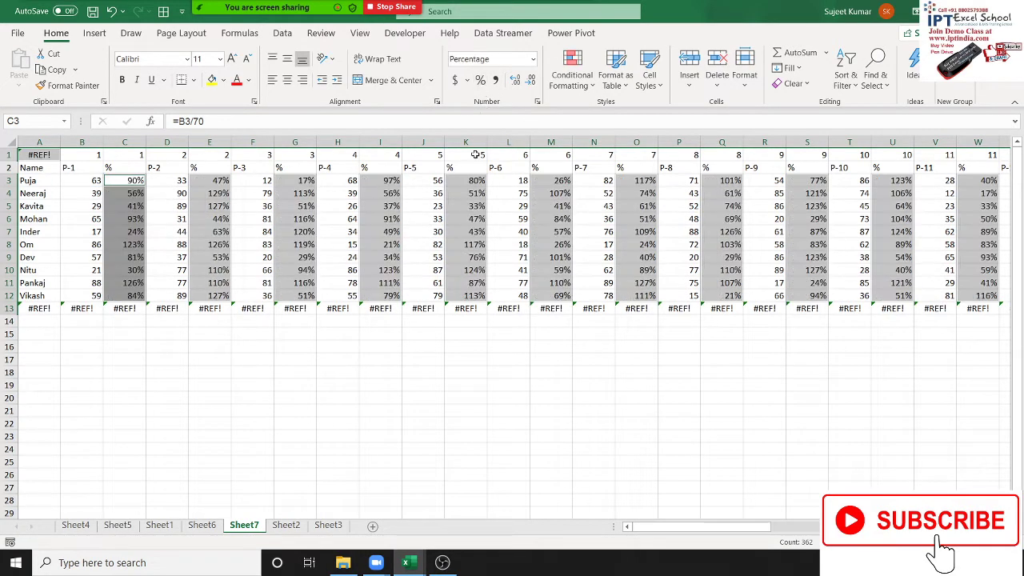
{"action": "left_click", "coordinate": [424, 282]}
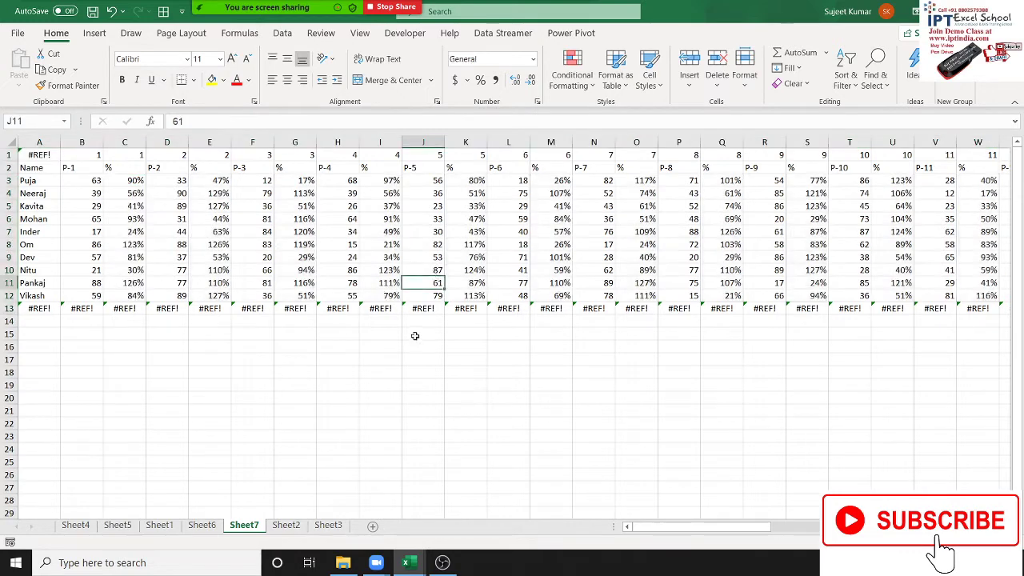
{"action": "left_click", "coordinate": [7, 154]}
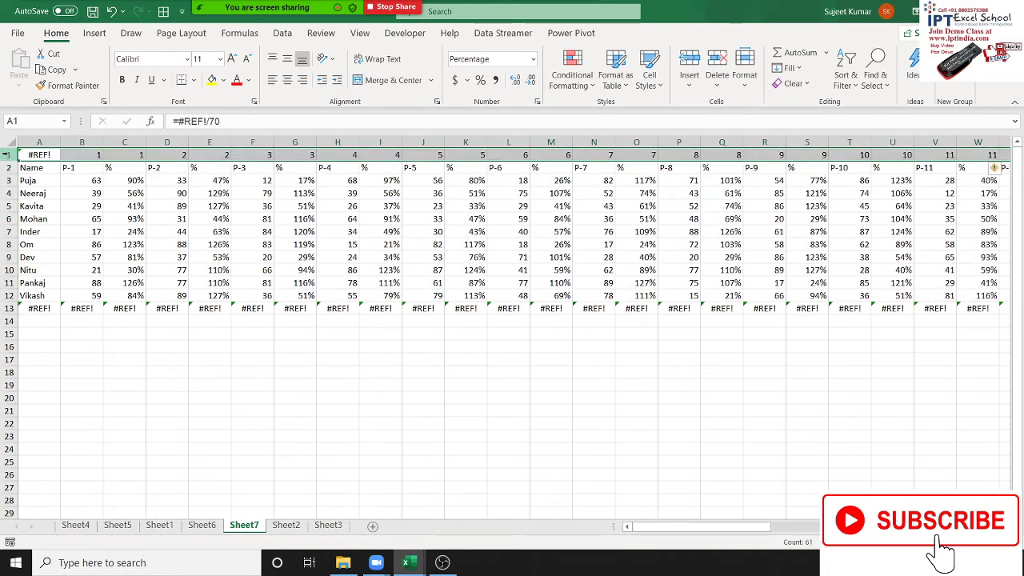
{"action": "key", "text": "ctrl+minus"}
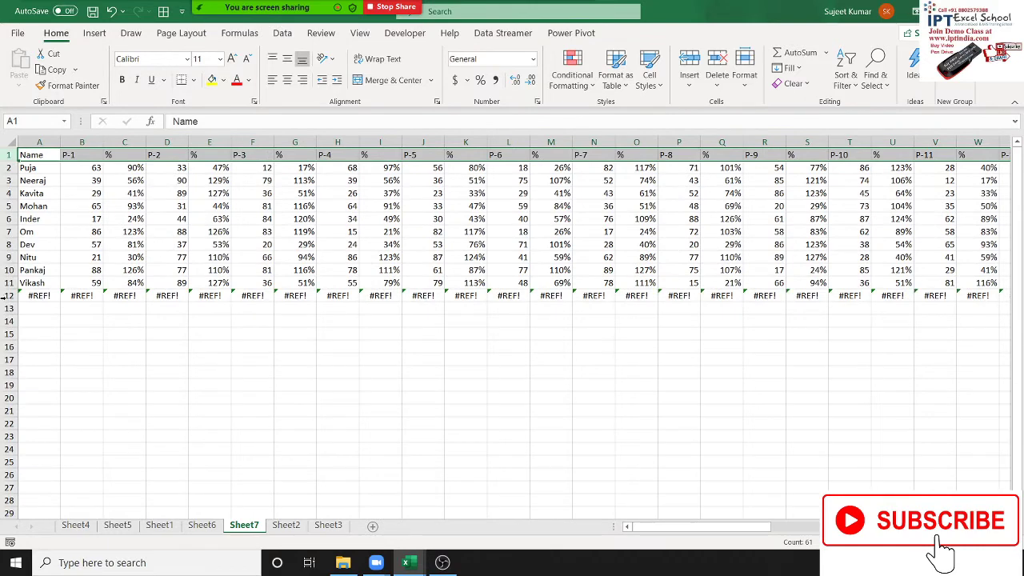
Step: Delete the #REF! error row and return to the top-left of the table
{"action": "left_click", "coordinate": [8, 296]}
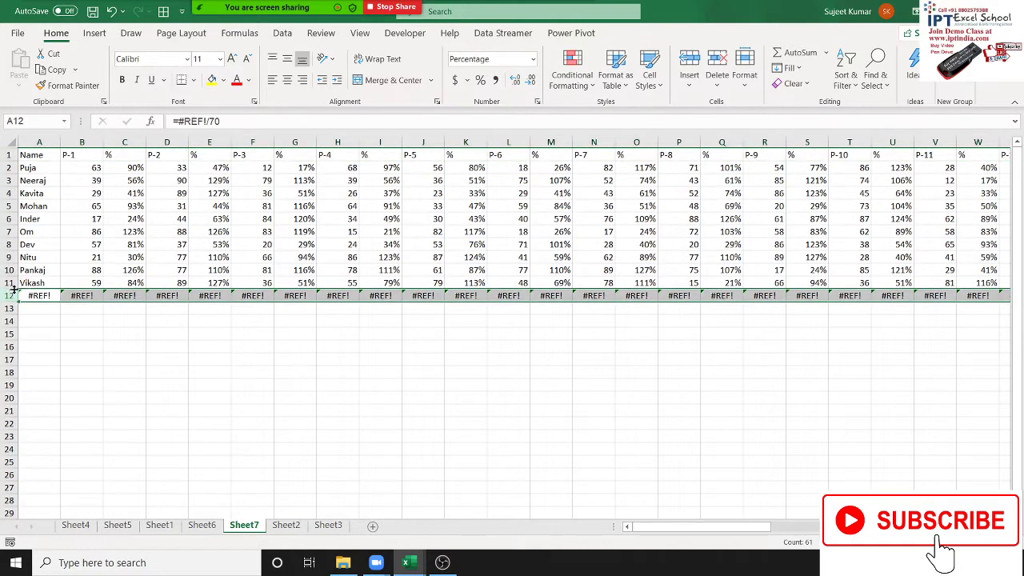
{"action": "key", "text": "ctrl+minus"}
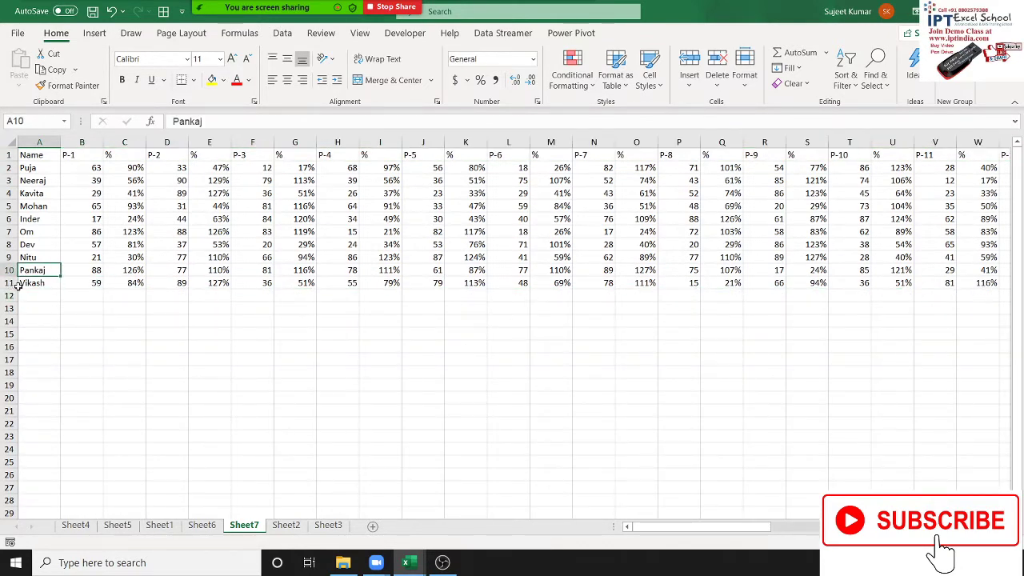
{"action": "key", "text": "Up"}
{"action": "key", "text": "Up"}
{"action": "key", "text": "ctrl+Right"}
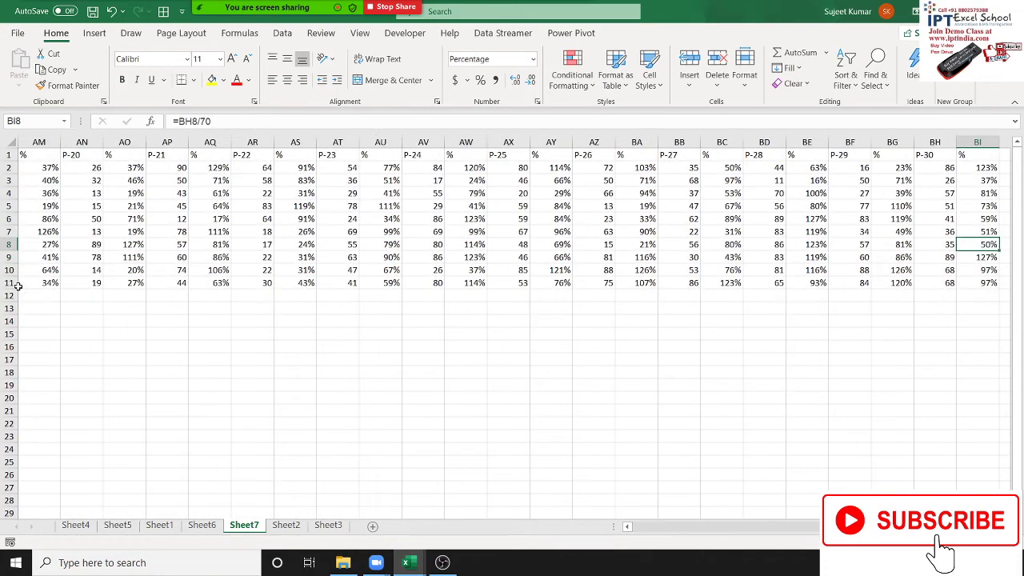
{"action": "key", "text": "Right"}
{"action": "key", "text": "Right"}
{"action": "key", "text": "Left"}
{"action": "key", "text": "Left"}
{"action": "key", "text": "Left"}
{"action": "key", "text": "Left"}
{"action": "key", "text": "Left"}
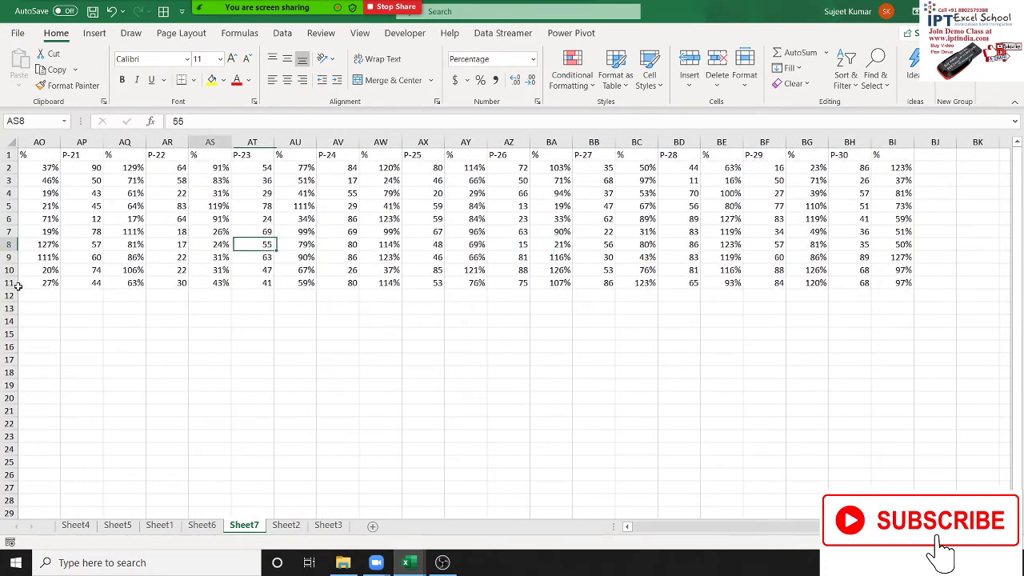
{"action": "key", "text": "Left"}
{"action": "key", "text": "Left"}
{"action": "key", "text": "Left"}
{"action": "key", "text": "Left"}
{"action": "key", "text": "Left"}
{"action": "key", "text": "Left"}
{"action": "key", "text": "Left"}
{"action": "key", "text": "Left"}
{"action": "key", "text": "Left"}
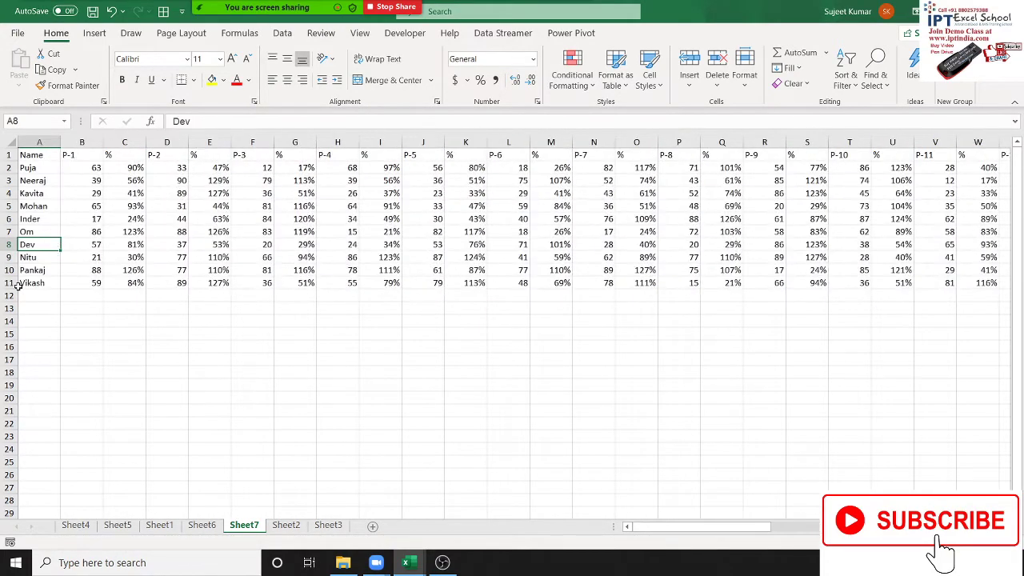
{"action": "key", "text": "ctrl+Up"}
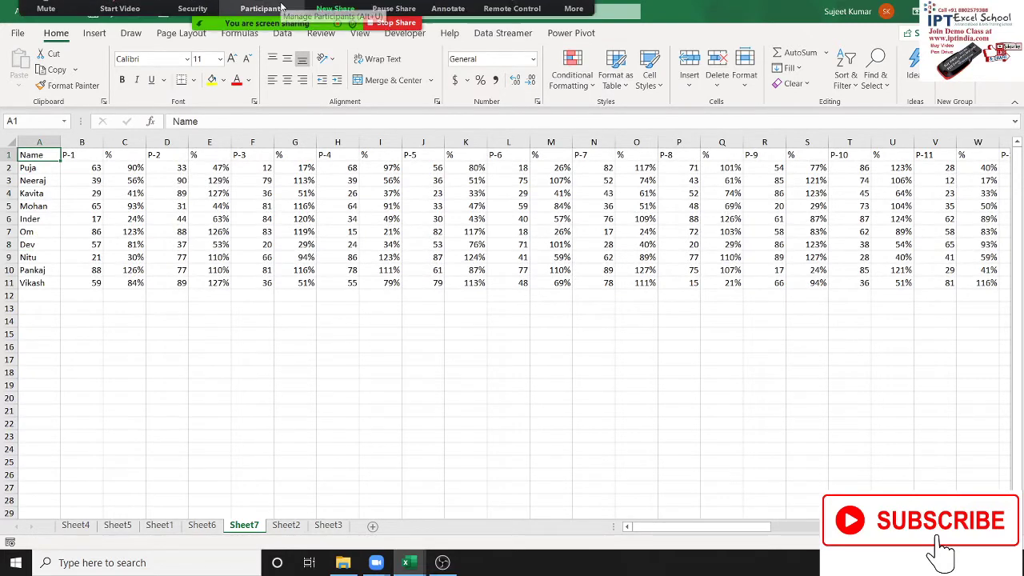
{"action": "left_click", "coordinate": [276, 15]}
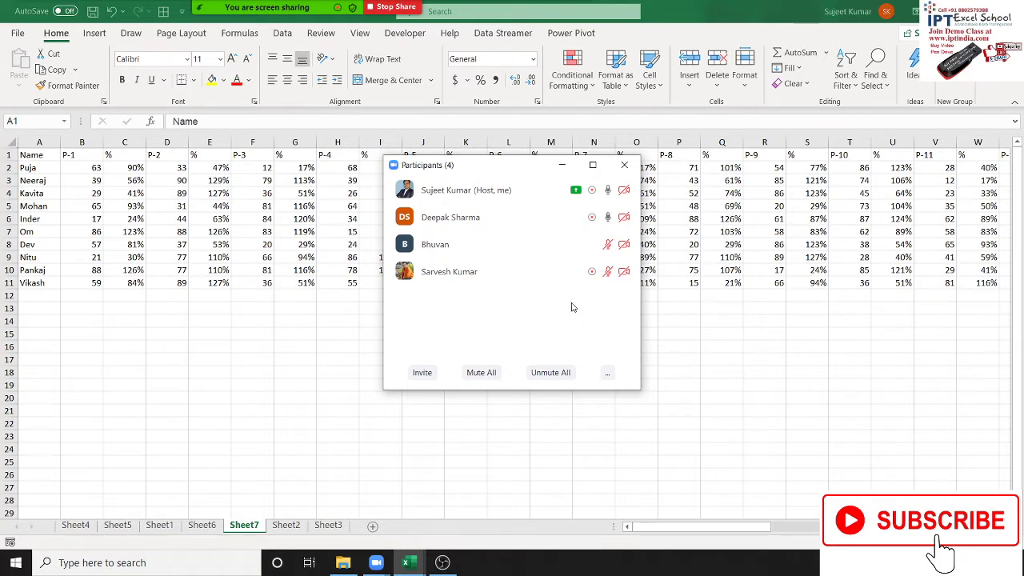
{"action": "mouse_move", "coordinate": [480, 244]}
{"action": "left_click", "coordinate": [608, 244]}
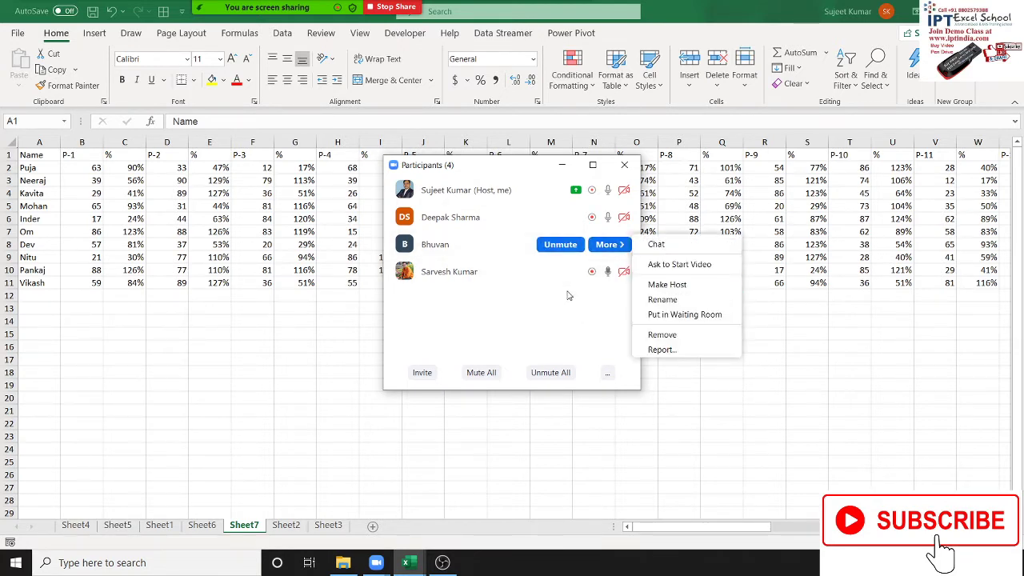
{"action": "left_click", "coordinate": [538, 312]}
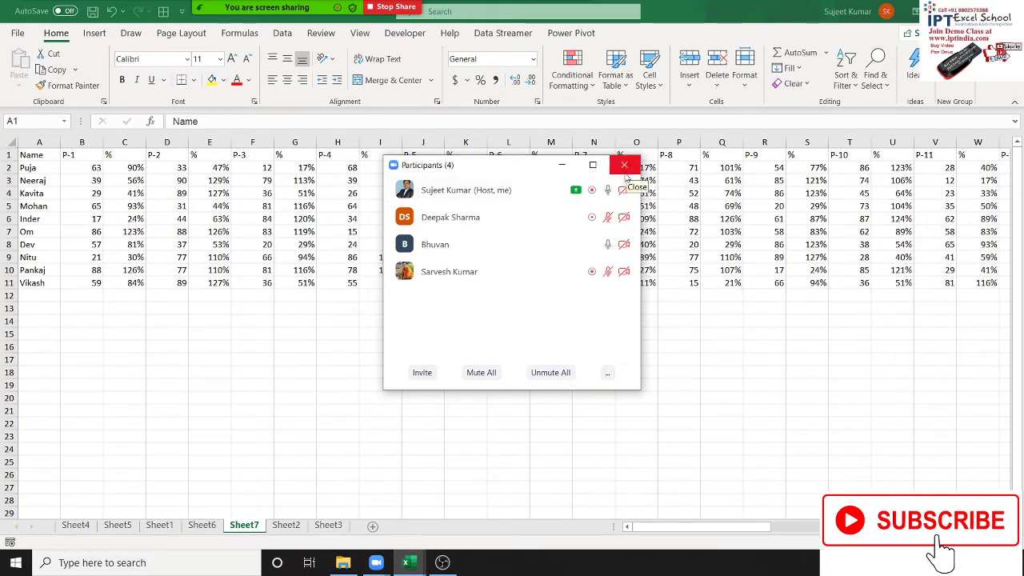
{"action": "left_click", "coordinate": [627, 174]}
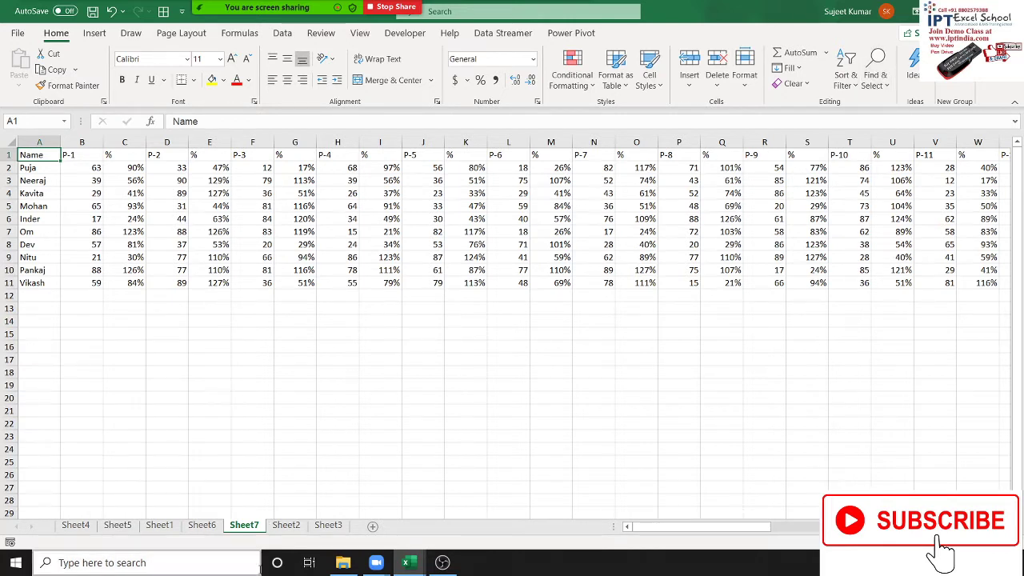
Step: Select the score block D2:M9, then pick cell O6 inside the data
{"action": "left_click", "coordinate": [510, 255]}
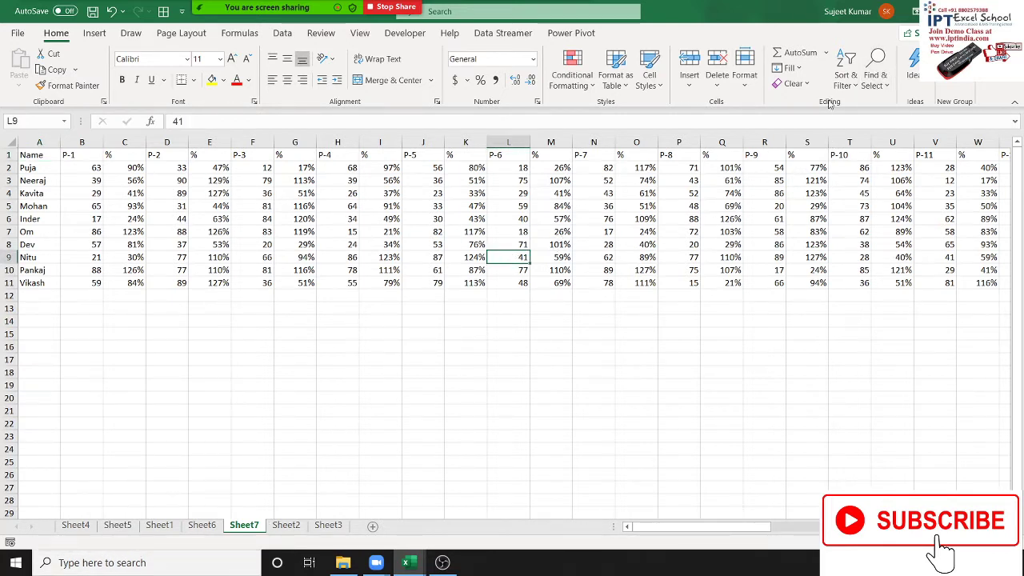
{"action": "left_click", "coordinate": [876, 80]}
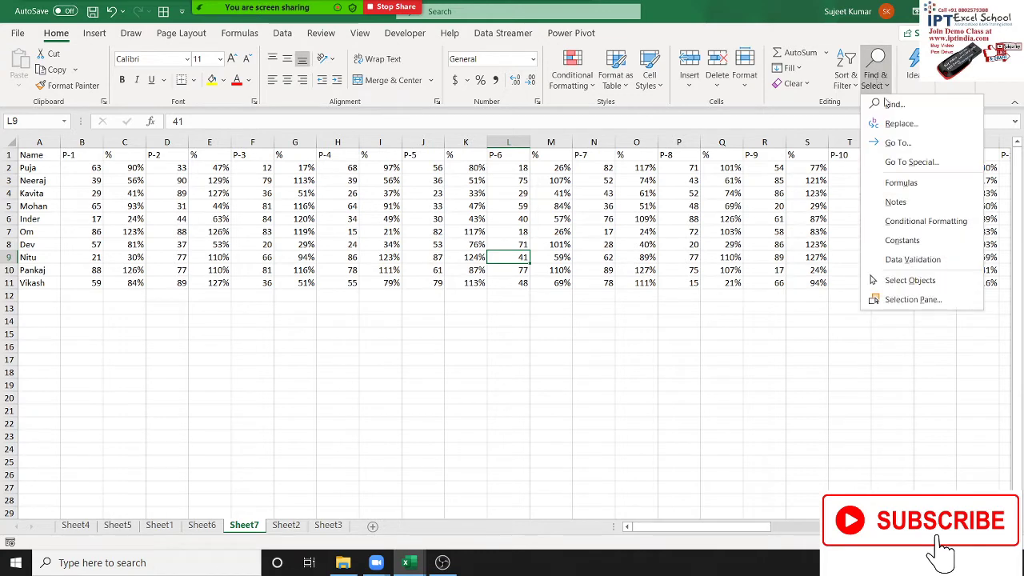
{"action": "left_click", "coordinate": [356, 174]}
{"action": "left_click_drag", "start_coordinate": [172, 167], "coordinate": [560, 256]}
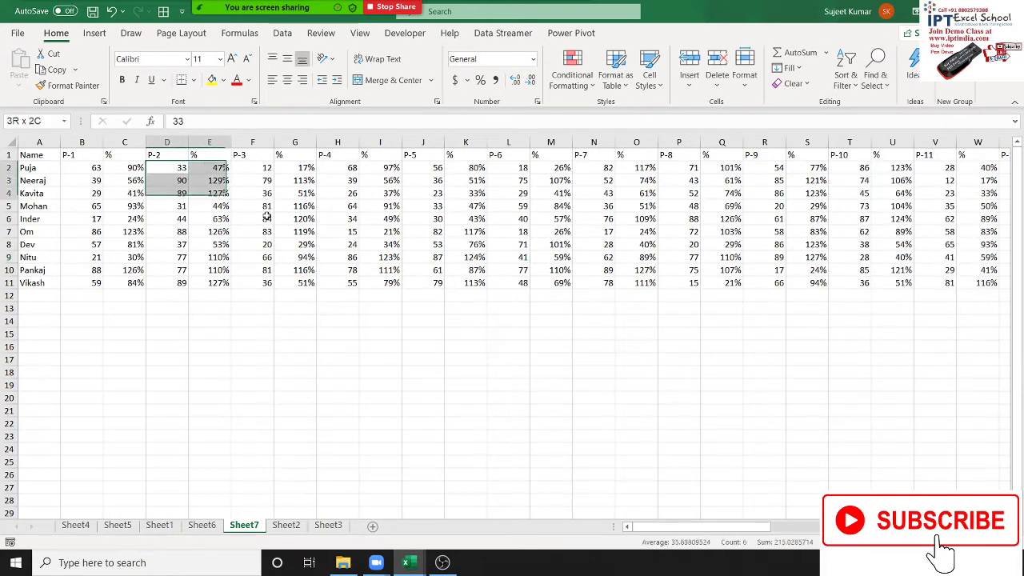
{"action": "left_click", "coordinate": [622, 220]}
Step: Use Go To Special to select constants only, excluding numbers, logicals and errors
{"action": "left_click", "coordinate": [875, 80]}
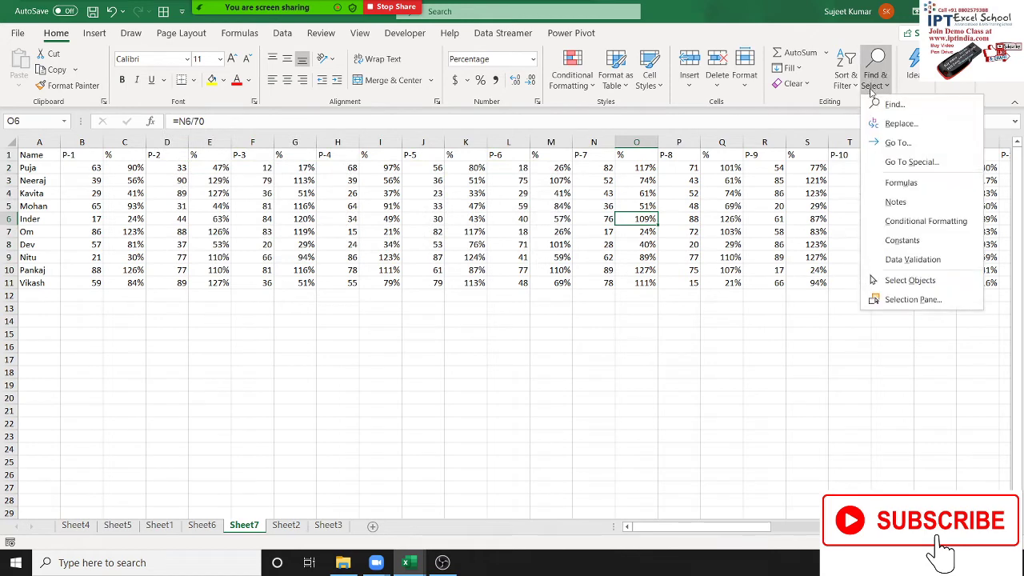
{"action": "left_click", "coordinate": [906, 162]}
{"action": "left_click_drag", "start_coordinate": [552, 126], "coordinate": [549, 156]}
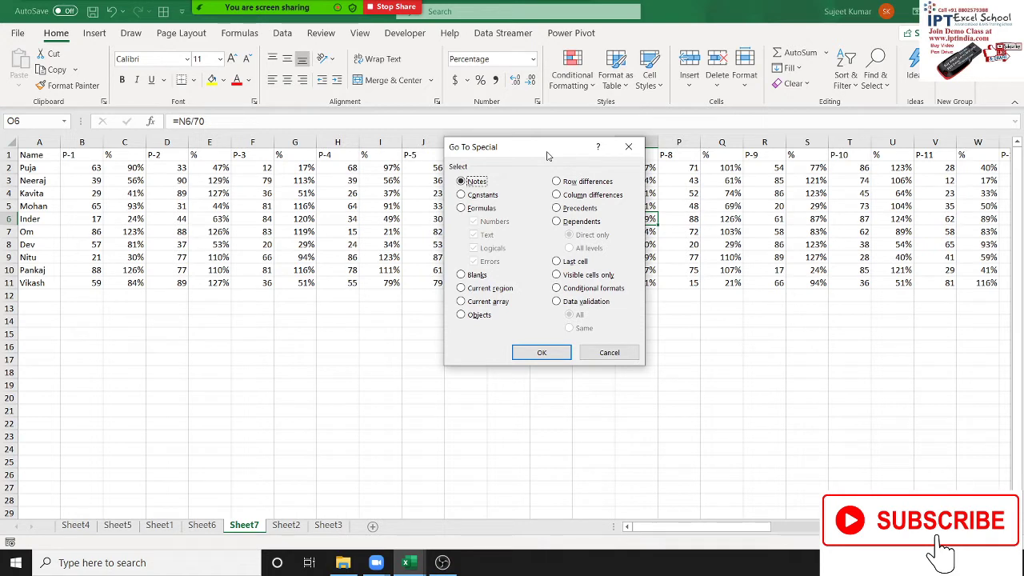
{"action": "left_click", "coordinate": [461, 195]}
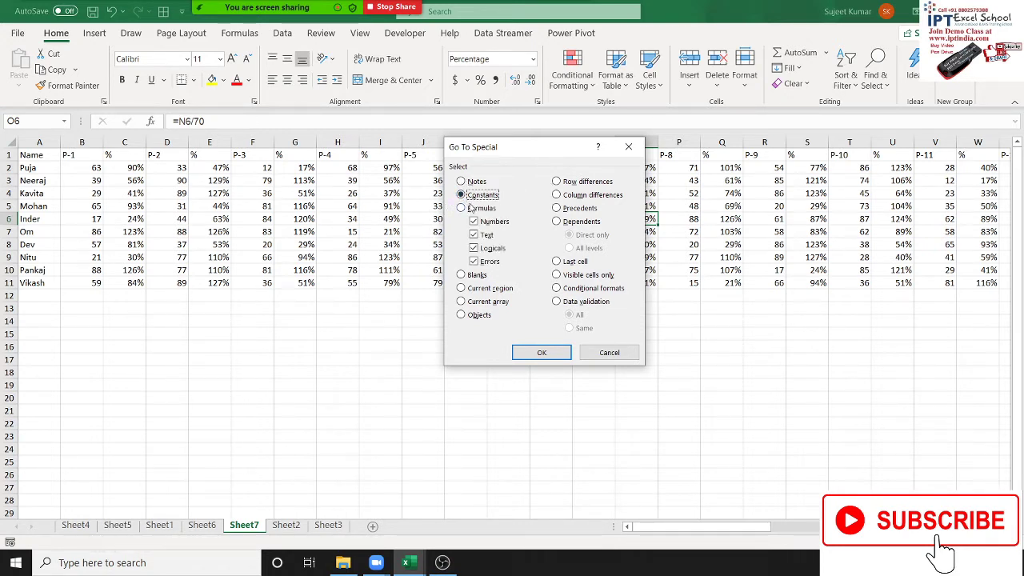
{"action": "left_click", "coordinate": [474, 221]}
{"action": "left_click", "coordinate": [474, 248]}
{"action": "left_click", "coordinate": [474, 262]}
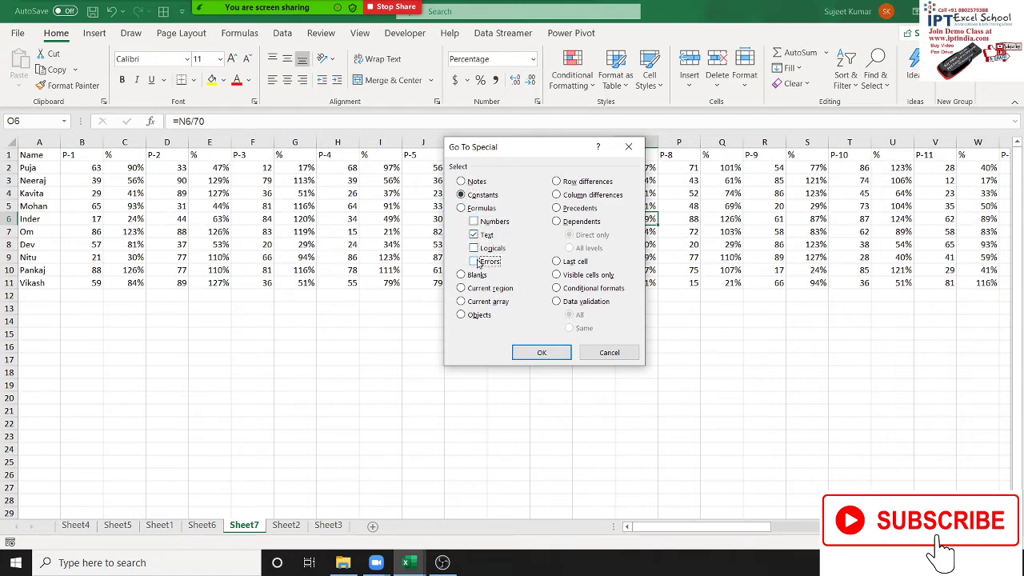
{"action": "left_click", "coordinate": [541, 353]}
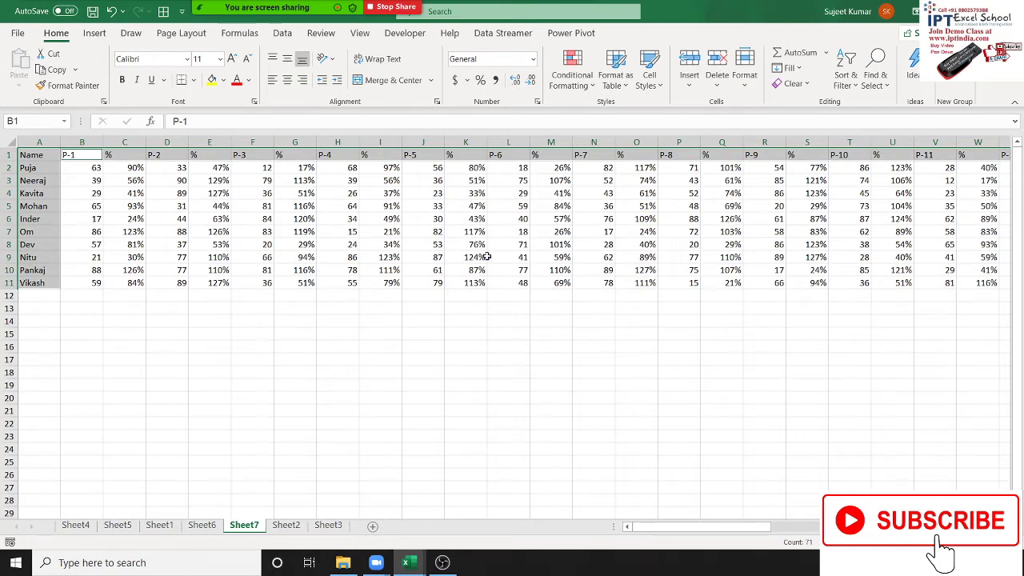
Step: Use Go To Special to select only formula cells with numeric results
{"action": "left_click", "coordinate": [520, 248]}
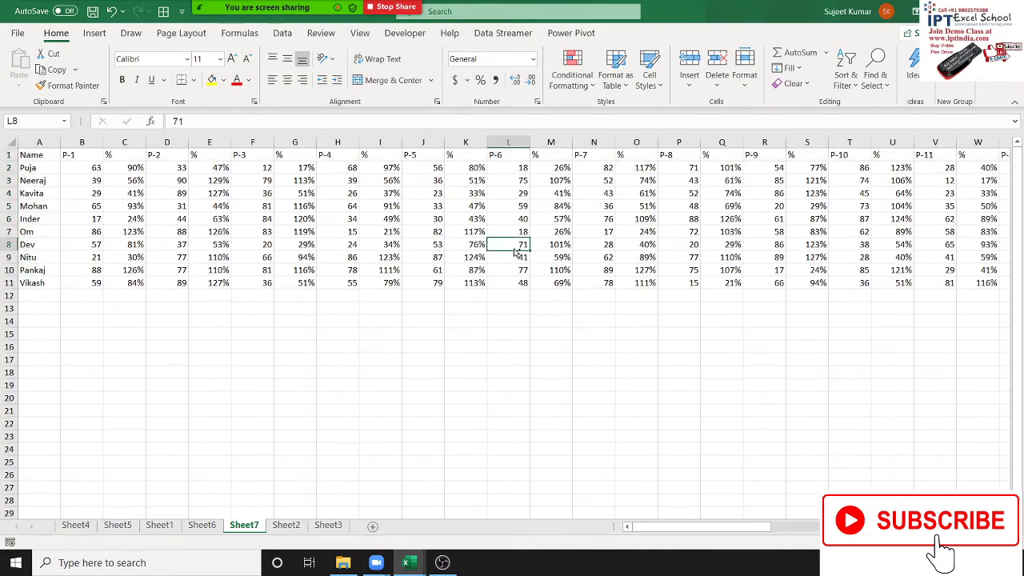
{"action": "key", "text": "ctrl+g"}
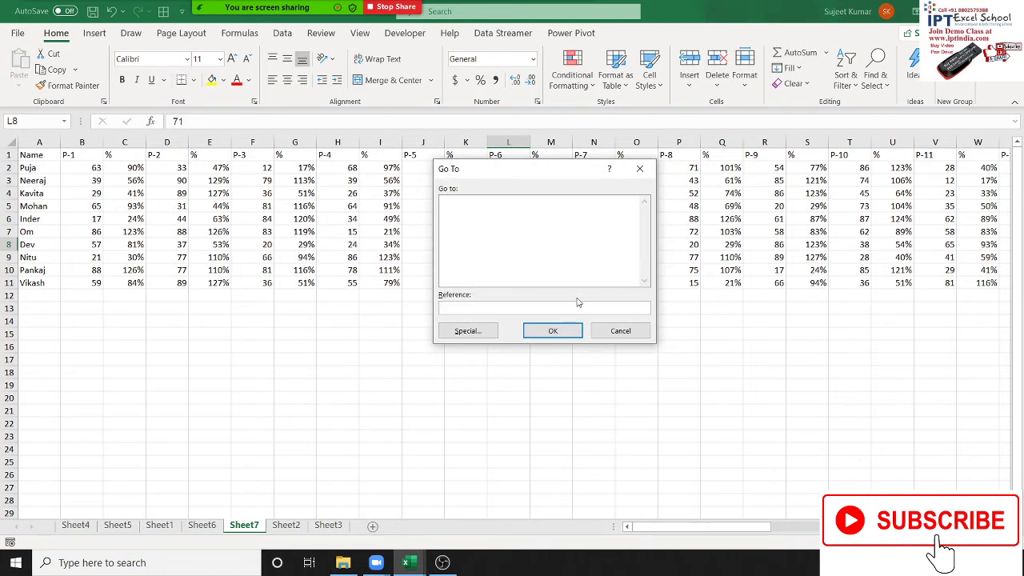
{"action": "key", "text": "Escape"}
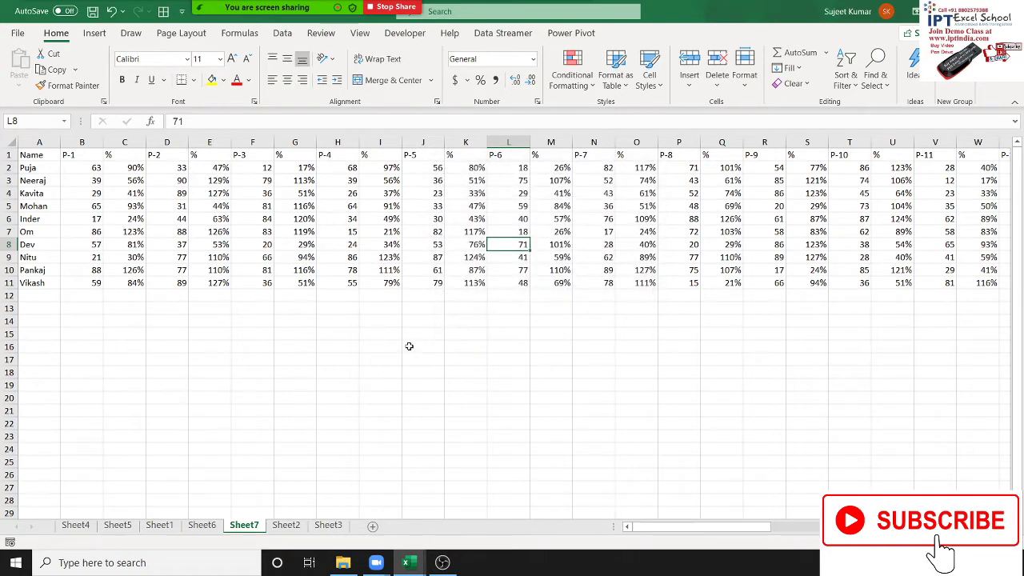
{"action": "key", "text": "ctrl+g"}
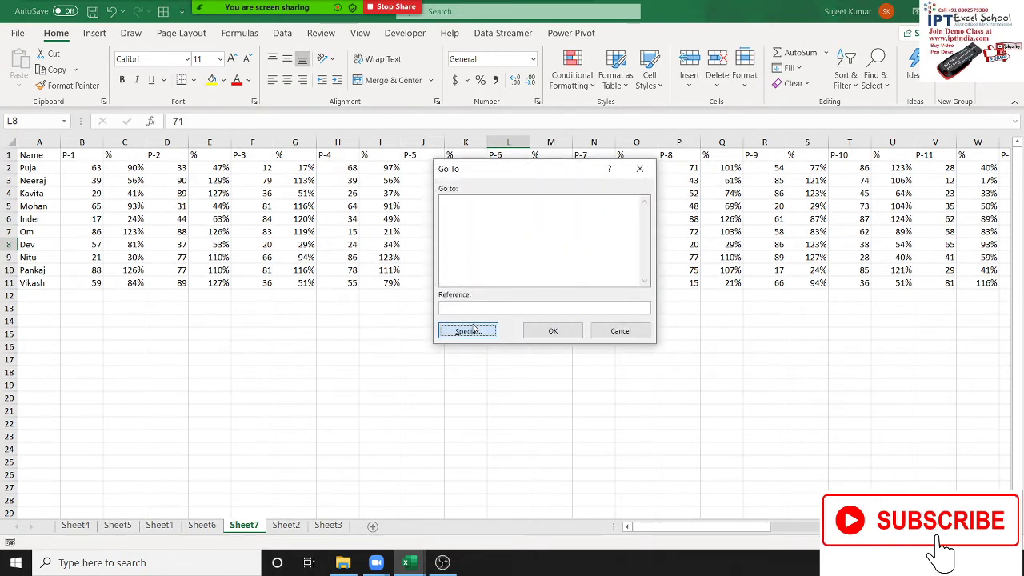
{"action": "left_click", "coordinate": [472, 330]}
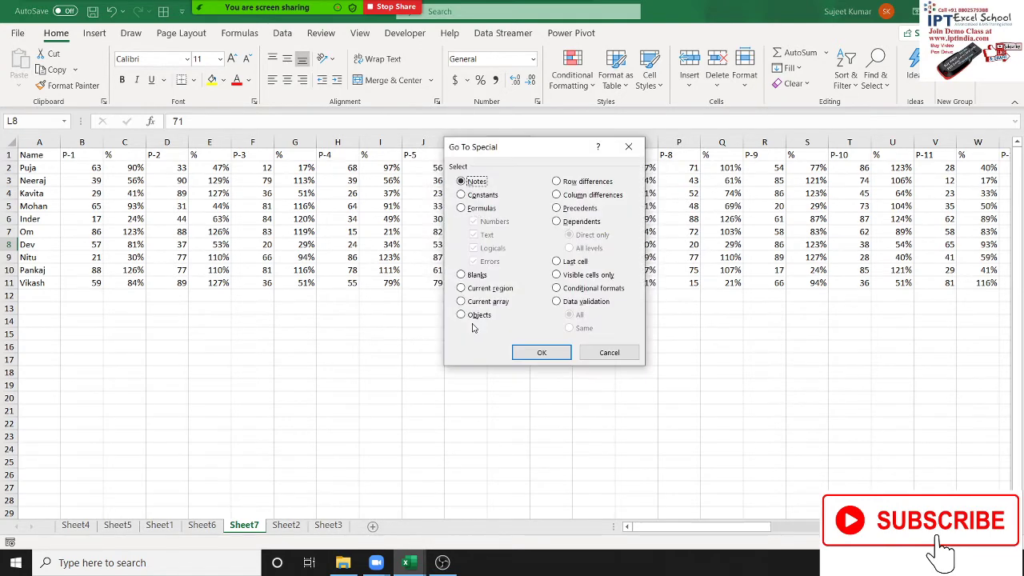
{"action": "left_click", "coordinate": [460, 209]}
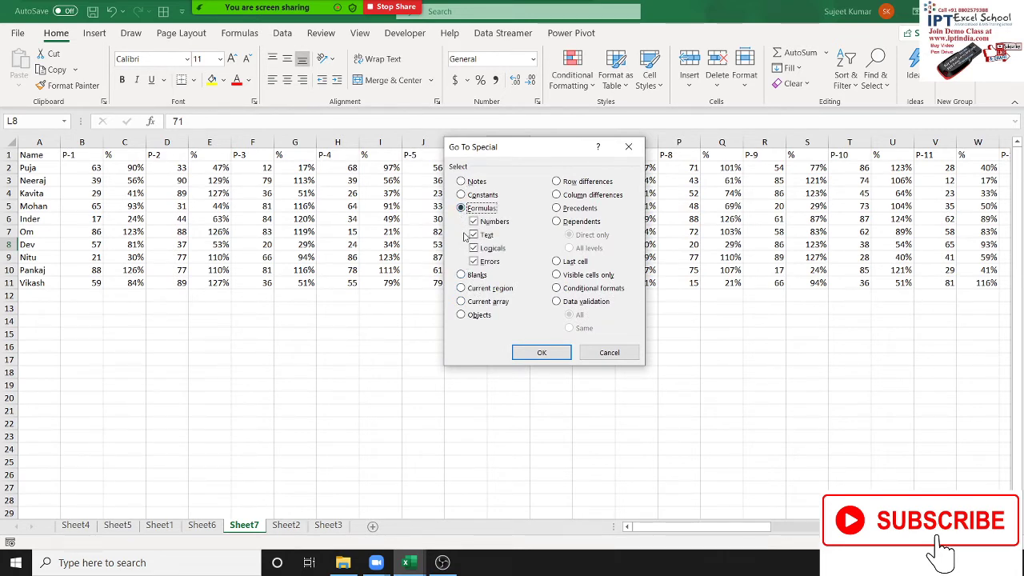
{"action": "left_click", "coordinate": [475, 235]}
{"action": "left_click", "coordinate": [475, 249]}
{"action": "left_click", "coordinate": [477, 262]}
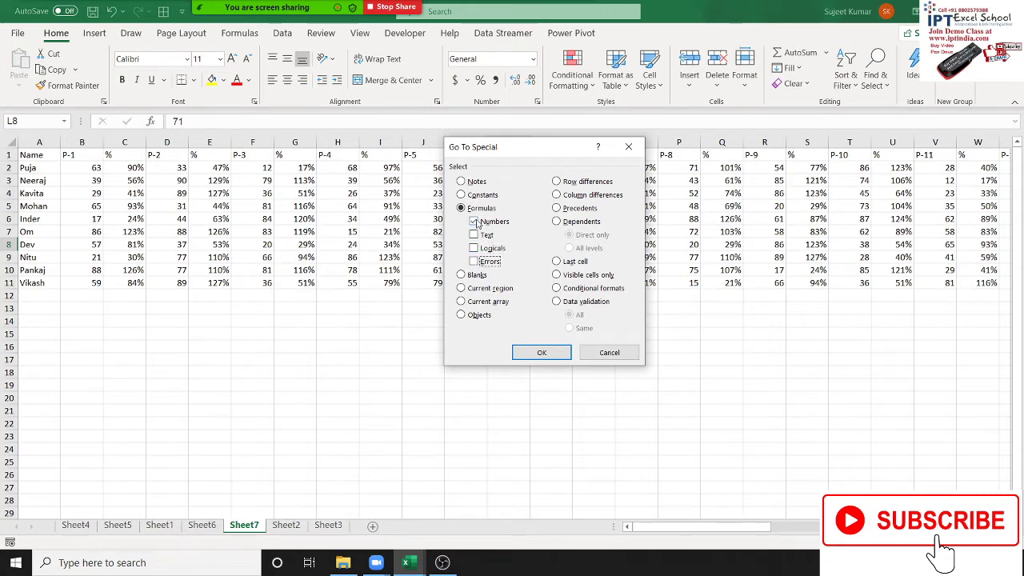
{"action": "left_click", "coordinate": [541, 352]}
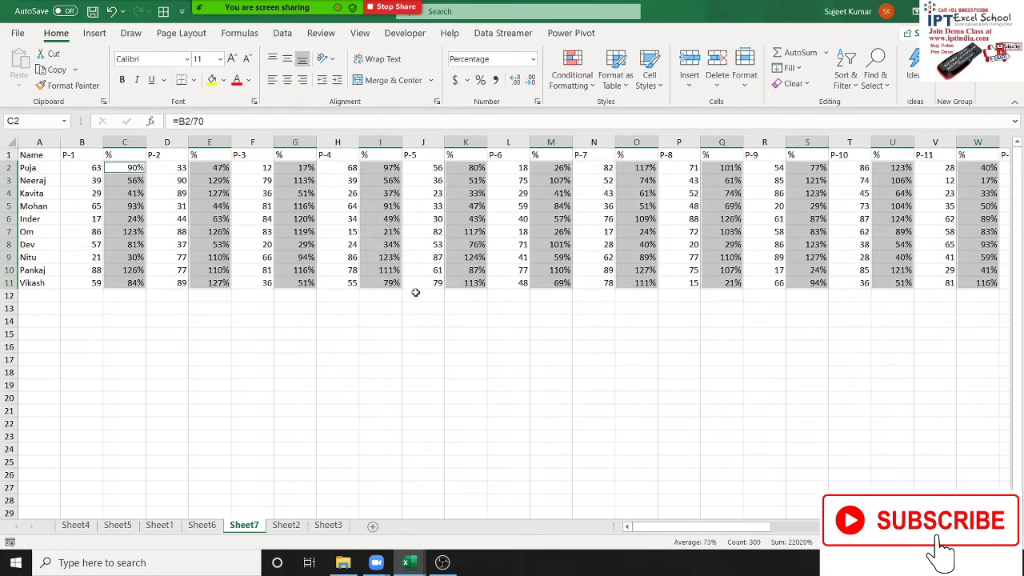
Step: Select cell H5, reopen Go To Special, and cancel it without applying
{"action": "left_click", "coordinate": [328, 206]}
{"action": "key", "text": "ctrl+g"}
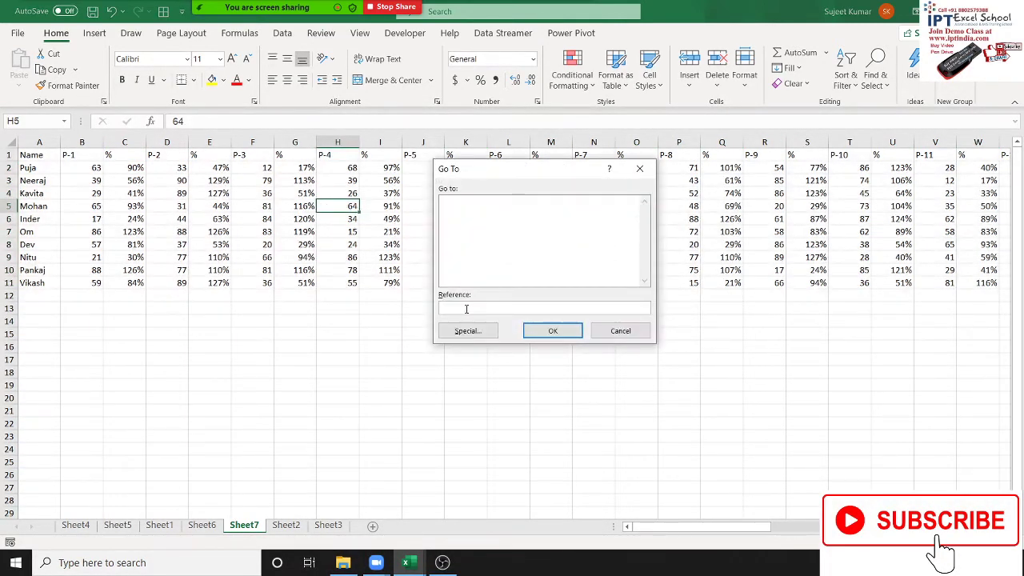
{"action": "left_click", "coordinate": [469, 328]}
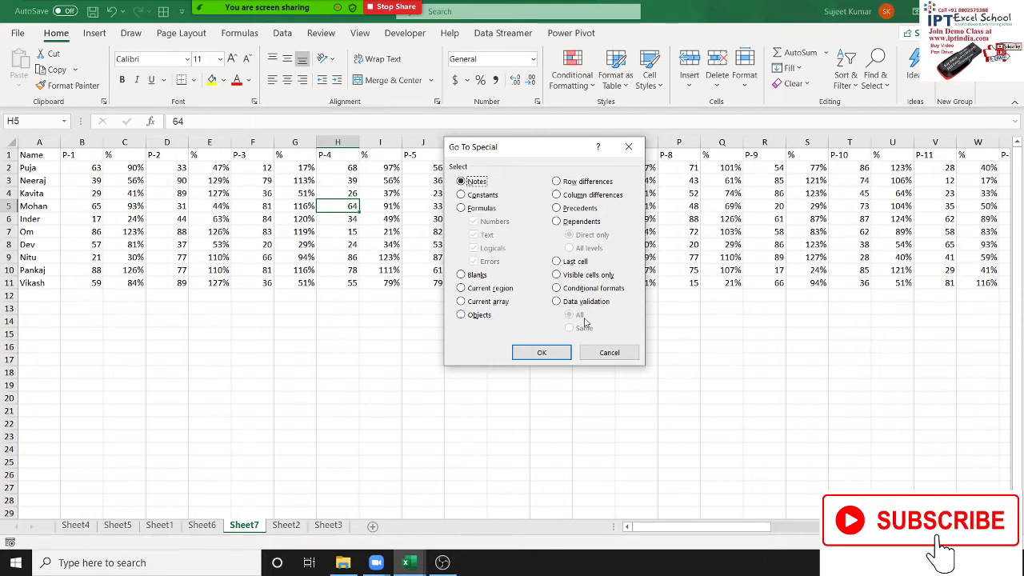
{"action": "left_click", "coordinate": [616, 354]}
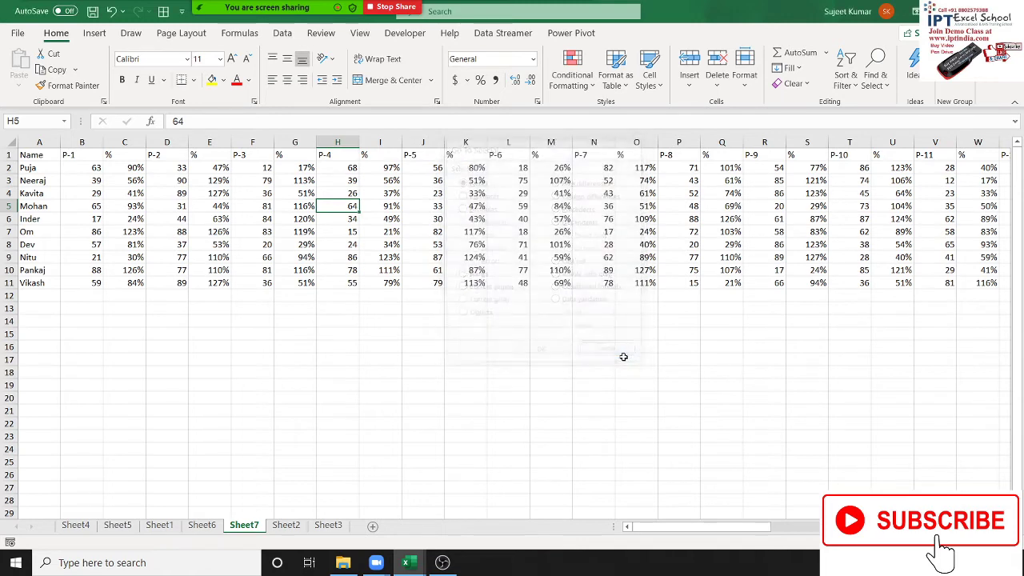
Step: On Sheet1, turn on AutoFilter for the sales table headers
{"action": "left_click", "coordinate": [165, 525]}
{"action": "left_click", "coordinate": [336, 236]}
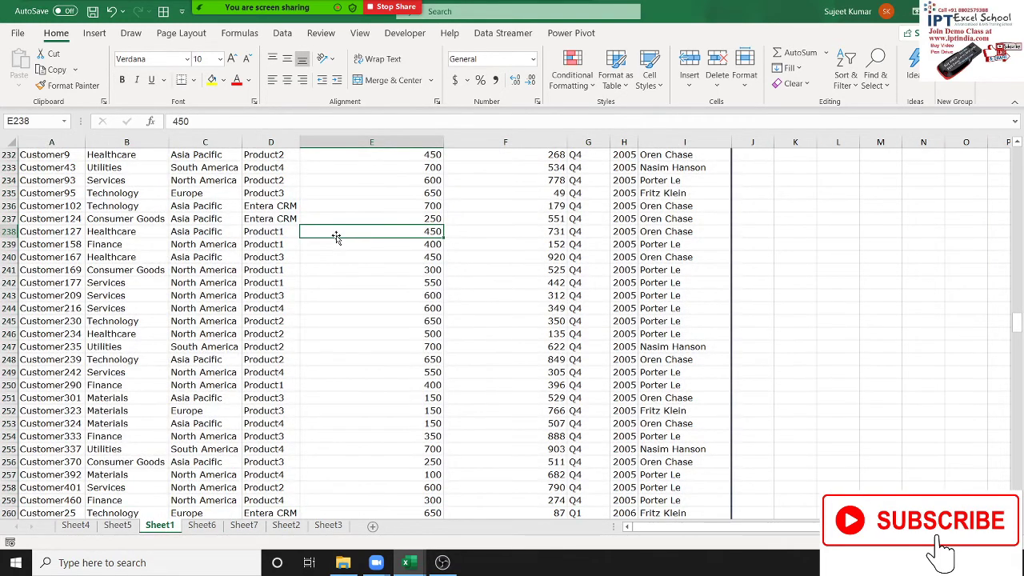
{"action": "key", "text": "ctrl+Up"}
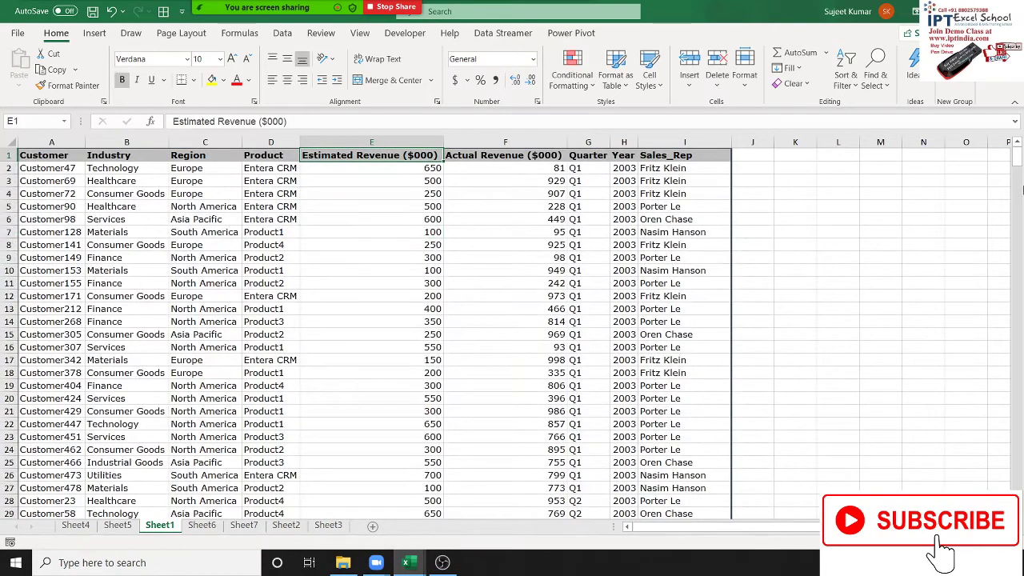
{"action": "left_click", "coordinate": [846, 80]}
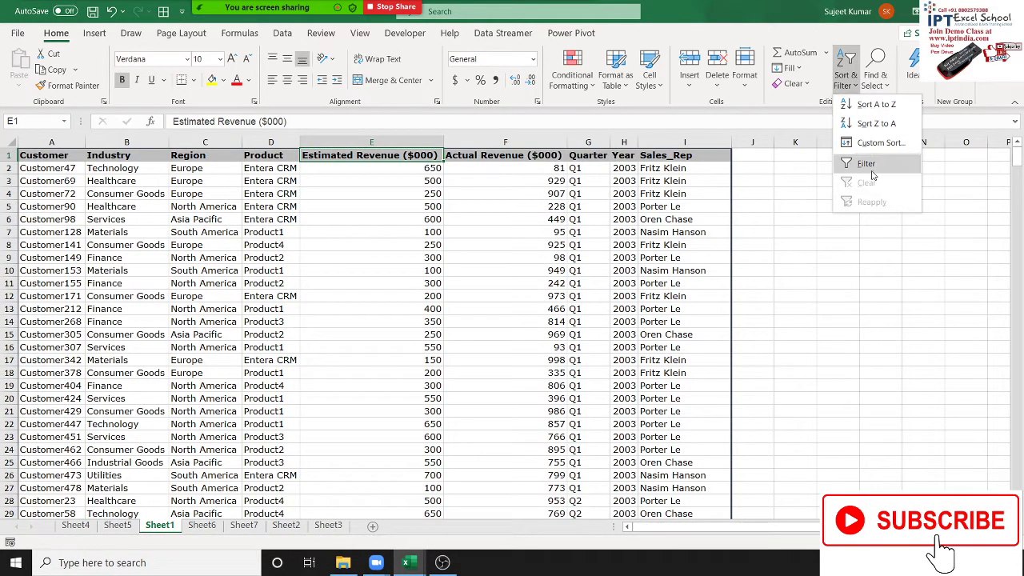
{"action": "left_click", "coordinate": [280, 258]}
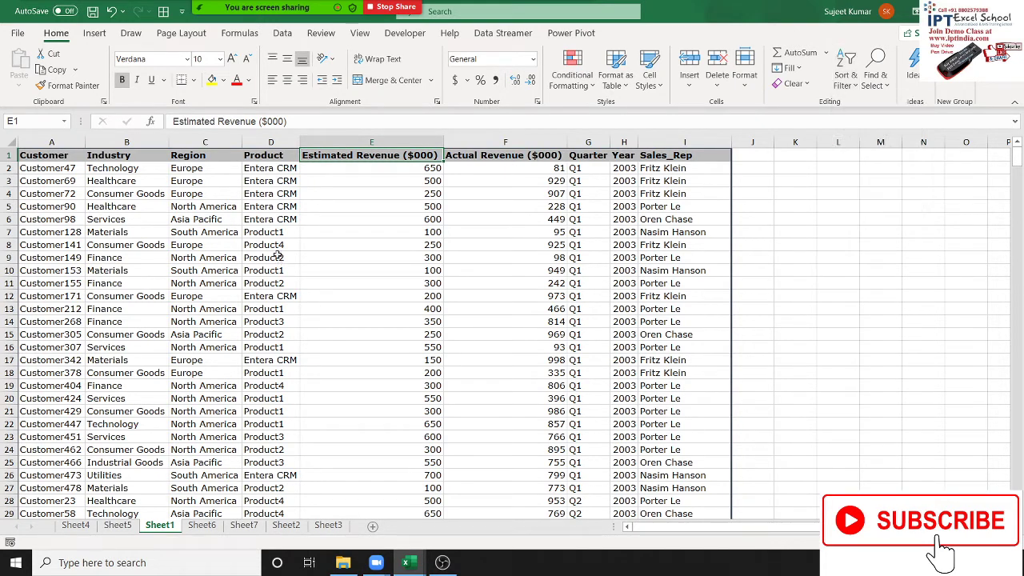
{"action": "left_click", "coordinate": [336, 206]}
{"action": "left_click", "coordinate": [336, 233]}
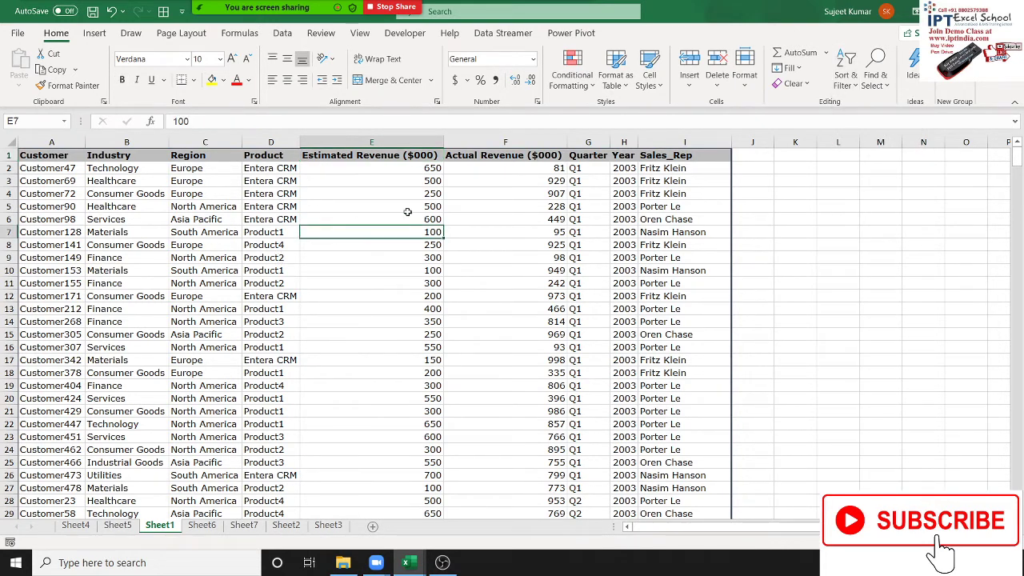
{"action": "left_click", "coordinate": [529, 152]}
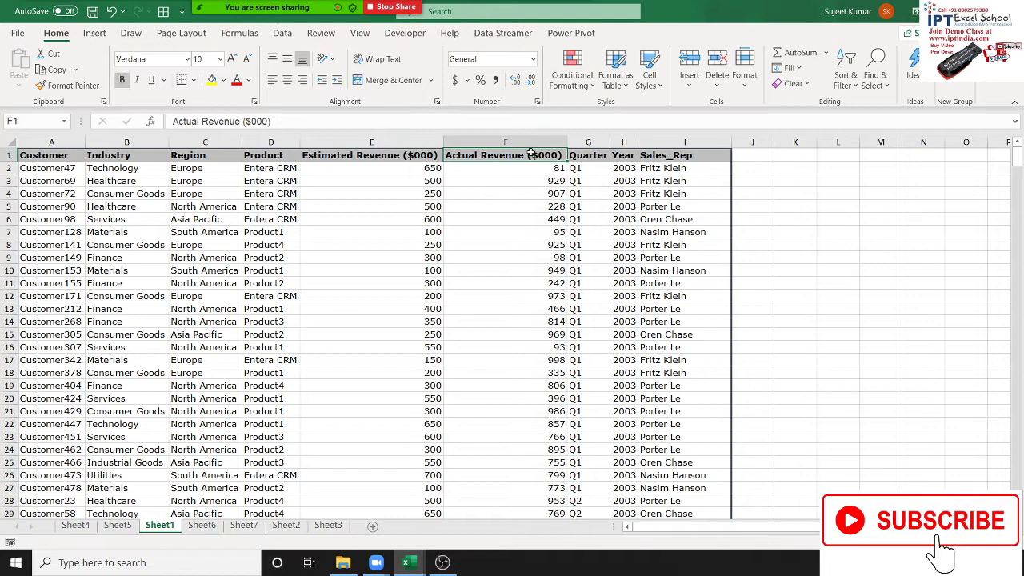
{"action": "left_click", "coordinate": [846, 78]}
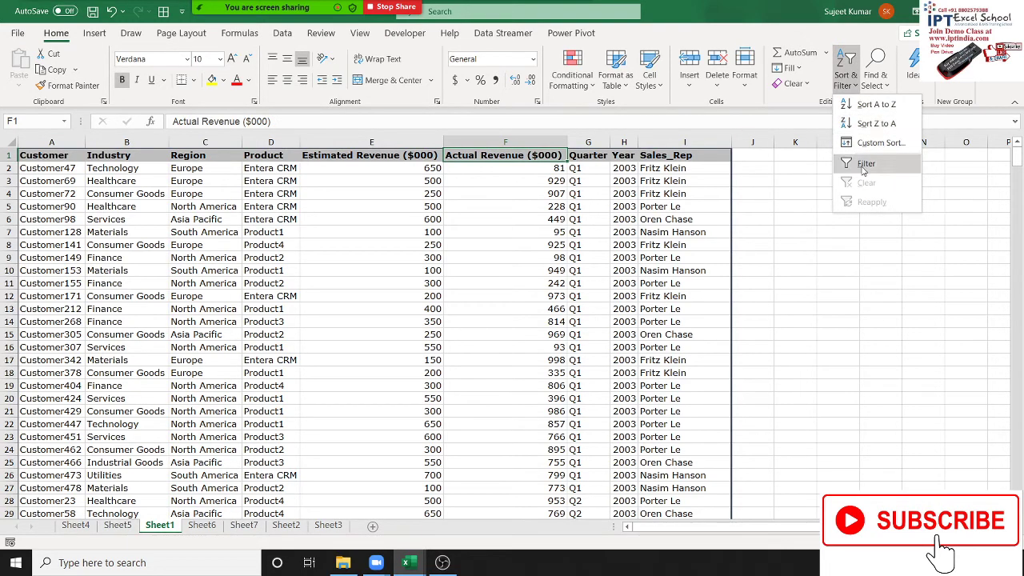
{"action": "left_click", "coordinate": [864, 164]}
{"action": "left_click", "coordinate": [542, 232]}
Step: Filter the Quarter column to show only Q1 records
{"action": "scroll", "coordinate": [540, 240], "scroll_direction": "down", "scroll_amount": 6}
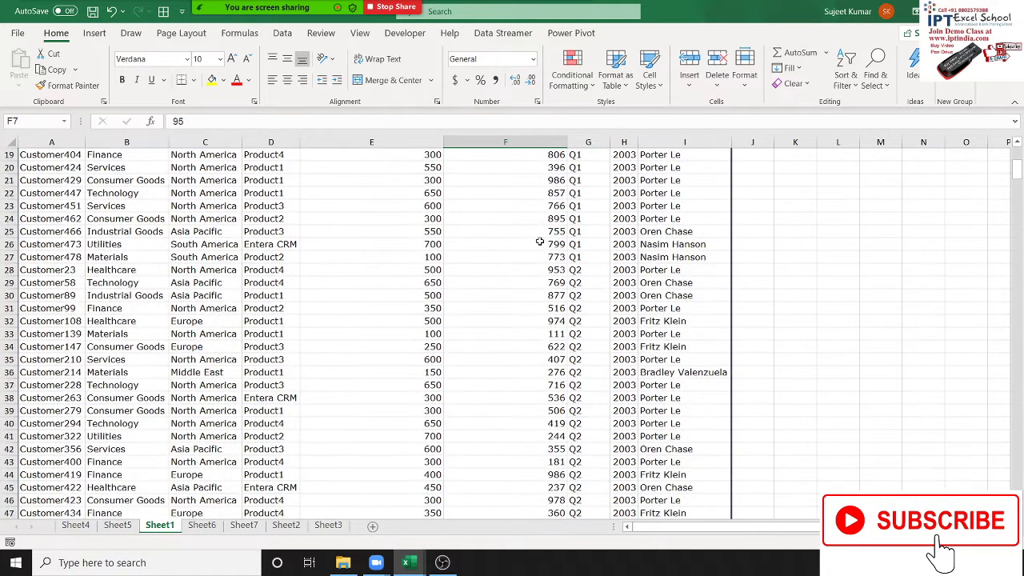
{"action": "scroll", "coordinate": [541, 241], "scroll_direction": "down", "scroll_amount": 6}
{"action": "scroll", "coordinate": [540, 240], "scroll_direction": "down", "scroll_amount": 15}
{"action": "scroll", "coordinate": [539, 235], "scroll_direction": "up", "scroll_amount": 14}
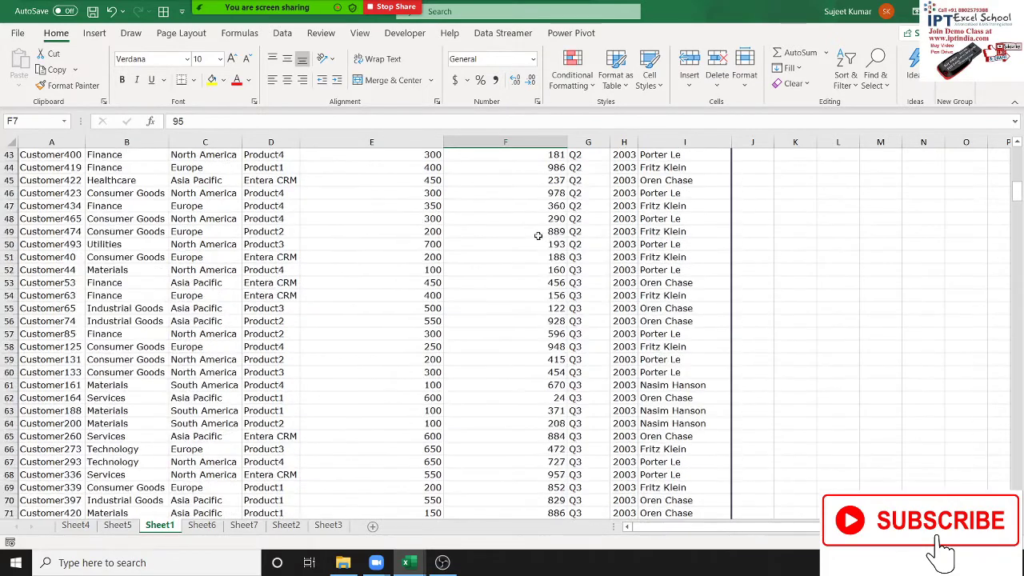
{"action": "scroll", "coordinate": [539, 235], "scroll_direction": "up", "scroll_amount": 6}
{"action": "scroll", "coordinate": [538, 235], "scroll_direction": "up", "scroll_amount": 8}
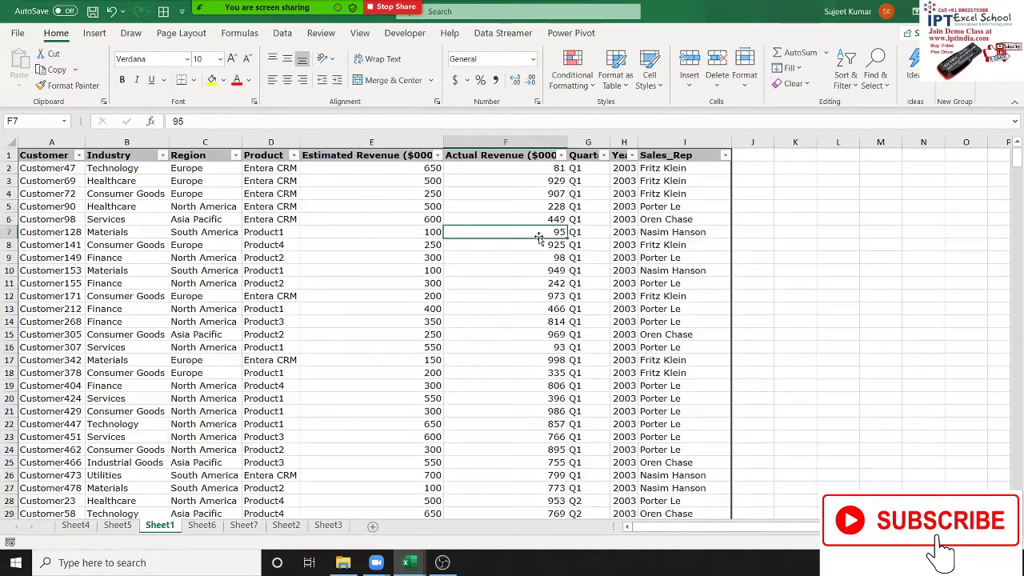
{"action": "left_click", "coordinate": [604, 155]}
{"action": "left_click", "coordinate": [468, 295]}
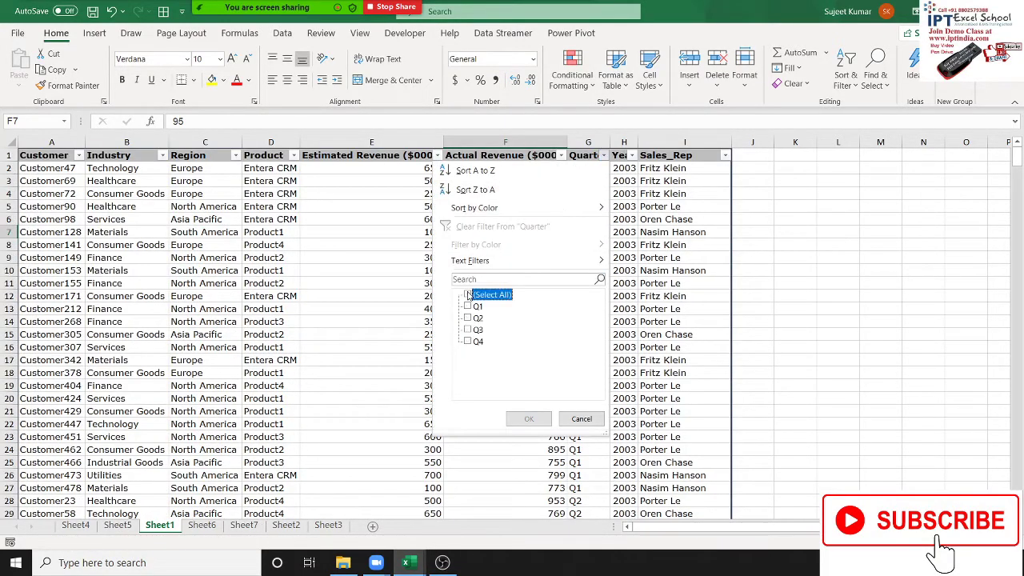
{"action": "left_click", "coordinate": [467, 307]}
{"action": "left_click", "coordinate": [529, 419]}
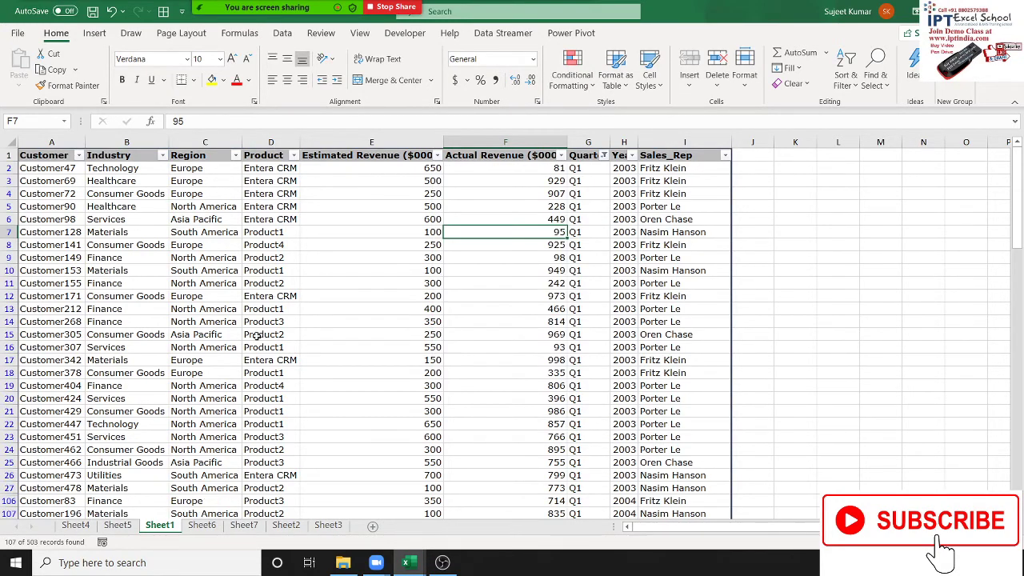
Step: Reselect all quarters in the Quarter filter so every record shows again
{"action": "scroll", "coordinate": [256, 336], "scroll_direction": "down", "scroll_amount": 5}
{"action": "scroll", "coordinate": [256, 340], "scroll_direction": "down", "scroll_amount": 6}
{"action": "scroll", "coordinate": [256, 345], "scroll_direction": "down", "scroll_amount": 6}
{"action": "scroll", "coordinate": [256, 352], "scroll_direction": "down", "scroll_amount": 5}
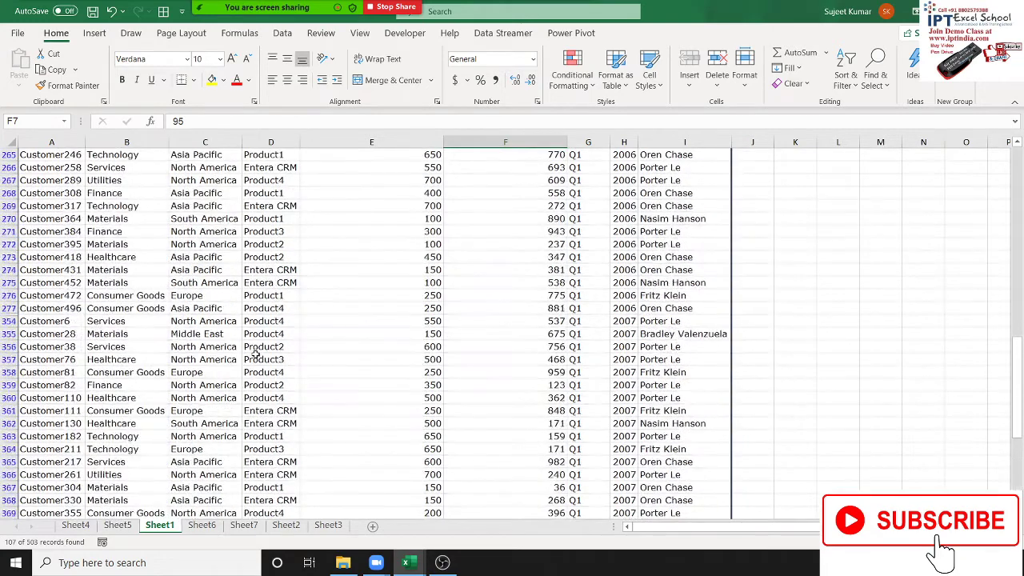
{"action": "scroll", "coordinate": [256, 354], "scroll_direction": "up", "scroll_amount": 6}
{"action": "scroll", "coordinate": [256, 354], "scroll_direction": "up", "scroll_amount": 5}
{"action": "scroll", "coordinate": [256, 354], "scroll_direction": "up", "scroll_amount": 6}
{"action": "scroll", "coordinate": [256, 354], "scroll_direction": "up", "scroll_amount": 6}
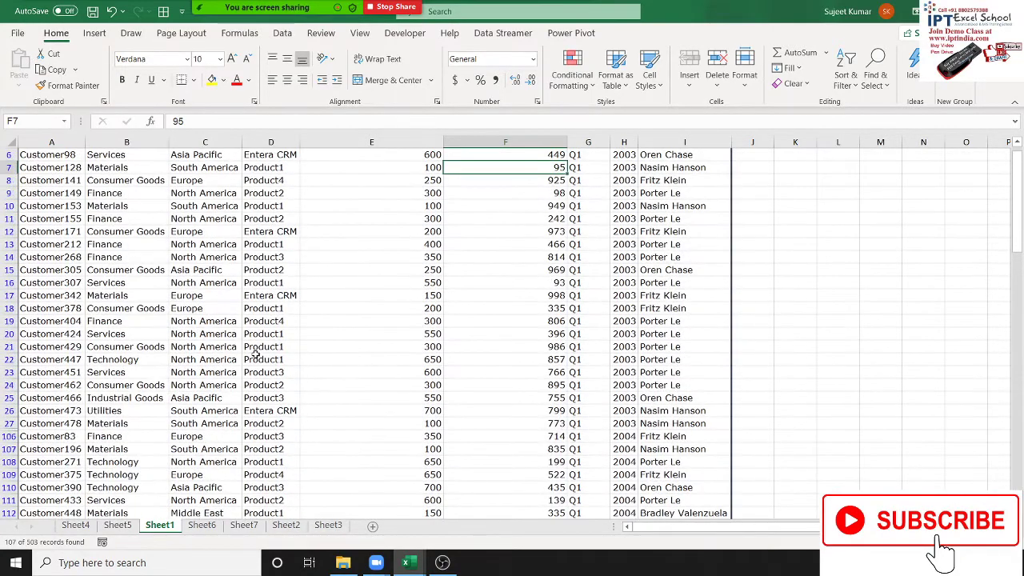
{"action": "scroll", "coordinate": [254, 354], "scroll_direction": "up", "scroll_amount": 2}
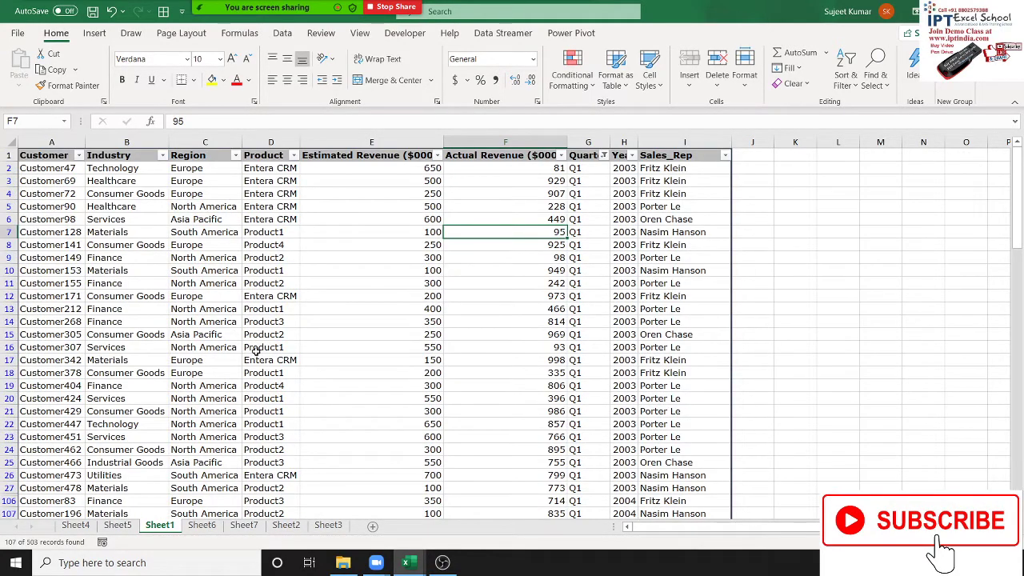
{"action": "left_click", "coordinate": [603, 156]}
{"action": "left_click", "coordinate": [468, 295]}
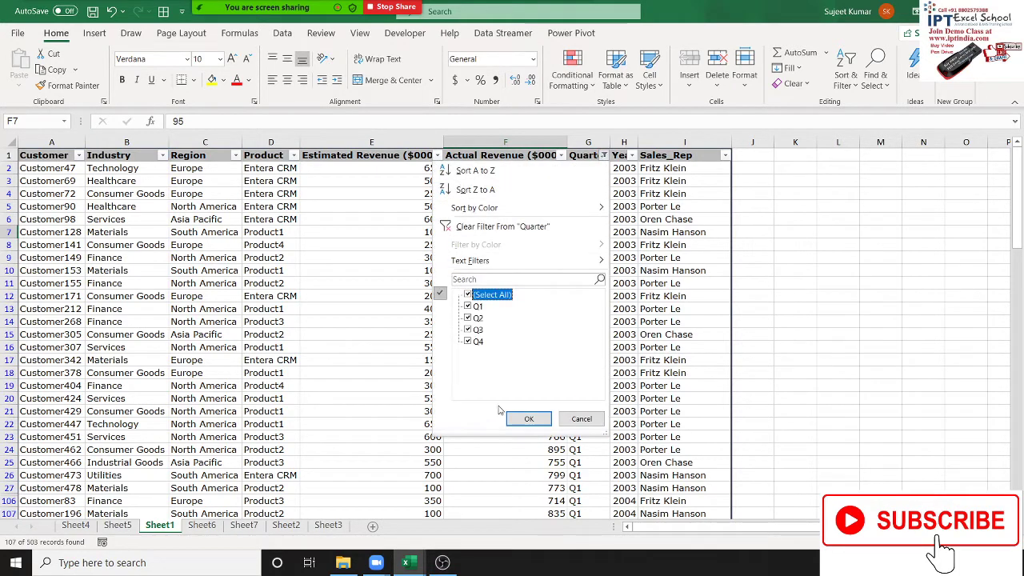
{"action": "left_click", "coordinate": [529, 418]}
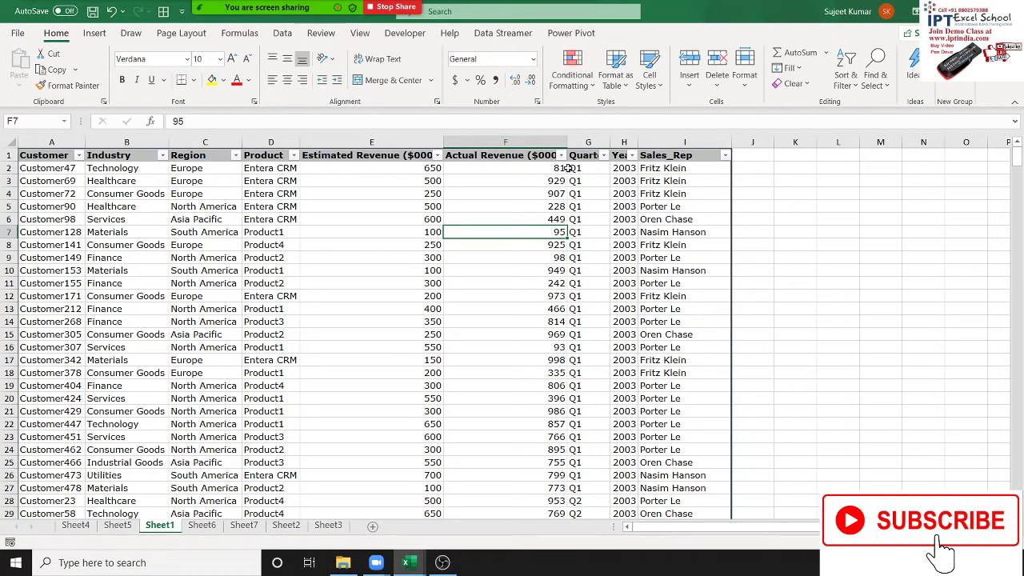
{"action": "left_click", "coordinate": [524, 155]}
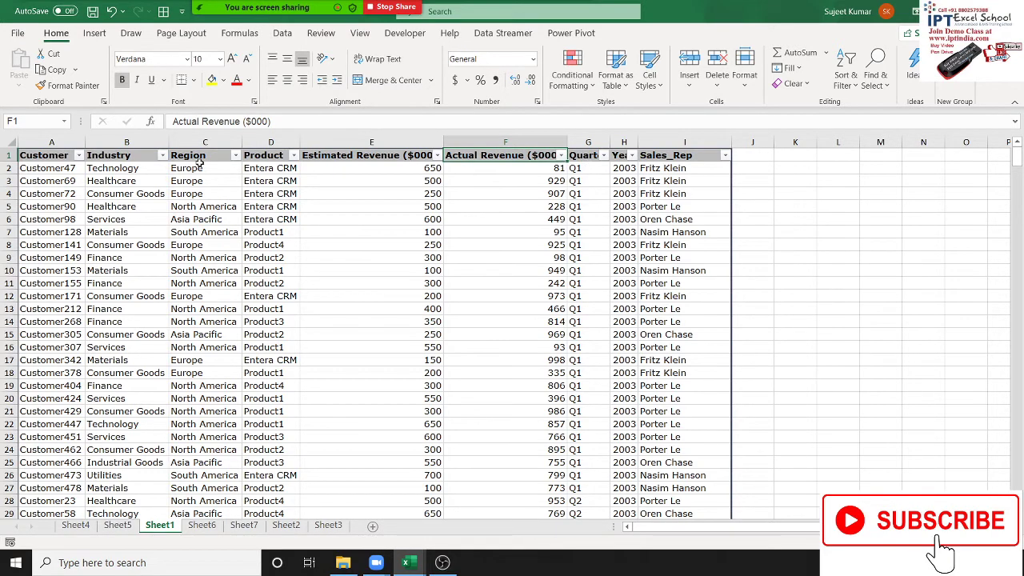
{"action": "left_click", "coordinate": [128, 155]}
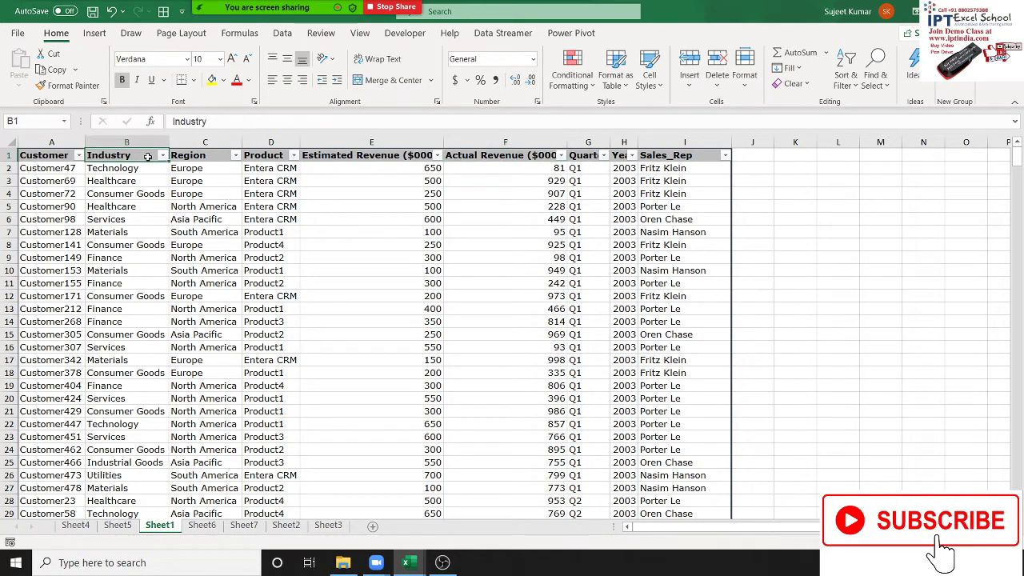
{"action": "left_click", "coordinate": [163, 155]}
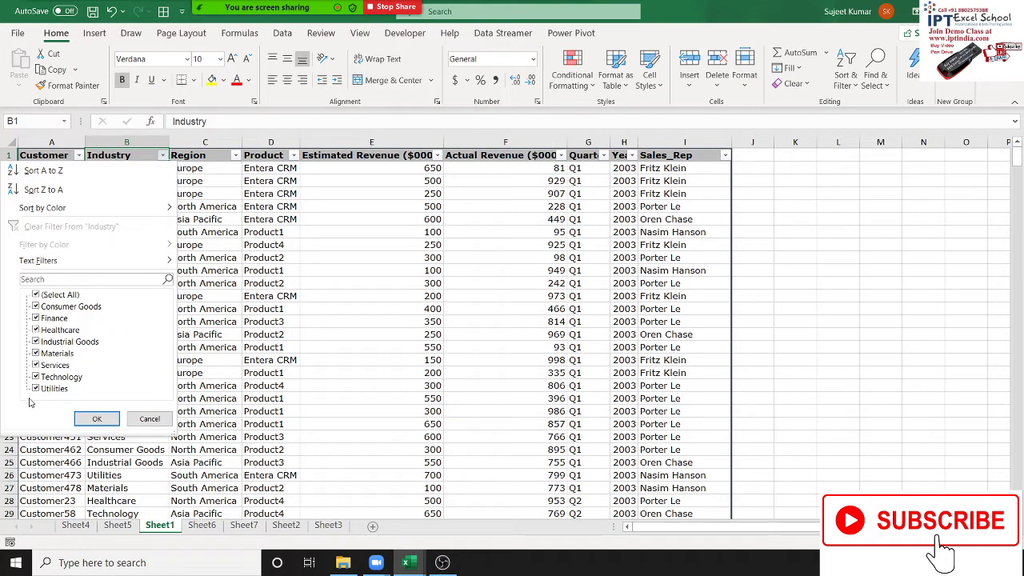
{"action": "mouse_move", "coordinate": [39, 261]}
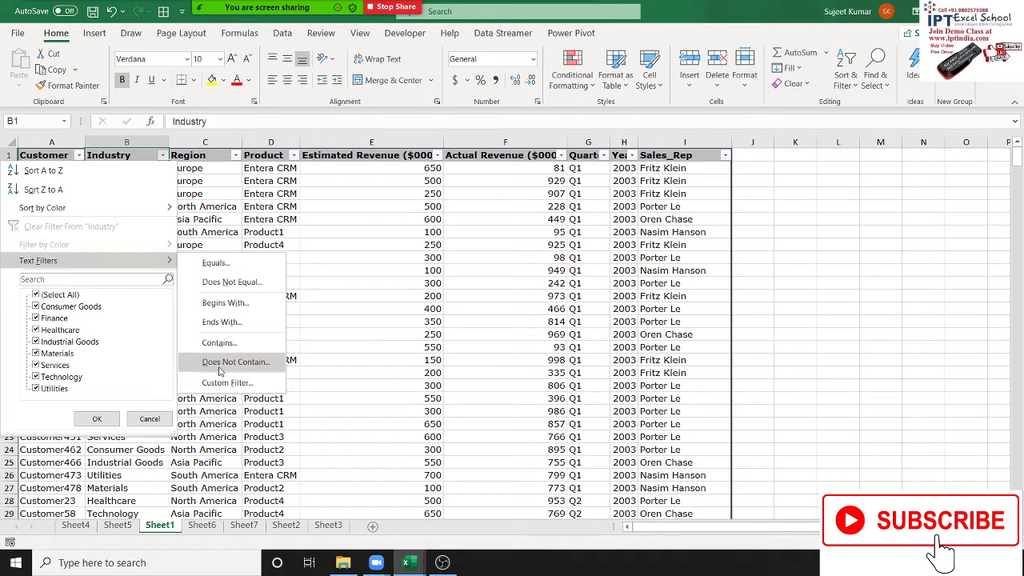
{"action": "left_click", "coordinate": [225, 381]}
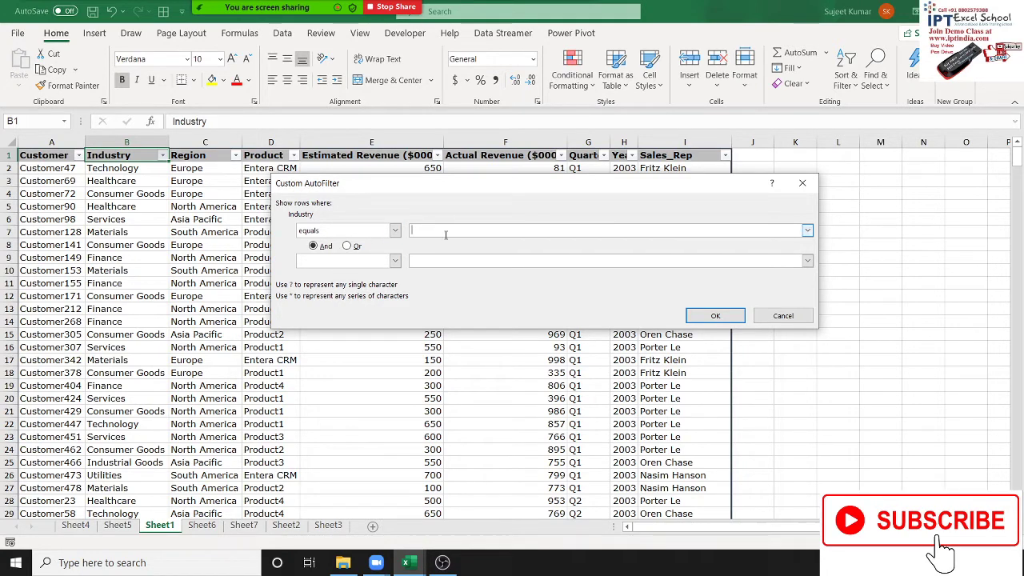
{"action": "left_click", "coordinate": [444, 234]}
{"action": "left_click", "coordinate": [802, 182]}
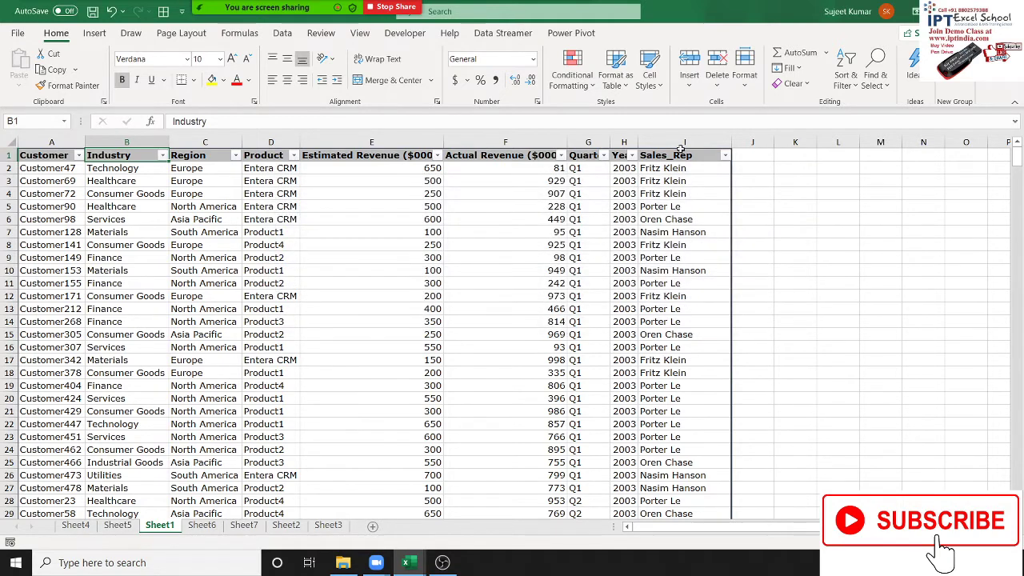
Step: Apply a Top 10 filter showing the top 5 Estimated Revenue values
{"action": "left_click", "coordinate": [252, 196]}
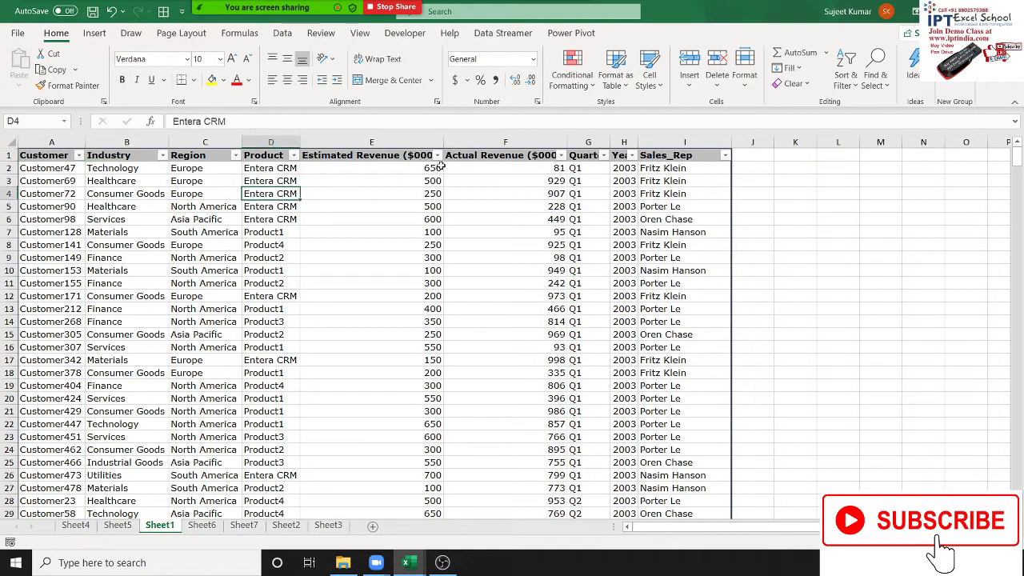
{"action": "left_click", "coordinate": [438, 155]}
{"action": "mouse_move", "coordinate": [352, 261]}
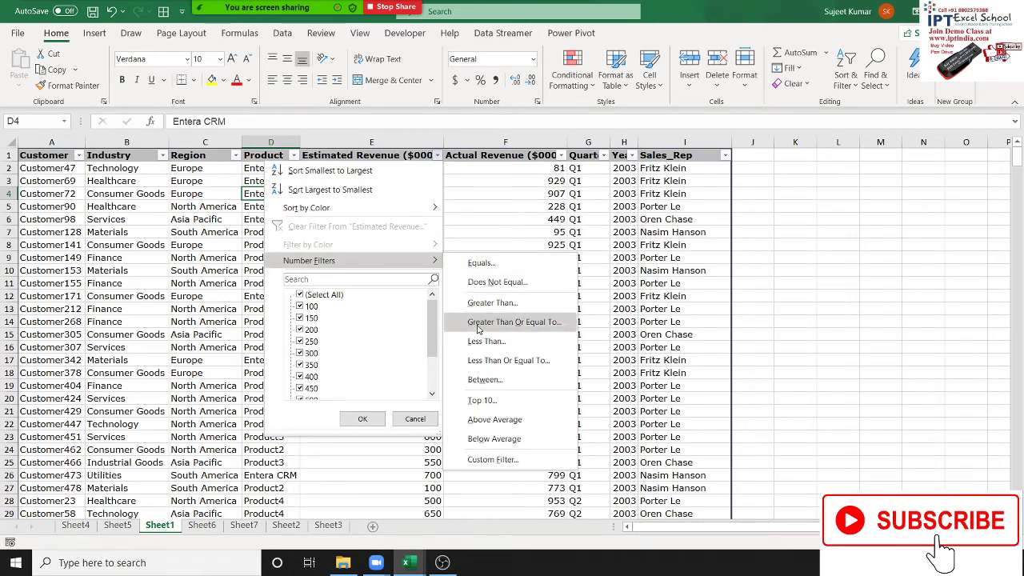
{"action": "left_click", "coordinate": [481, 400]}
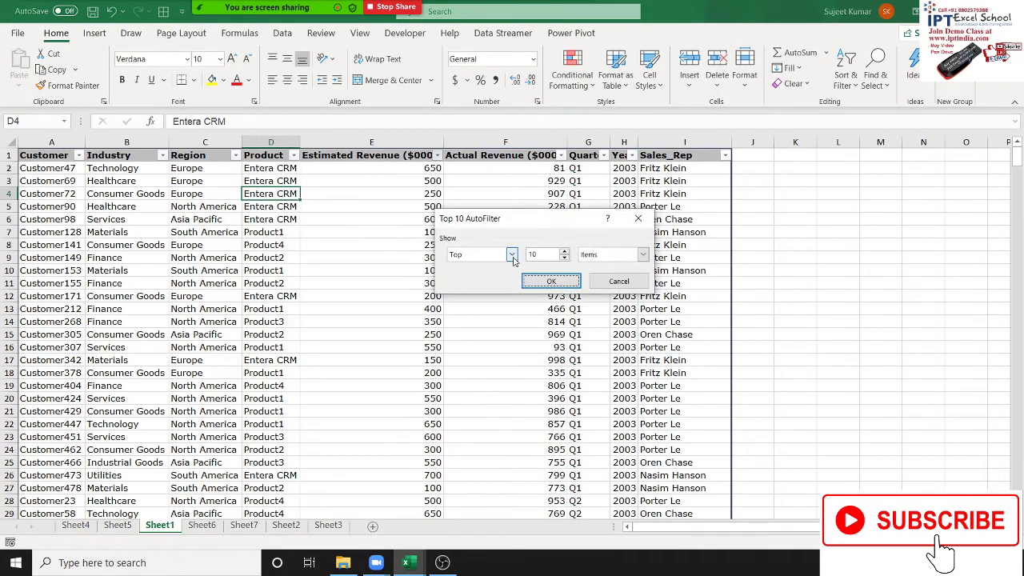
{"action": "double_click", "coordinate": [534, 254]}
{"action": "type", "text": "5"}
{"action": "left_click", "coordinate": [552, 281]}
{"action": "scroll", "coordinate": [491, 272], "scroll_direction": "down", "scroll_amount": 3}
{"action": "scroll", "coordinate": [490, 271], "scroll_direction": "down", "scroll_amount": 1}
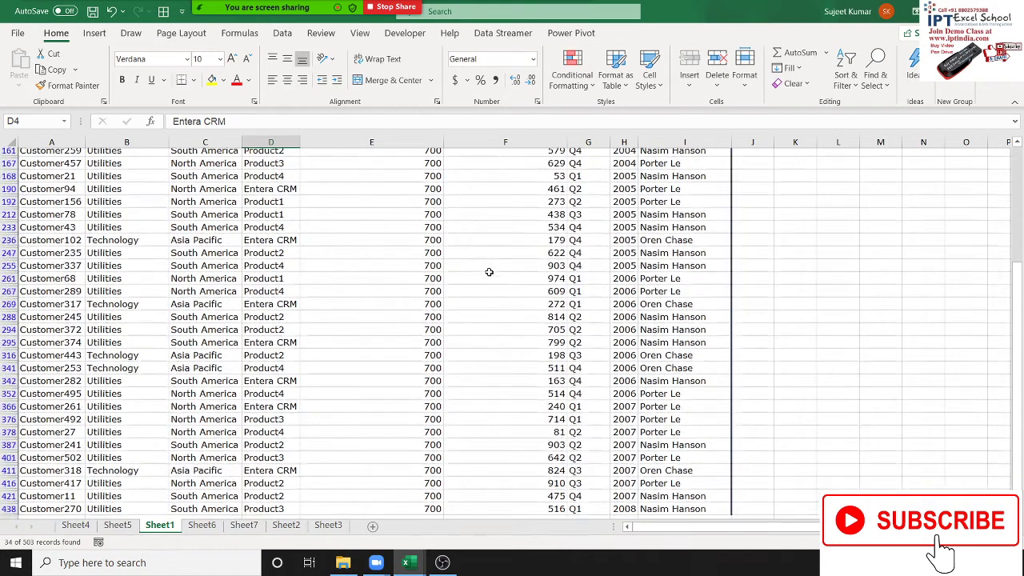
{"action": "scroll", "coordinate": [490, 272], "scroll_direction": "down", "scroll_amount": 2}
{"action": "scroll", "coordinate": [488, 270], "scroll_direction": "up", "scroll_amount": 4}
{"action": "scroll", "coordinate": [485, 269], "scroll_direction": "up", "scroll_amount": 1}
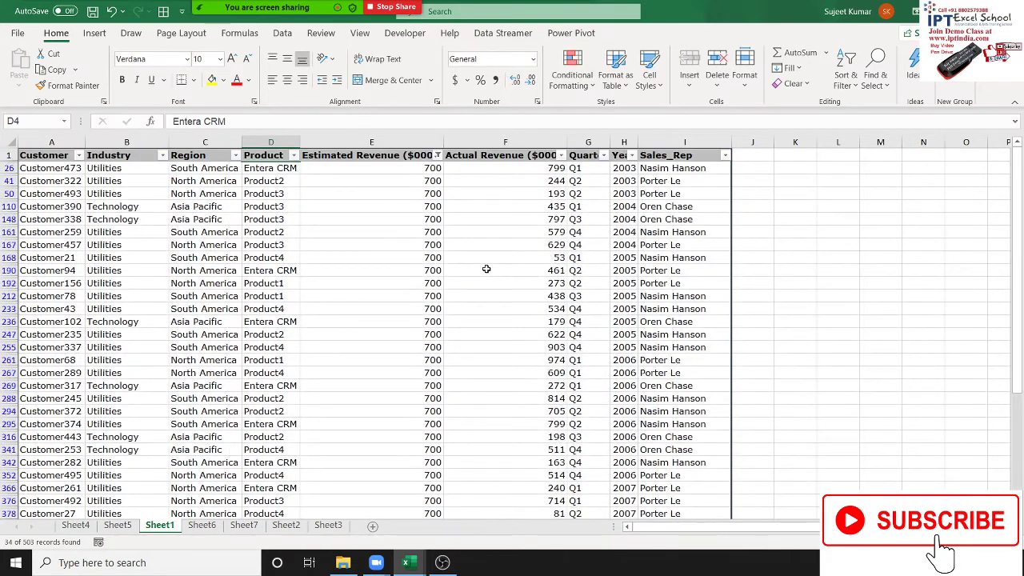
Step: Clear the Estimated Revenue filter so all sales rows show again
{"action": "left_click", "coordinate": [436, 155]}
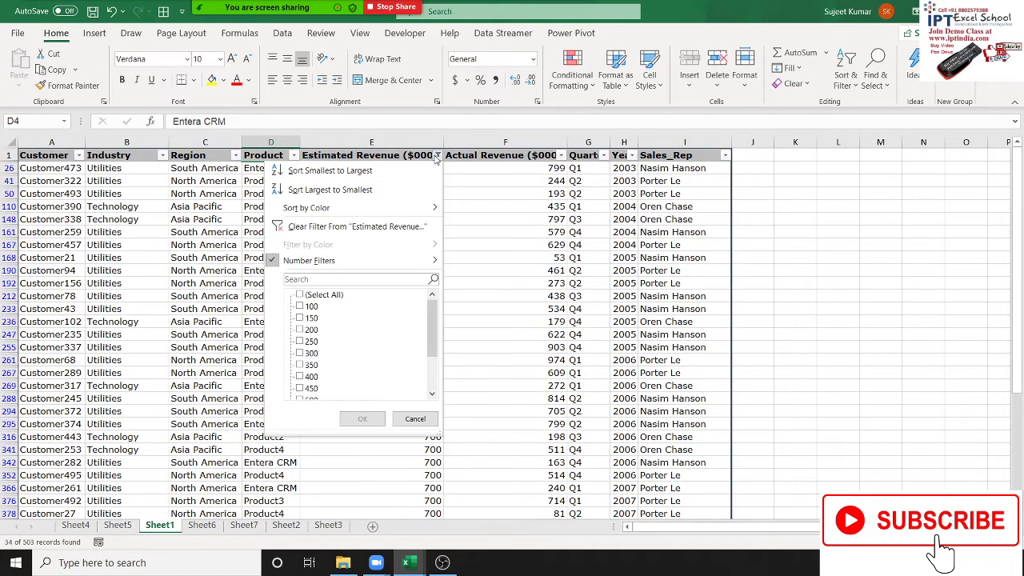
{"action": "left_click", "coordinate": [350, 227]}
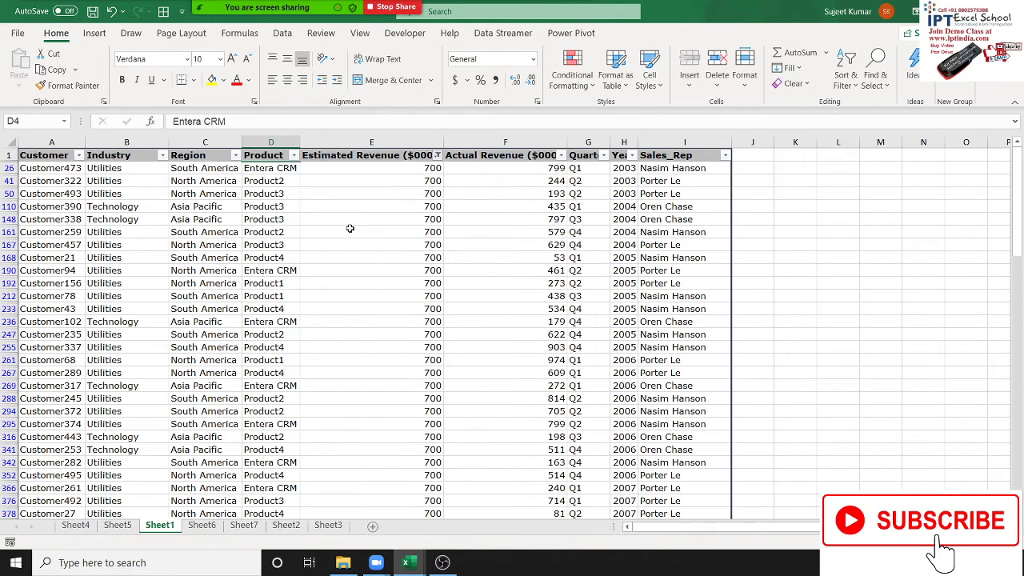
{"action": "left_click", "coordinate": [437, 155]}
{"action": "mouse_move", "coordinate": [309, 260]}
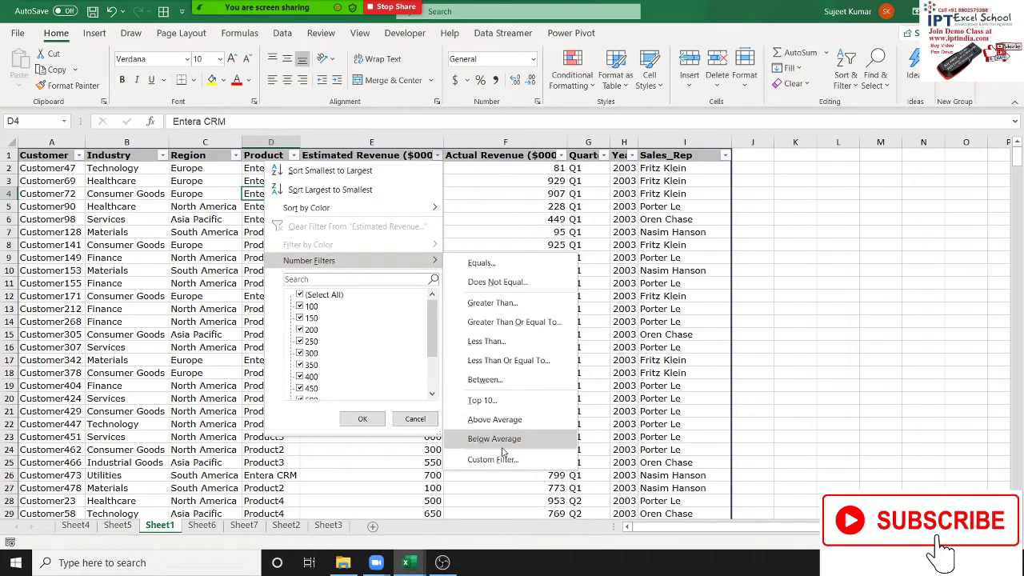
Step: Fill revenue cells E16 (550) and E11 (300) yellow
{"action": "left_click", "coordinate": [355, 350]}
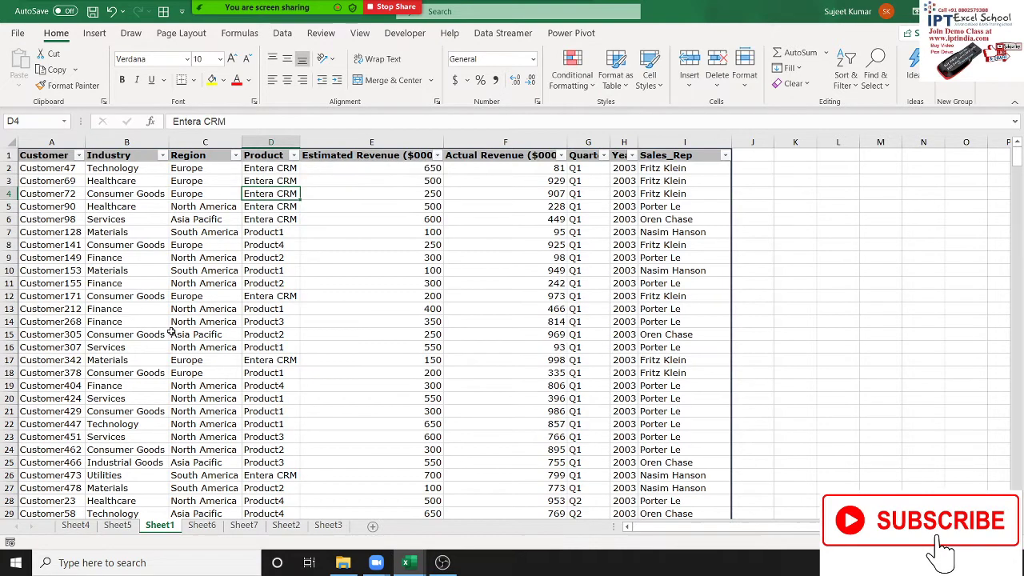
{"action": "left_click", "coordinate": [211, 80]}
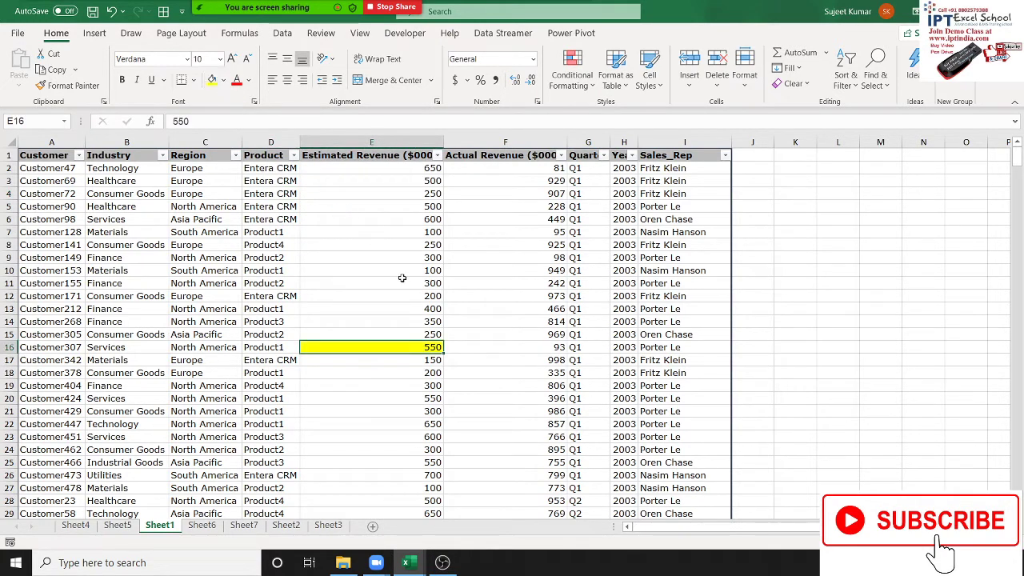
{"action": "left_click", "coordinate": [372, 283]}
{"action": "left_click", "coordinate": [211, 80]}
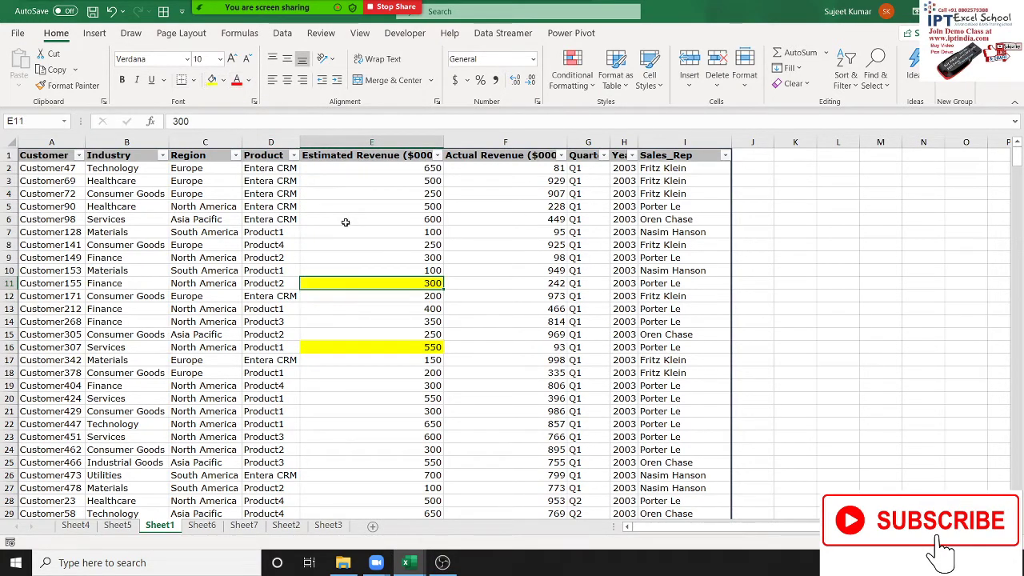
Step: Filter Estimated Revenue by yellow cell colour, then clear that filter
{"action": "left_click", "coordinate": [344, 221]}
{"action": "left_click", "coordinate": [437, 155]}
{"action": "mouse_move", "coordinate": [308, 244]}
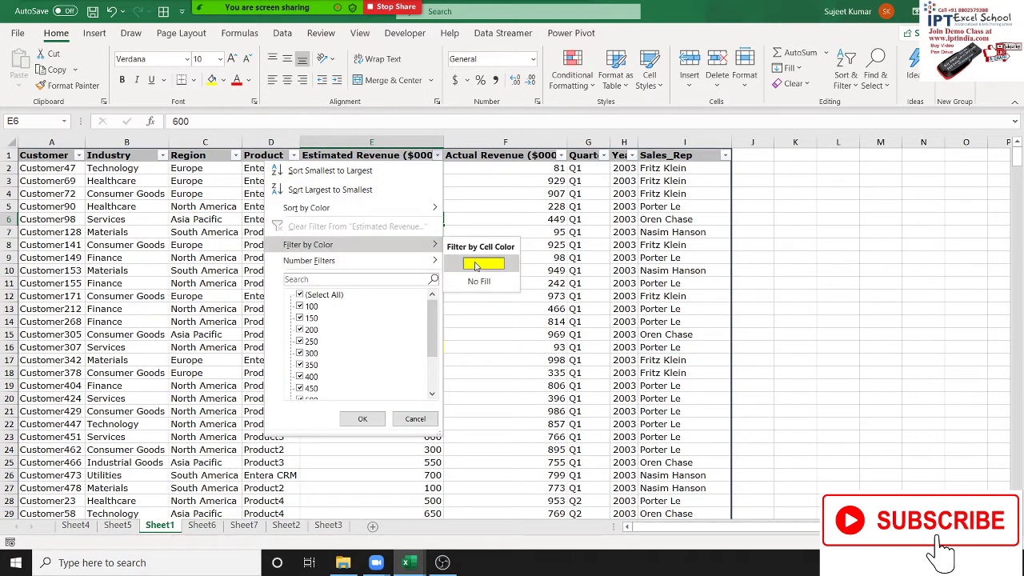
{"action": "left_click", "coordinate": [476, 267]}
{"action": "left_click", "coordinate": [436, 156]}
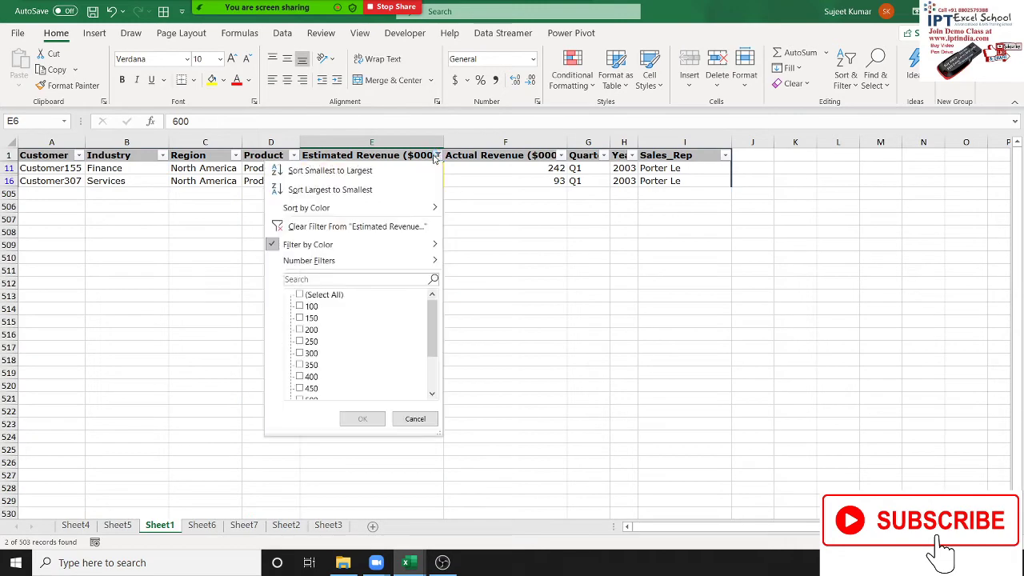
{"action": "left_click", "coordinate": [300, 228]}
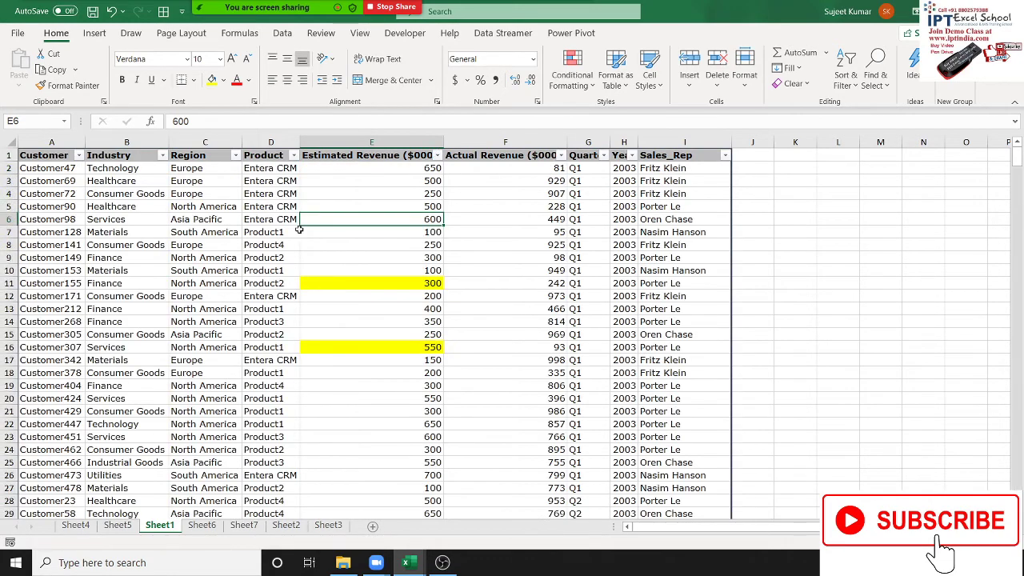
{"action": "left_click", "coordinate": [754, 159]}
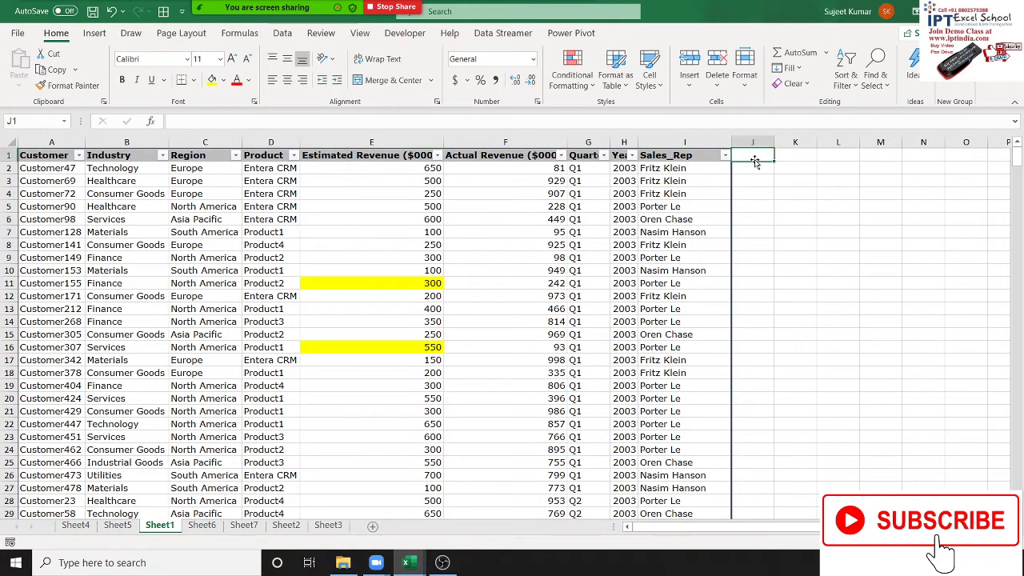
Step: Turn off filtering and enter the heading Date in J1
{"action": "key", "text": "ctrl+t"}
{"action": "key", "text": "Escape"}
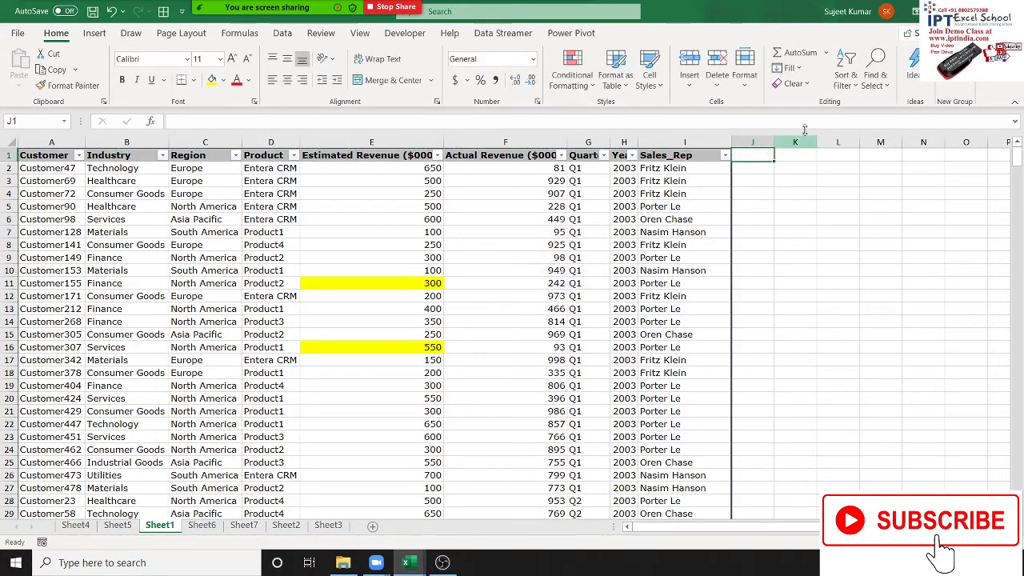
{"action": "left_click", "coordinate": [845, 76]}
{"action": "left_click", "coordinate": [866, 163]}
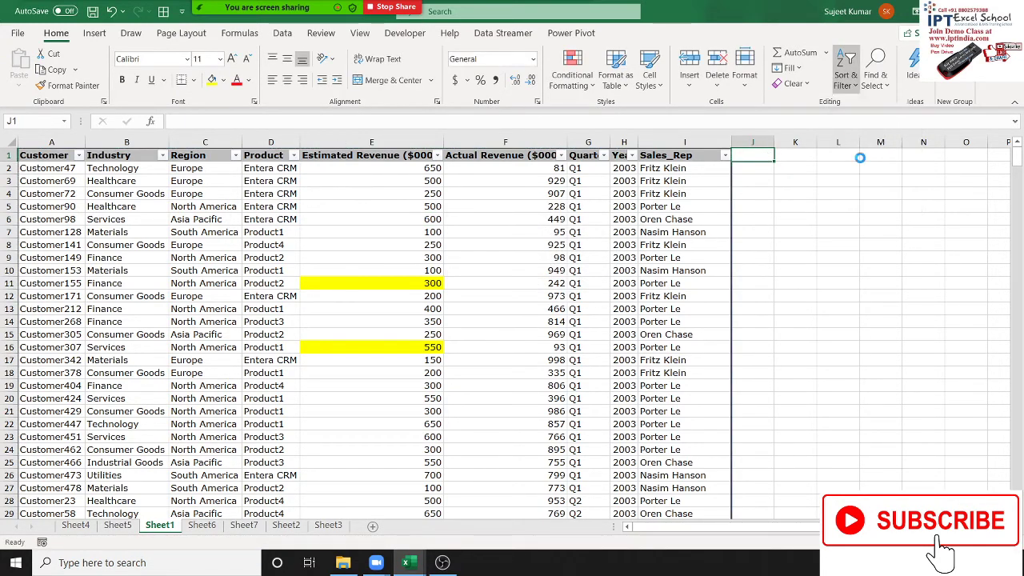
{"action": "type", "text": "="}
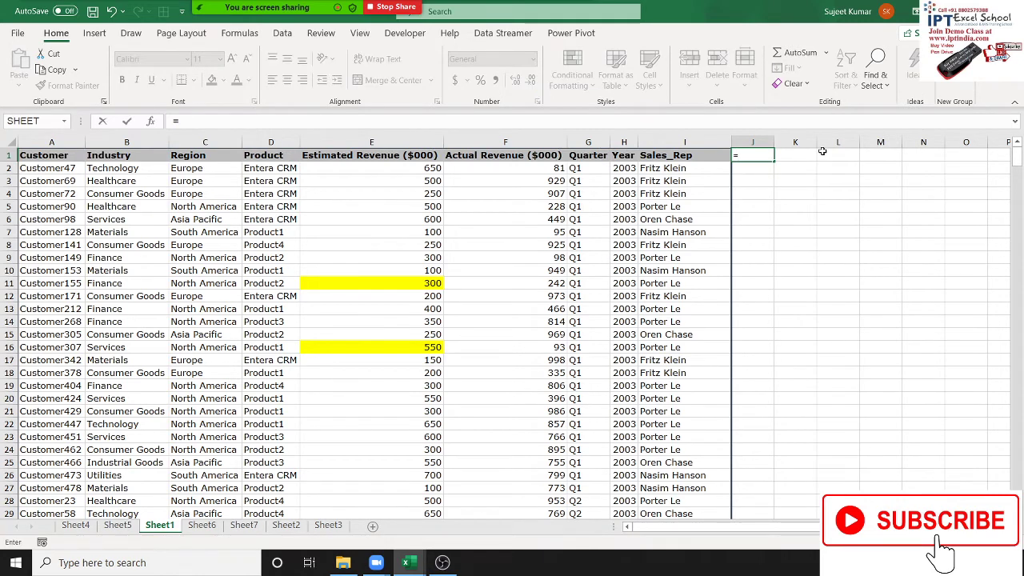
{"action": "type", "text": "date"}
{"action": "key", "text": "Escape"}
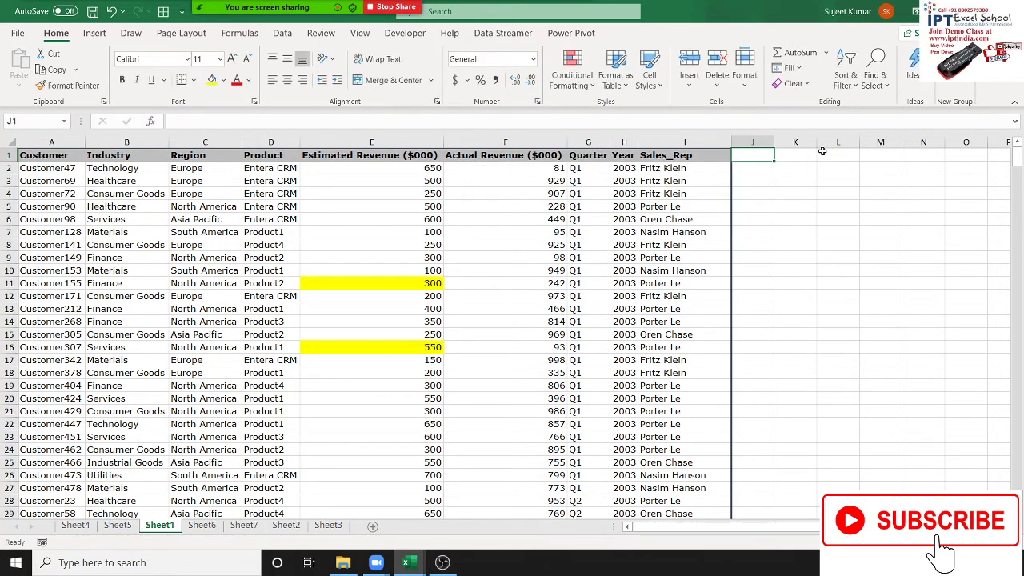
{"action": "type", "text": "Date"}
{"action": "key", "text": "Return"}
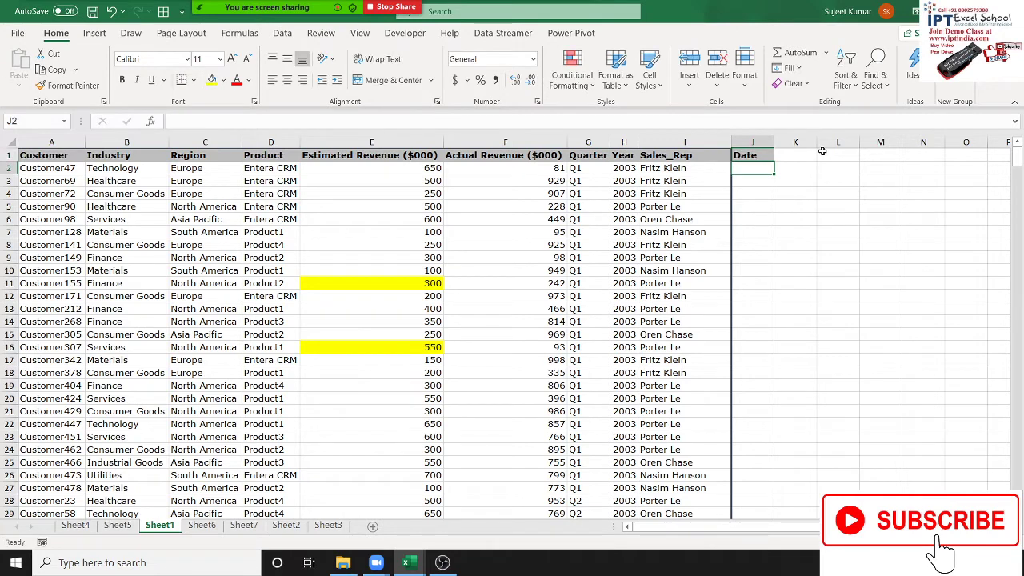
Step: Fill column J with daily dates from 1/1 downward and reapply filters to all headers
{"action": "type", "text": "8"}
{"action": "key", "text": "Escape"}
{"action": "type", "text": "1/1"}
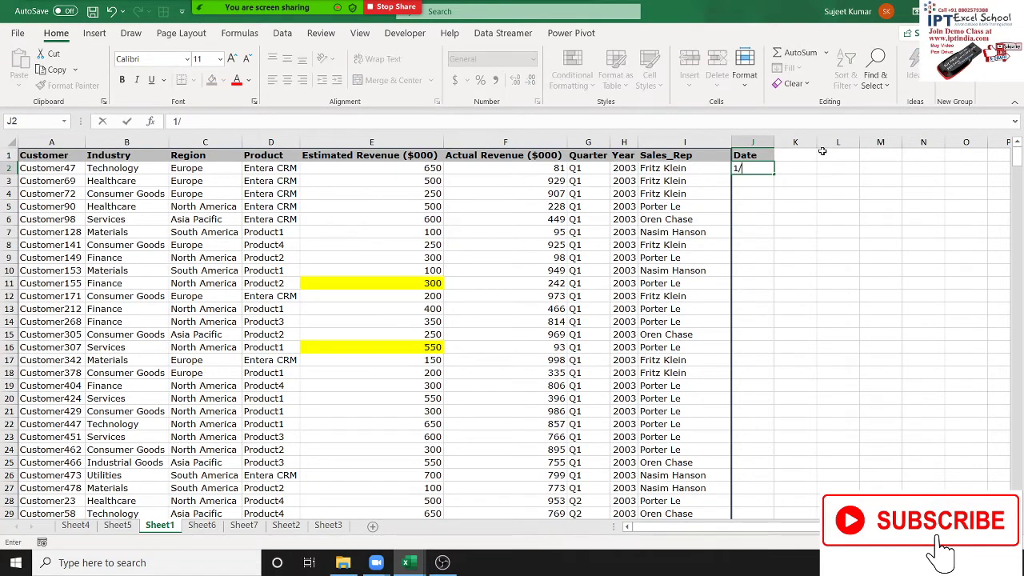
{"action": "key", "text": "Return"}
{"action": "left_click", "coordinate": [766, 169]}
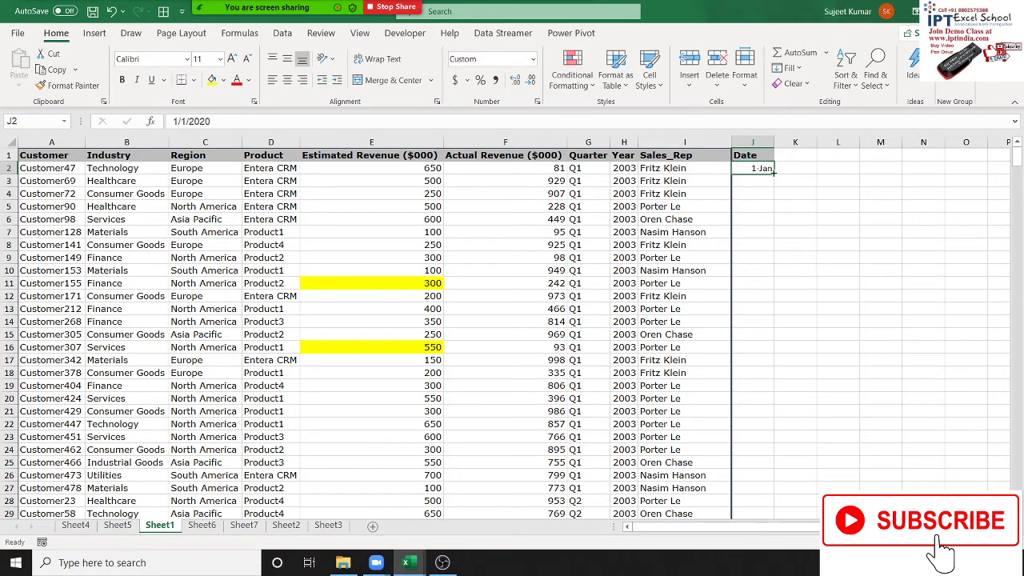
{"action": "double_click", "coordinate": [774, 174]}
{"action": "left_click", "coordinate": [757, 168]}
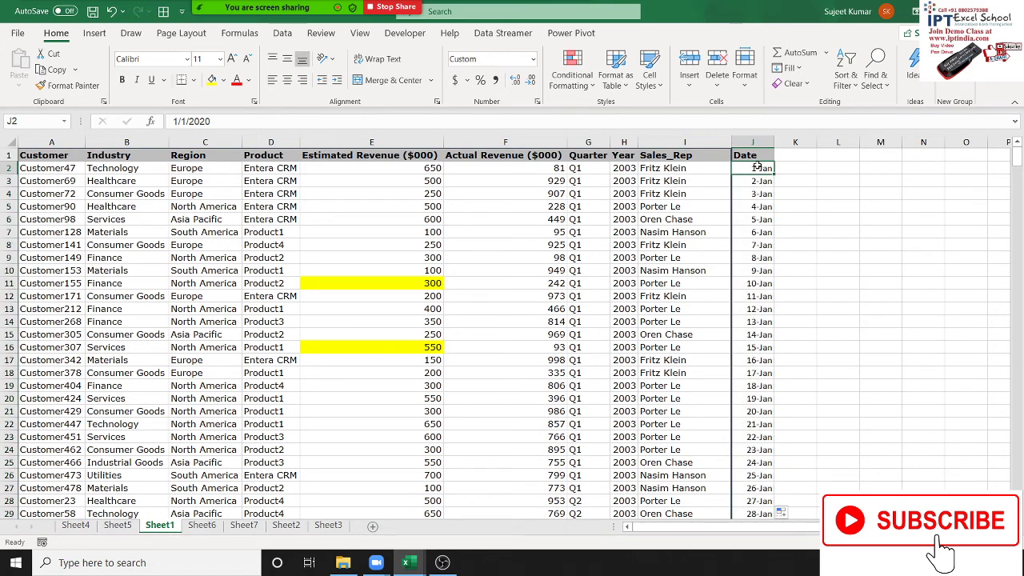
{"action": "key", "text": "ctrl+shift+l"}
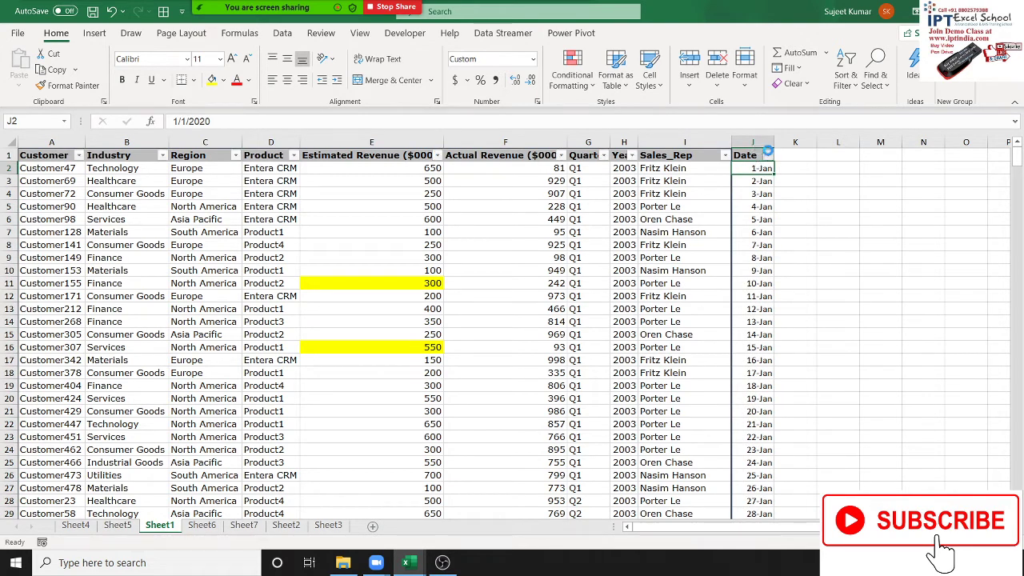
Step: In the Date column's filter, expand and collapse the 2021, 2020 and May date groups
{"action": "left_click", "coordinate": [768, 155]}
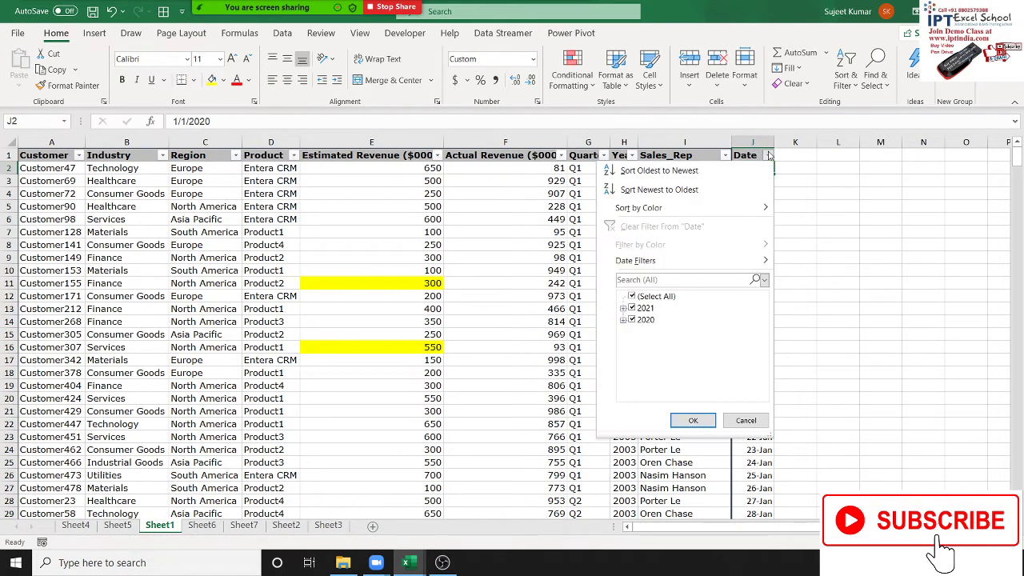
{"action": "left_click", "coordinate": [623, 309]}
{"action": "left_click", "coordinate": [623, 308]}
{"action": "left_click", "coordinate": [624, 319]}
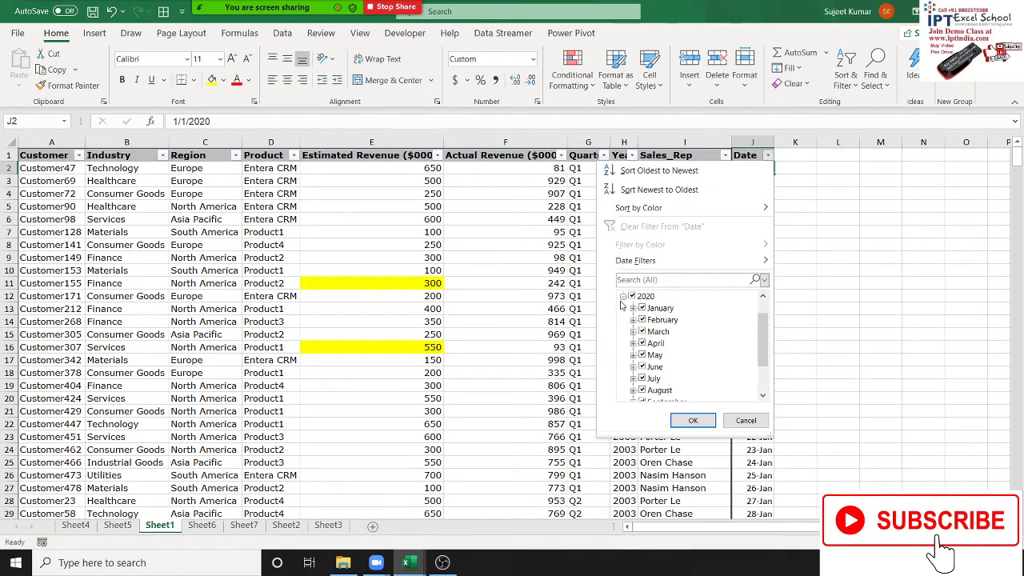
{"action": "left_click", "coordinate": [621, 300]}
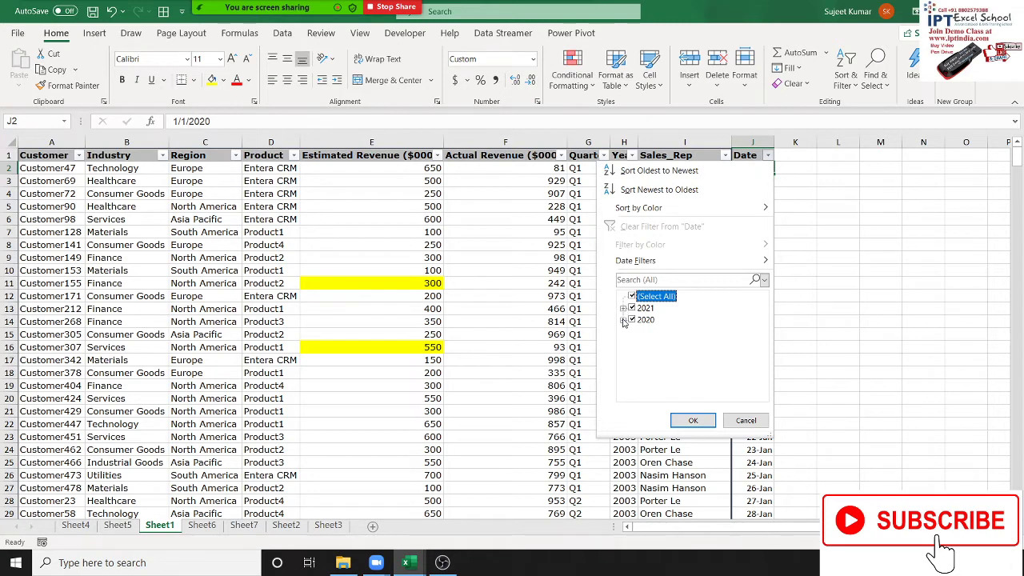
{"action": "left_click", "coordinate": [623, 319]}
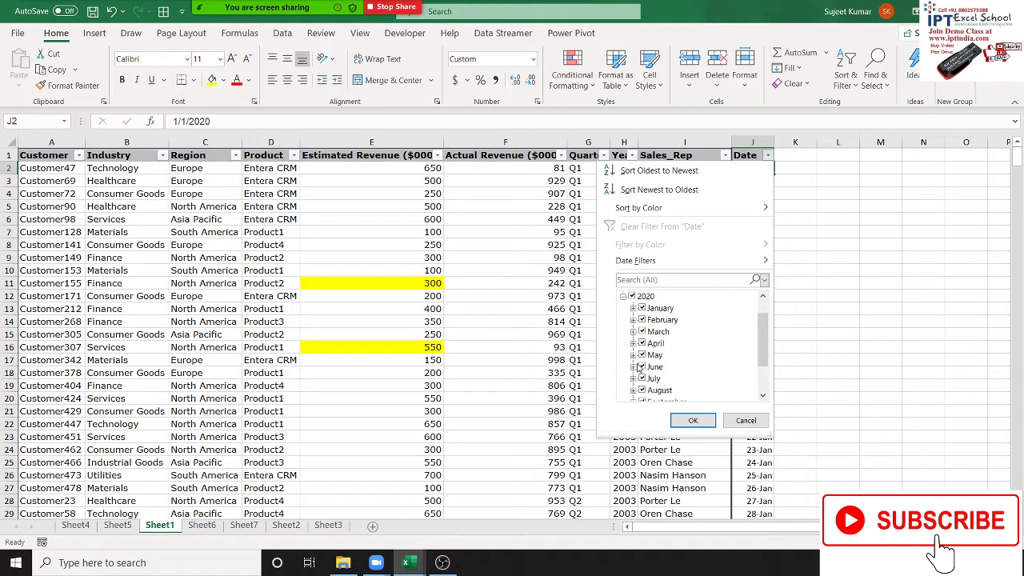
{"action": "left_click", "coordinate": [633, 355]}
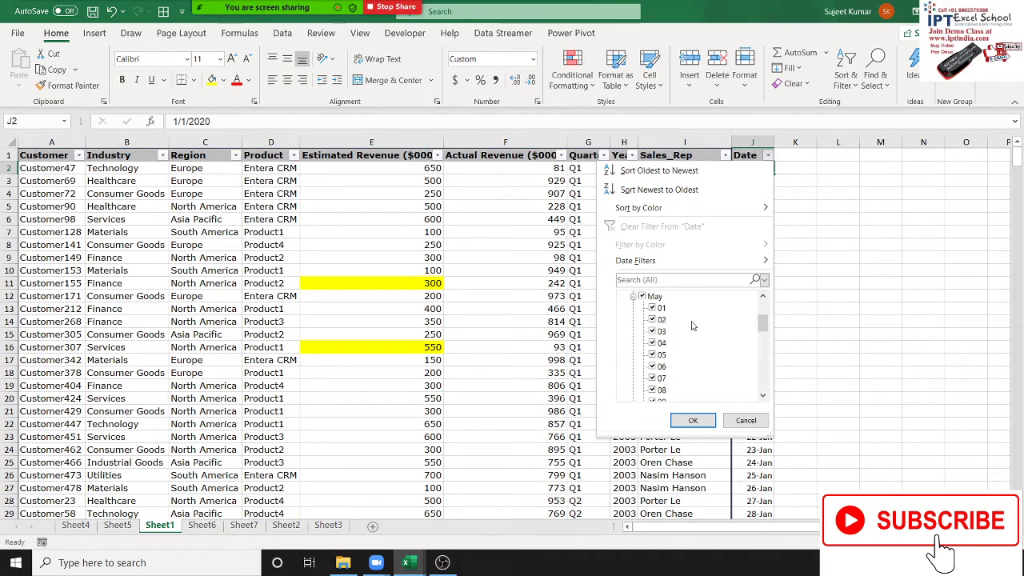
{"action": "scroll", "coordinate": [693, 326], "scroll_direction": "up", "scroll_amount": 3}
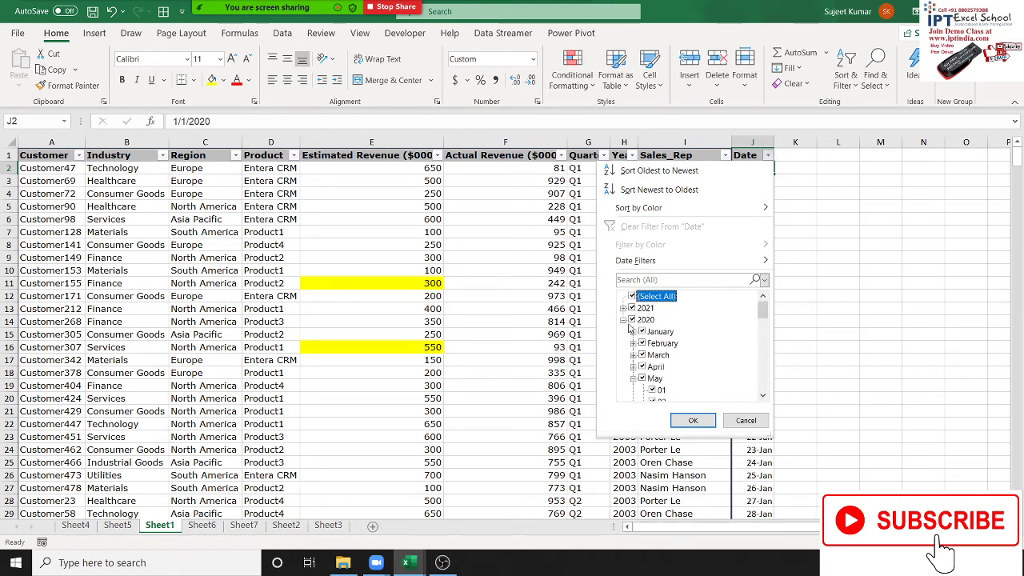
{"action": "left_click", "coordinate": [634, 378]}
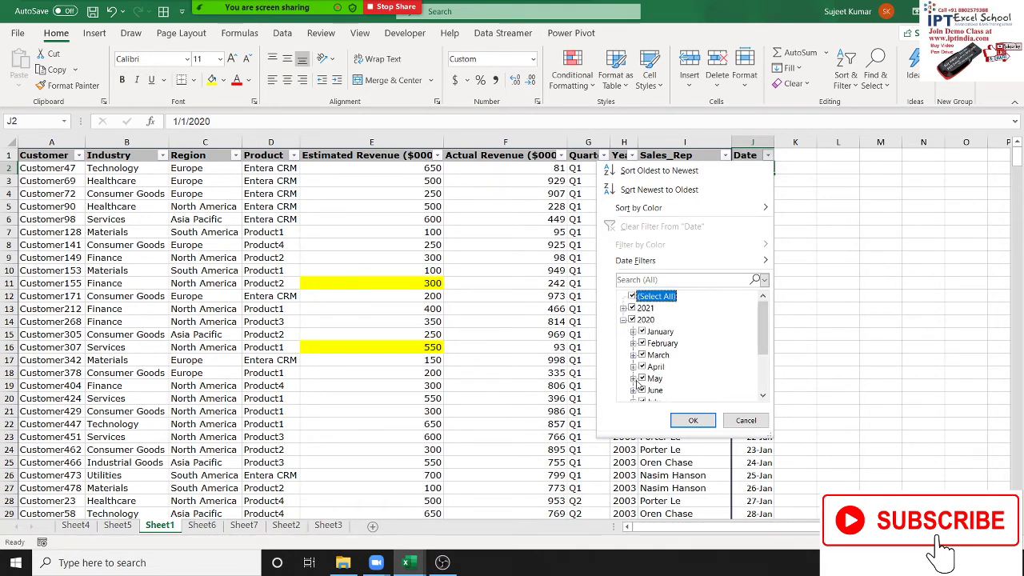
{"action": "left_click", "coordinate": [623, 319]}
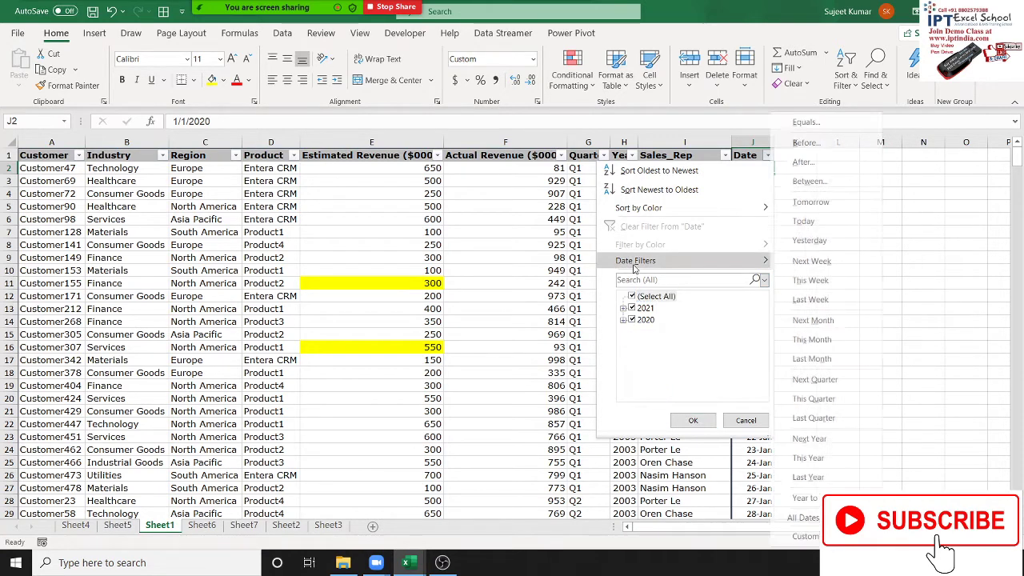
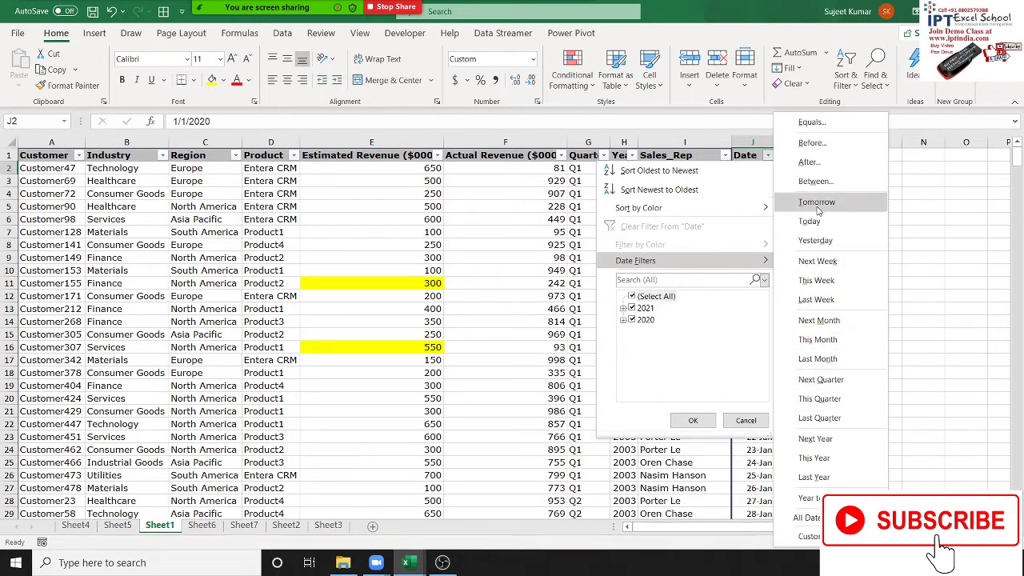
Step: Filter the Sales table's Date column to January only, showing 62 of 503 records
{"action": "left_click", "coordinate": [810, 281]}
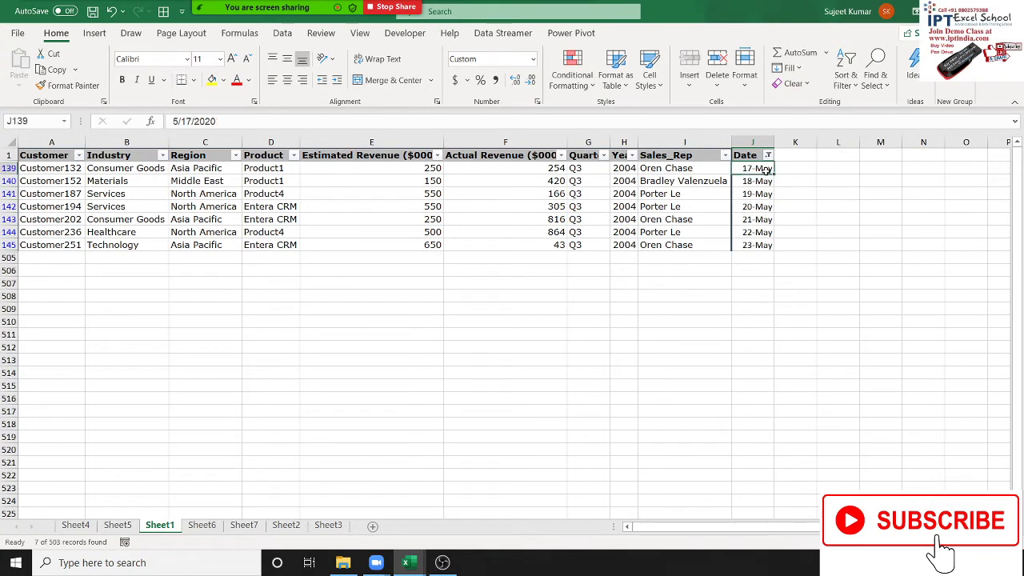
{"action": "left_click_drag", "start_coordinate": [769, 170], "coordinate": [764, 244]}
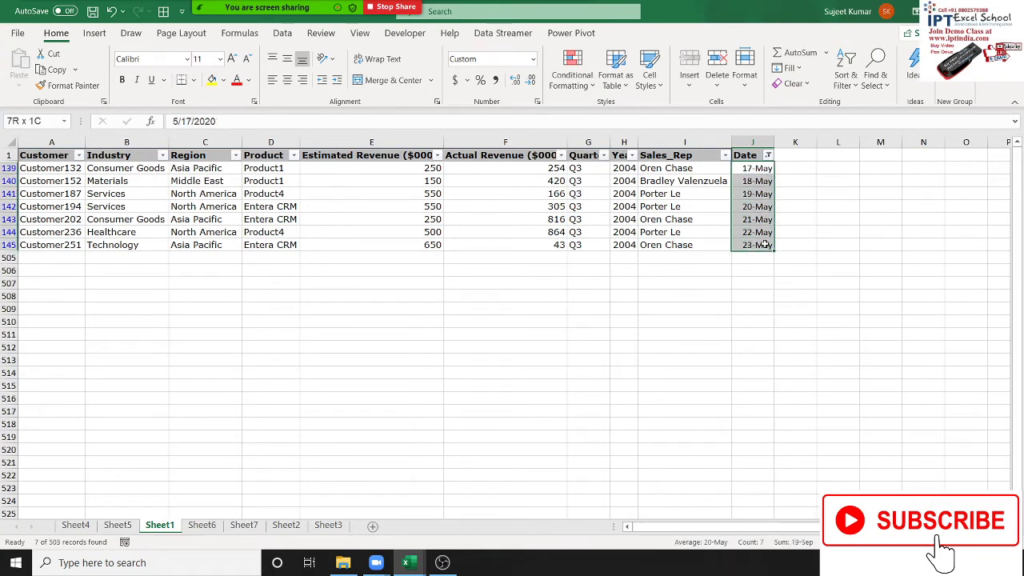
{"action": "left_click", "coordinate": [768, 155]}
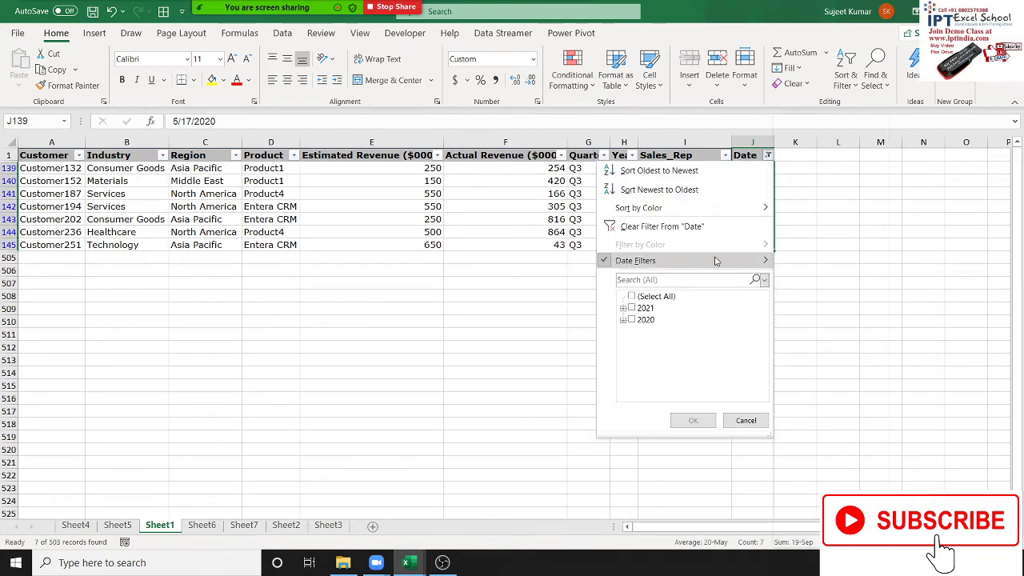
{"action": "left_click", "coordinate": [606, 266]}
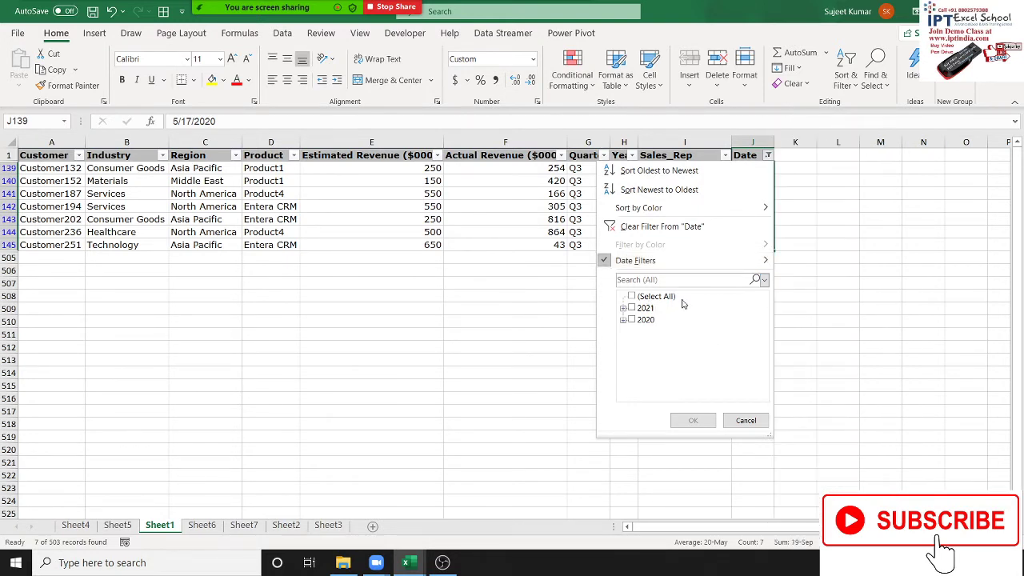
{"action": "mouse_move", "coordinate": [688, 261]}
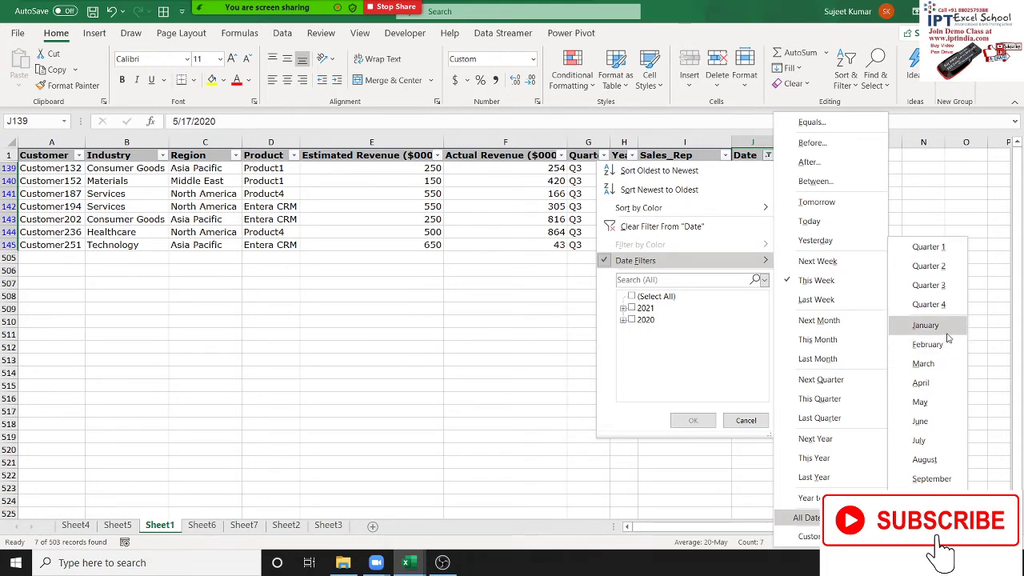
{"action": "left_click", "coordinate": [948, 330]}
{"action": "scroll", "coordinate": [853, 406], "scroll_direction": "down", "scroll_amount": 8}
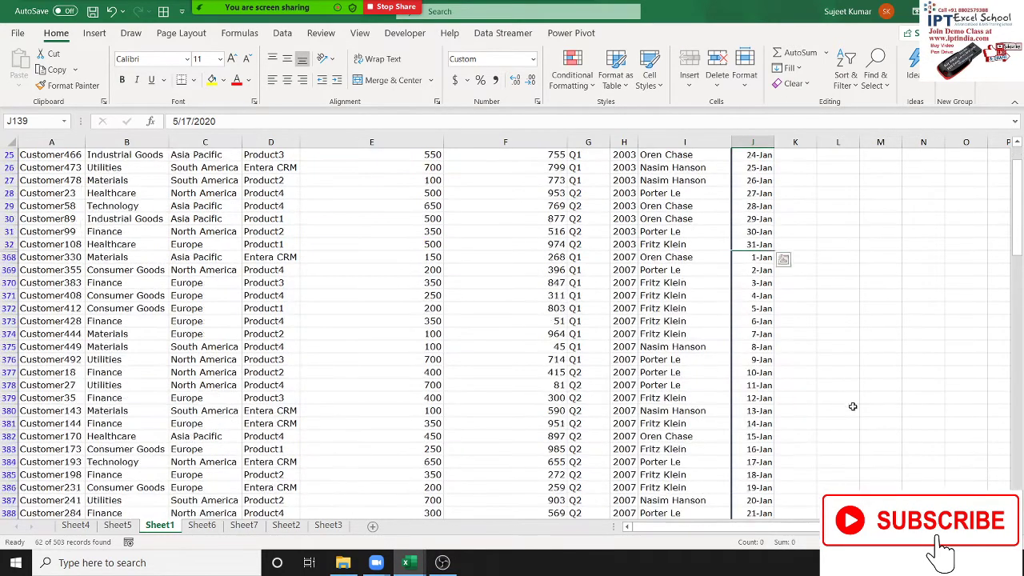
{"action": "scroll", "coordinate": [853, 407], "scroll_direction": "down", "scroll_amount": 5}
{"action": "scroll", "coordinate": [853, 424], "scroll_direction": "down", "scroll_amount": 5}
{"action": "scroll", "coordinate": [851, 420], "scroll_direction": "up", "scroll_amount": 5}
{"action": "scroll", "coordinate": [851, 414], "scroll_direction": "up", "scroll_amount": 10}
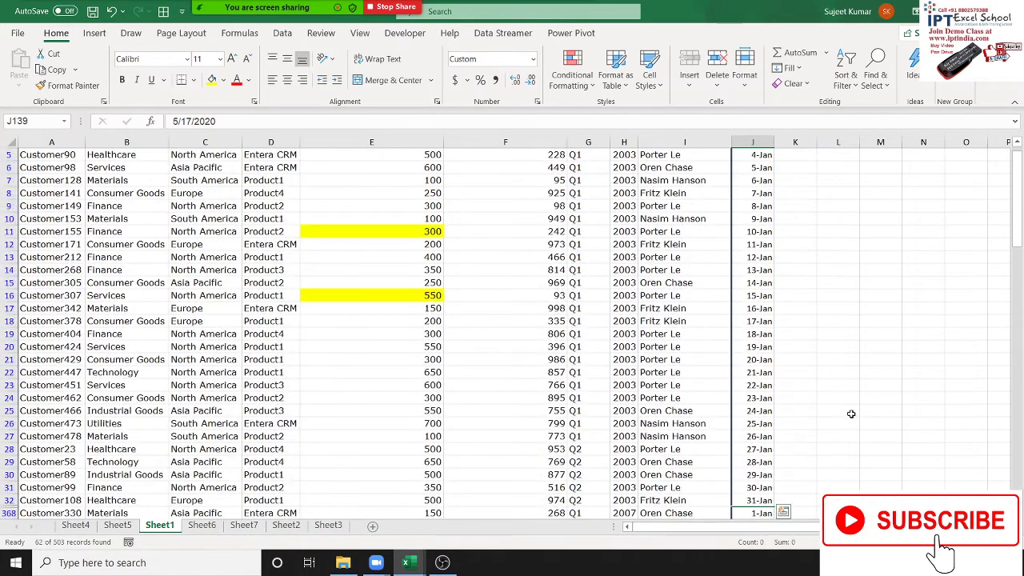
{"action": "scroll", "coordinate": [851, 414], "scroll_direction": "up", "scroll_amount": 2}
Step: Clear the January filter from the Date column
{"action": "left_click", "coordinate": [768, 155]}
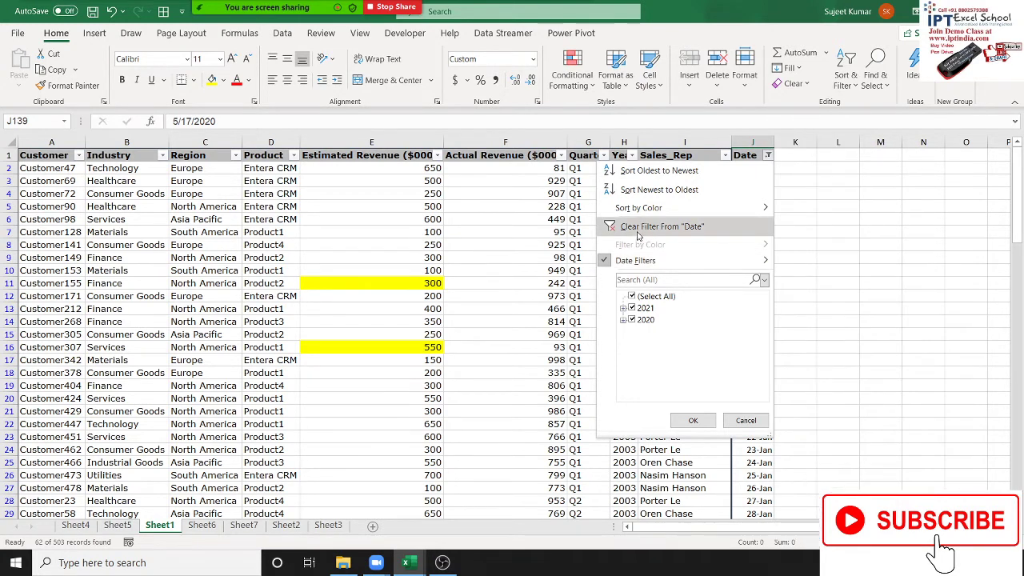
{"action": "left_click", "coordinate": [639, 229]}
{"action": "left_click", "coordinate": [662, 245]}
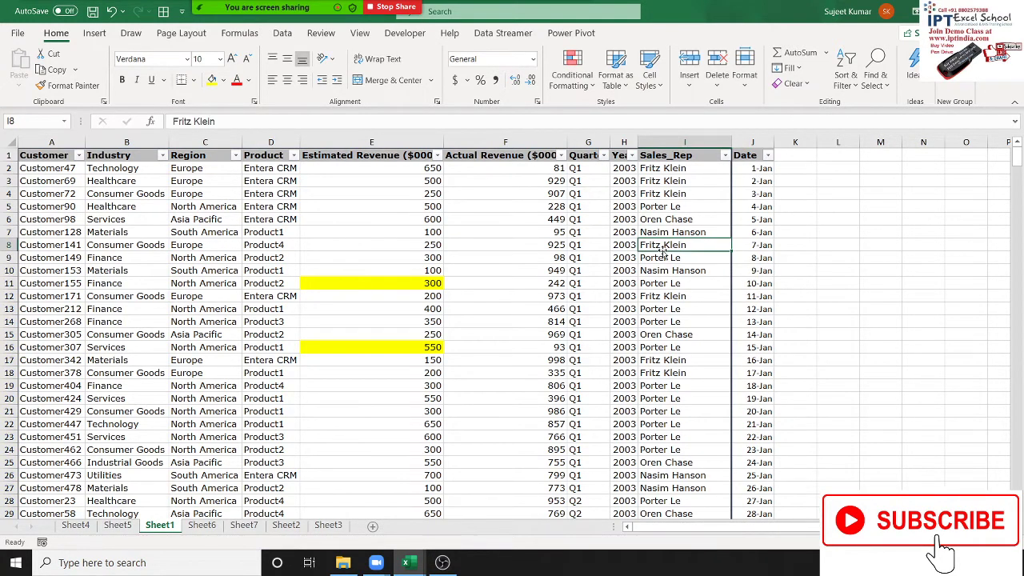
Step: Filter the Quarter column to Q1 only, showing 107 of 503 records
{"action": "left_click", "coordinate": [603, 155]}
{"action": "left_click", "coordinate": [486, 297]}
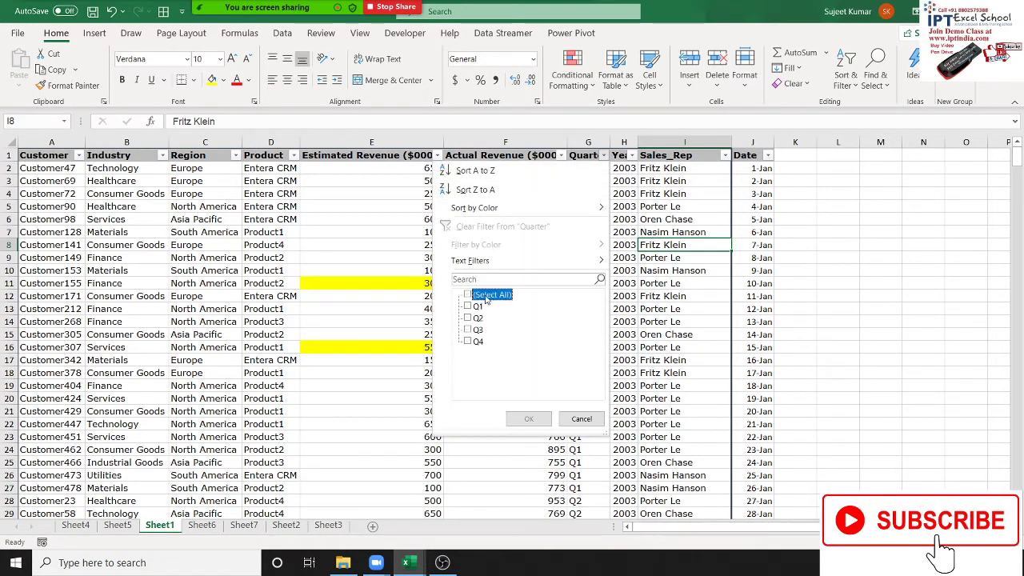
{"action": "left_click", "coordinate": [477, 306]}
{"action": "left_click", "coordinate": [529, 418]}
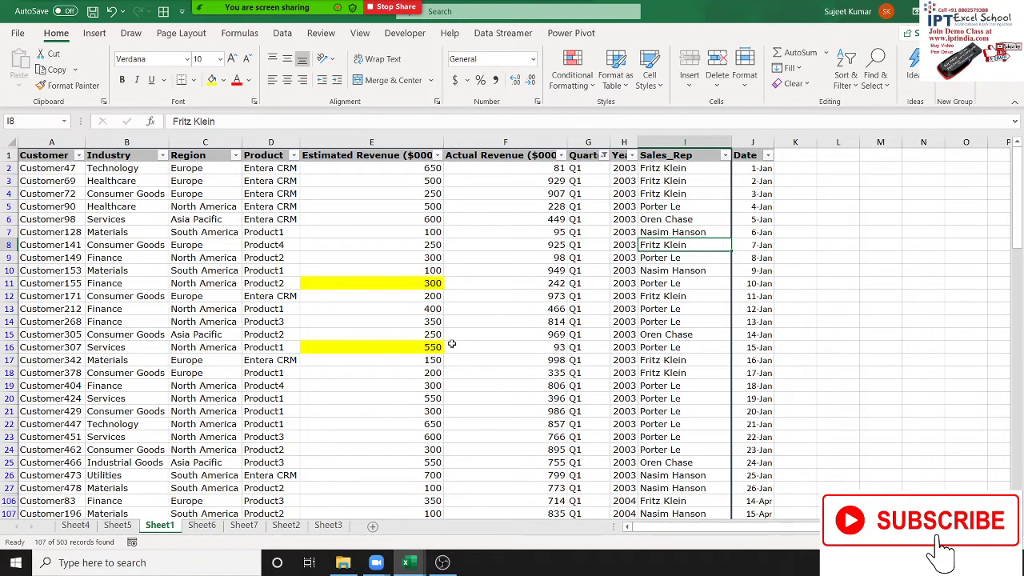
Step: Select the whole filtered table through column J and the last row
{"action": "left_click_drag", "start_coordinate": [42, 158], "coordinate": [210, 335]}
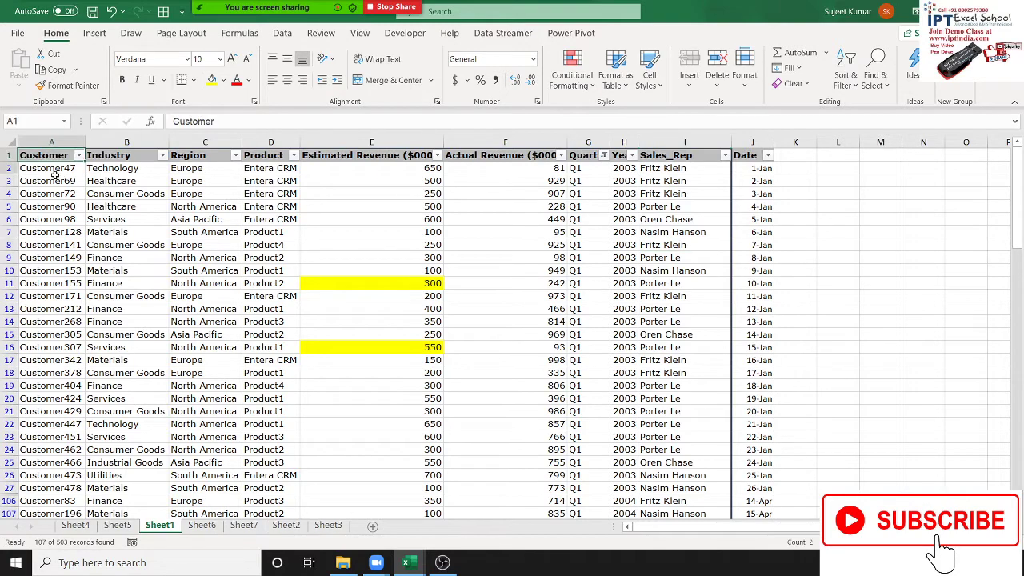
{"action": "key", "text": "ctrl+shift+Right"}
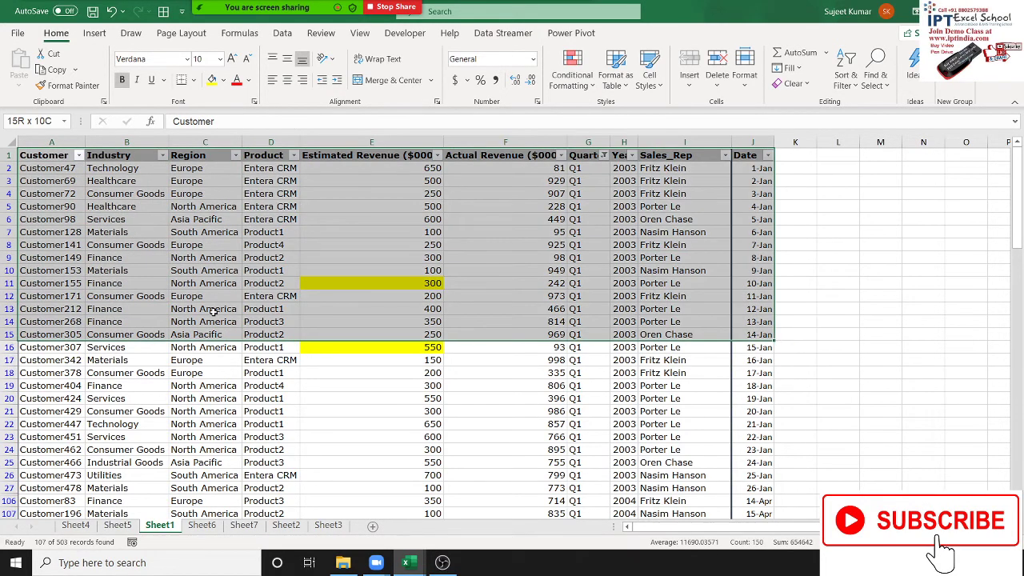
{"action": "key", "text": "ctrl+shift+Down"}
Step: Narrow the selection to visible cells only with Go To Special, then view Sheet6
{"action": "left_click", "coordinate": [872, 80]}
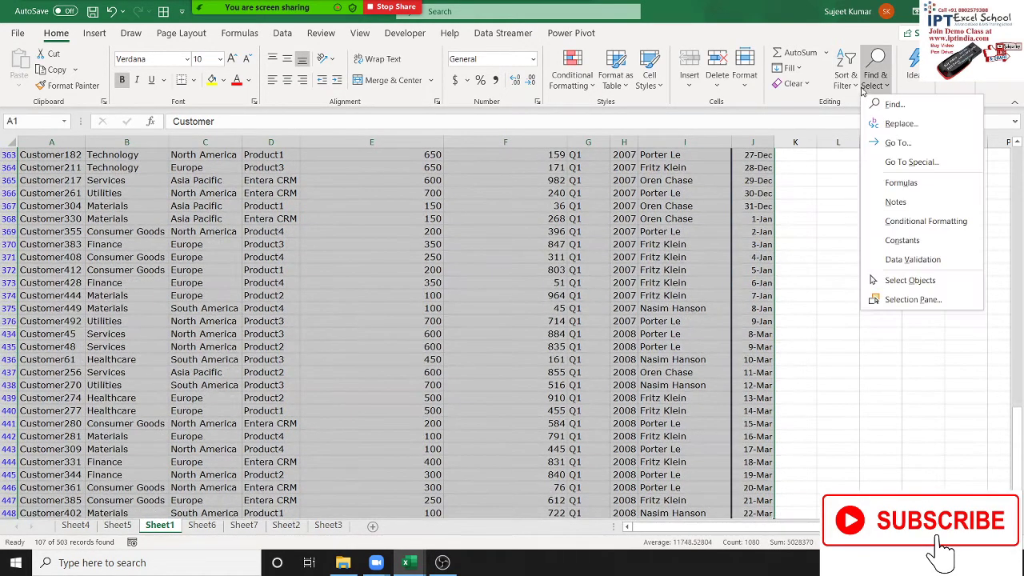
{"action": "left_click", "coordinate": [913, 162]}
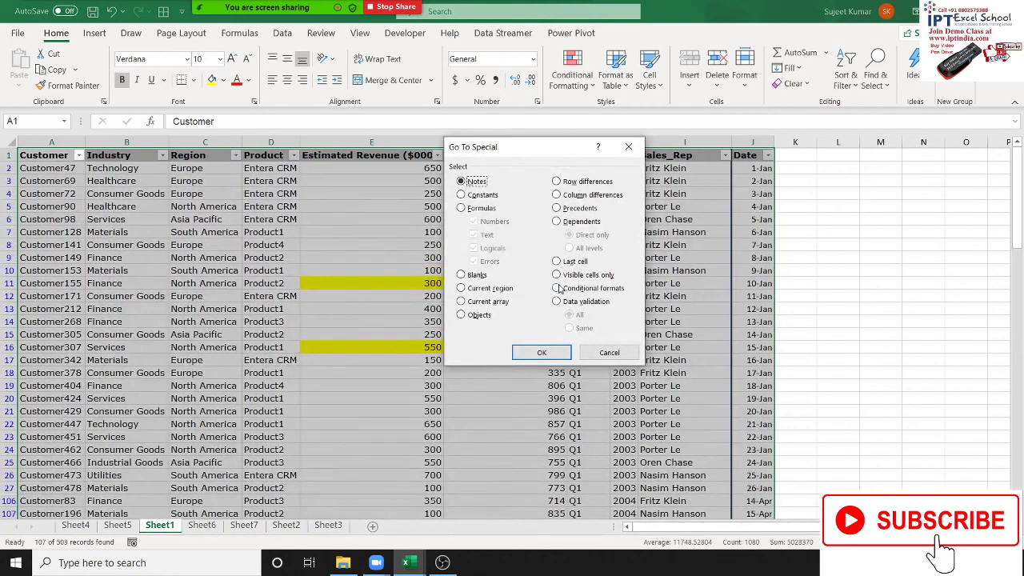
{"action": "left_click", "coordinate": [559, 277]}
{"action": "left_click", "coordinate": [549, 350]}
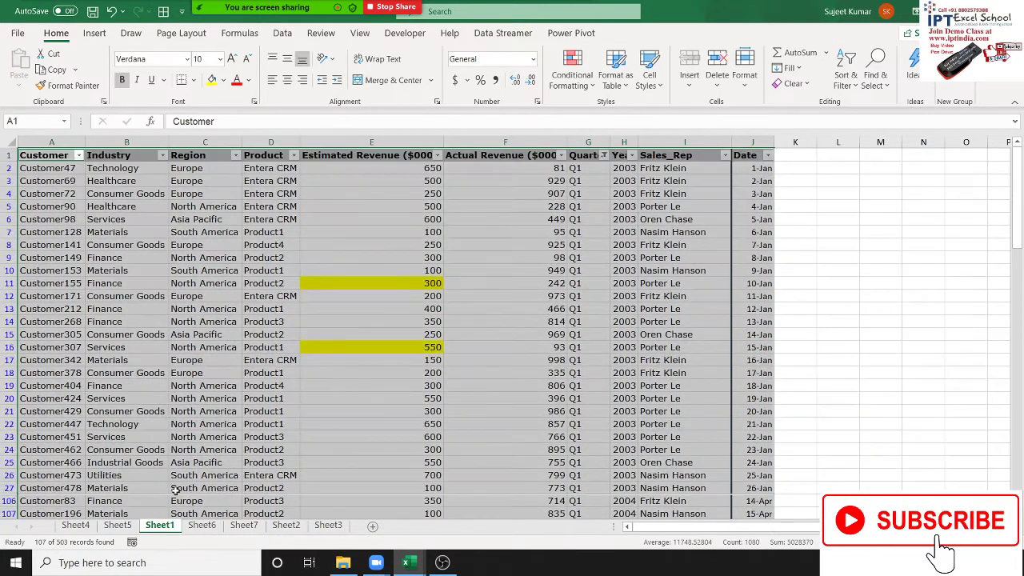
{"action": "left_click", "coordinate": [196, 527]}
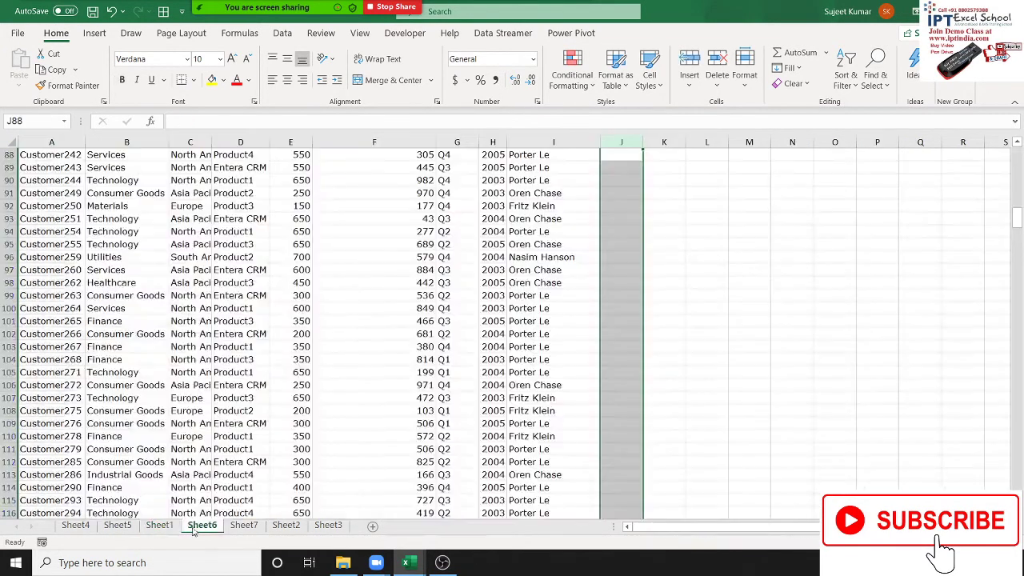
Step: On Sheet3, enter the numbers 1 through 5 down column A
{"action": "left_click", "coordinate": [326, 526]}
{"action": "type", "text": "1"}
{"action": "key", "text": "Return"}
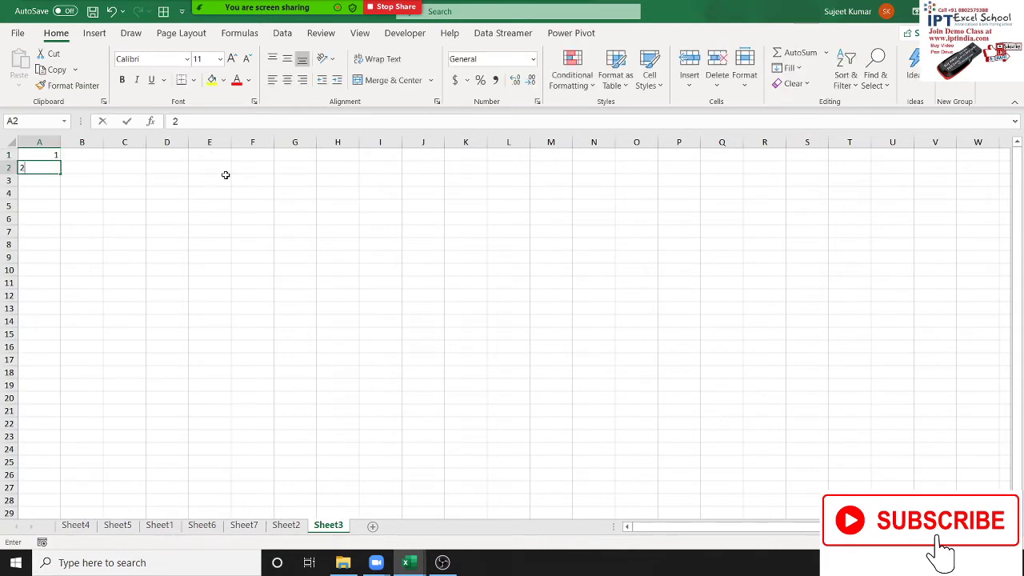
{"action": "type", "text": "2"}
{"action": "key", "text": "Return"}
{"action": "type", "text": "3"}
{"action": "key", "text": "Return"}
{"action": "type", "text": "4"}
{"action": "key", "text": "Return"}
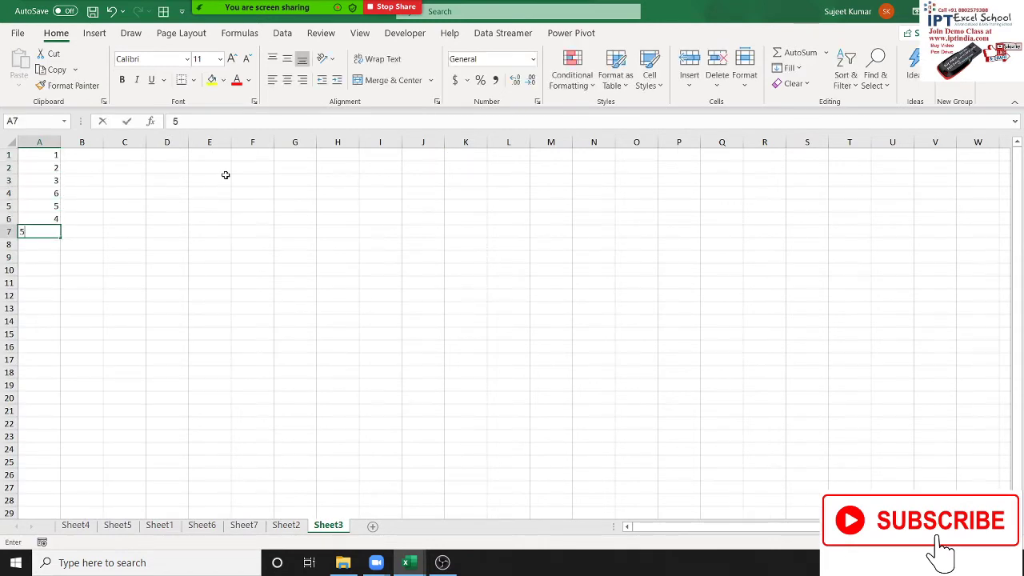
{"action": "type", "text": "5"}
{"action": "key", "text": "Return"}
Step: Hide rows 3 and 4
{"action": "left_click_drag", "start_coordinate": [6, 180], "coordinate": [6, 192]}
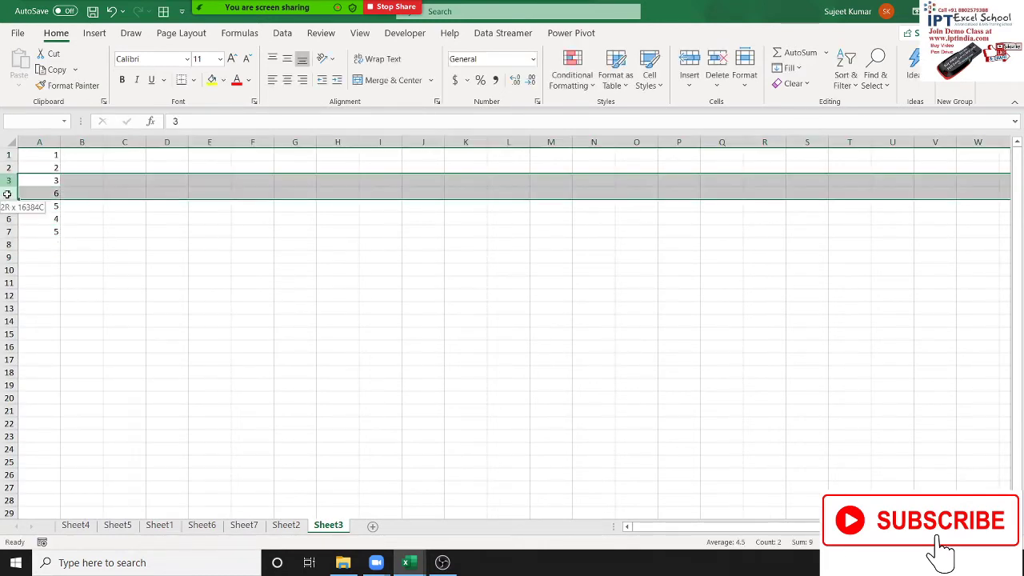
{"action": "right_click", "coordinate": [7, 193]}
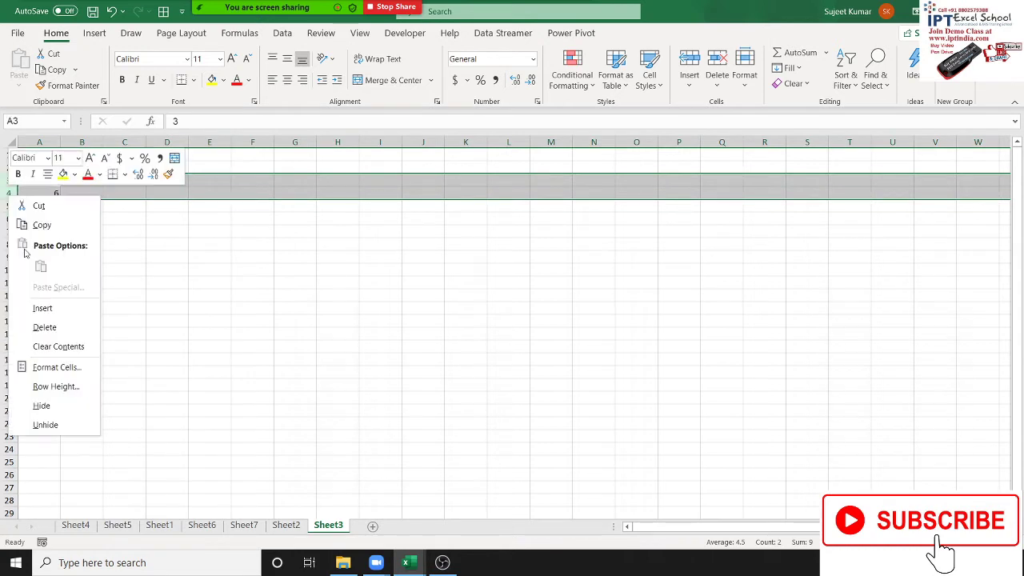
{"action": "left_click", "coordinate": [42, 406]}
{"action": "left_click_drag", "start_coordinate": [86, 320], "coordinate": [91, 309]}
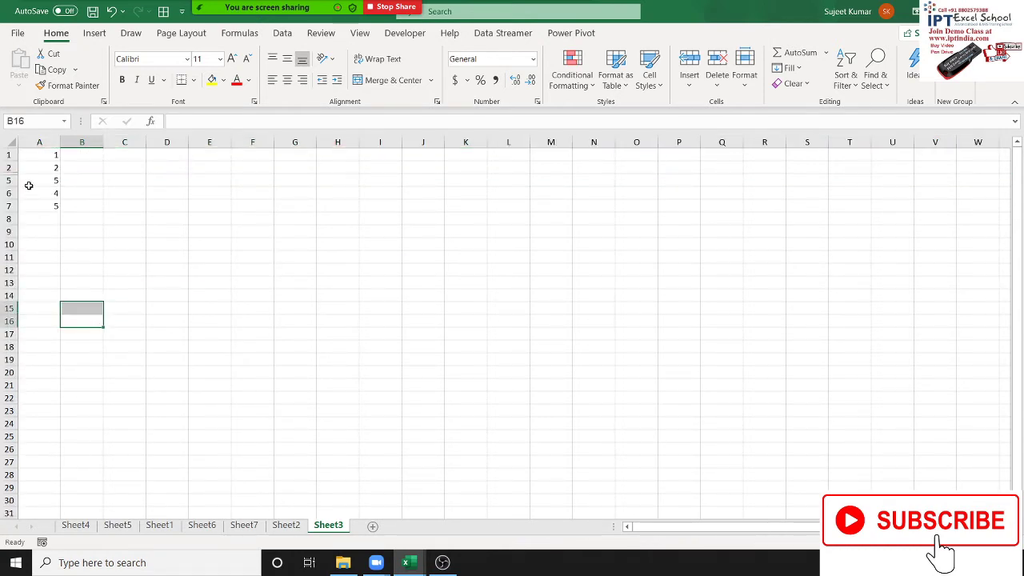
Step: Trial-copy A1:A7 into E16, then undo that paste
{"action": "left_click_drag", "start_coordinate": [36, 155], "coordinate": [36, 206]}
{"action": "key", "text": "ctrl+c"}
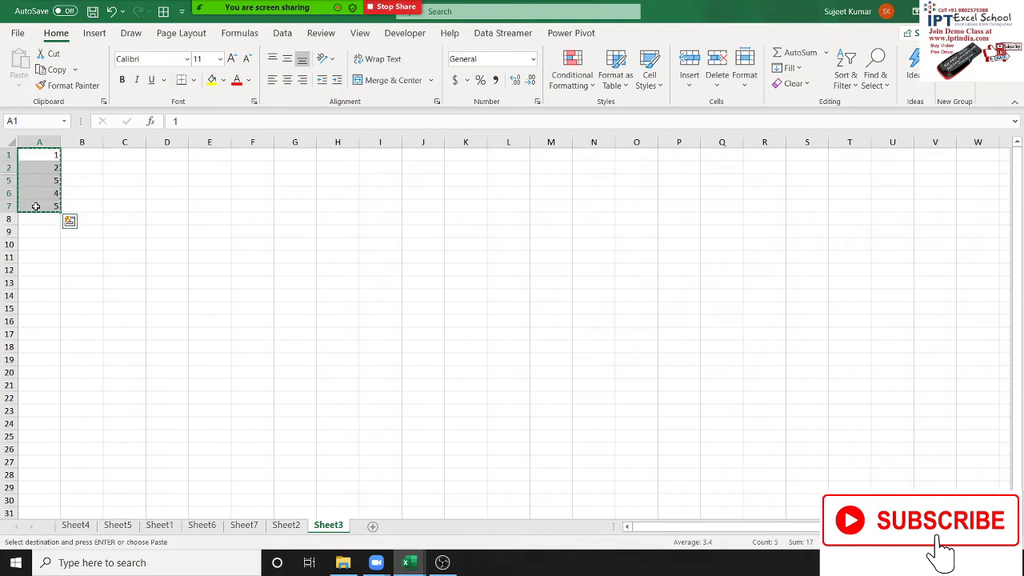
{"action": "left_click", "coordinate": [189, 320]}
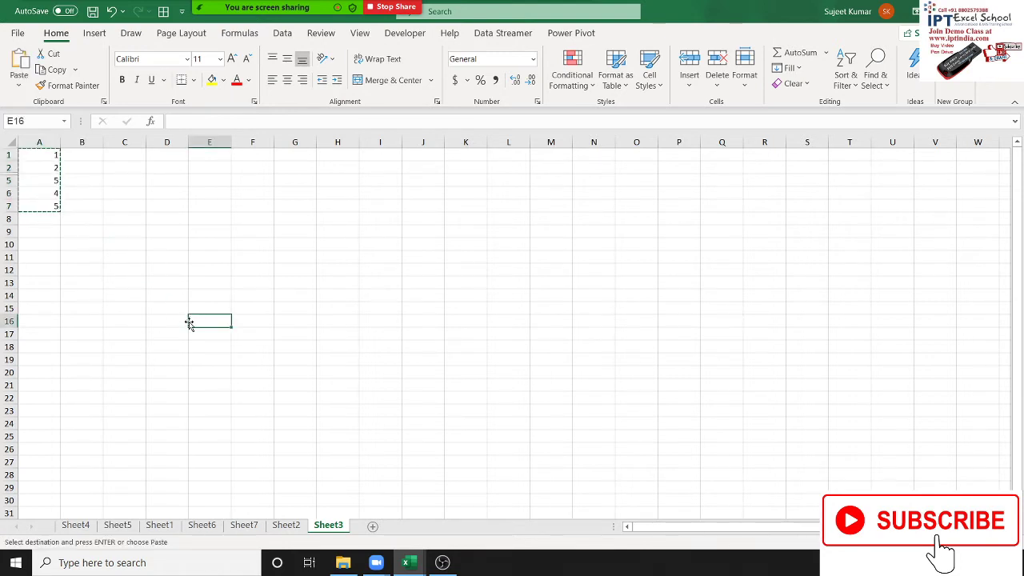
{"action": "key", "text": "ctrl+v"}
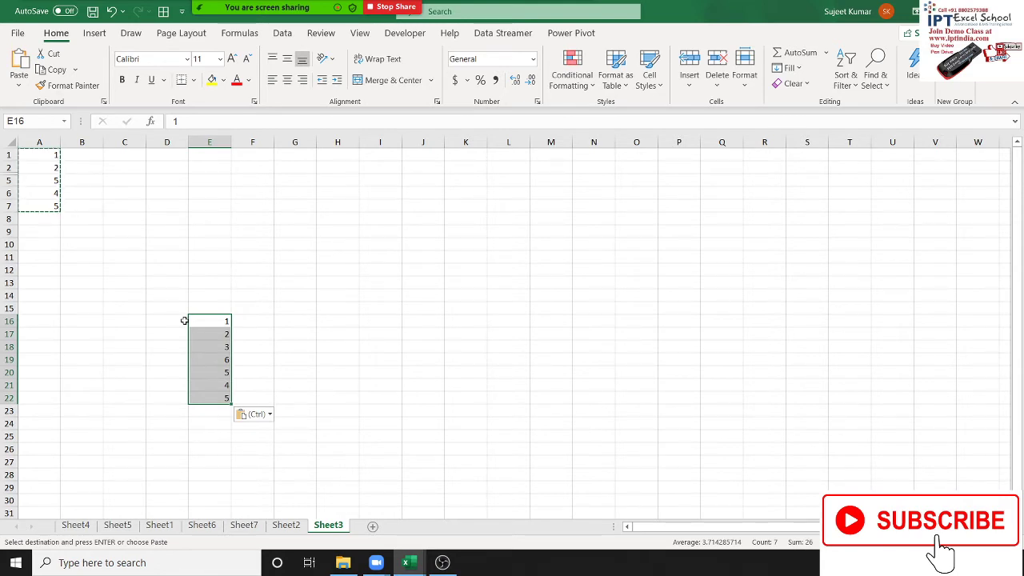
{"action": "key", "text": "Escape"}
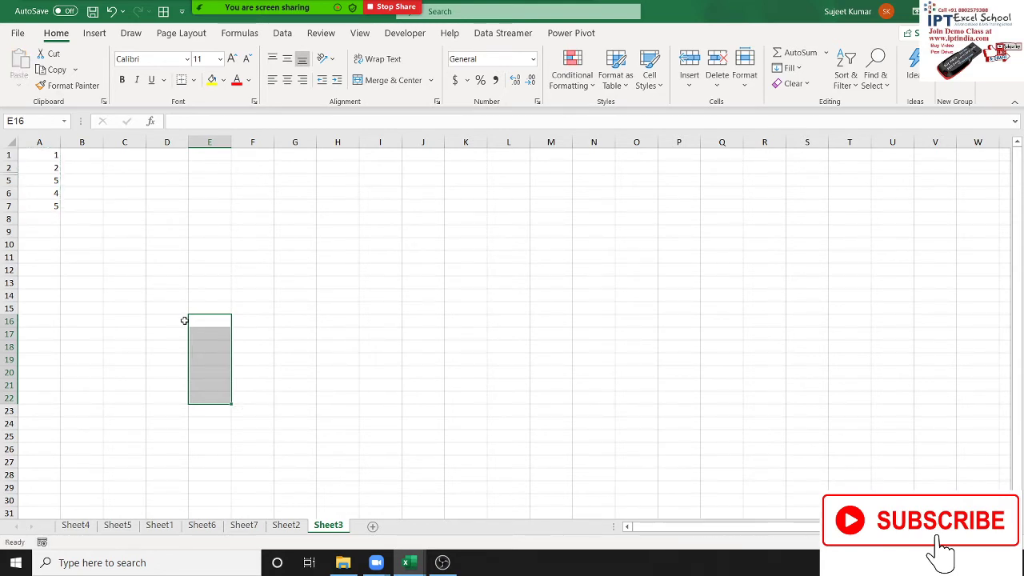
{"action": "key", "text": "ctrl+z"}
{"action": "left_click", "coordinate": [124, 219]}
Step: Select only the visible cells of A1:A7 using Go To Special
{"action": "left_click_drag", "start_coordinate": [51, 152], "coordinate": [52, 206]}
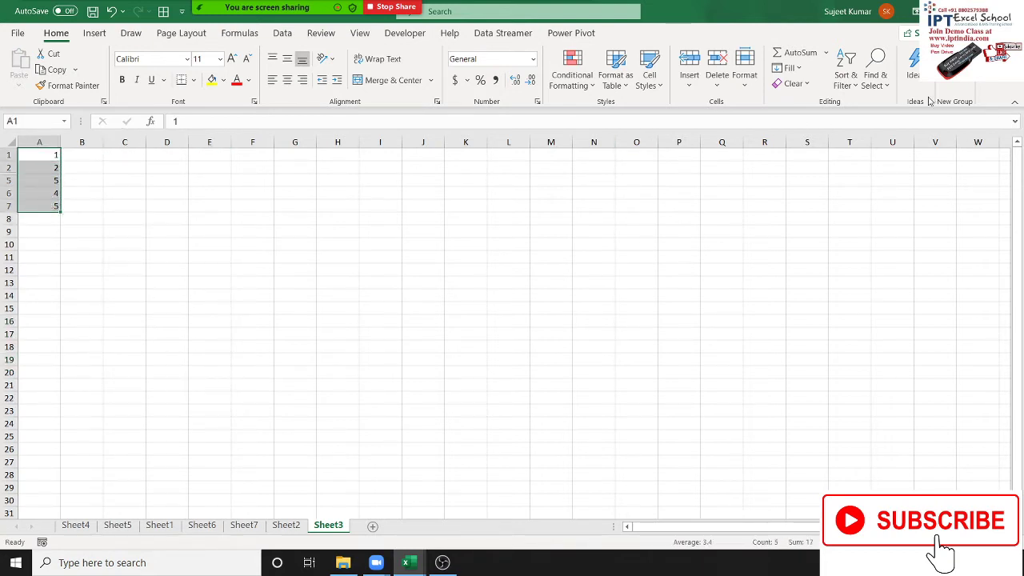
{"action": "left_click", "coordinate": [875, 76]}
{"action": "left_click", "coordinate": [908, 163]}
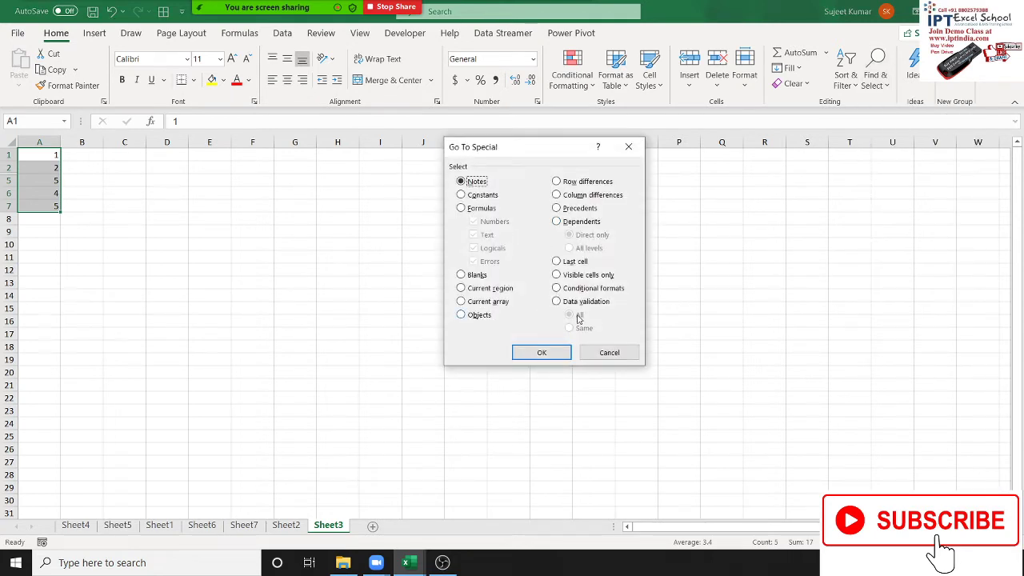
{"action": "left_click", "coordinate": [575, 275]}
{"action": "left_click", "coordinate": [543, 353]}
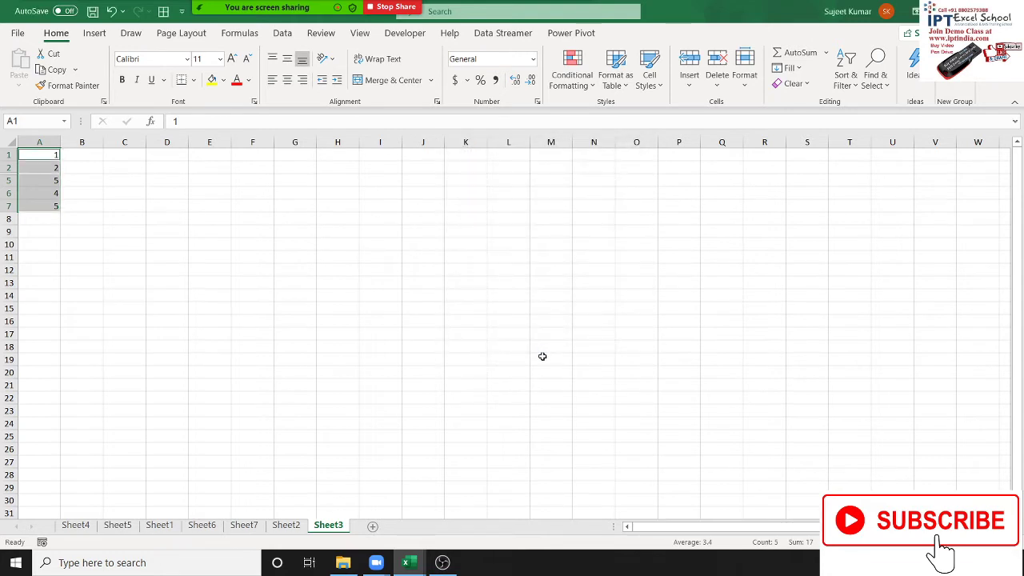
Step: Paste the visible values 1, 2, 5, 4, 5 into F13:F17 and clear the copy marquee
{"action": "key", "text": "ctrl+c"}
{"action": "left_click", "coordinate": [240, 284]}
{"action": "key", "text": "ctrl+v"}
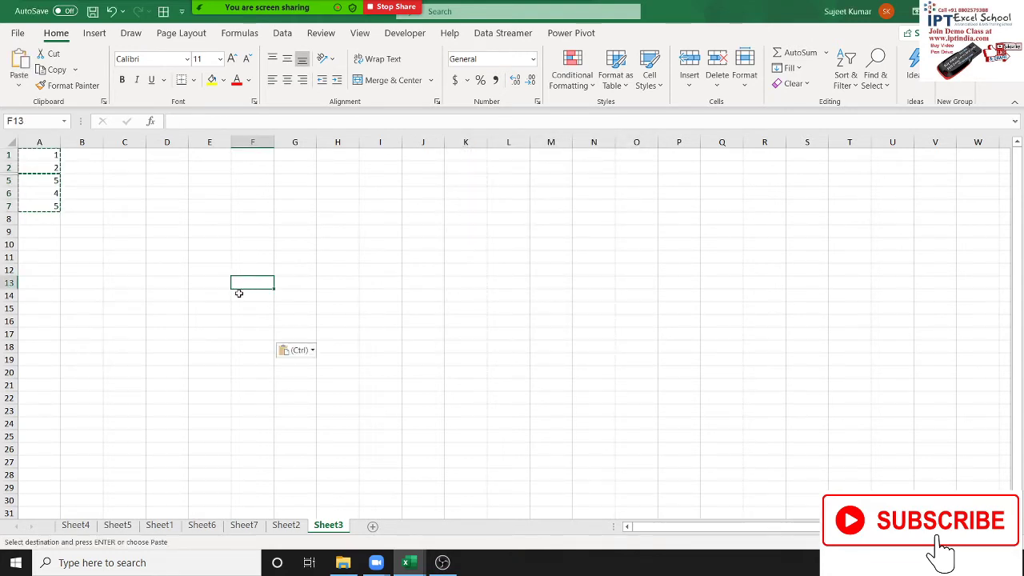
{"action": "left_click", "coordinate": [362, 346]}
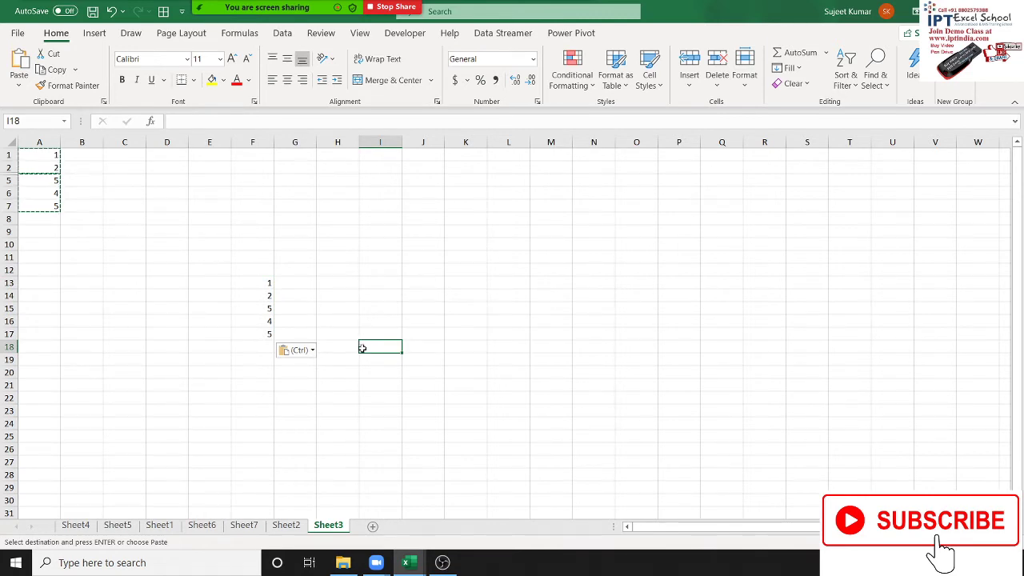
{"action": "left_click", "coordinate": [363, 293]}
{"action": "key", "text": "Escape"}
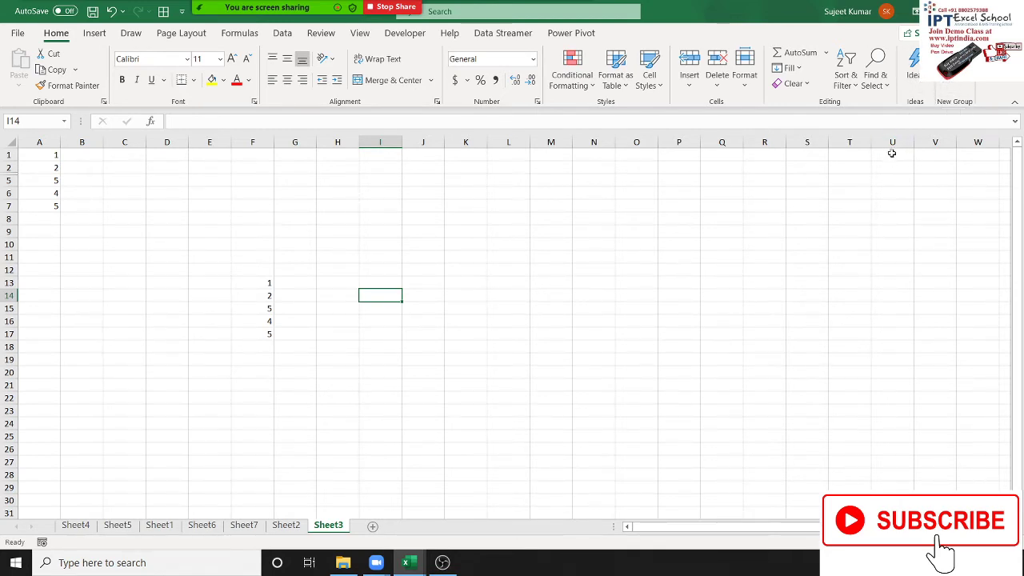
{"action": "left_click", "coordinate": [908, 90]}
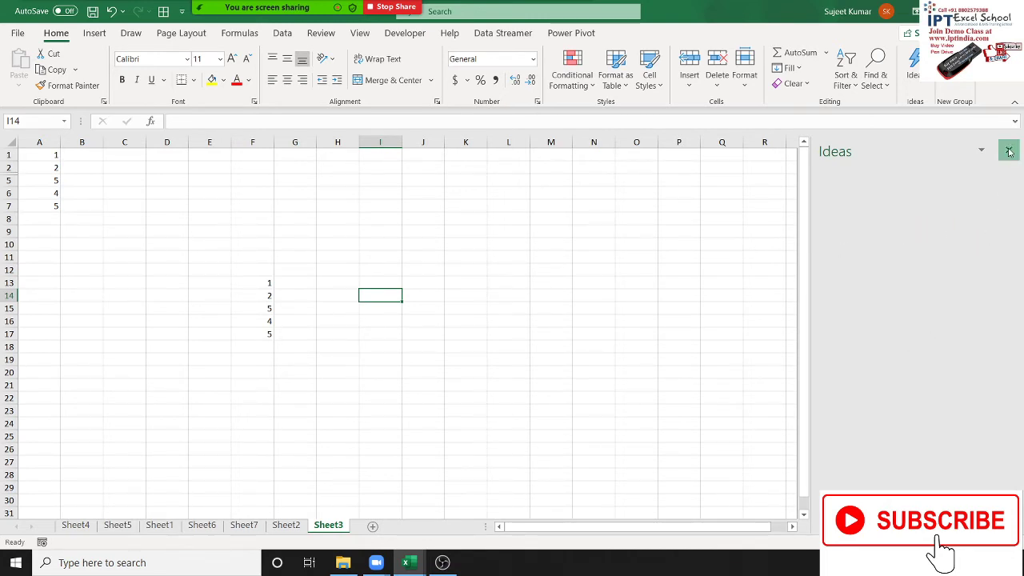
{"action": "left_click", "coordinate": [1009, 151]}
{"action": "left_click", "coordinate": [642, 209]}
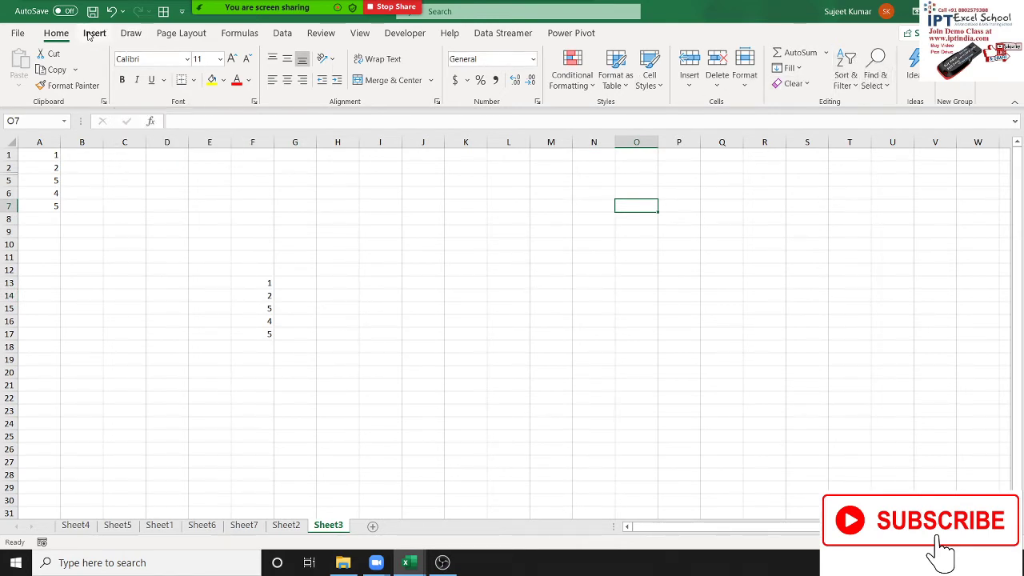
{"action": "left_click", "coordinate": [93, 35]}
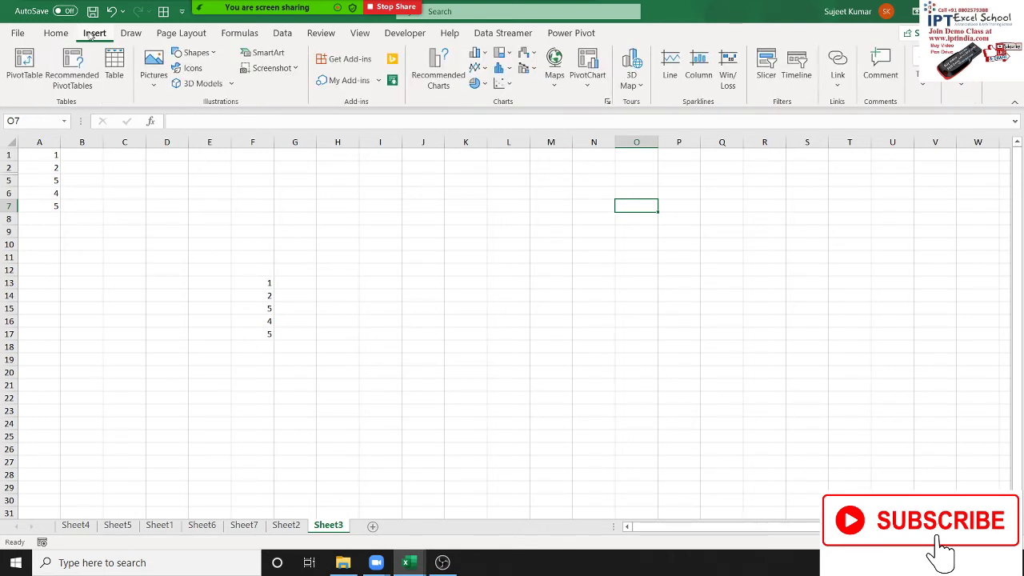
{"action": "left_click", "coordinate": [56, 34]}
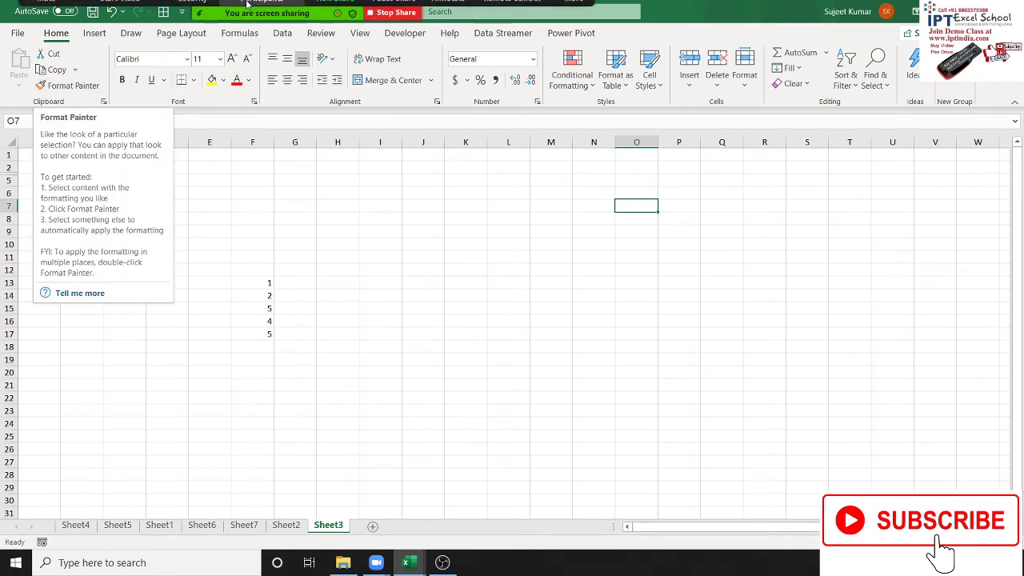
{"action": "mouse_move", "coordinate": [310, 11]}
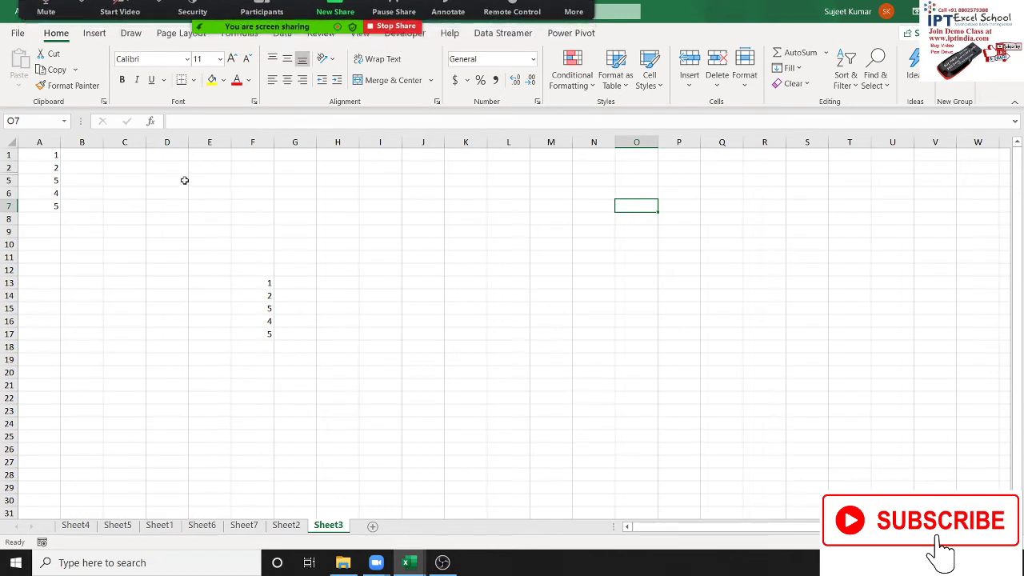
{"action": "left_click", "coordinate": [183, 182]}
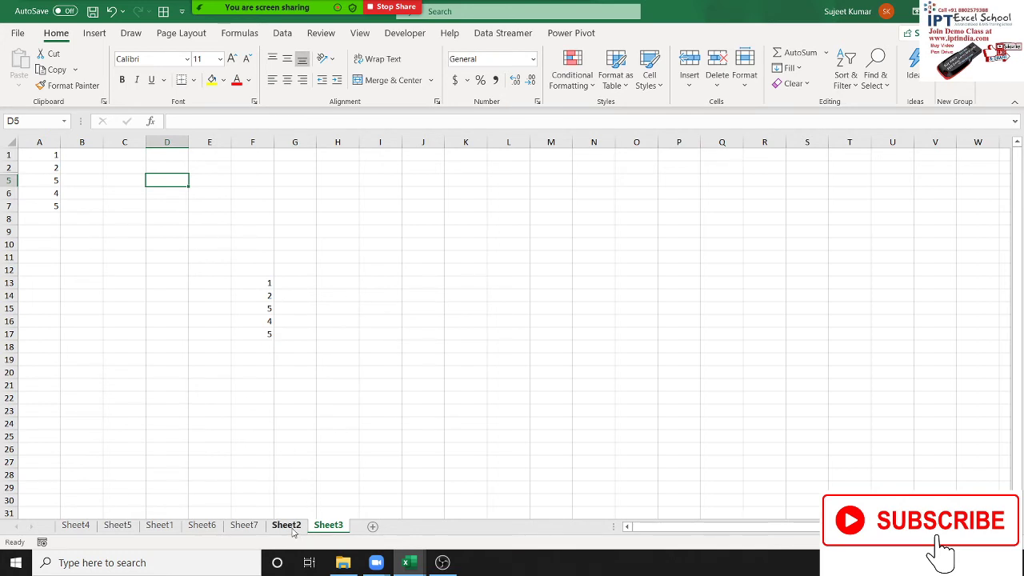
Step: Review Sheet7's score table, checking C4's percentage formula and the P-1 marks in B4 and B7
{"action": "left_click", "coordinate": [290, 528]}
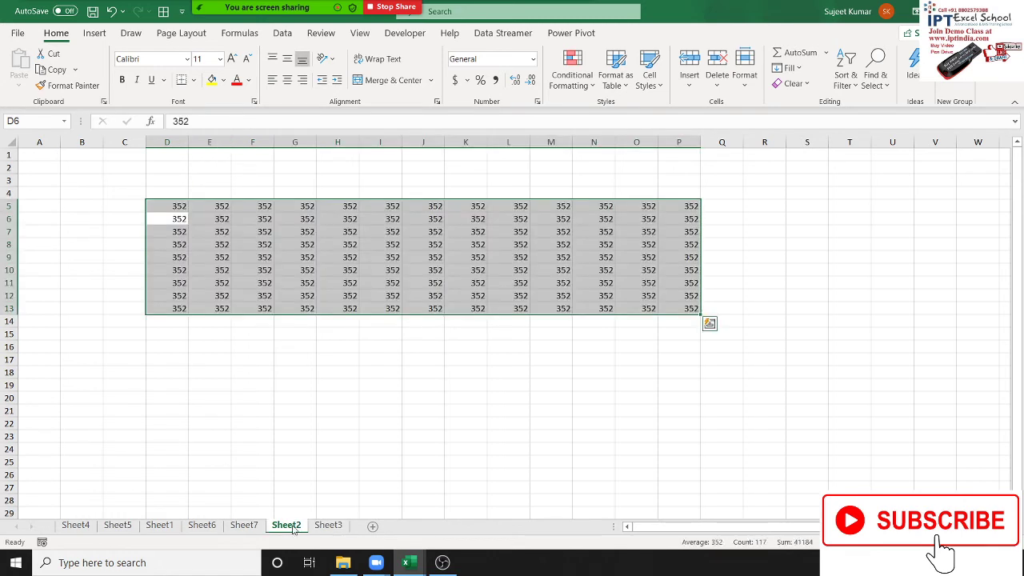
{"action": "left_click", "coordinate": [239, 528]}
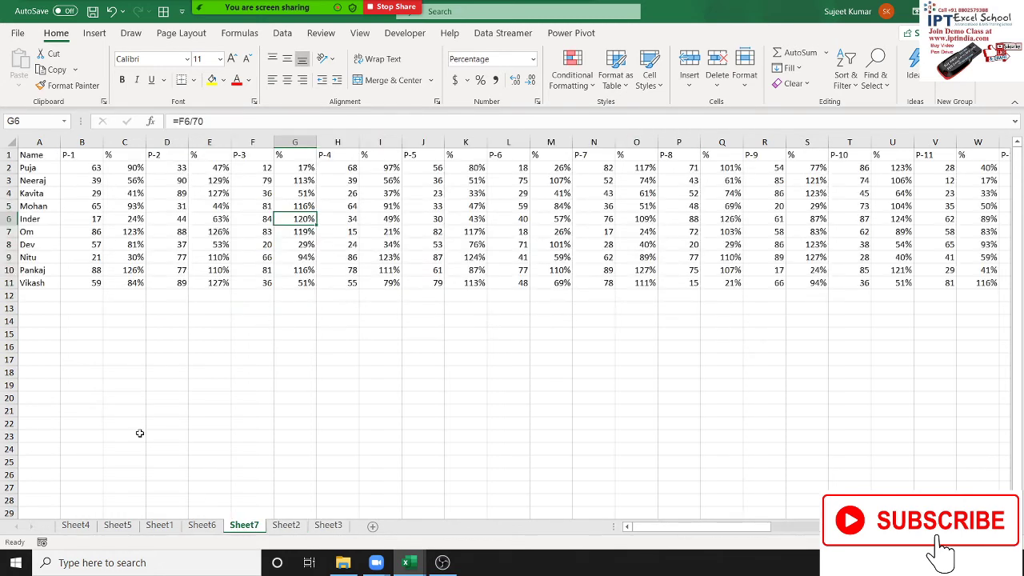
{"action": "left_click", "coordinate": [139, 190]}
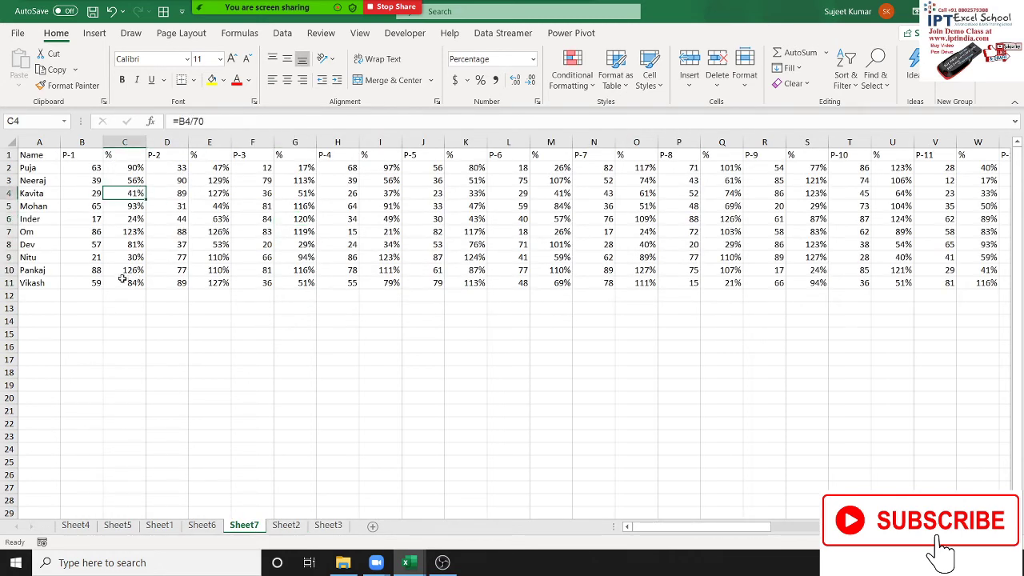
{"action": "left_click", "coordinate": [4, 193]}
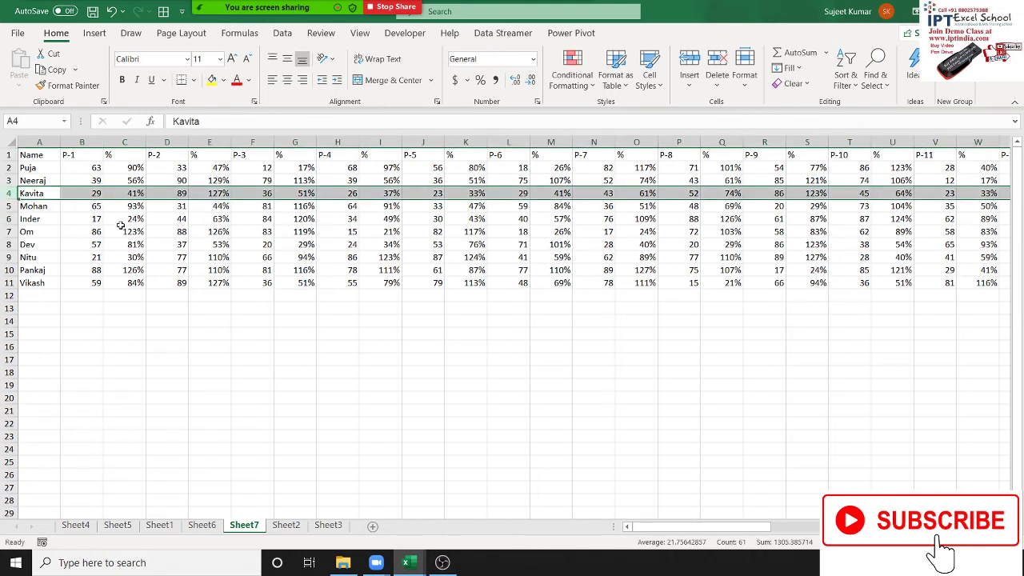
{"action": "left_click", "coordinate": [97, 195]}
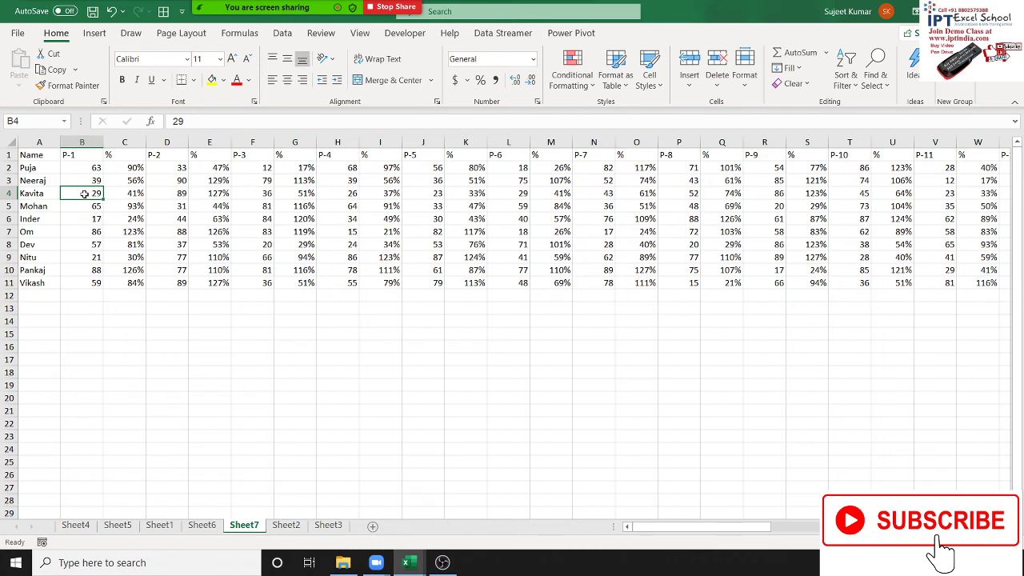
{"action": "left_click", "coordinate": [9, 194]}
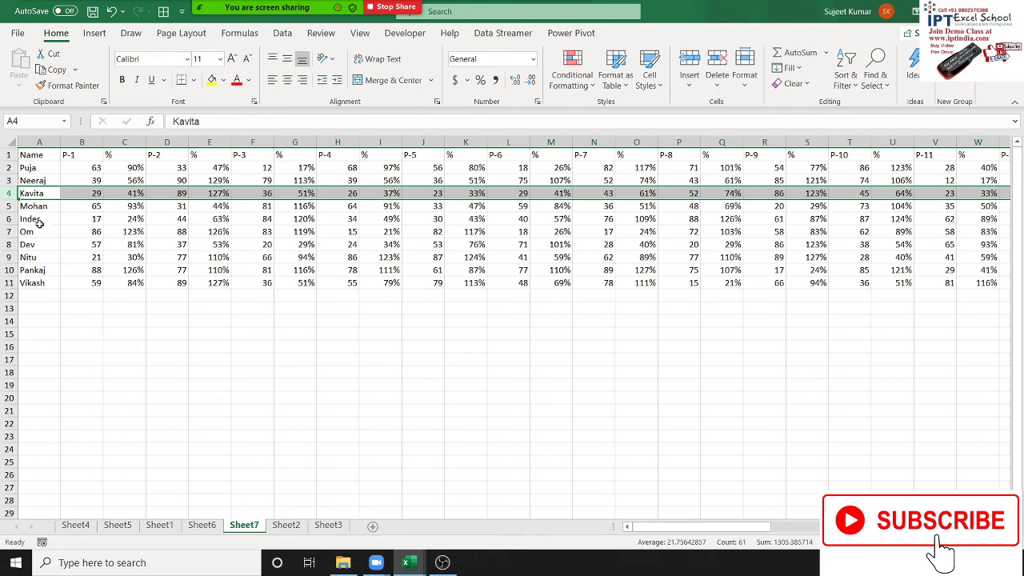
{"action": "left_click", "coordinate": [97, 231]}
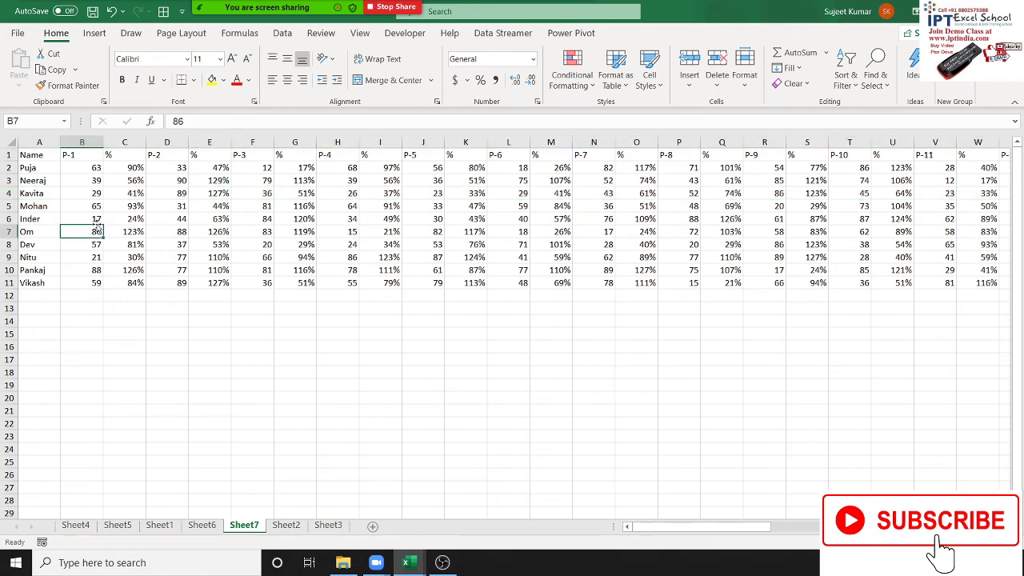
{"action": "left_click", "coordinate": [43, 181]}
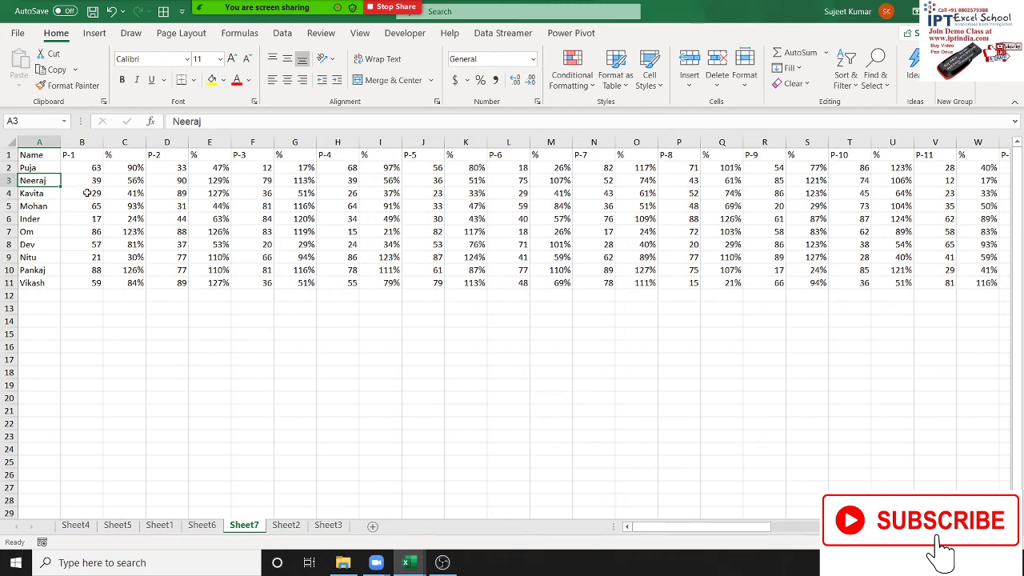
Step: Highlight score ranges D4:T9 and Q2:U10, select I11, then minimize Excel to the desktop
{"action": "mouse_move", "coordinate": [158, 194]}
{"action": "left_mouse_down"}
{"action": "mouse_move", "coordinate": [664, 283]}
{"action": "mouse_move", "coordinate": [830, 257]}
{"action": "left_mouse_up"}
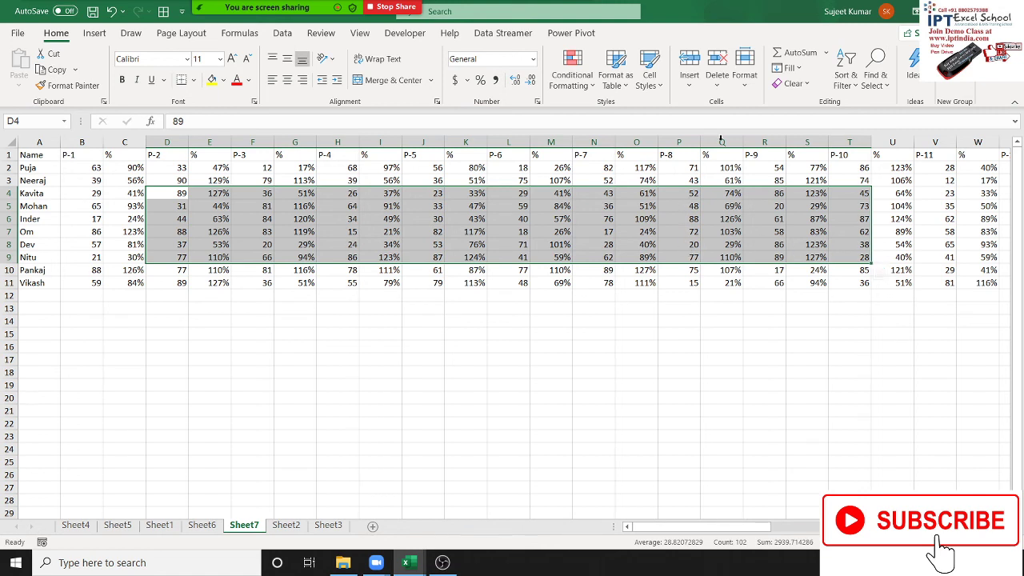
{"action": "mouse_move", "coordinate": [715, 167]}
{"action": "left_mouse_down"}
{"action": "mouse_move", "coordinate": [798, 195]}
{"action": "mouse_move", "coordinate": [884, 271]}
{"action": "left_mouse_up"}
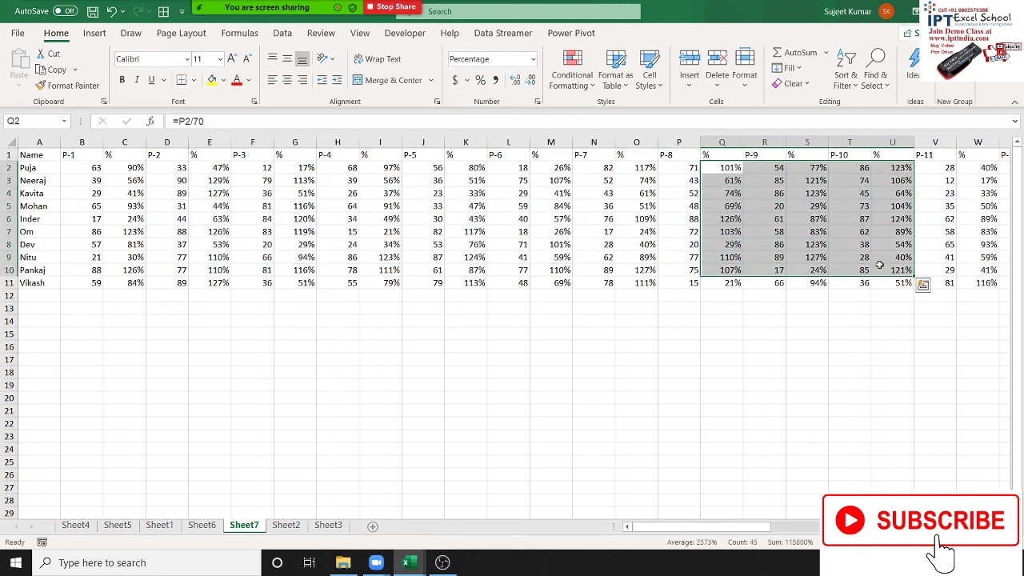
{"action": "left_click", "coordinate": [380, 278]}
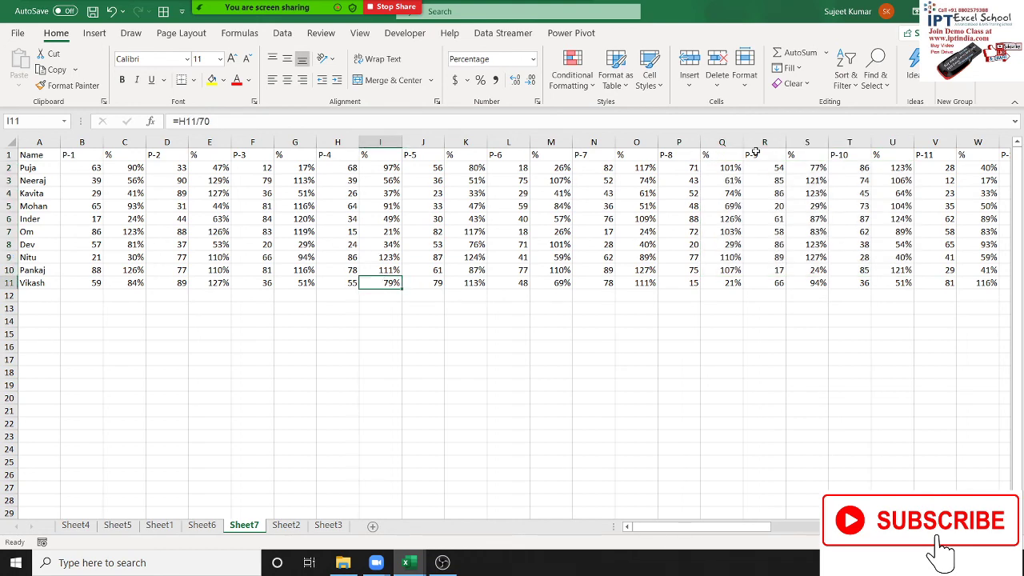
{"action": "key", "text": "super+d"}
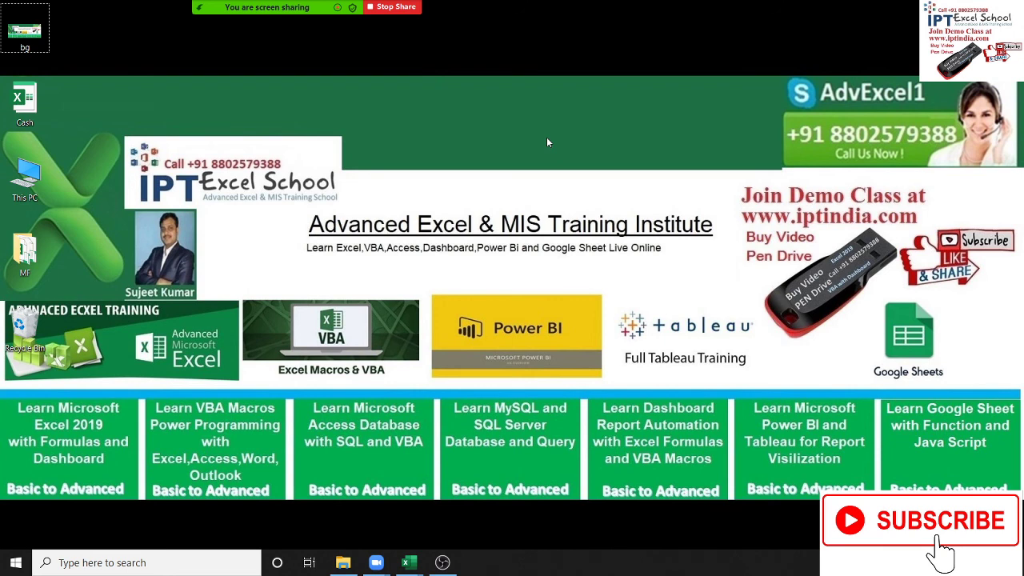
{"action": "left_click_drag", "start_coordinate": [302, 213], "coordinate": [488, 238]}
{"action": "mouse_move", "coordinate": [798, 204]}
{"action": "left_mouse_down"}
{"action": "mouse_move", "coordinate": [863, 246]}
{"action": "mouse_move", "coordinate": [860, 228]}
{"action": "left_mouse_up"}
{"action": "left_click", "coordinate": [574, 16]}
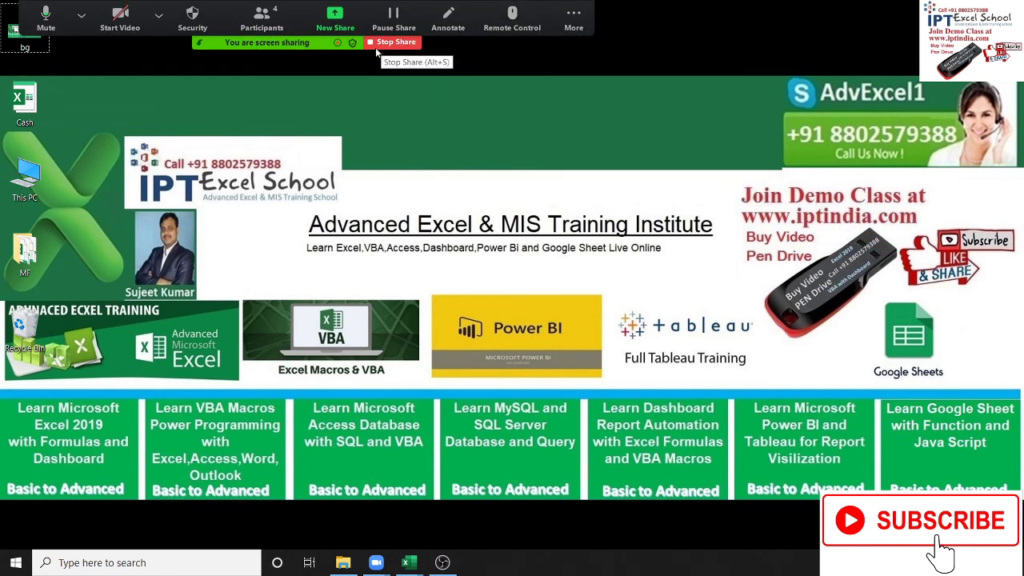